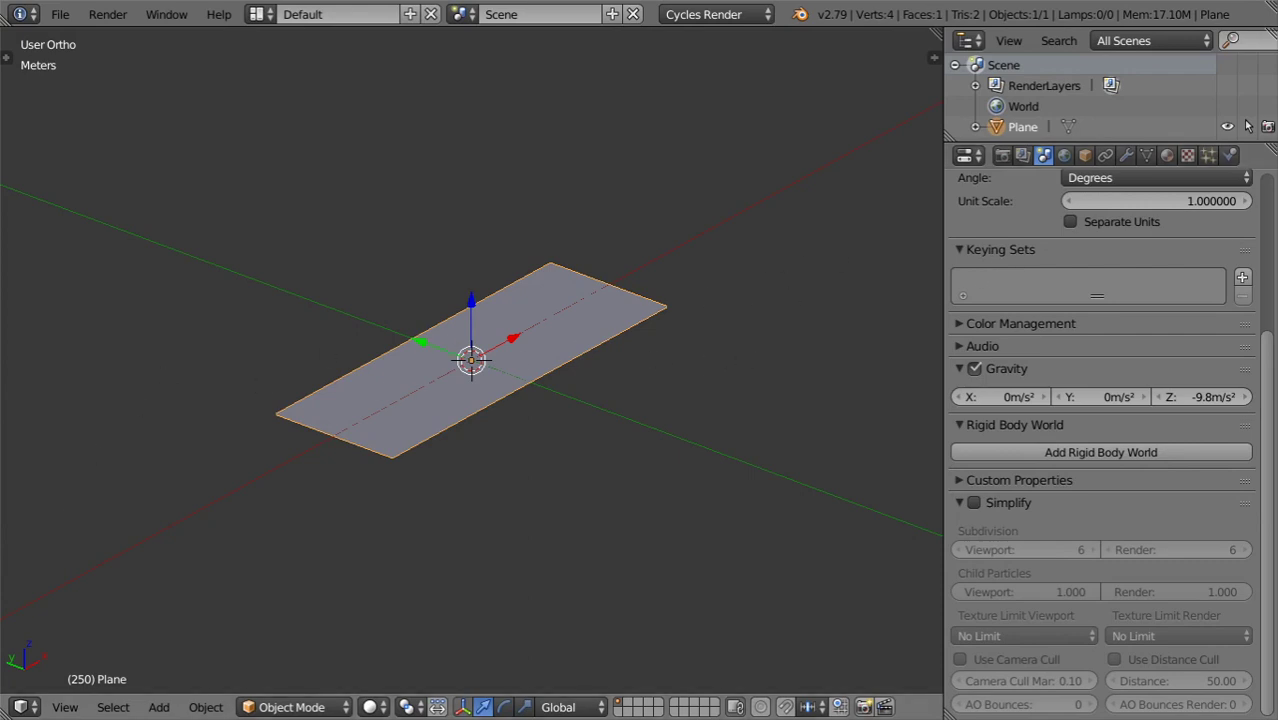
Examine the USB stick reference photo in an enlarged Windows Photo Viewer window and move it out of view.
drag(0, 36, 511, 123)
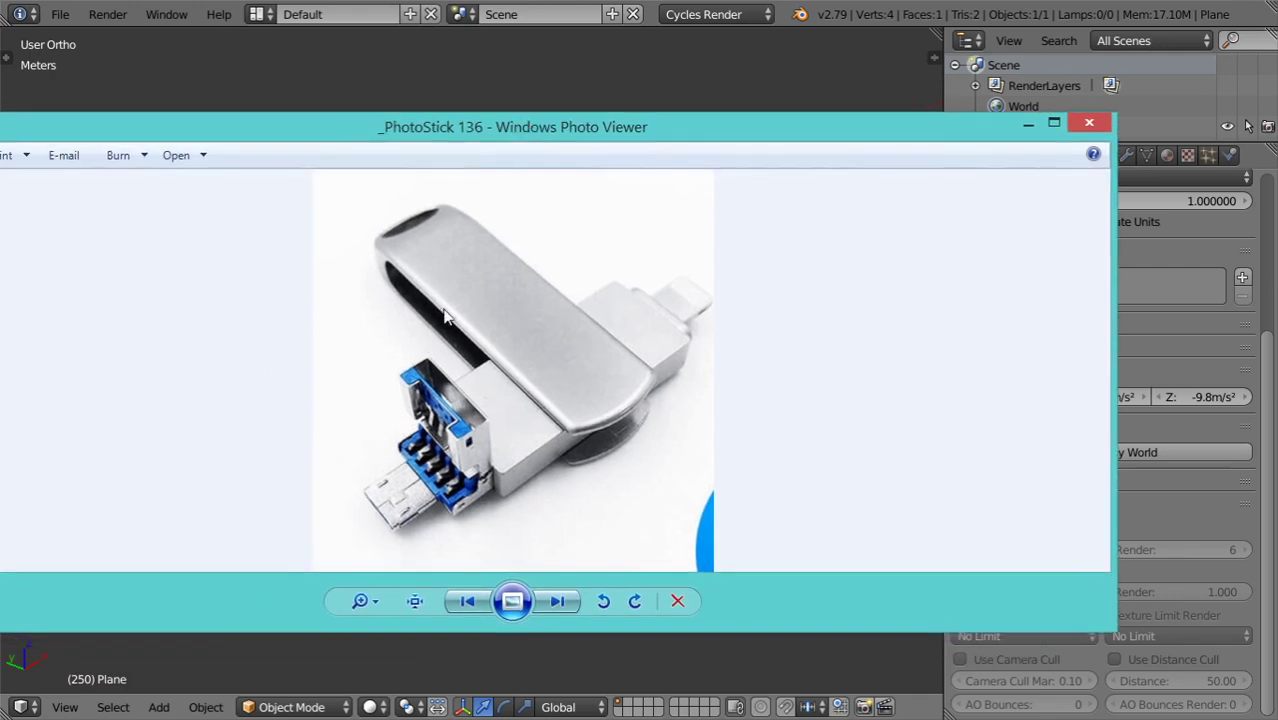
drag(1112, 325, 658, 325)
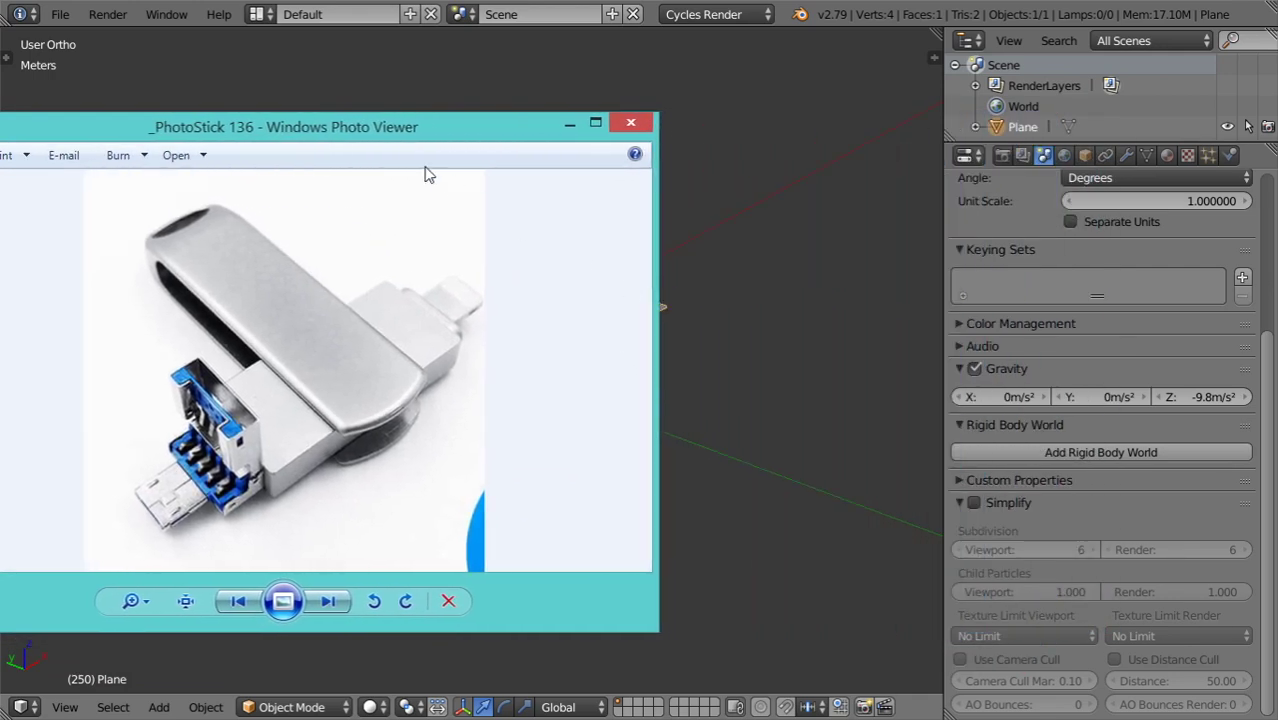
drag(297, 135, 498, 141)
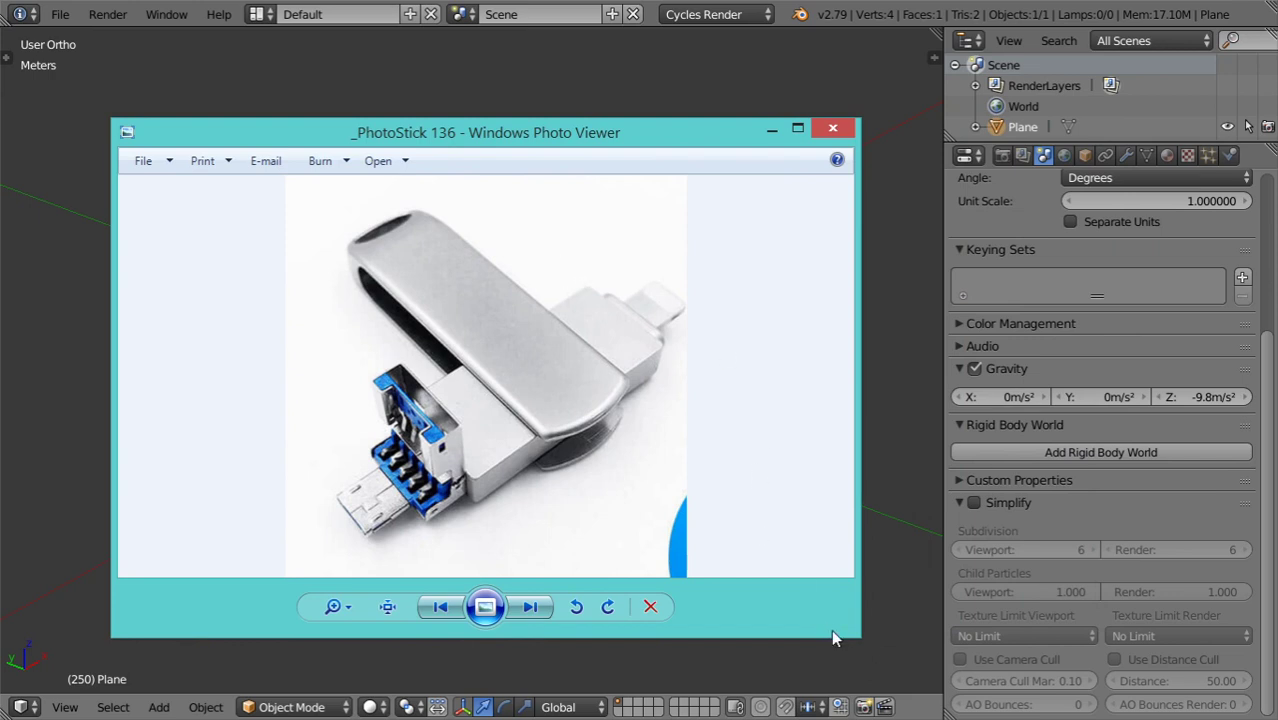
drag(859, 636, 944, 697)
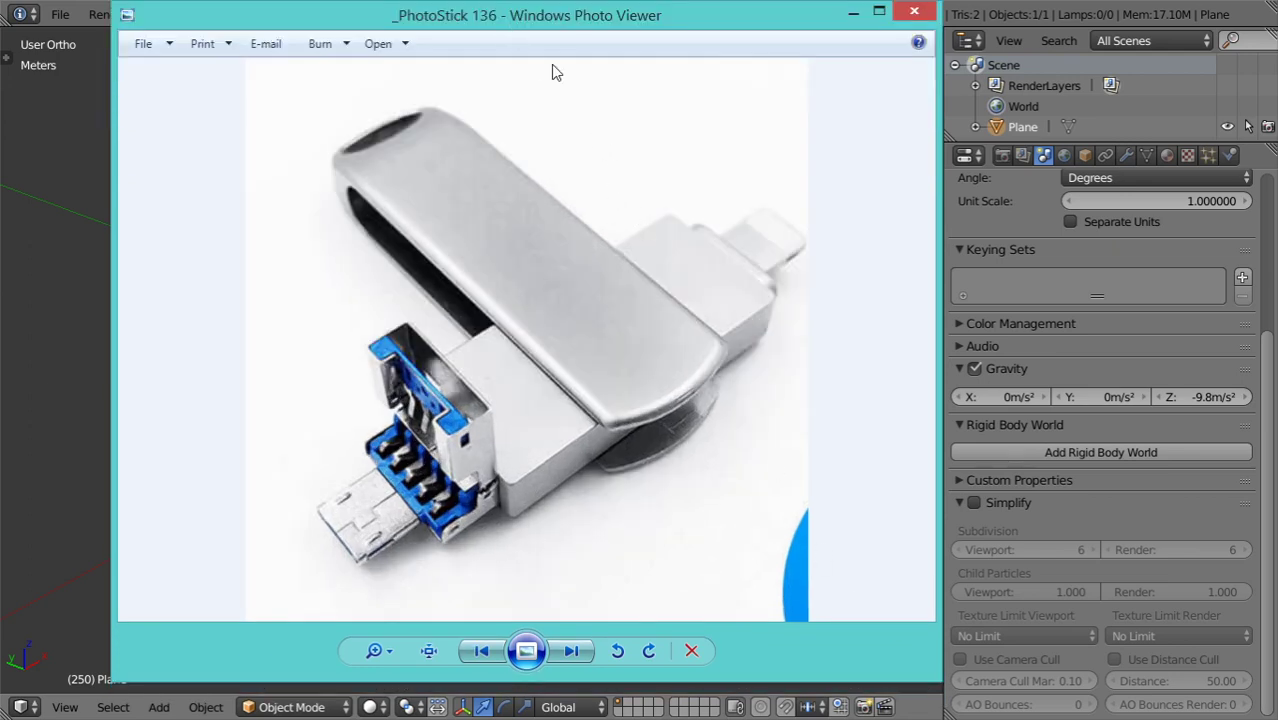
drag(588, 25, 0, 75)
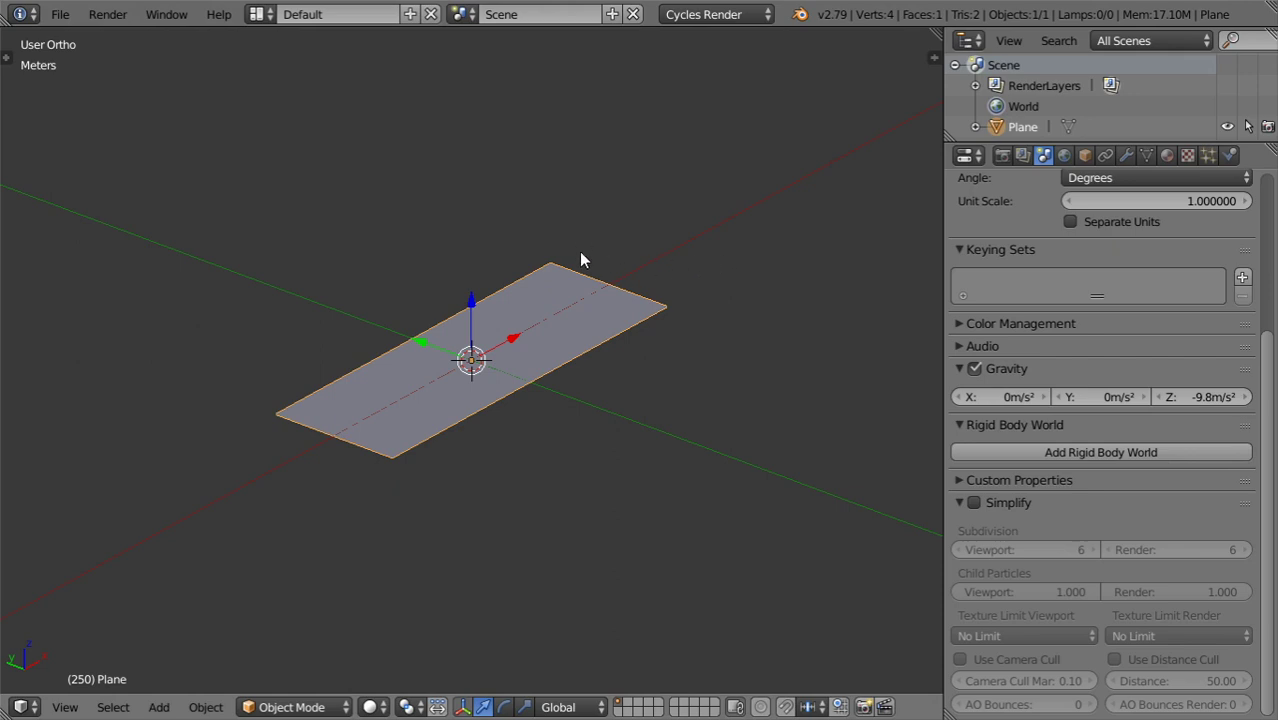
Check the scene's unit presets and length unit systems, leaving the unit settings as they are, and collapse the Units and Scene sections.
middle_drag(562, 387, 499, 387)
scroll(520, 371, up, 3)
scroll(509, 368, up, 2)
scroll(490, 367, down, 4)
scroll(499, 394, up, 1)
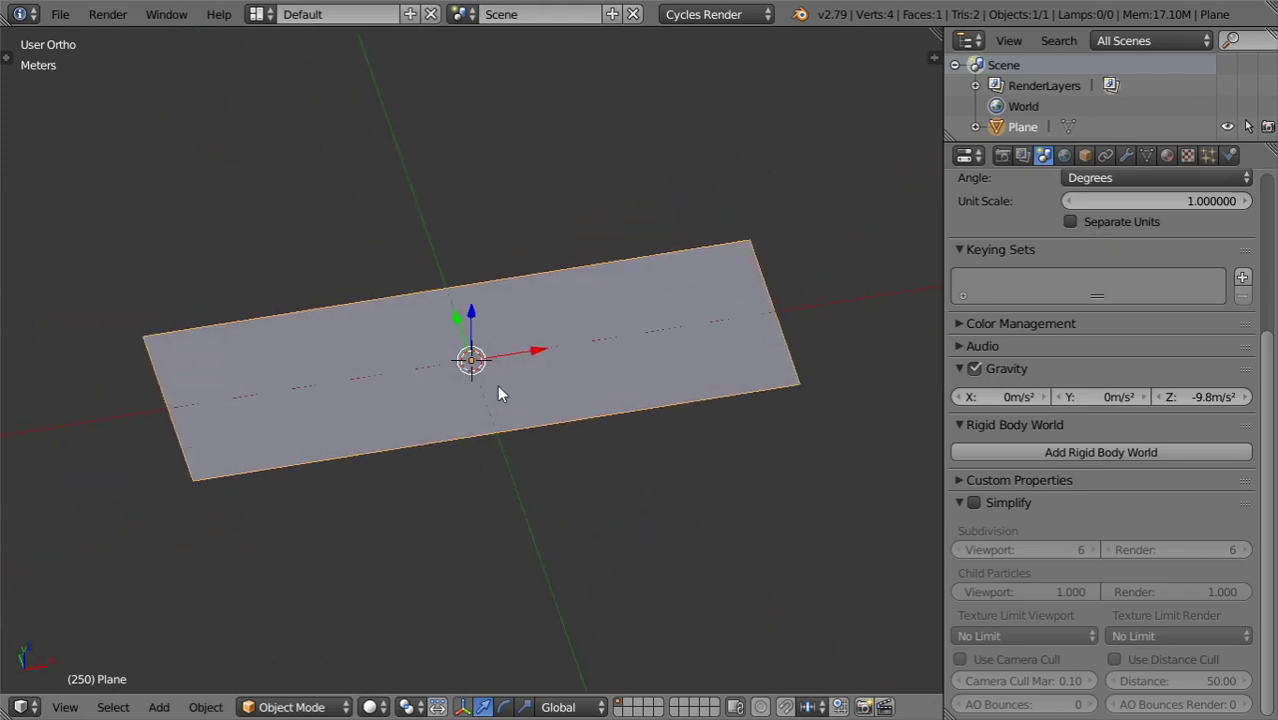
middle_drag(587, 360, 610, 385)
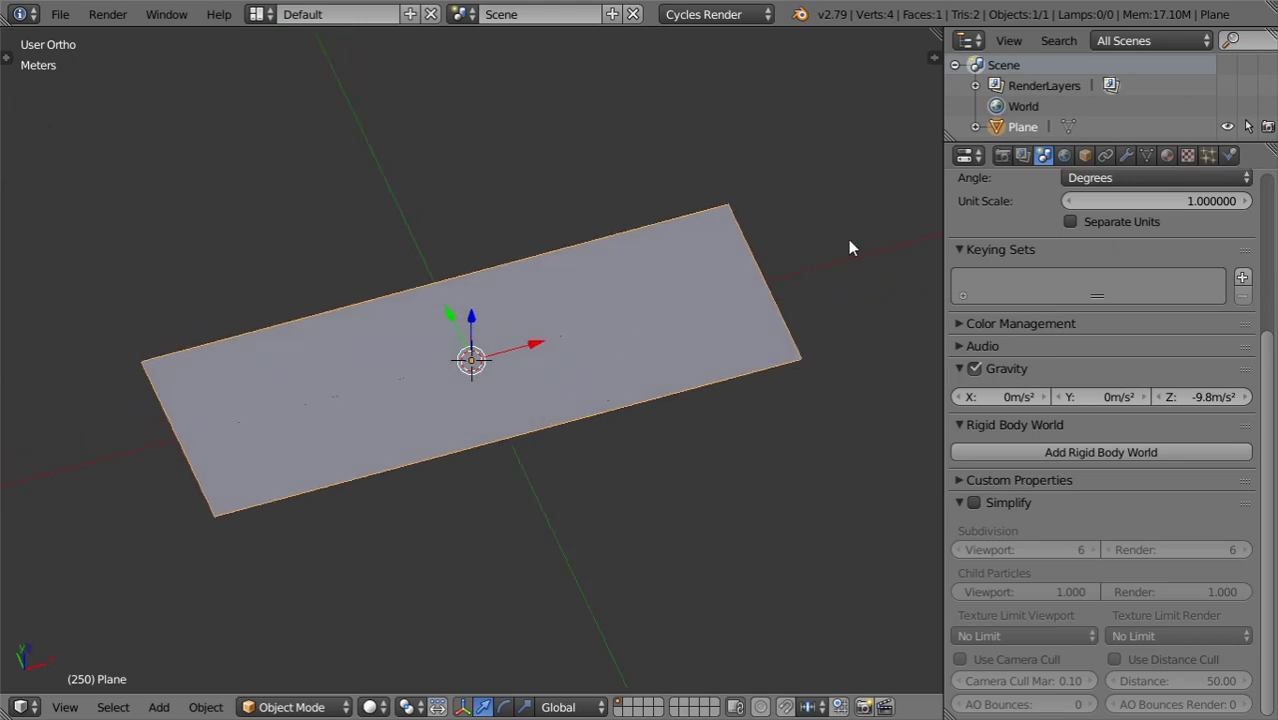
scroll(1071, 193, up, 5)
click(1093, 341)
click(1093, 311)
click(1093, 341)
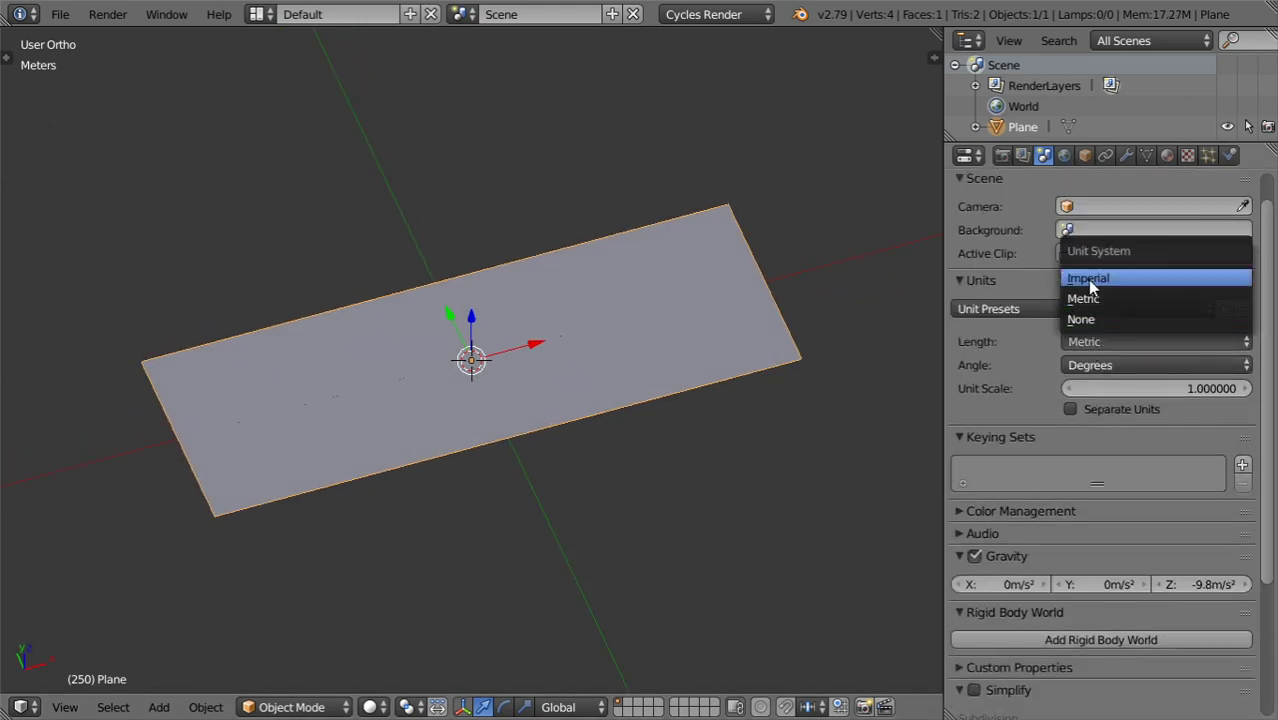
click(992, 280)
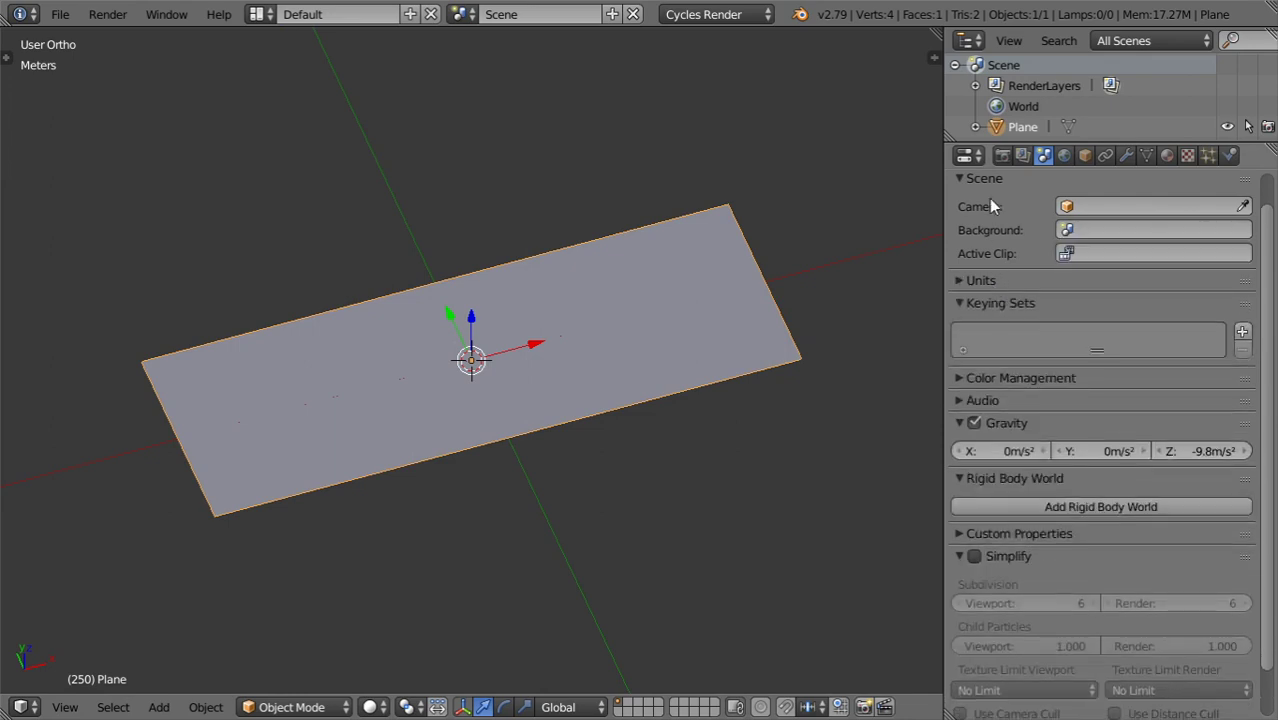
click(982, 178)
Show the transform properties and check the plane's object dimensions.
key(Tab)
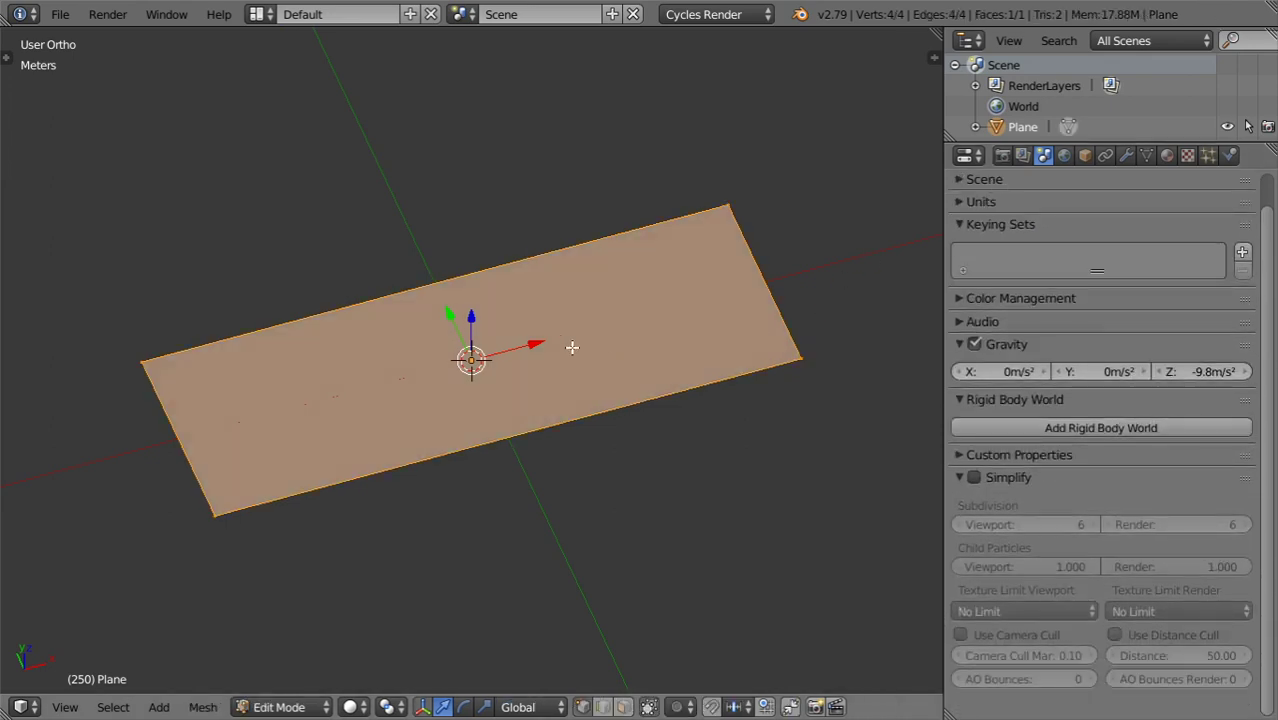
key(n)
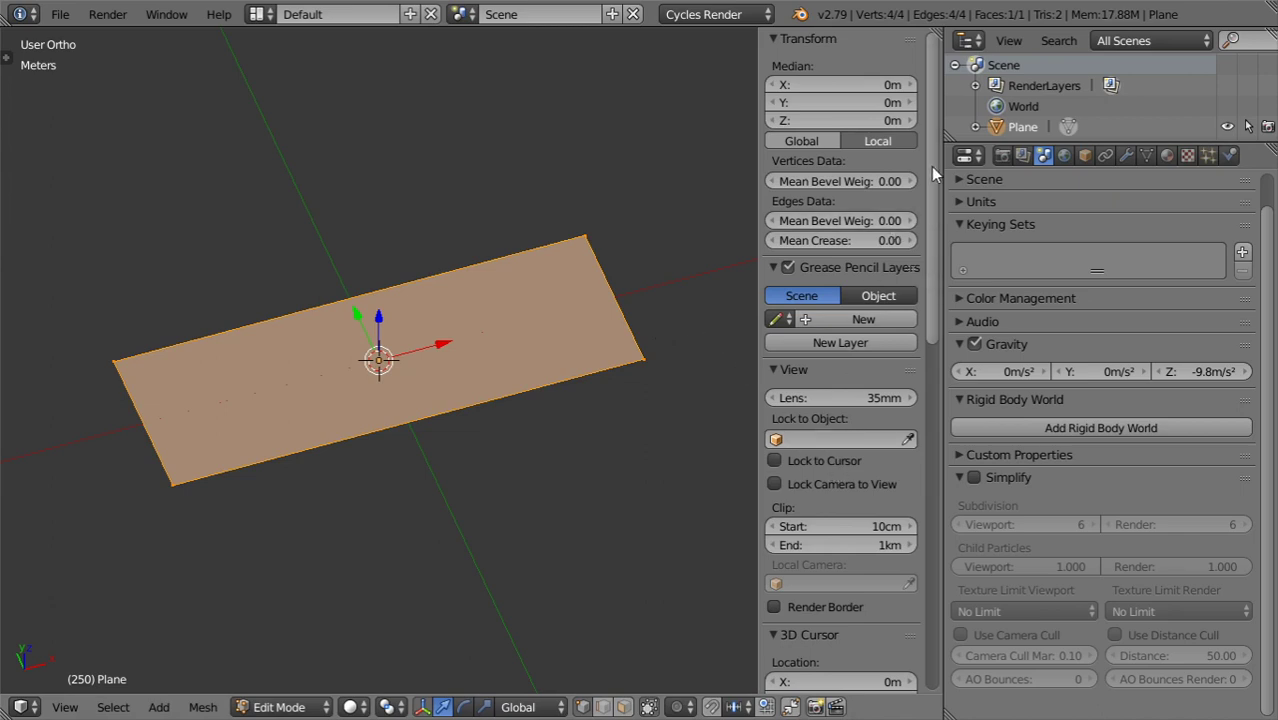
key(Tab)
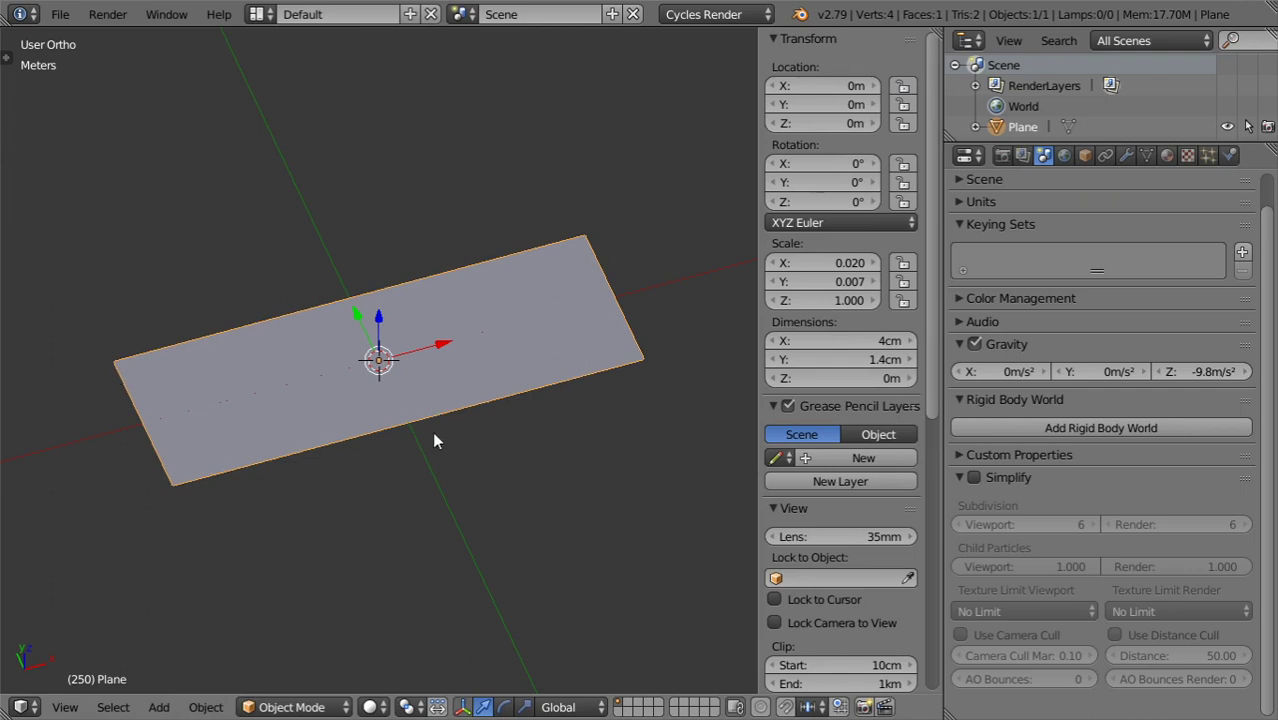
Extrude the plane upward by 0.005 m to form the stick's body and return to Object Mode.
middle_drag(424, 415, 482, 426)
key(Tab)
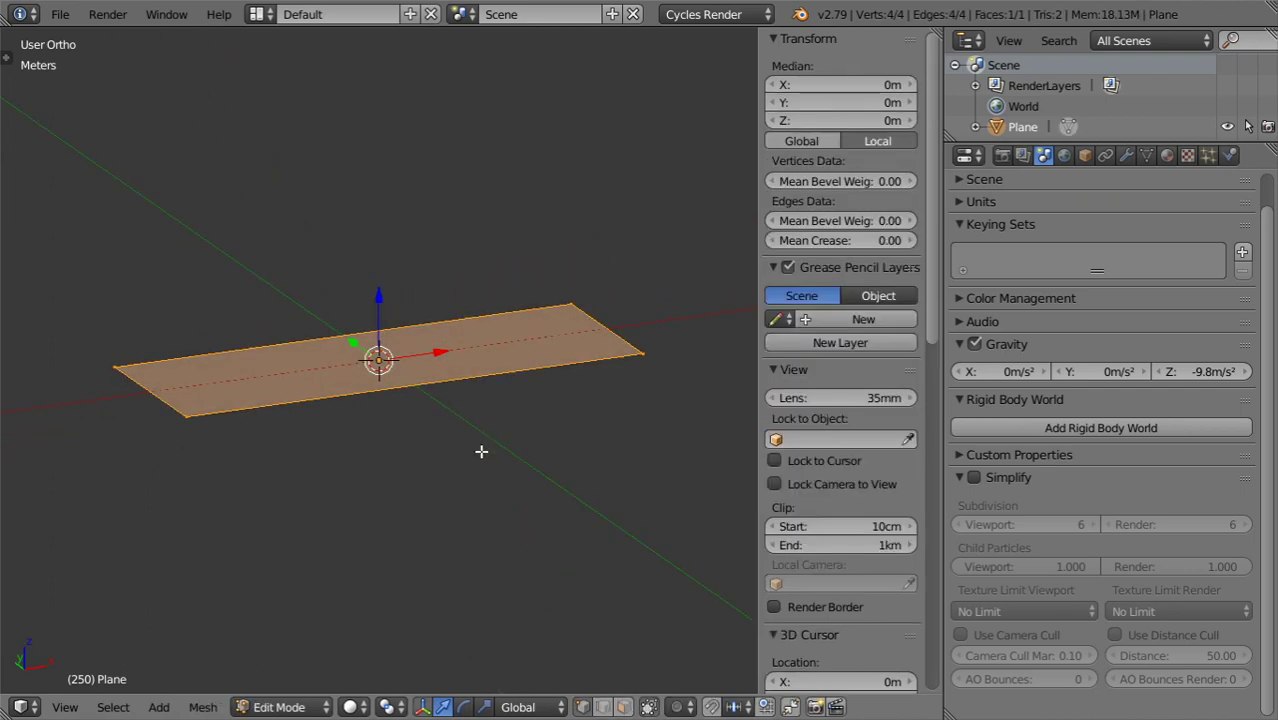
text(e.005)
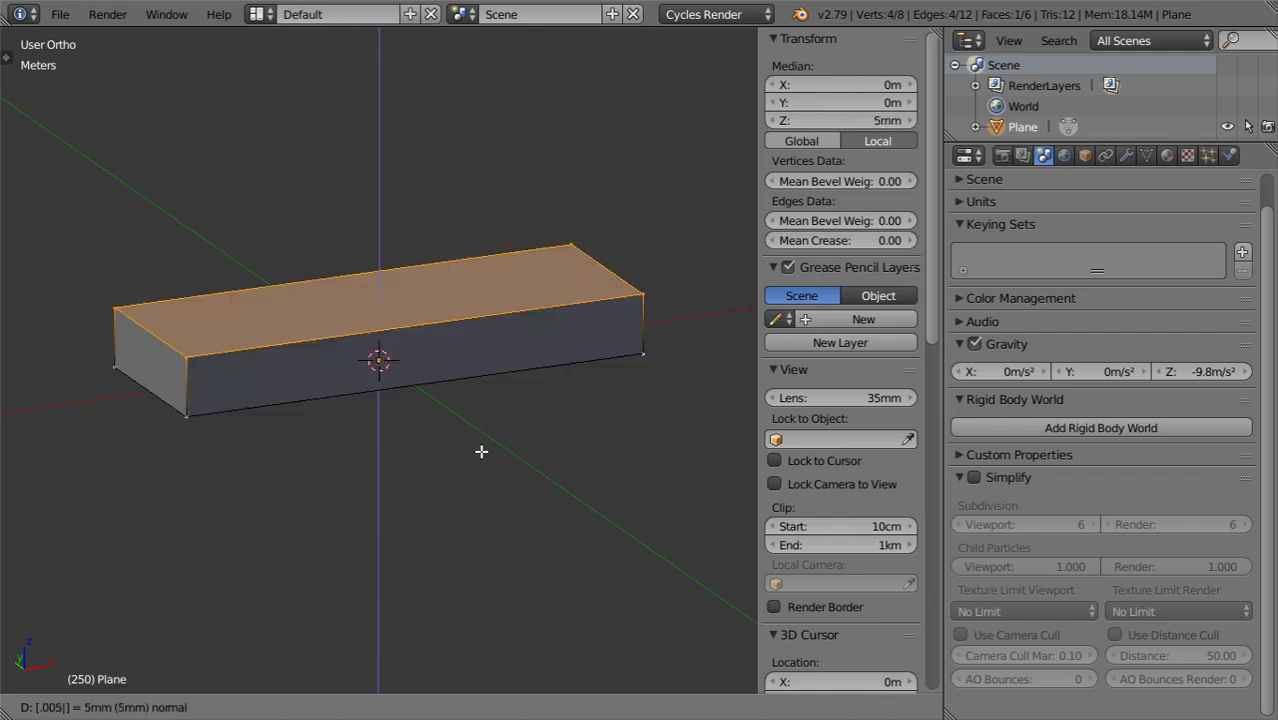
key(Return)
key(Tab)
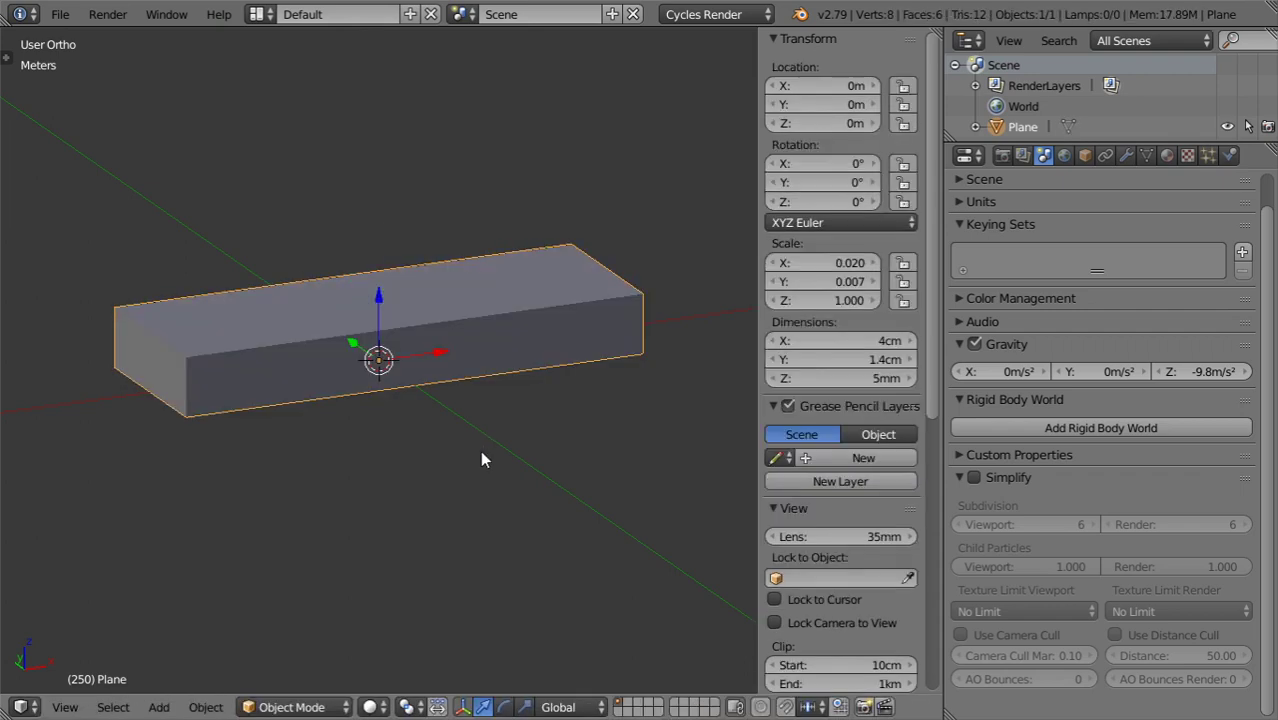
Consult the USB stick reference photo again and minimize its window.
middle_drag(468, 434, 551, 423)
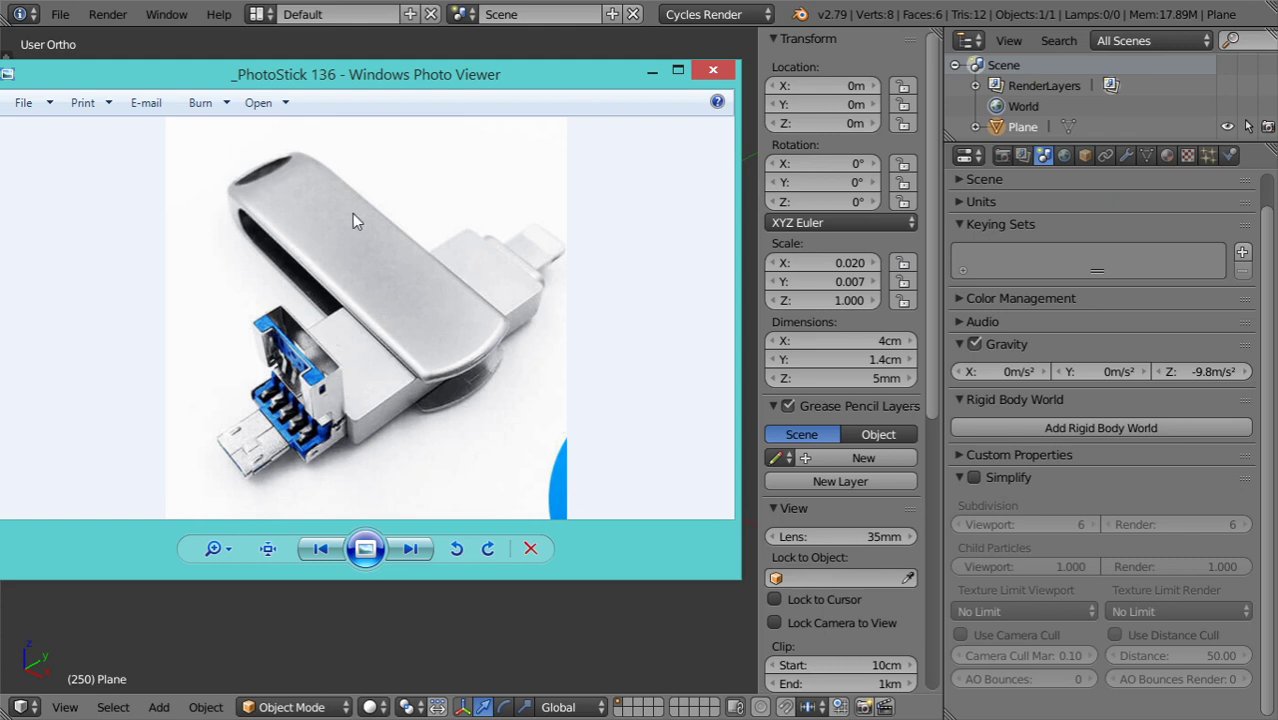
click(652, 72)
Duplicate the box's positive-X end face in place, separate the copy into its own object, and select that object in Object Mode.
mouse_move(570, 377)
middle_down()
mouse_move(533, 357)
mouse_move(561, 379)
middle_up()
key(Tab)
click(623, 707)
right_click(538, 412)
key(KP_7)
key(KP_4)
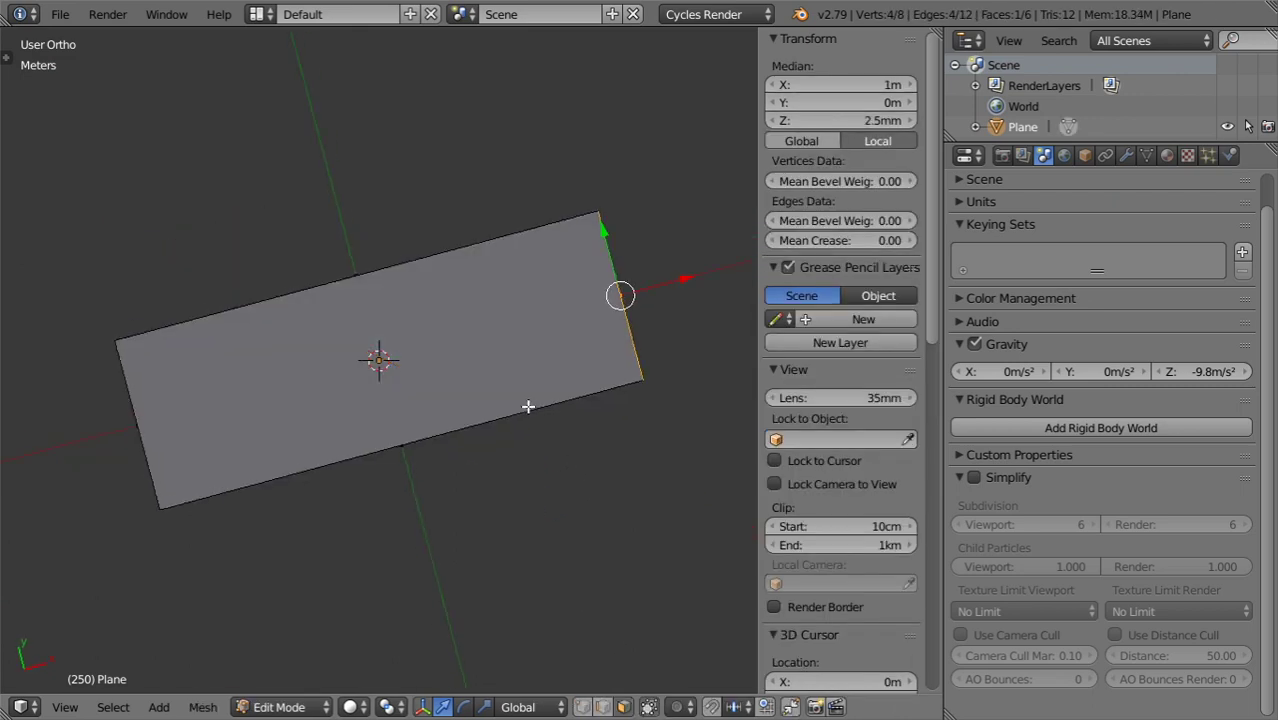
key(KP_7)
key(n)
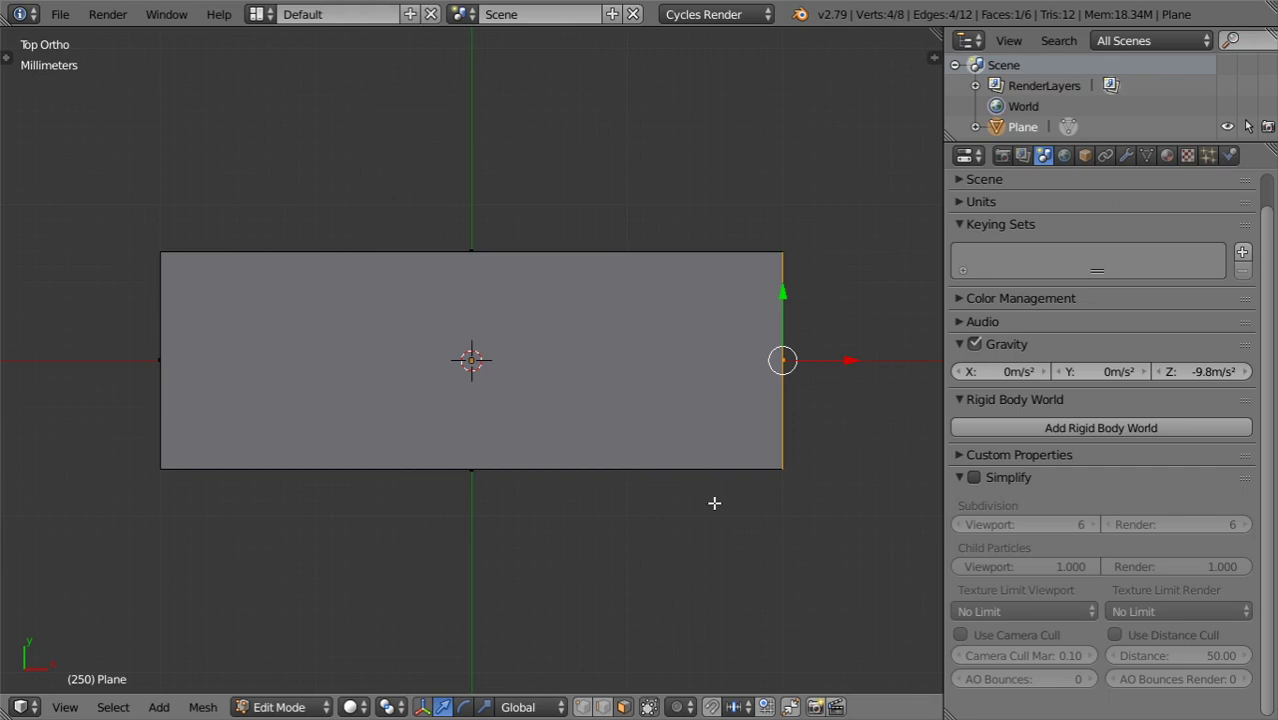
middle_drag(750, 531, 596, 362)
key(e)
right_click(630, 251)
key(p)
click(631, 252)
key(Tab)
right_click(657, 464)
right_click(657, 464)
right_click(657, 464)
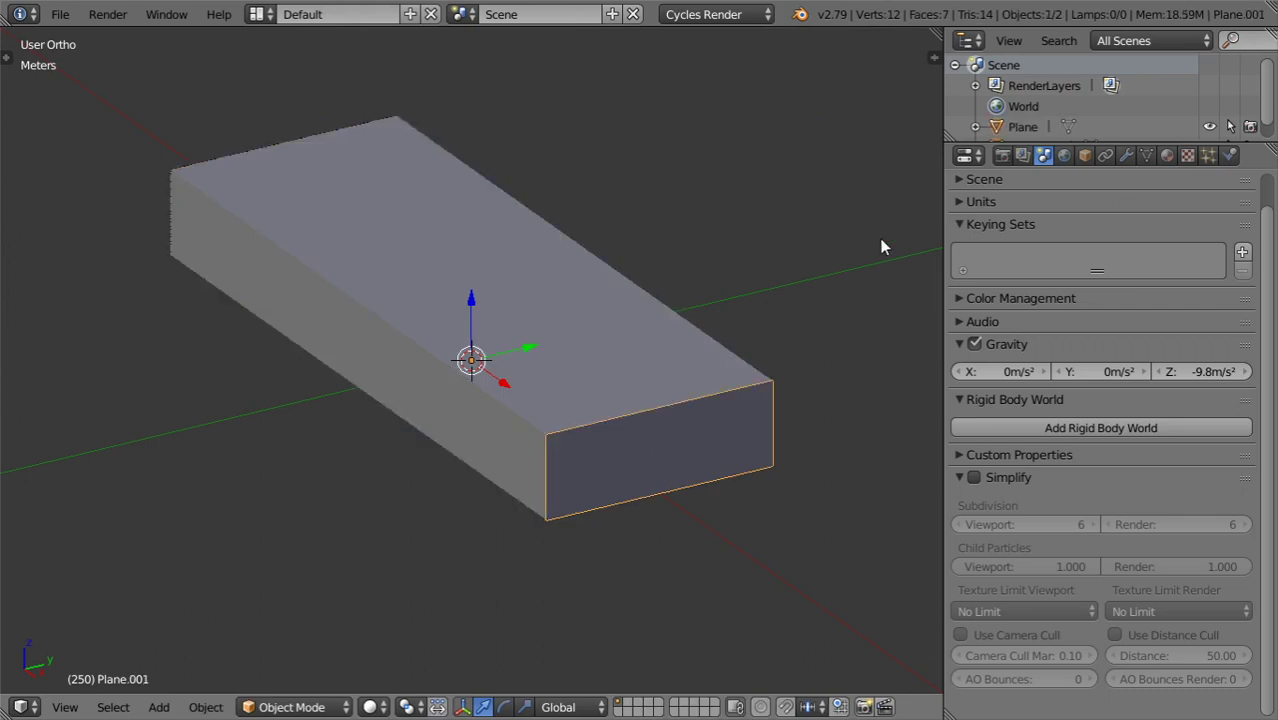
Enlarge the object list and rename the original box object as main.
drag(1025, 144, 1028, 306)
click(1023, 128)
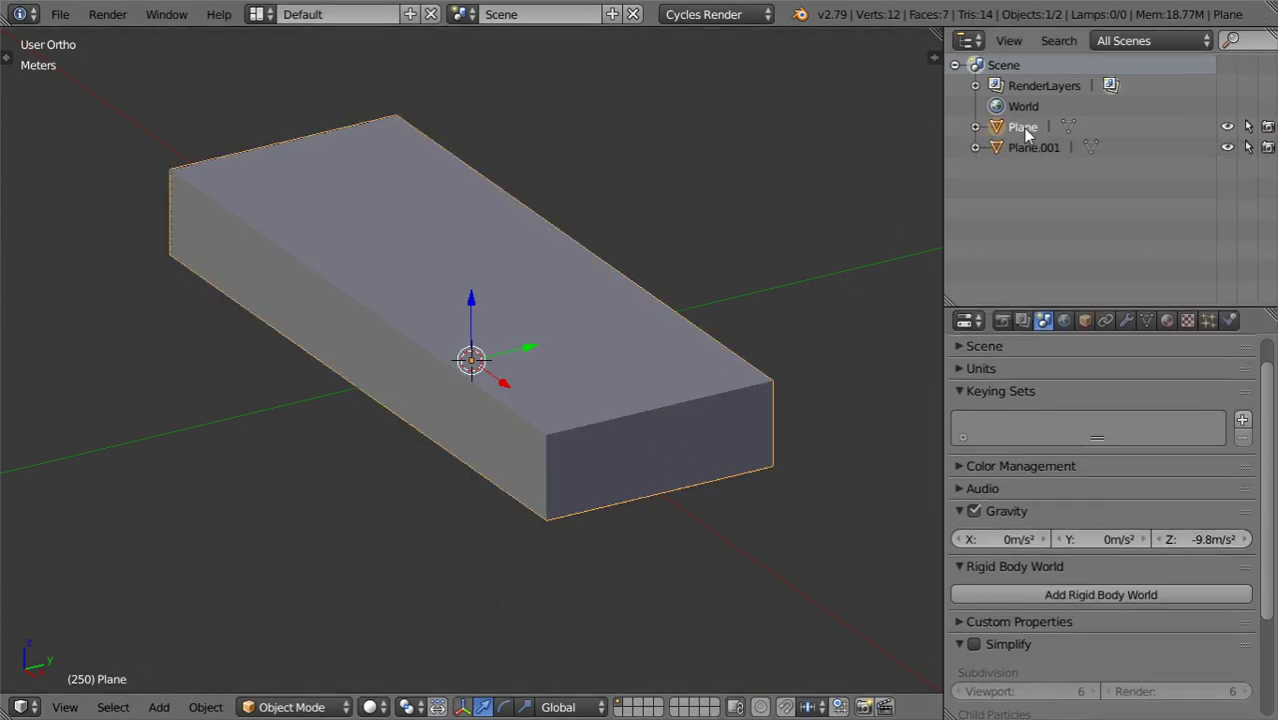
double_click(1023, 128)
text(m)
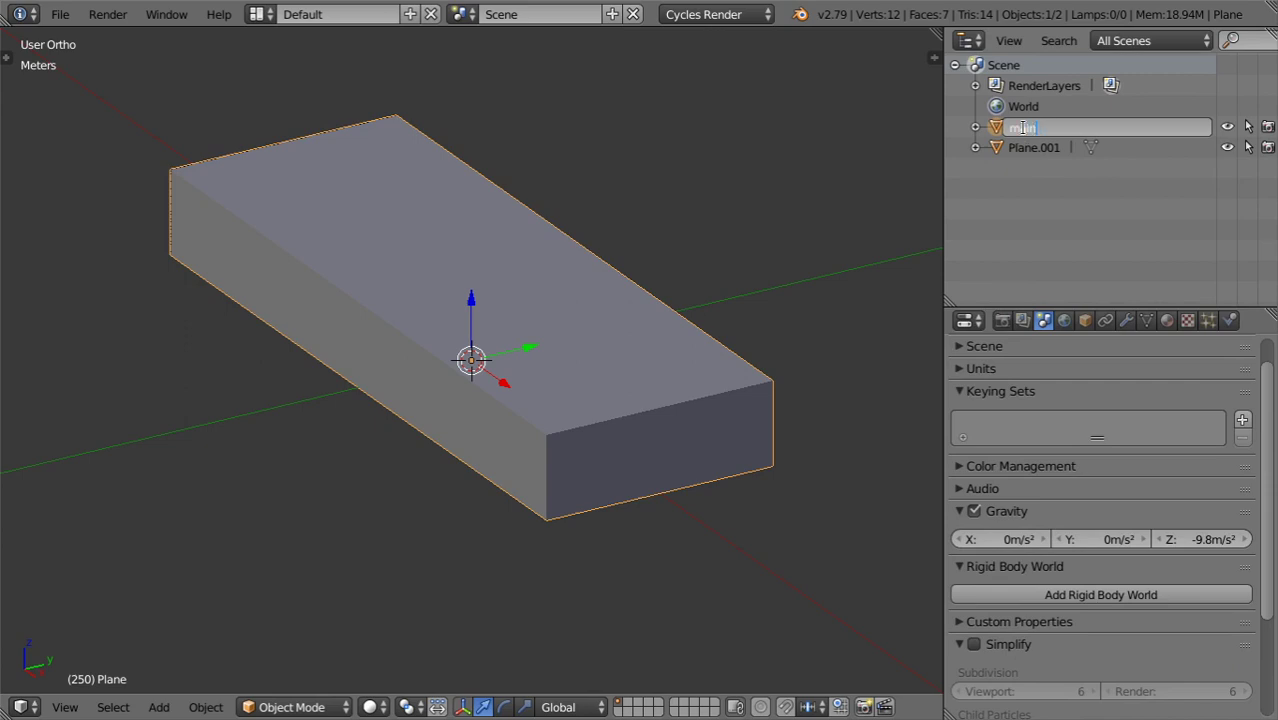
text(ain)
key(Return)
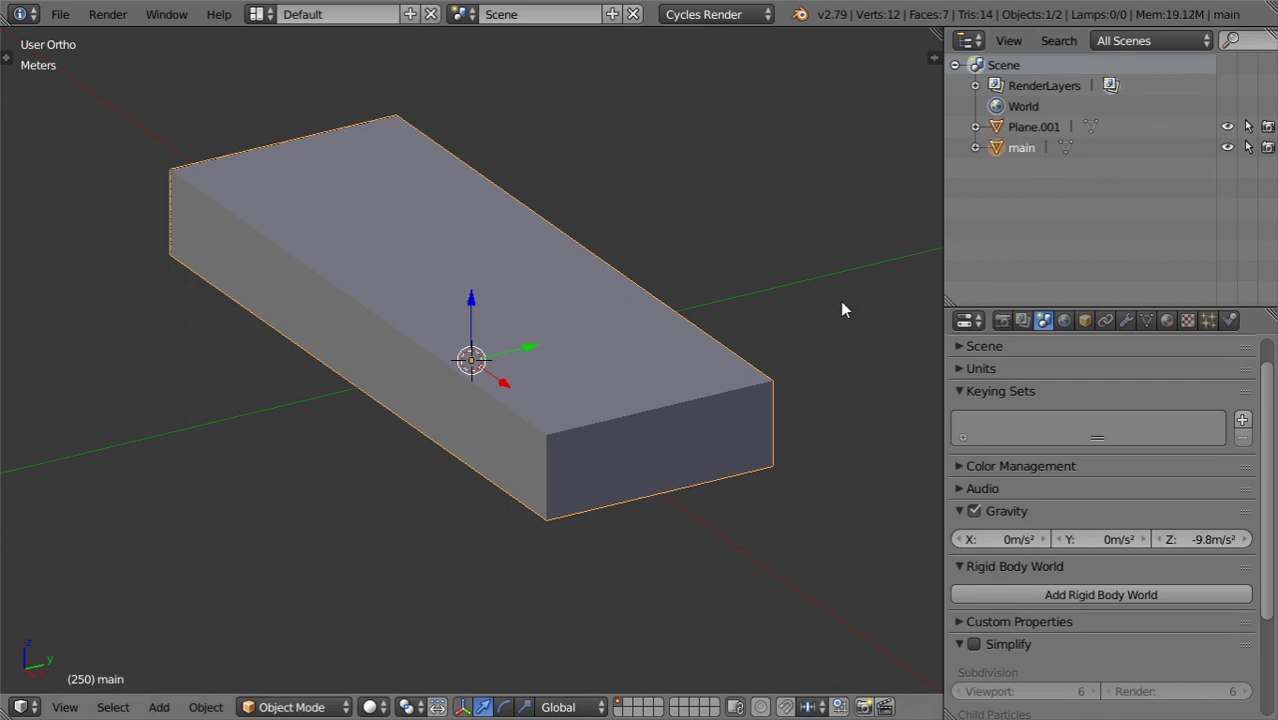
Rename the separated end-face object as type-c.
right_click(730, 414)
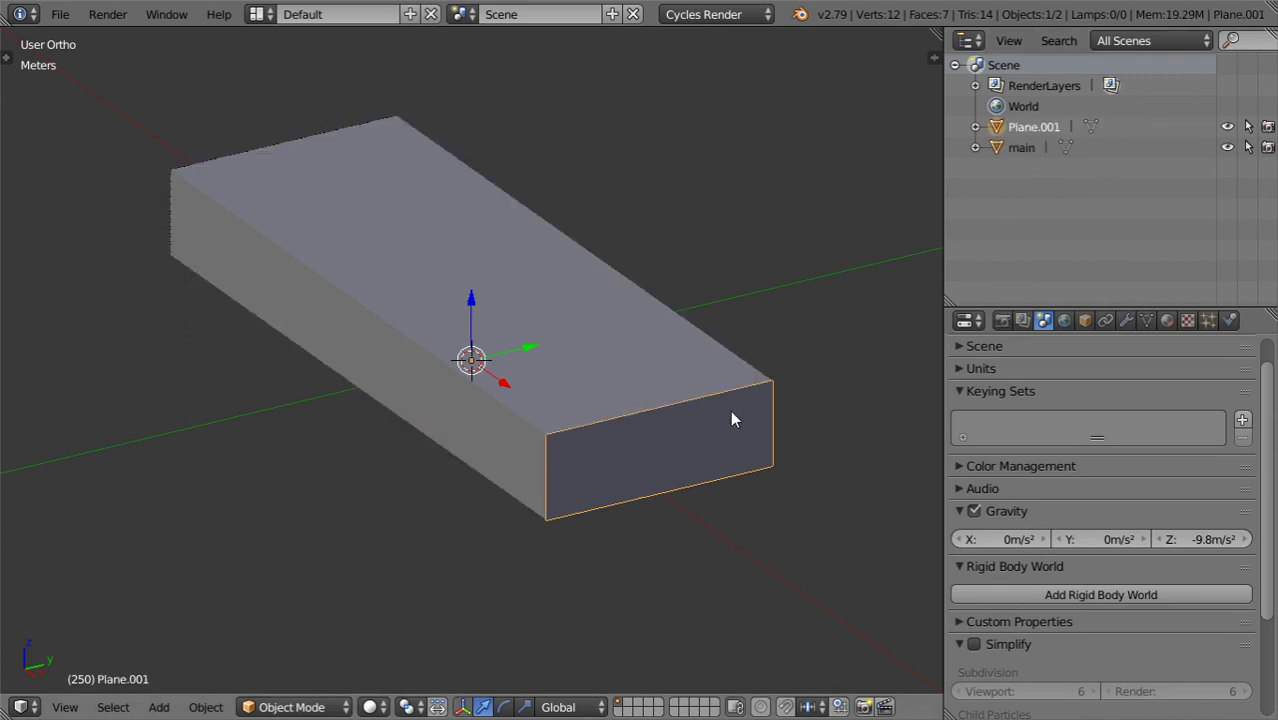
double_click(1035, 128)
text(typ)
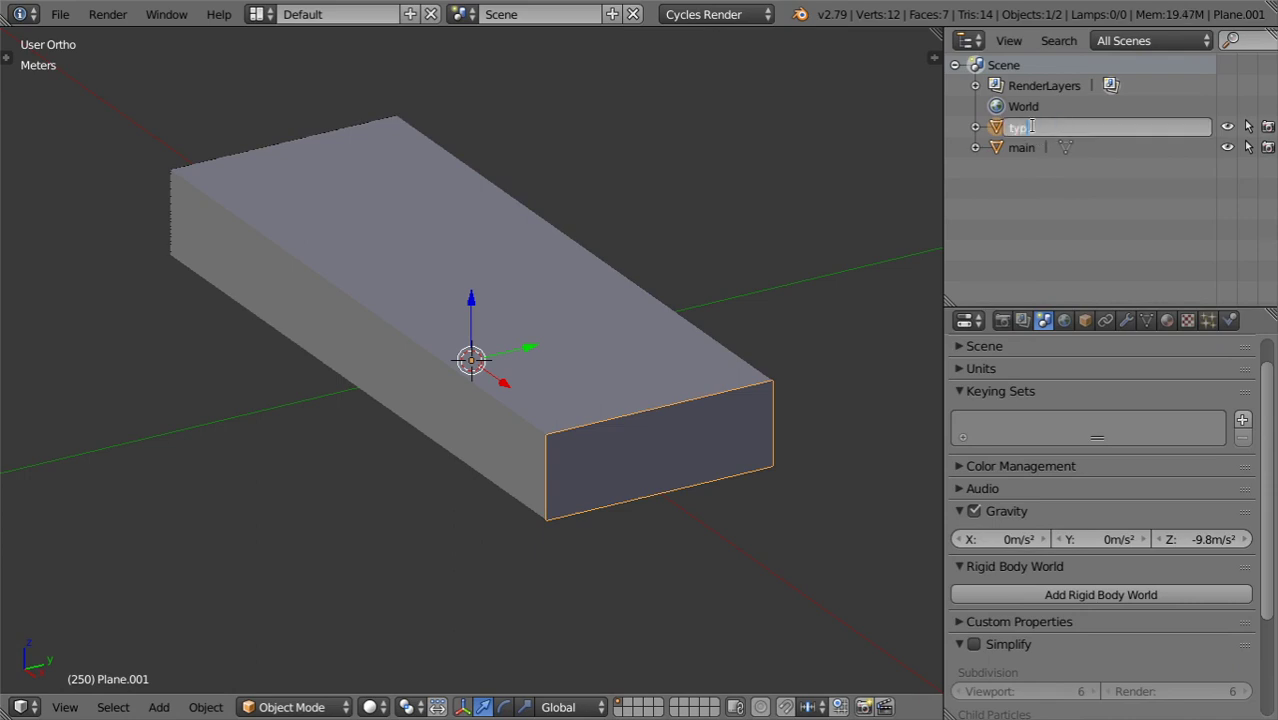
text(e-c)
key(Return)
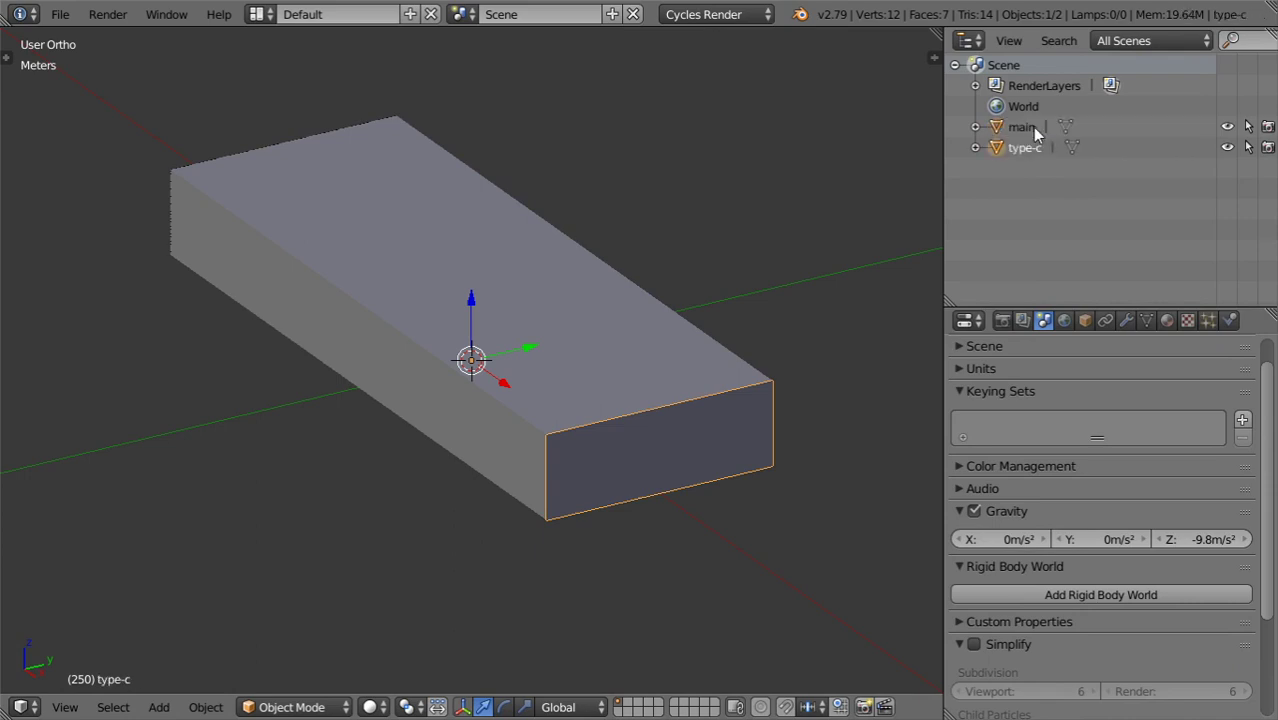
Extrude the type-c face outward along global X by 0.004 m.
key(Tab)
middle_drag(633, 531, 650, 443)
key(a)
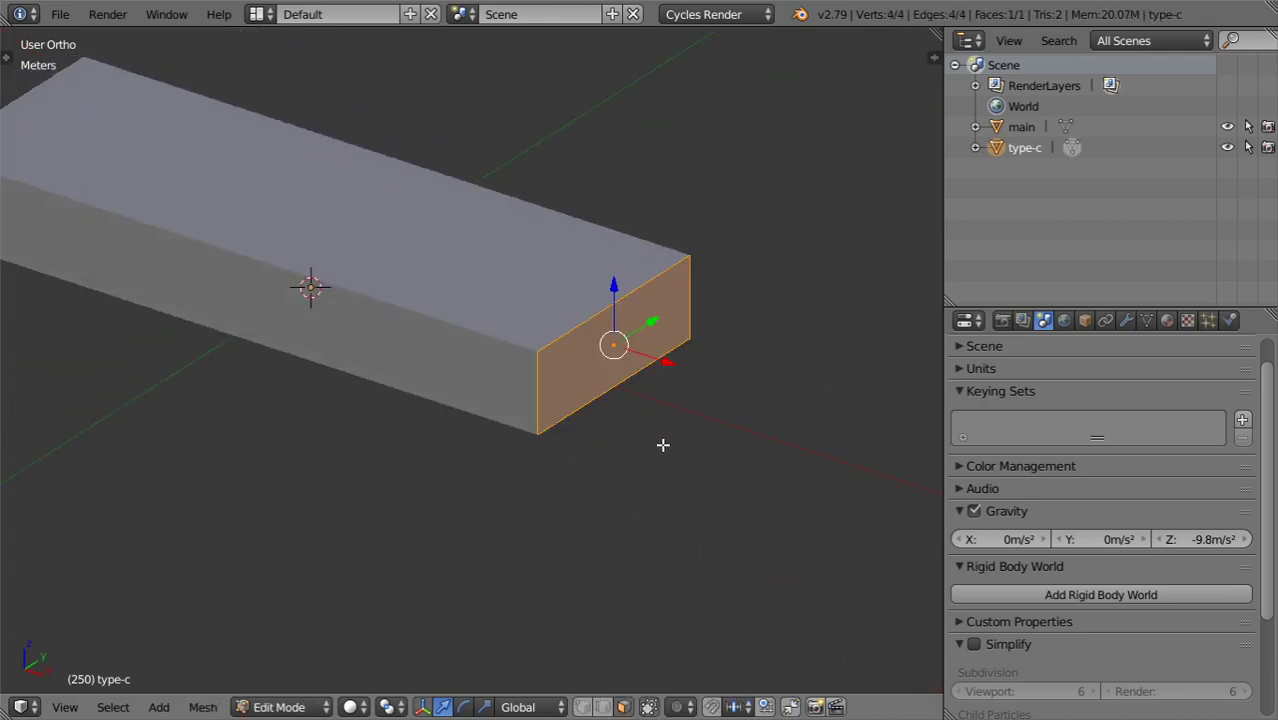
key(e)
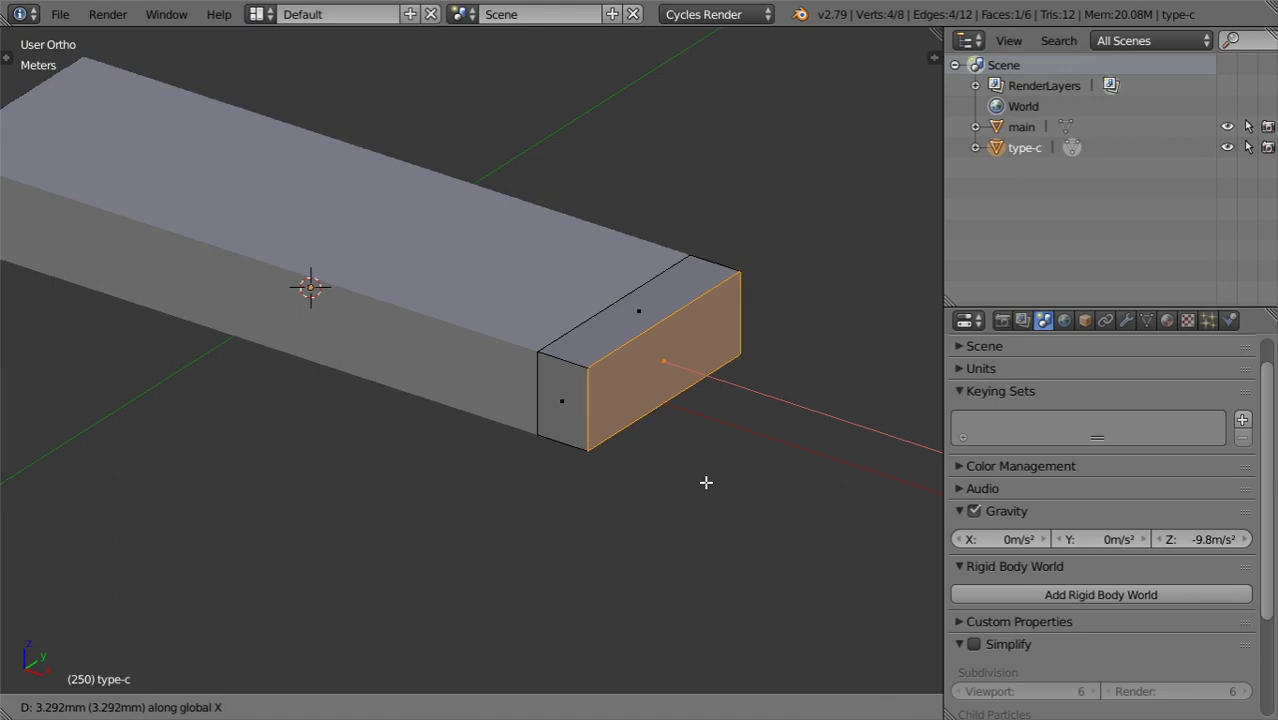
text(.00)
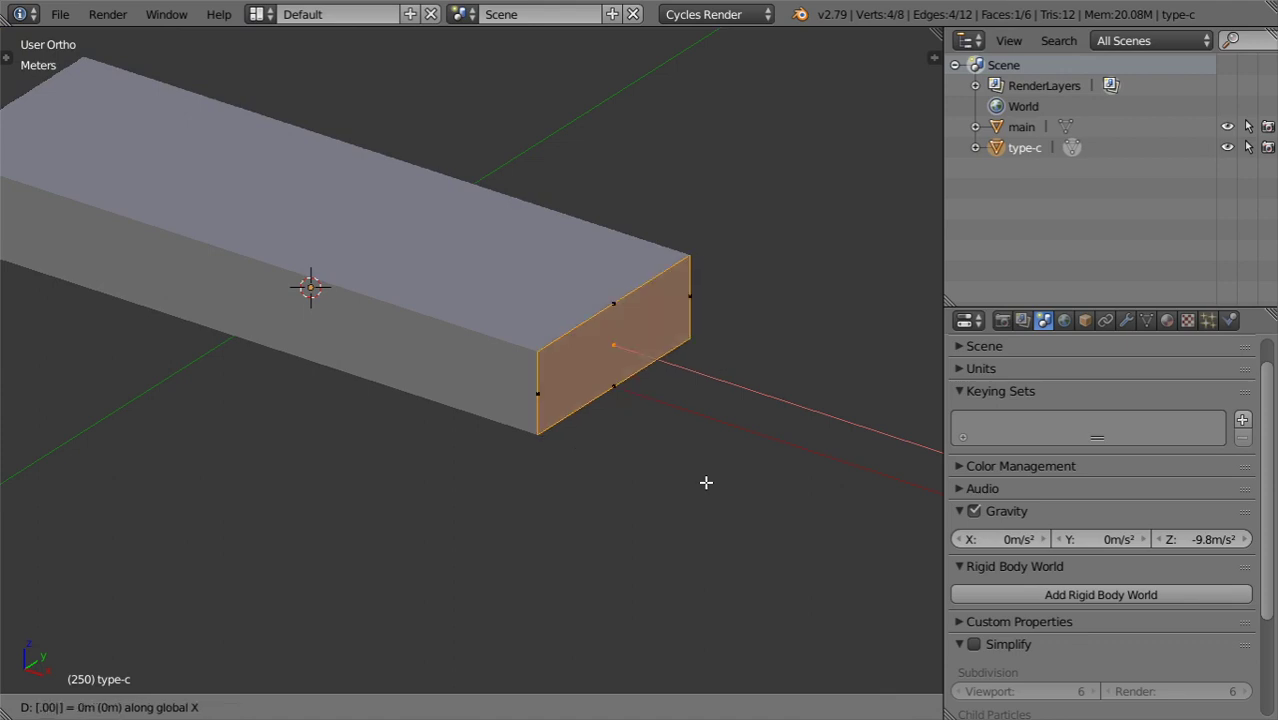
text(4)
key(Return)
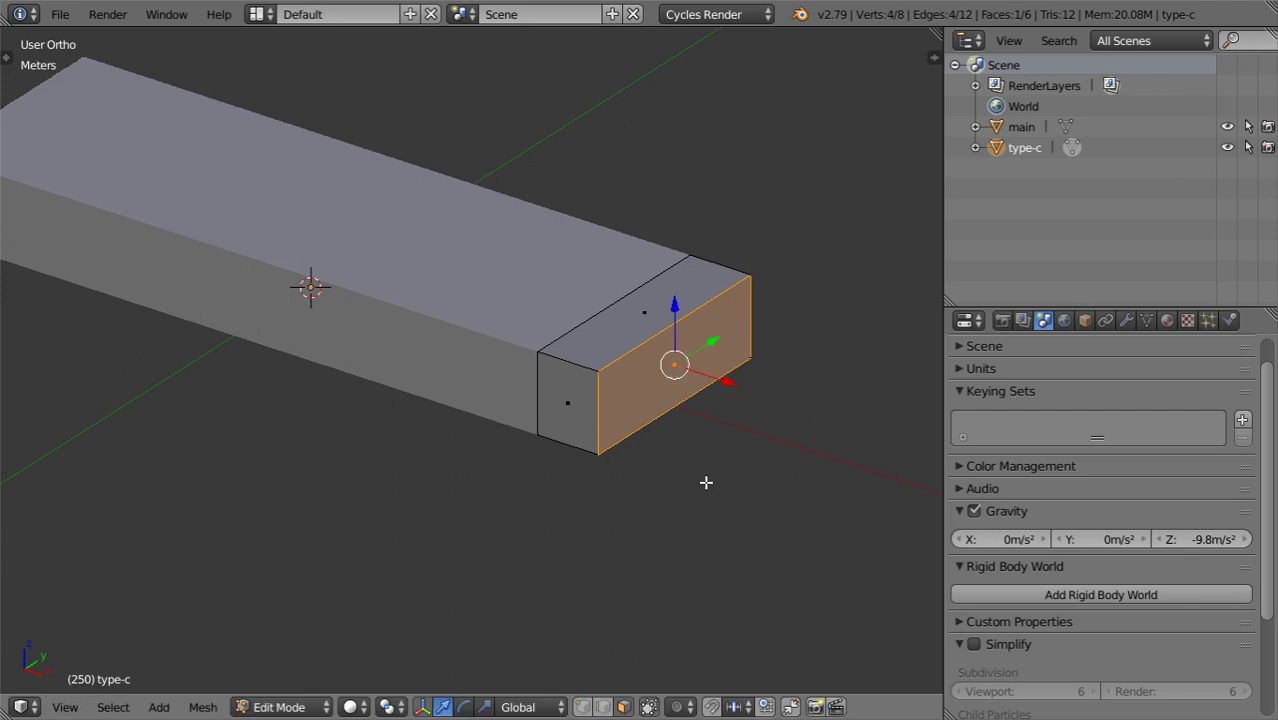
Scale the whole type-c block to 0.7 in Y and Z, leaving its X length unchanged.
key(a)
key(a)
scroll(700, 490, up, 2)
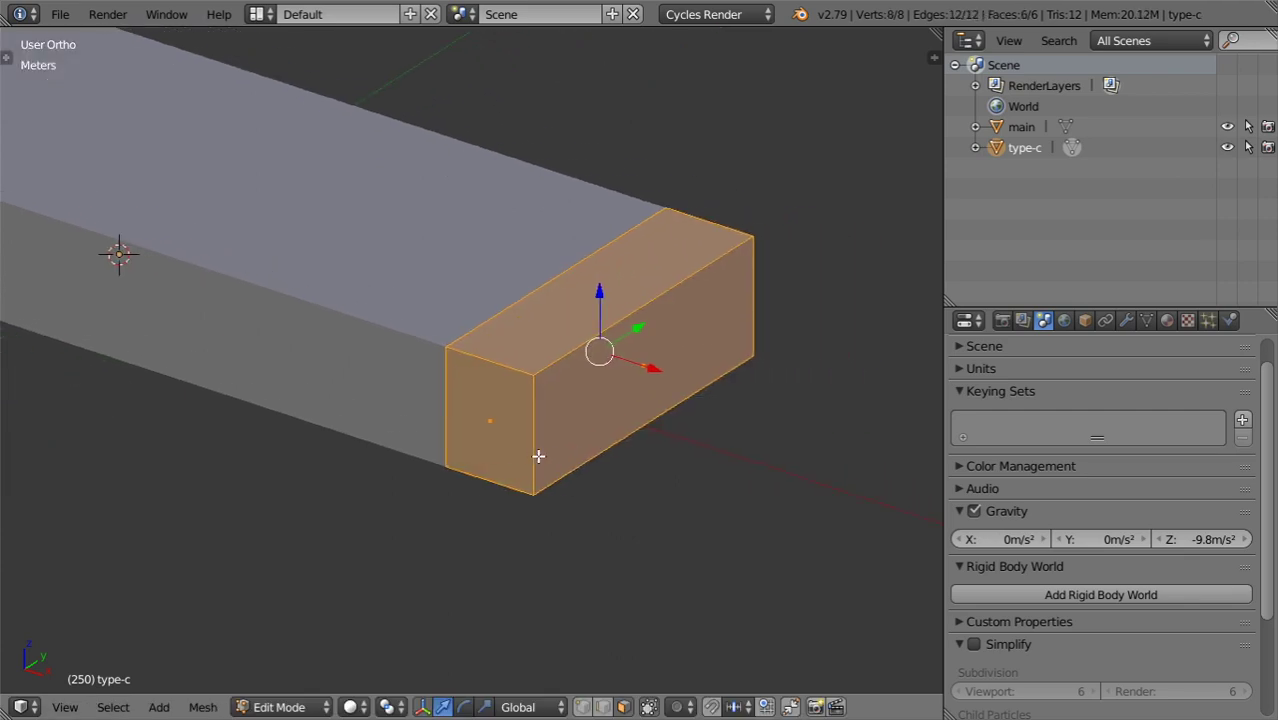
text(sx.8)
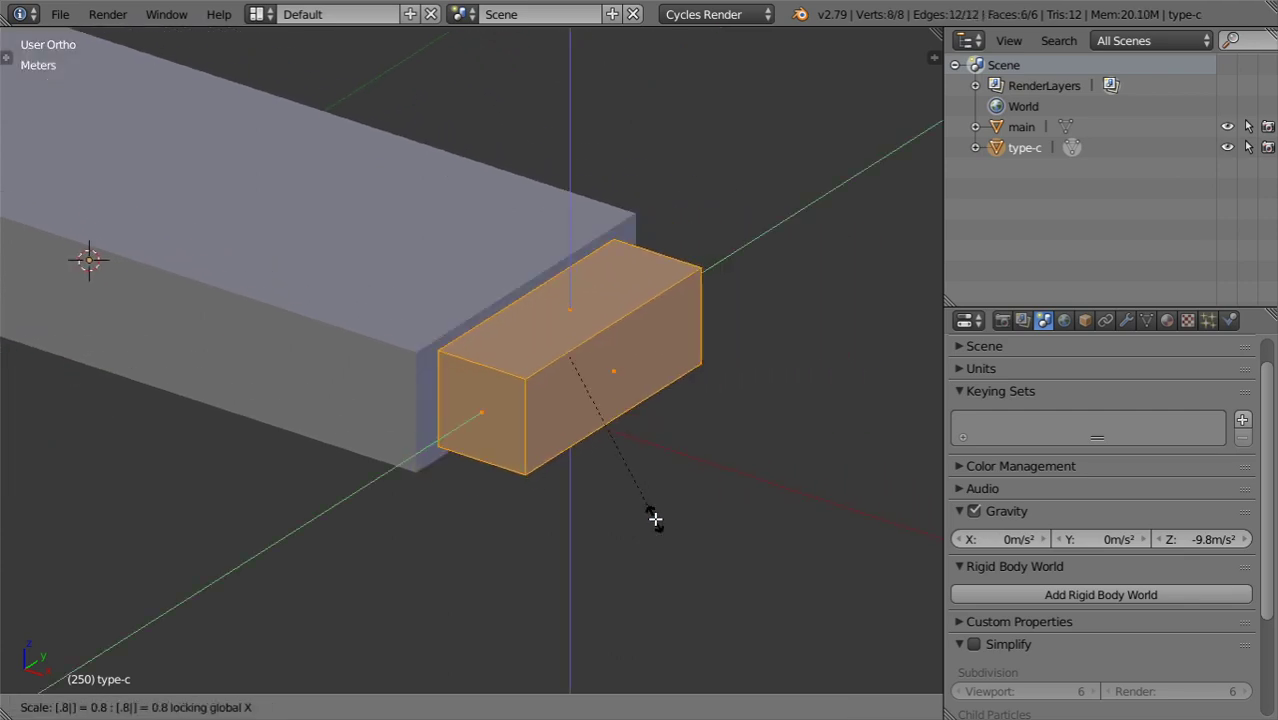
key(BackSpace)
text(7)
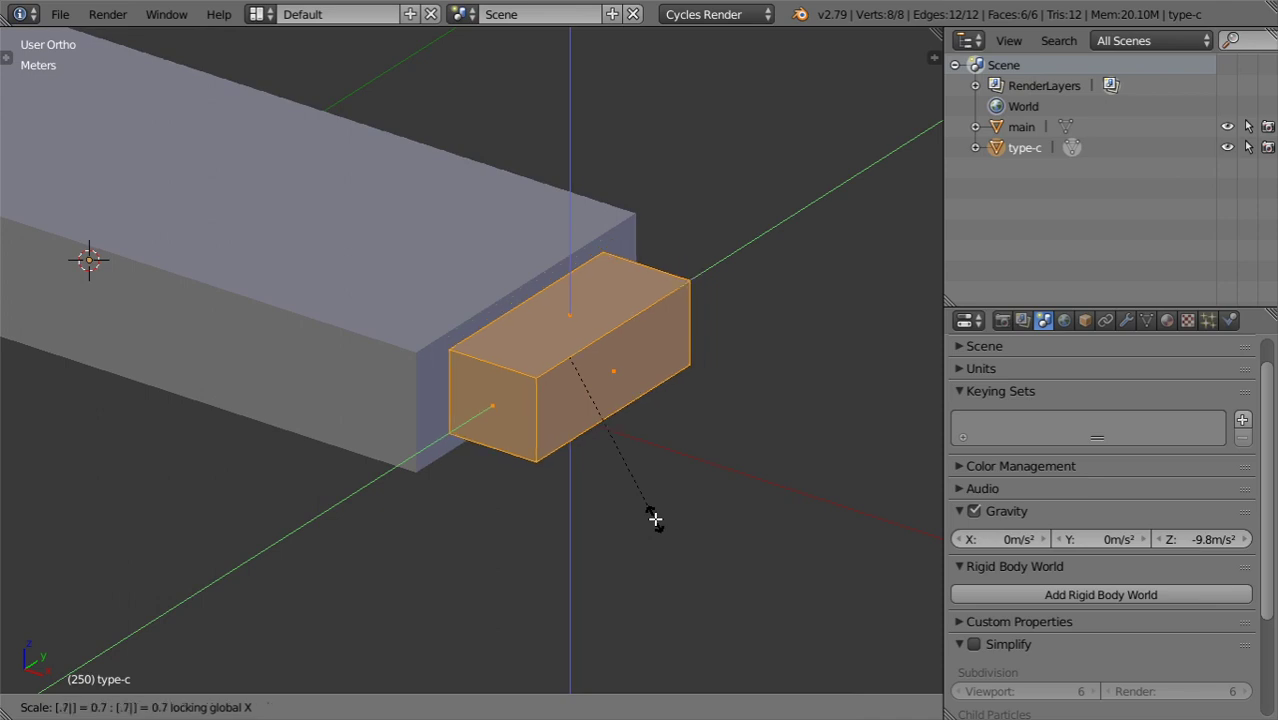
key(Return)
Widen the type-c block by scaling it 1.1 along global Y.
middle_drag(607, 507, 521, 399)
text(sy)
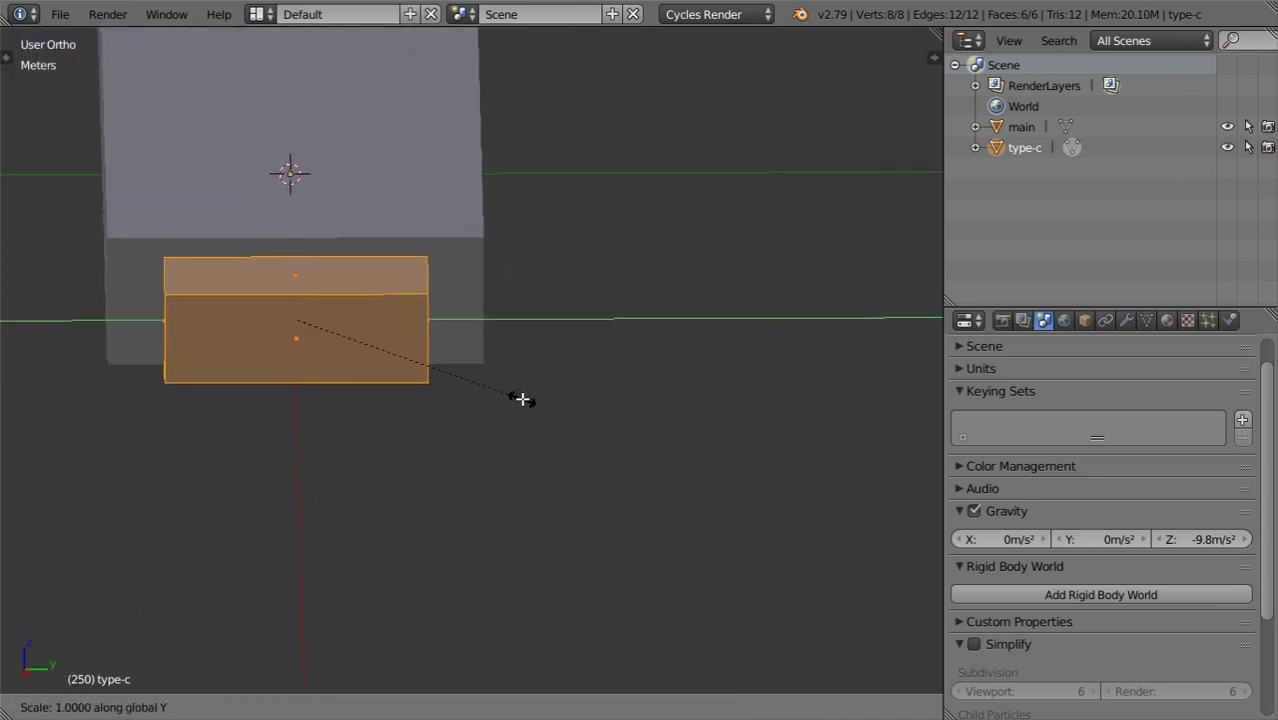
text(1.1)
key(Return)
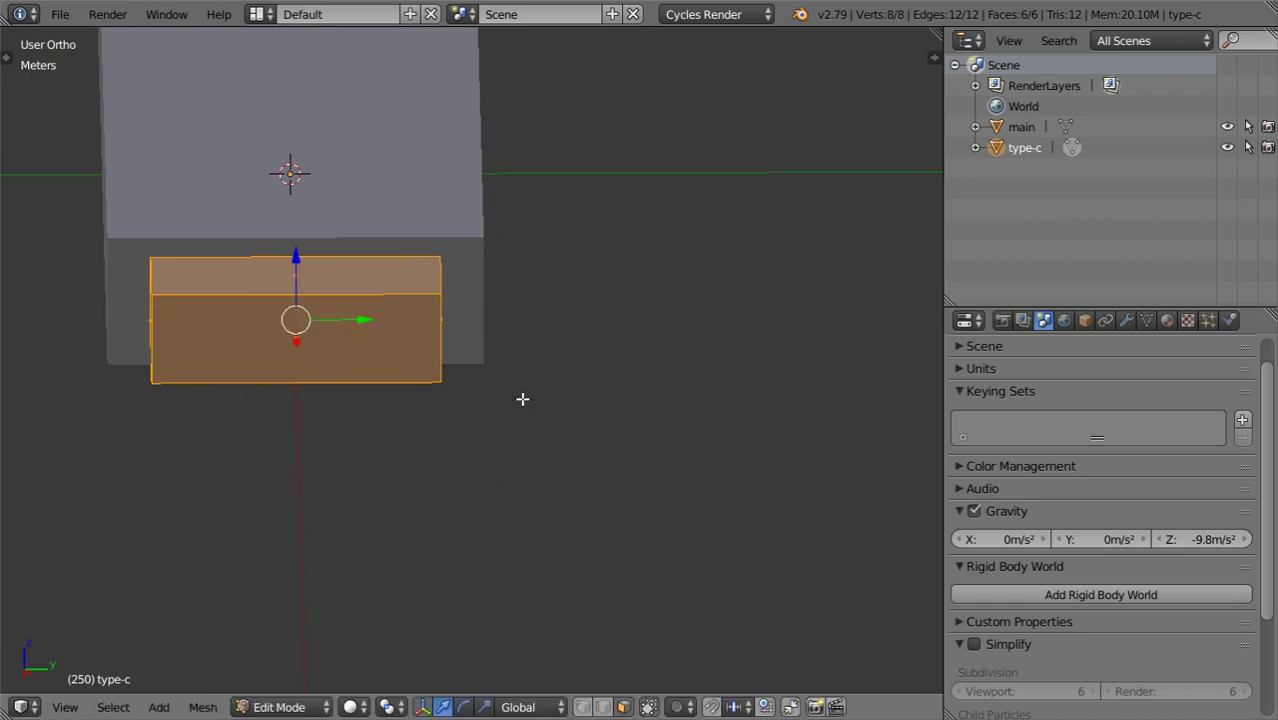
mouse_move(387, 354)
middle_down()
mouse_move(368, 342)
mouse_move(282, 351)
mouse_move(398, 358)
middle_up()
key(ctrl+r)
scroll(351, 361, up, 1)
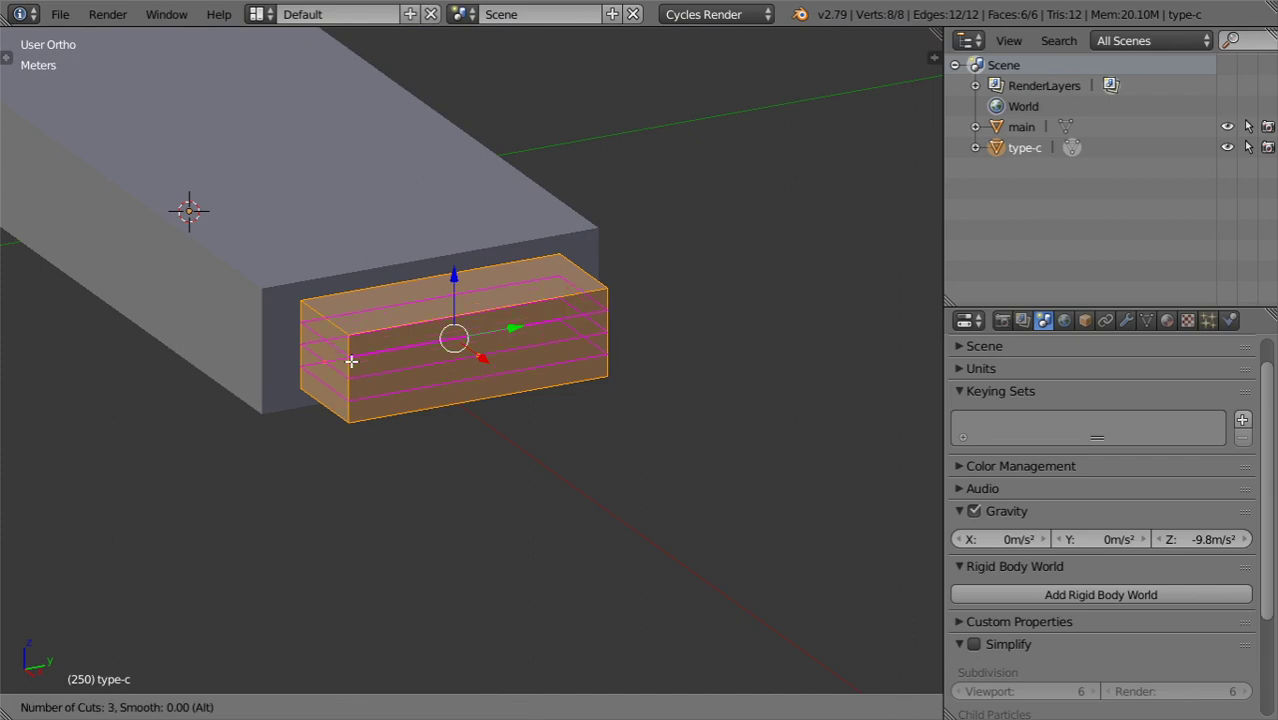
key(Escape)
scroll(351, 361, down, 1)
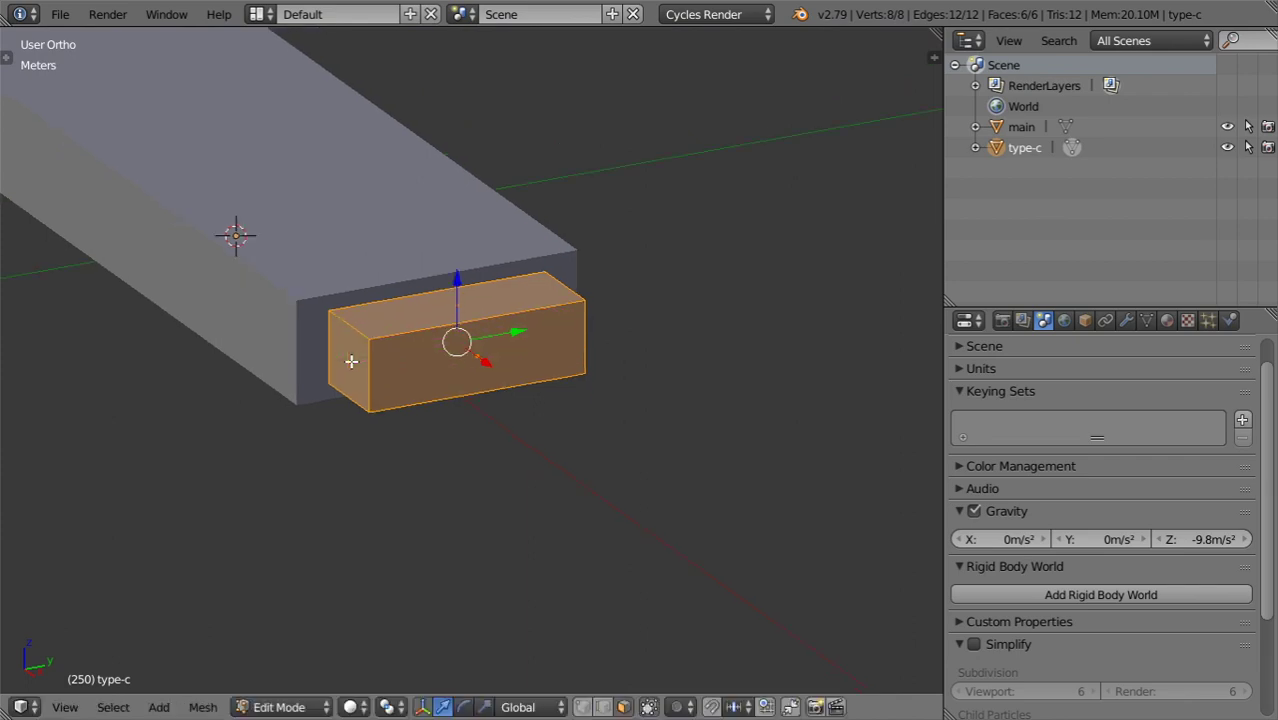
Add a centred vertical loop cut dividing the type-c block into two equal halves along Y.
key(KP_3)
shift+middle_drag(299, 212, 358, 356)
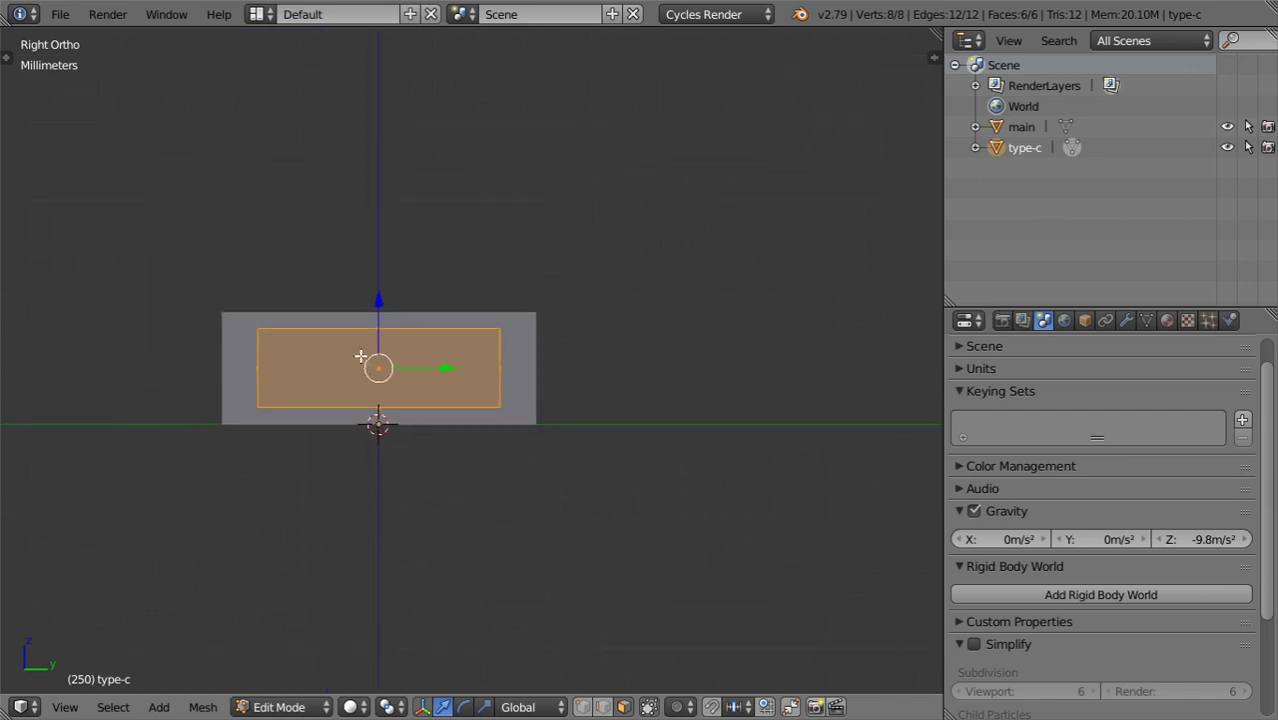
scroll(358, 356, up, 2)
scroll(494, 545, up, 1)
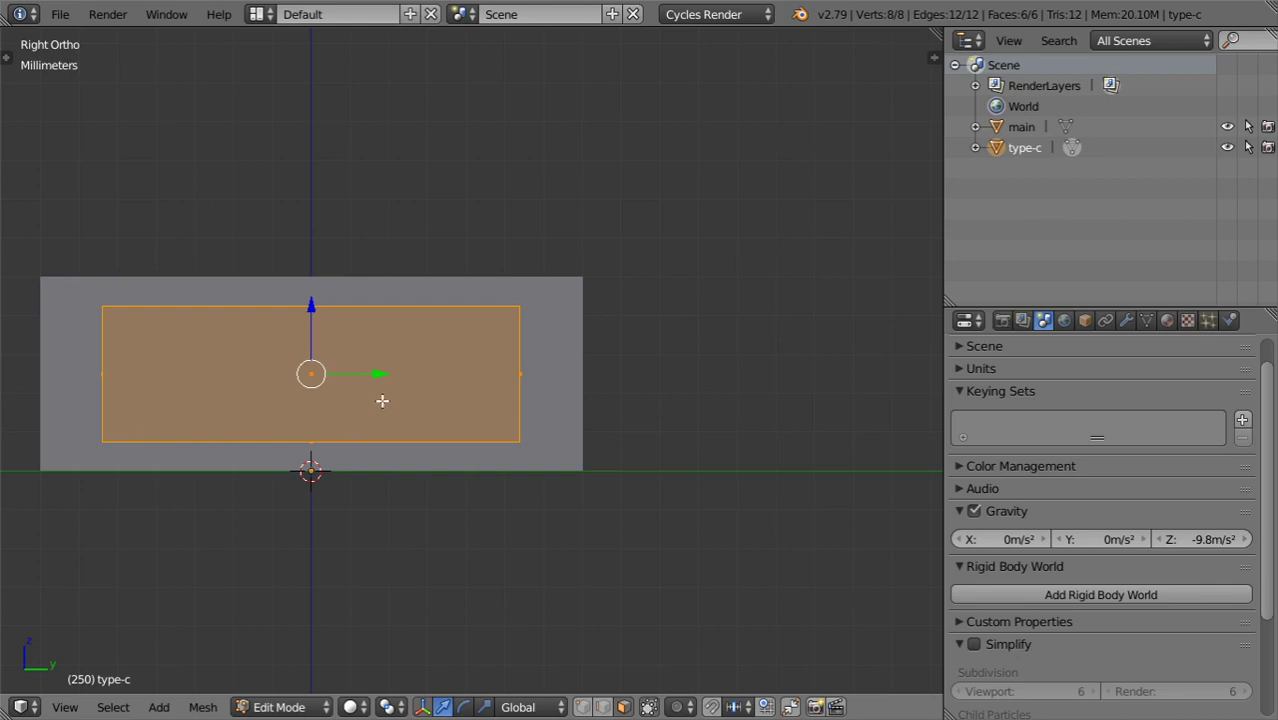
key(ctrl+r)
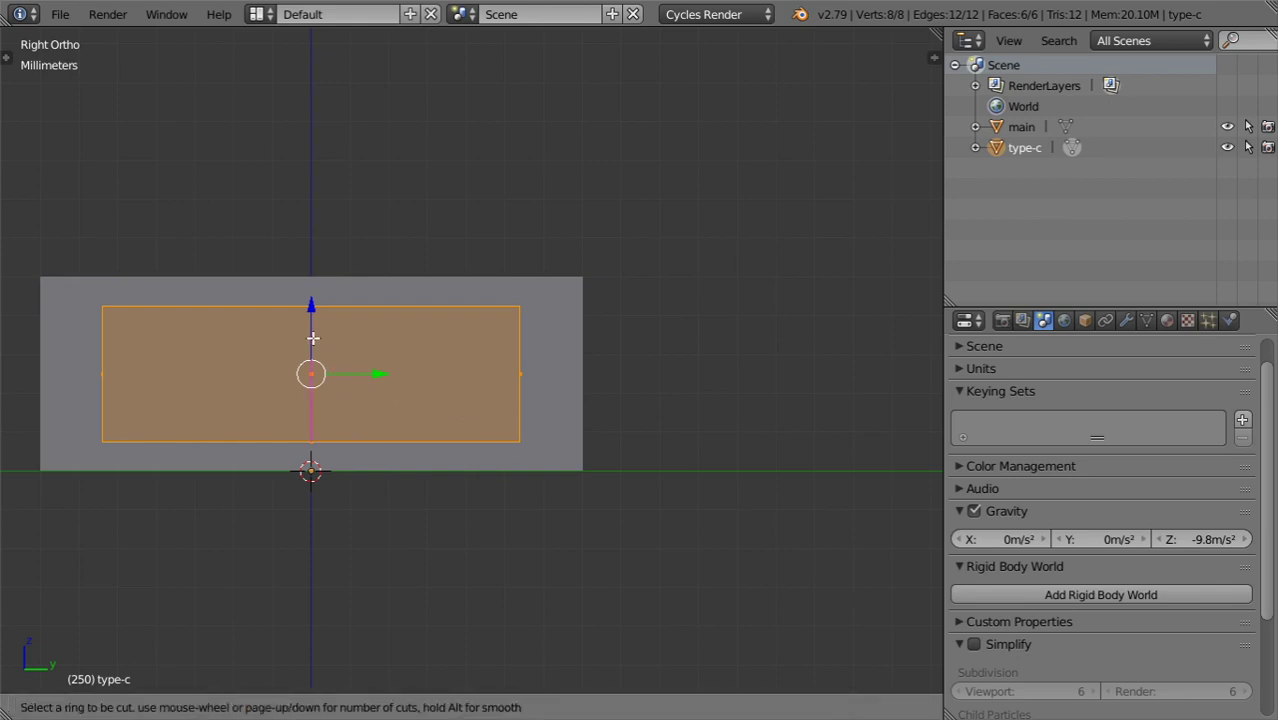
click(305, 334)
right_click(305, 334)
Delete the outer vertices on the positive-Y side so only the negative-Y half of the type-c block remains.
key(a)
drag(567, 231, 473, 487)
key(z)
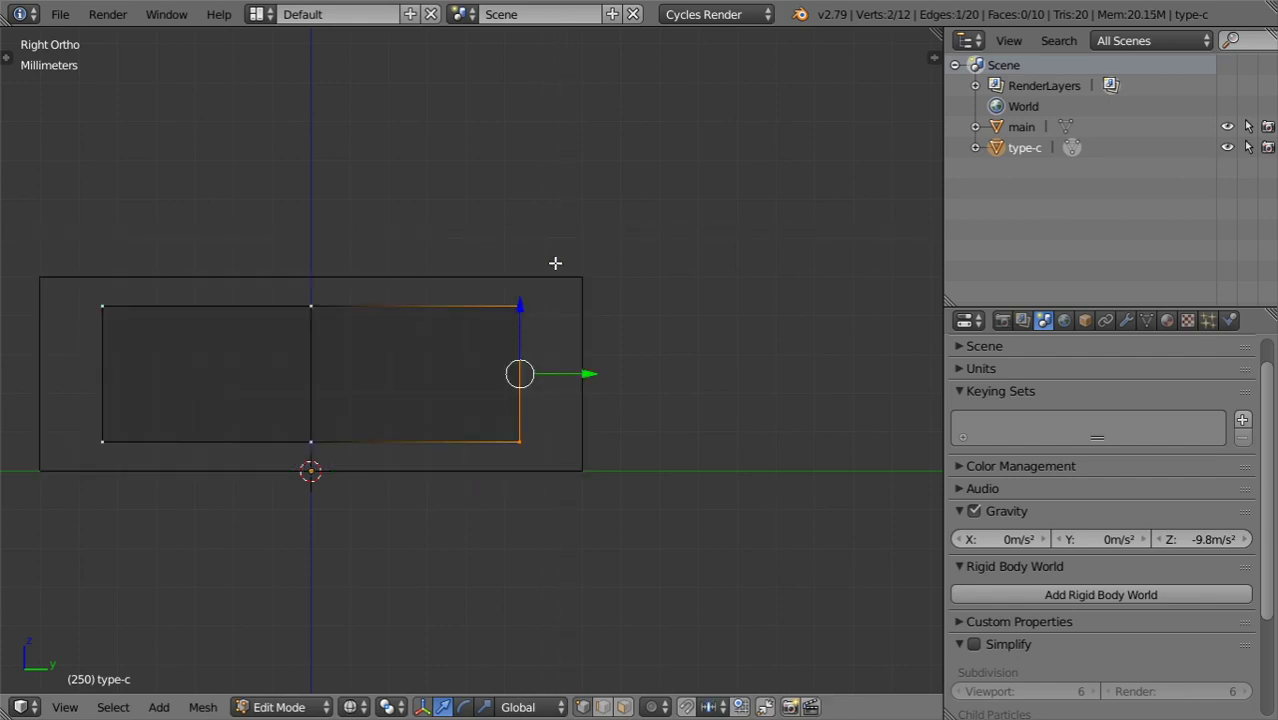
drag(574, 228, 473, 495)
key(x)
click(505, 287)
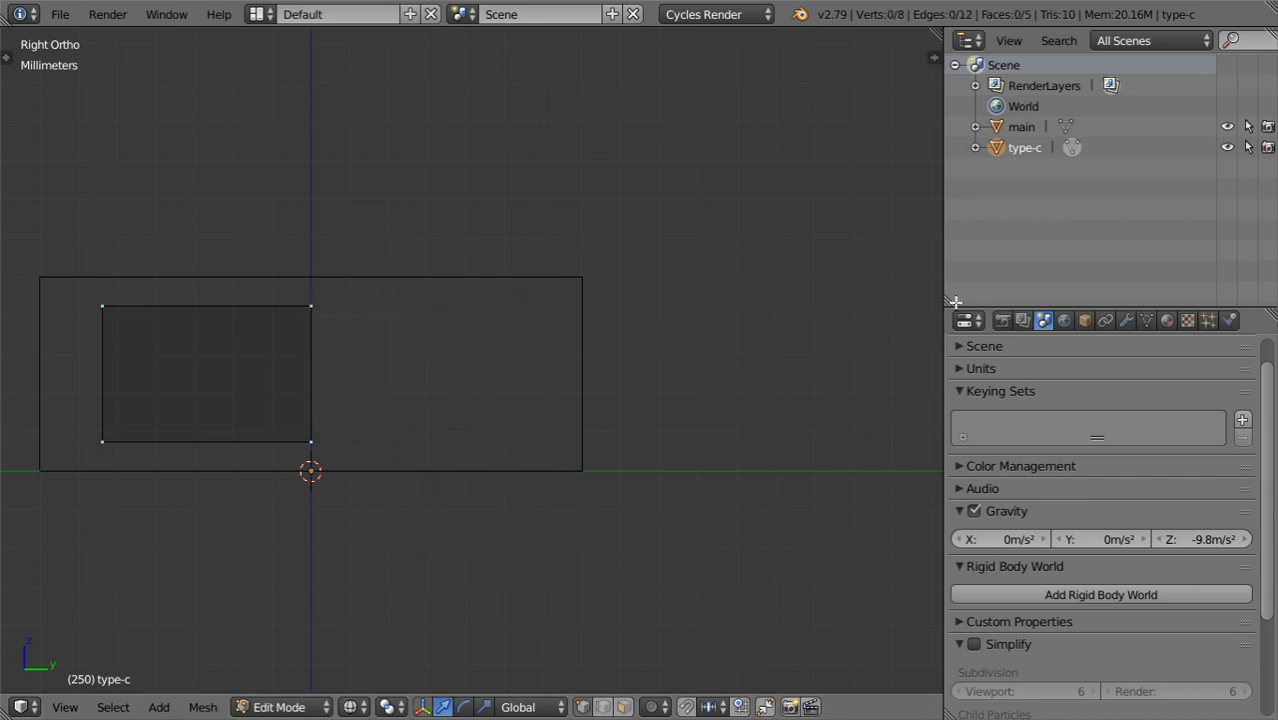
Add a Mirror modifier to the type-c half, mirroring across Y instead of X.
click(1145, 321)
click(1126, 321)
click(1112, 384)
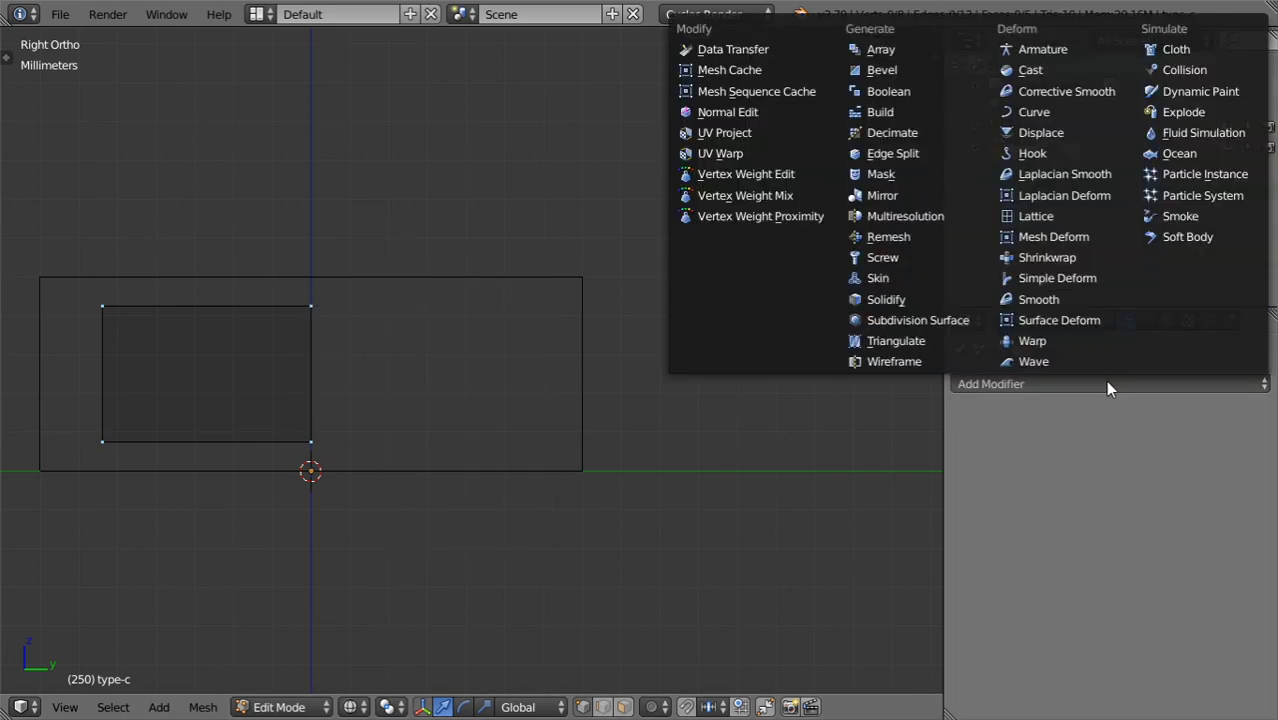
click(890, 196)
click(980, 484)
click(980, 506)
key(Tab)
key(Tab)
Snap the 3D cursor to the outer side face of the remaining type-c half and delete that face.
shift+middle_drag(234, 364, 458, 380)
scroll(429, 380, up, 2)
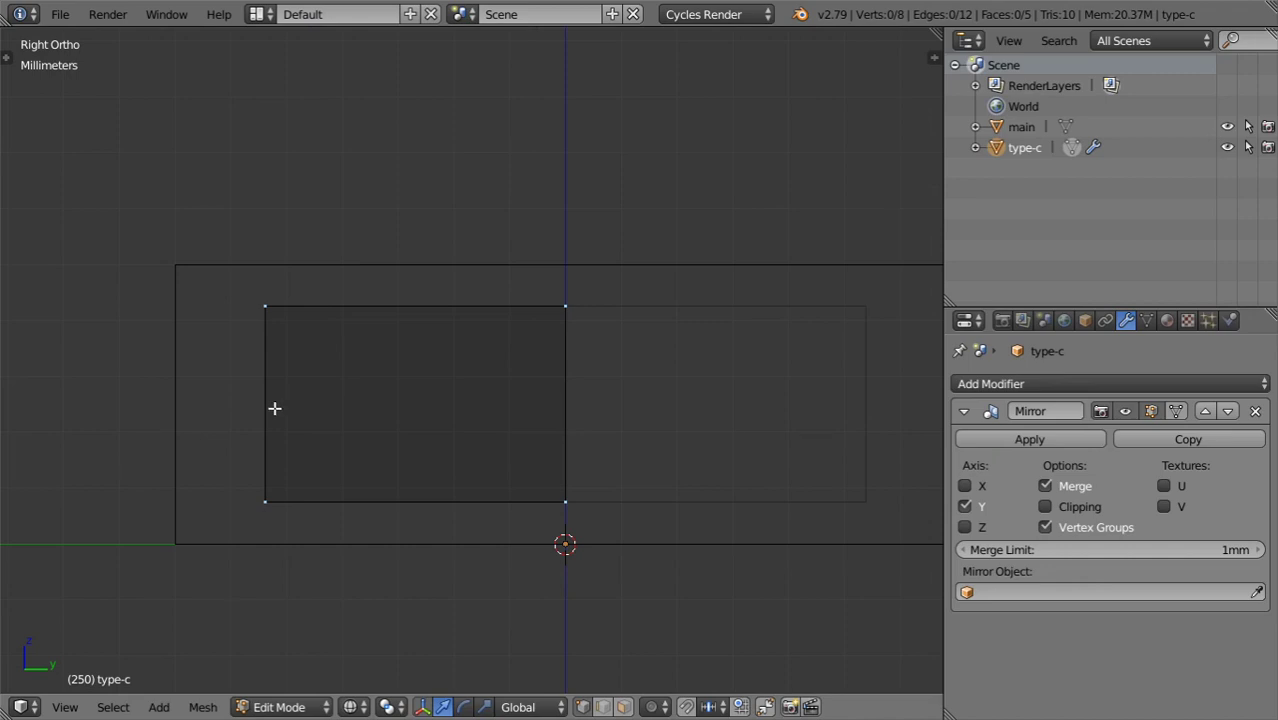
middle_drag(265, 496, 321, 489)
click(622, 707)
right_click(499, 405)
key(shift+s)
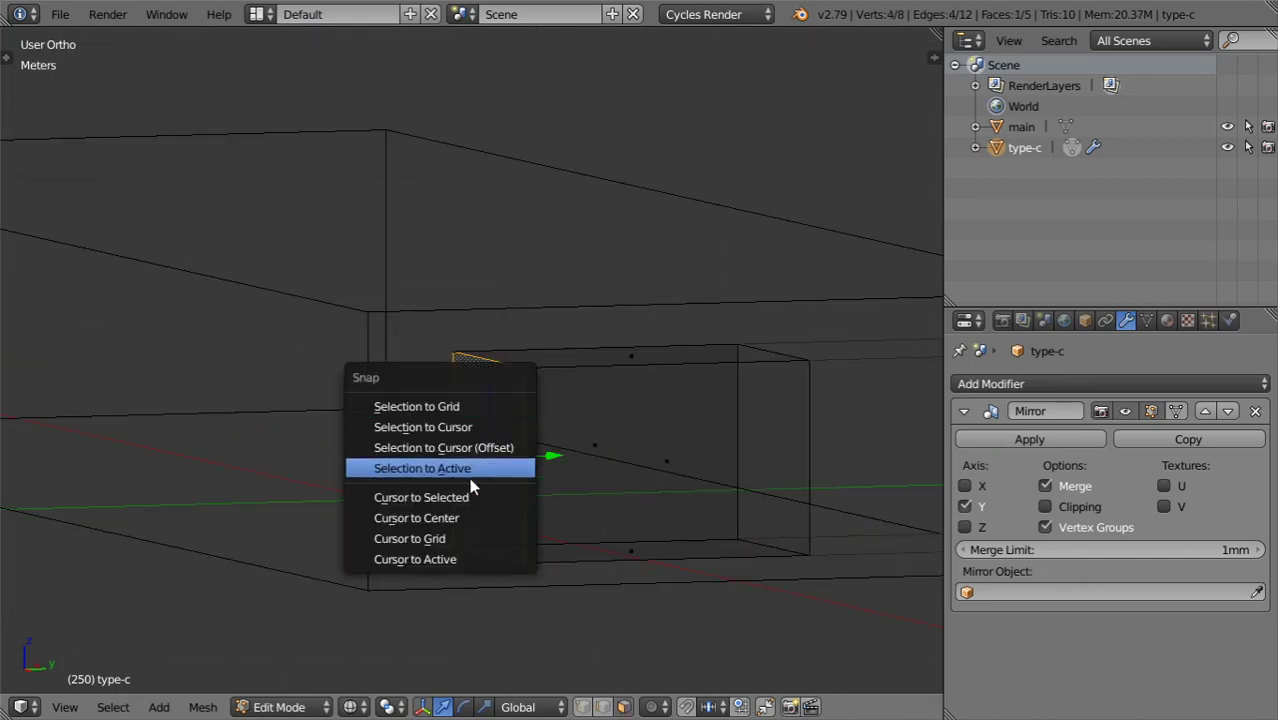
click(440, 497)
key(x)
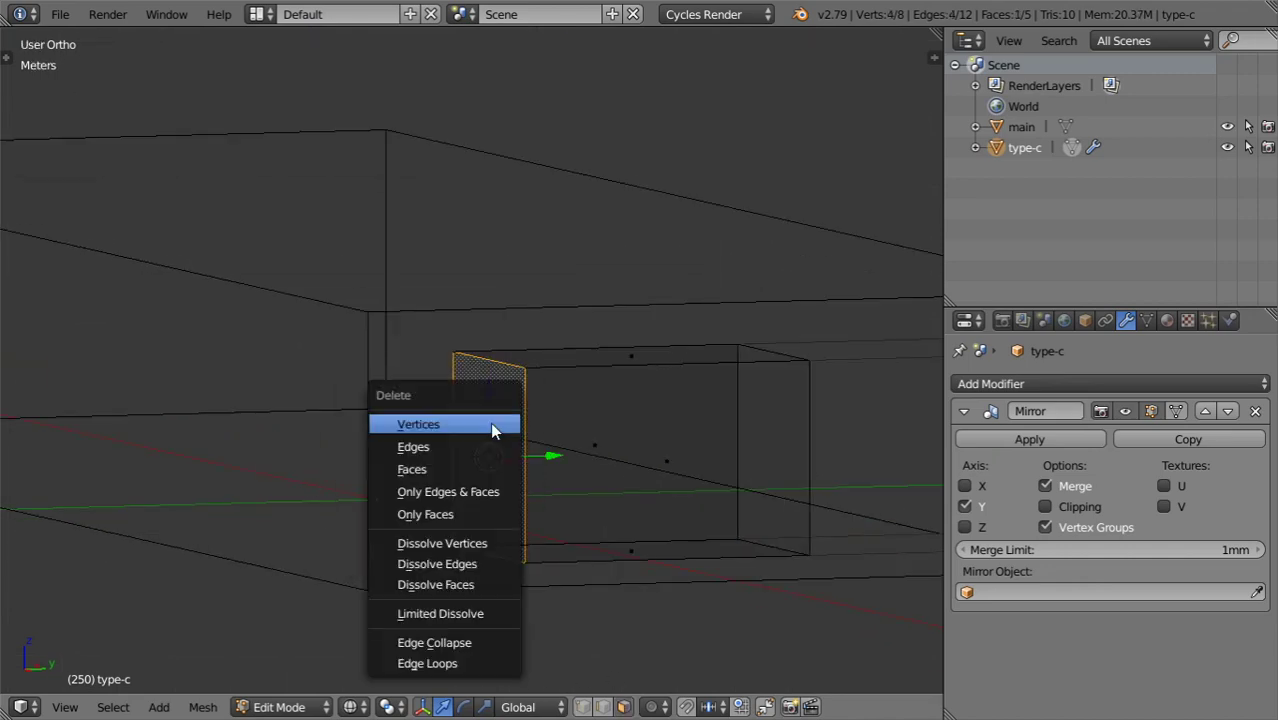
click(458, 468)
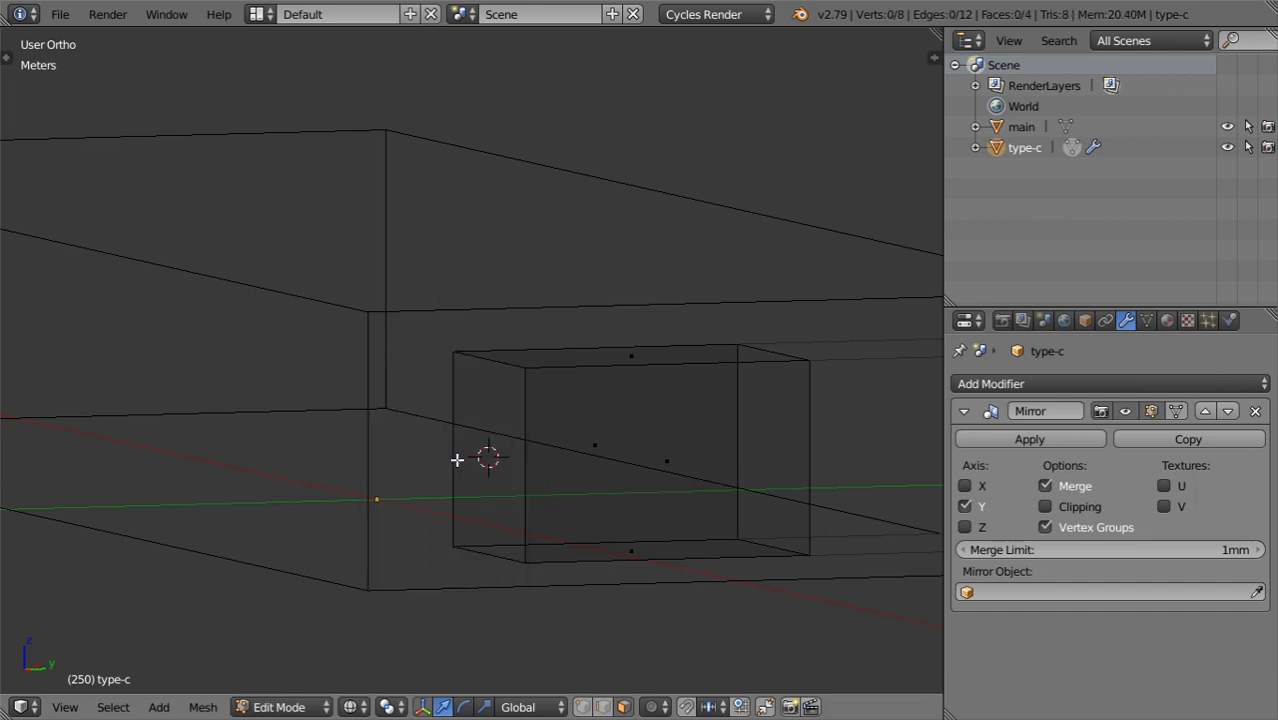
Spin the upper outer edge of the open side around the 3D cursor in the right view.
click(583, 707)
right_click(523, 367)
shift+right_click(472, 351)
key(KP_3)
shift+middle_drag(441, 355, 485, 273)
shift+middle_drag(269, 169, 376, 274)
scroll(376, 273, up, 4)
shift+middle_drag(397, 391, 462, 206)
key(alt+r)
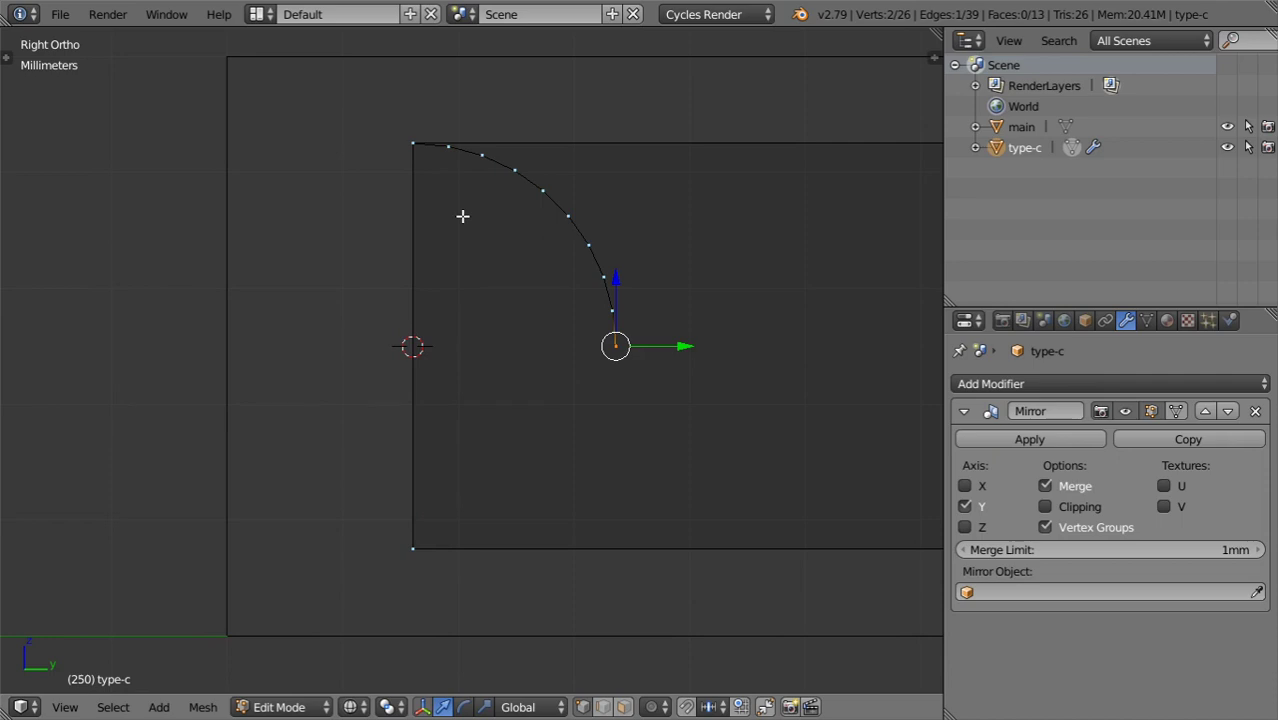
Set the spin's angle to -180° and reduce its steps to 8 to round the type-c side outward.
key(t)
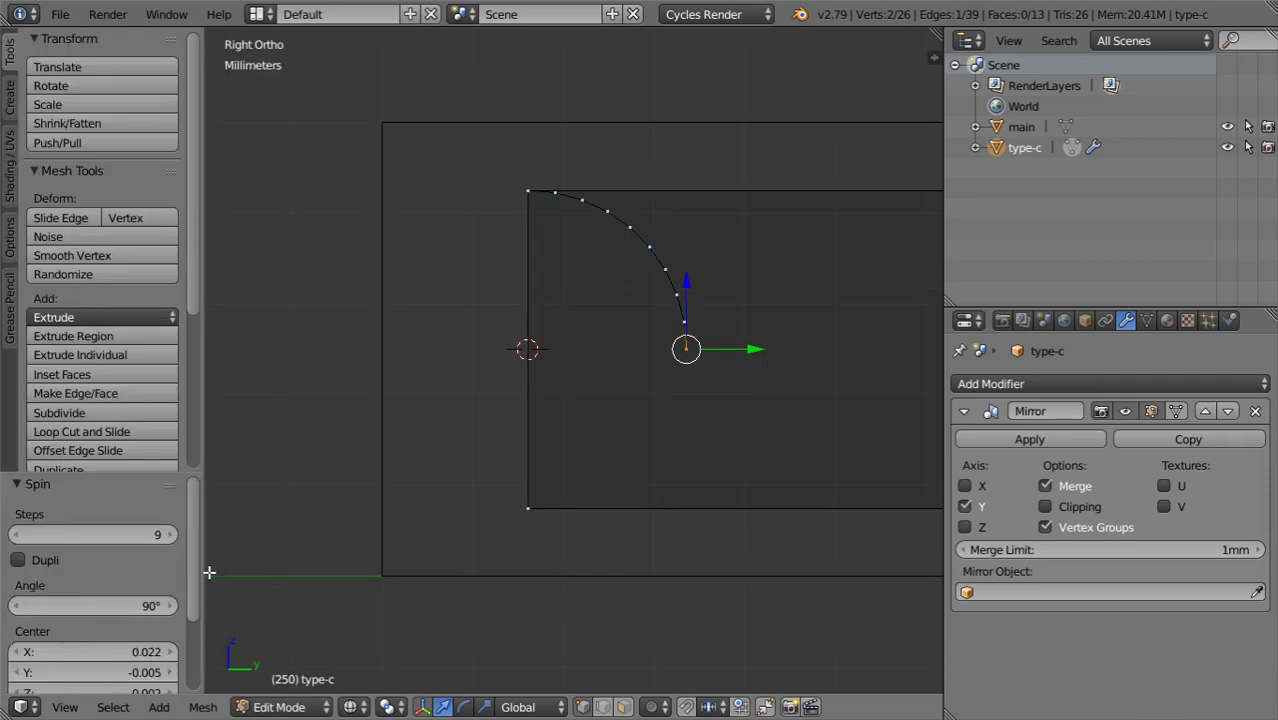
click(143, 609)
key(BackSpace)
key(BackSpace)
key(BackSpace)
text(-1)
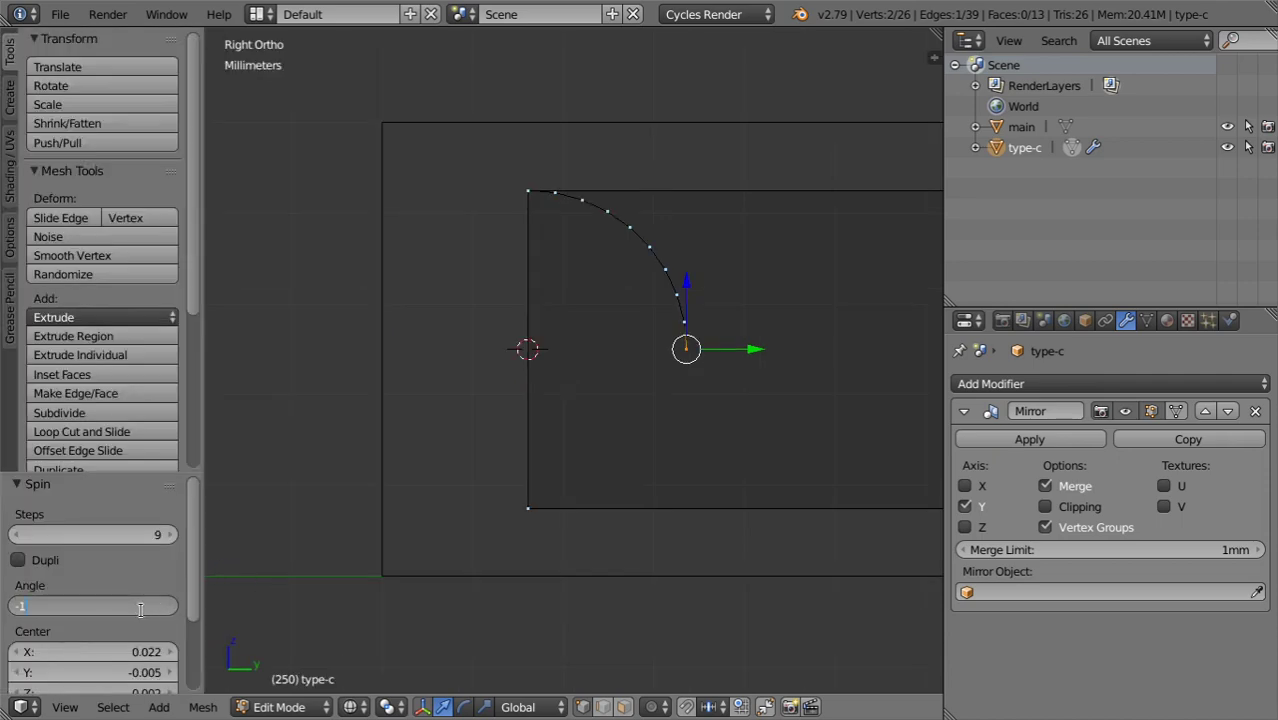
text(80)
key(Return)
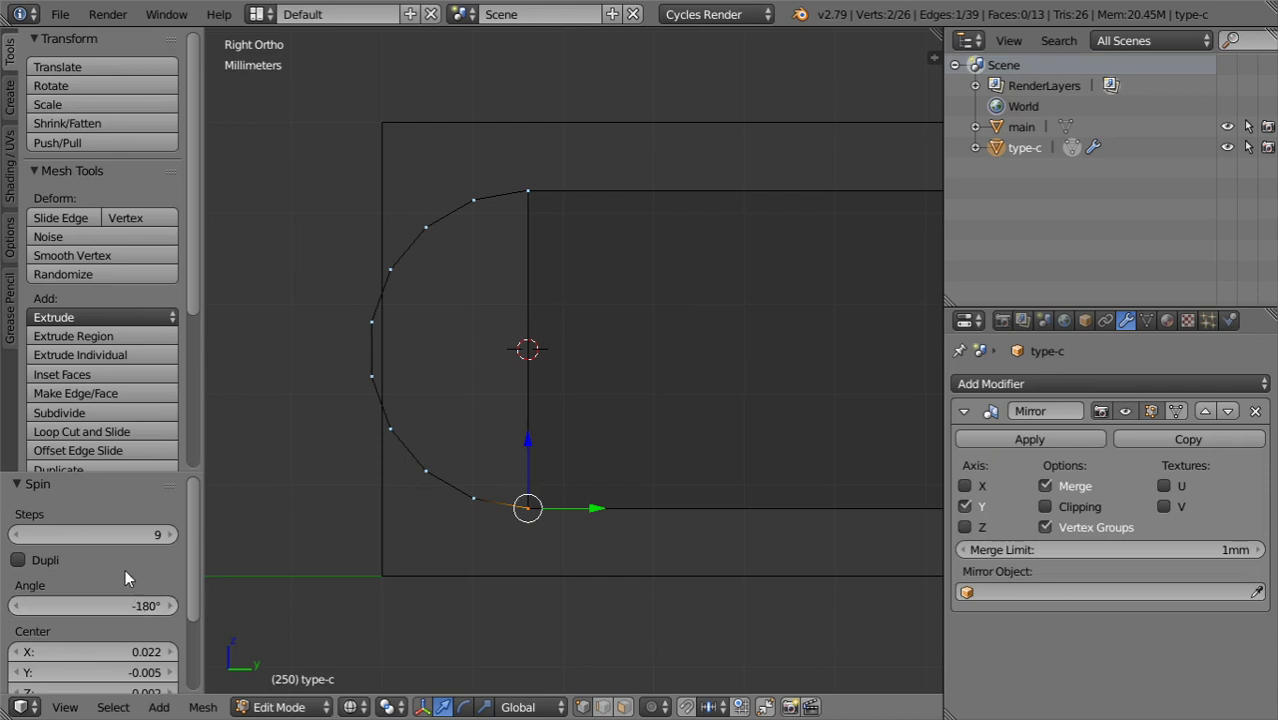
click(20, 537)
key(t)
Examine the rounded side of the type-c block in solid shading from the front.
key(Tab)
middle_drag(422, 481, 353, 355)
shift+middle_drag(428, 441, 136, 248)
scroll(136, 248, down, 4)
key(z)
mouse_move(500, 422)
middle_down()
mouse_move(447, 424)
mouse_move(460, 435)
middle_up()
scroll(475, 442, up, 2)
key(Tab)
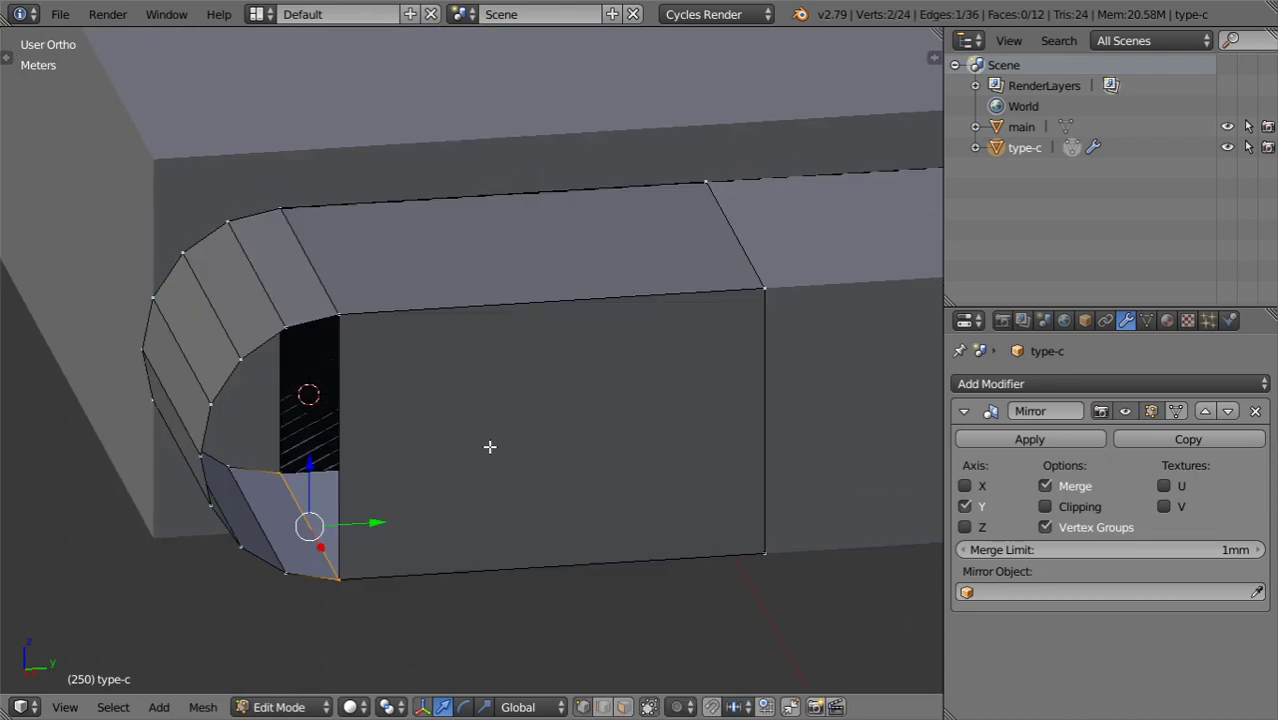
Merge the overlapping vertices at center on the lower front corner where the arc meets the block.
scroll(425, 462, up, 6)
key(z)
key(a)
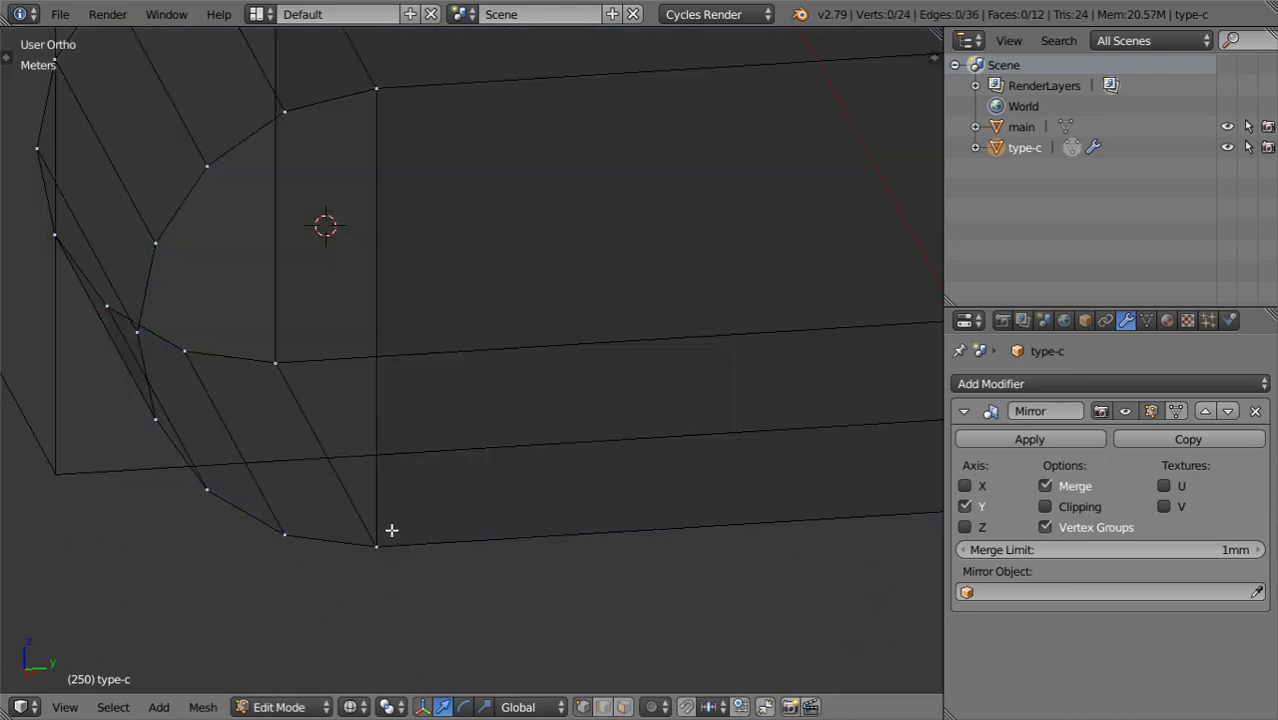
key(b)
drag(426, 487, 368, 556)
key(alt+m)
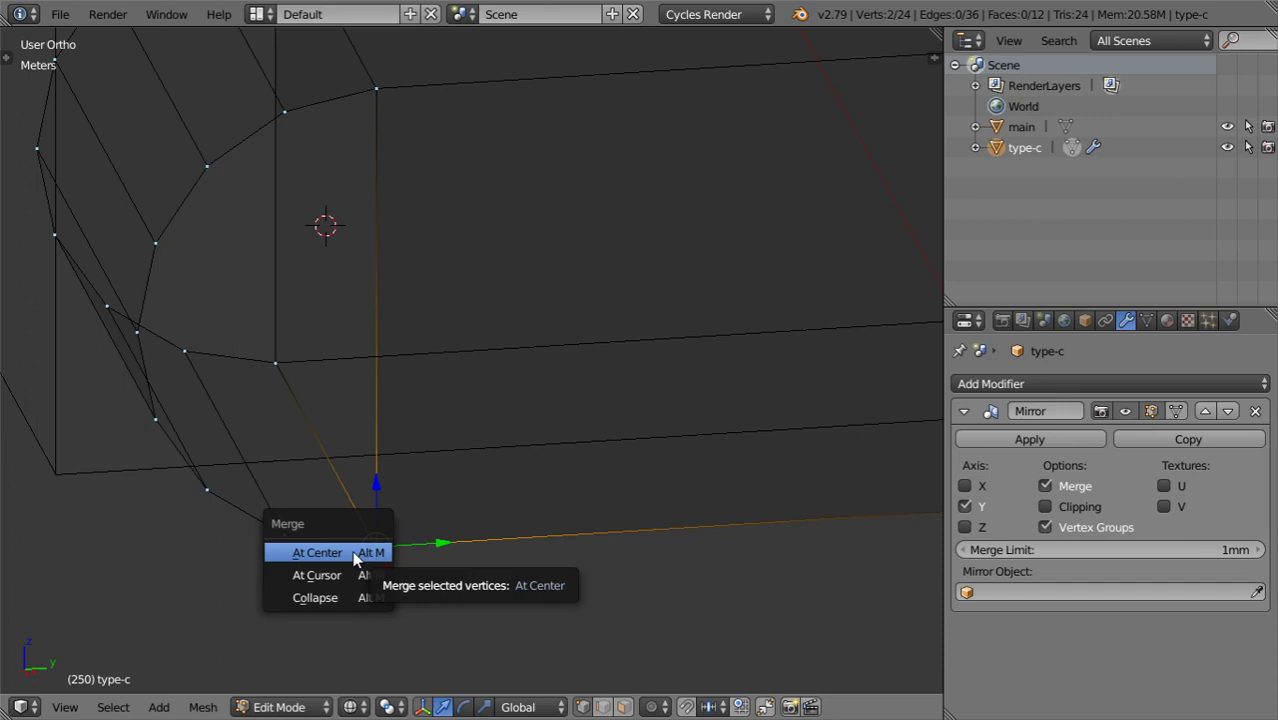
click(353, 558)
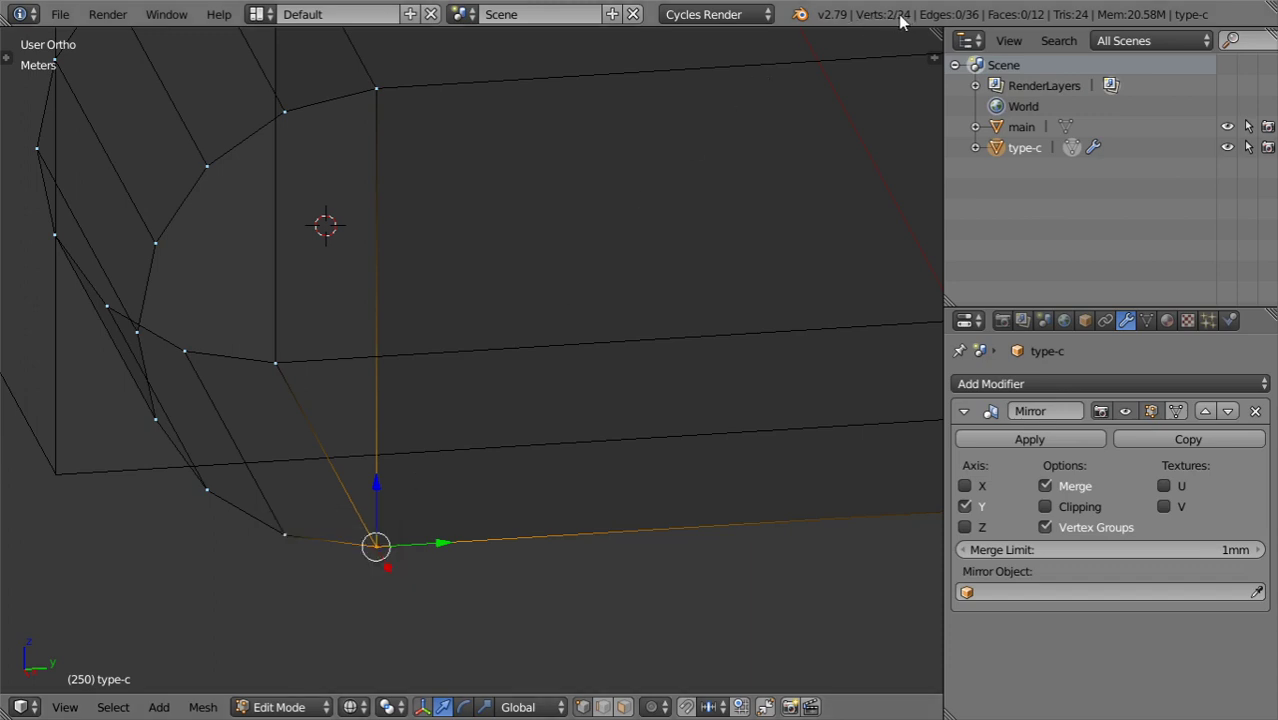
scroll(408, 189, down, 2)
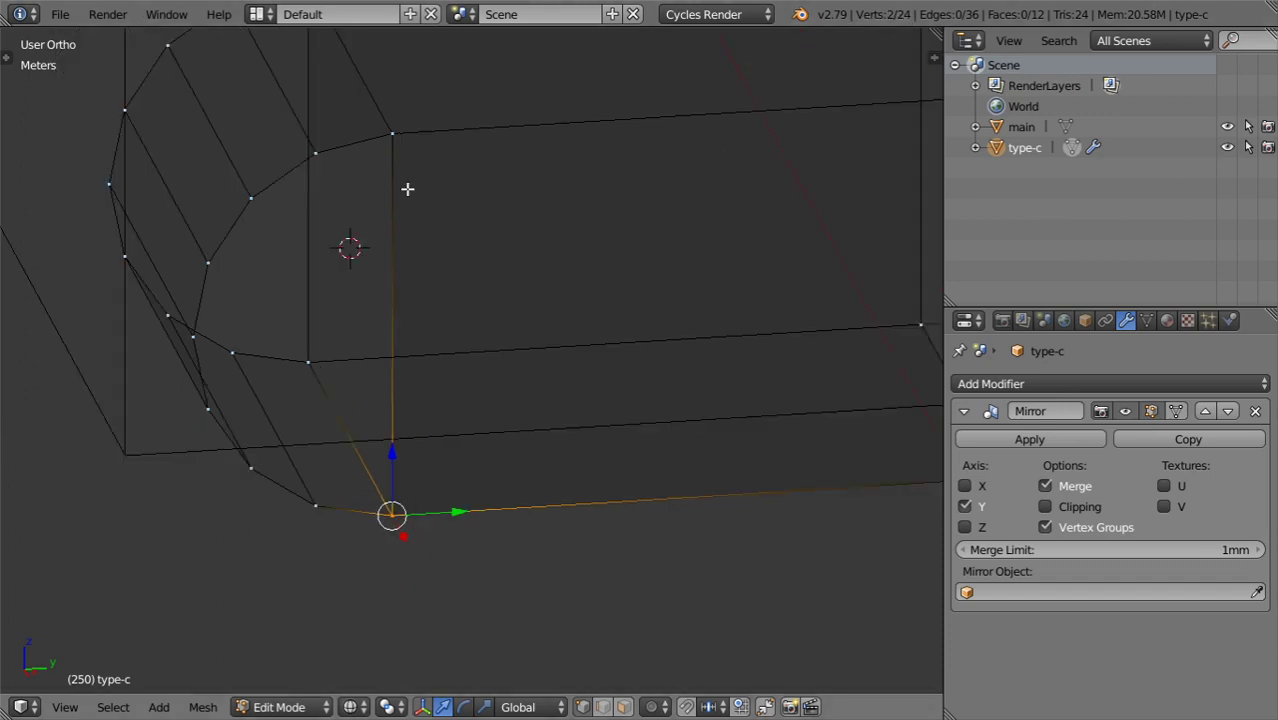
shift+middle_drag(367, 358, 329, 329)
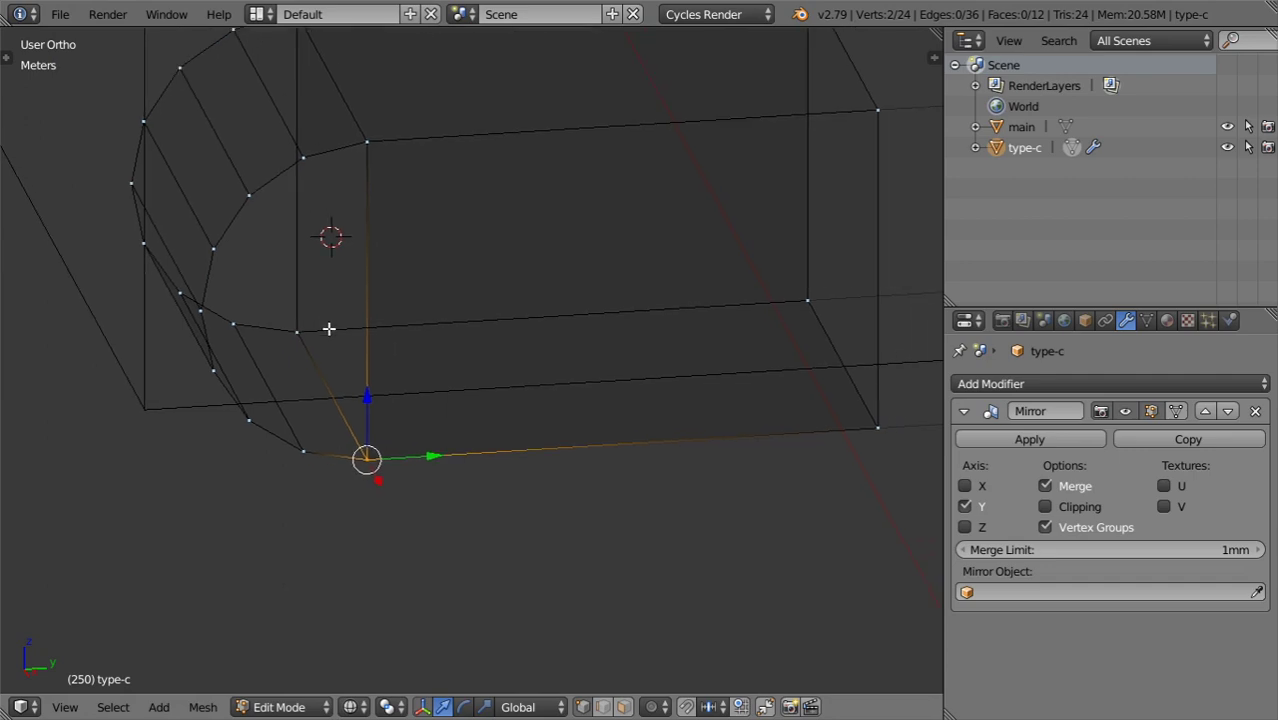
key(alt+m)
click(351, 392)
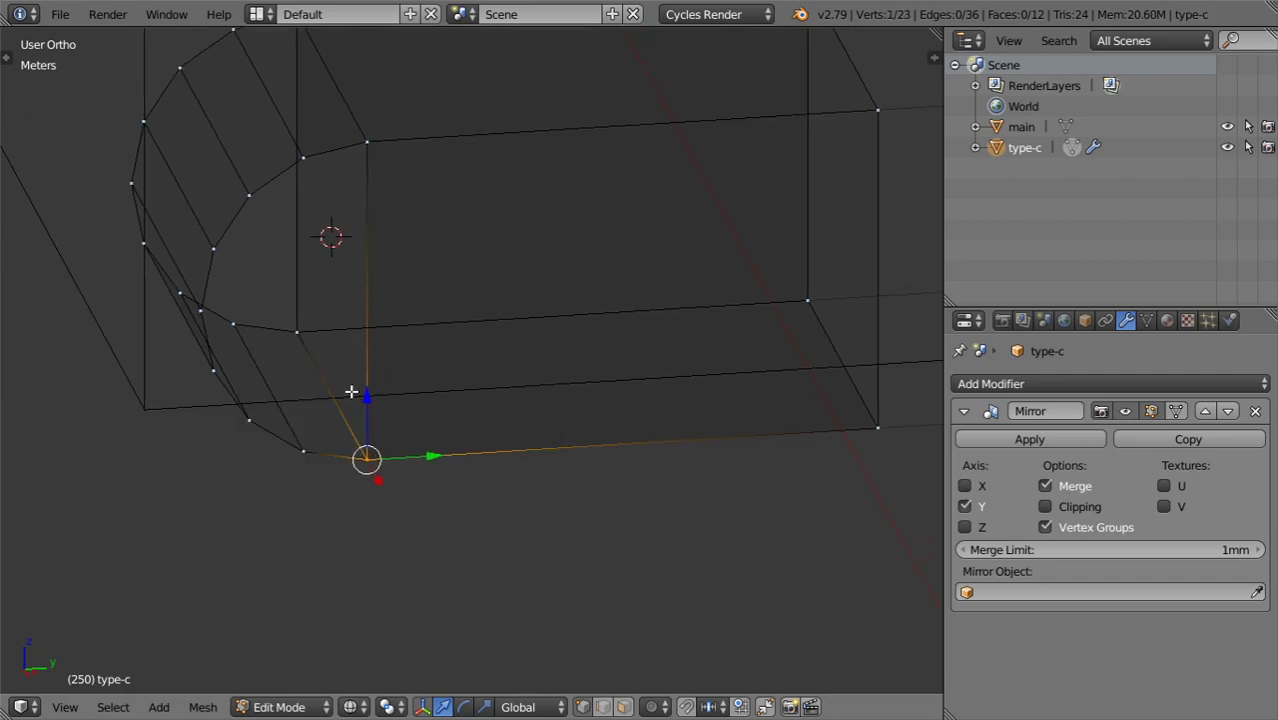
Merge the overlapping vertices at center on the lower rear corner where the arc ends.
right_click(318, 328)
shift+right_click(311, 327)
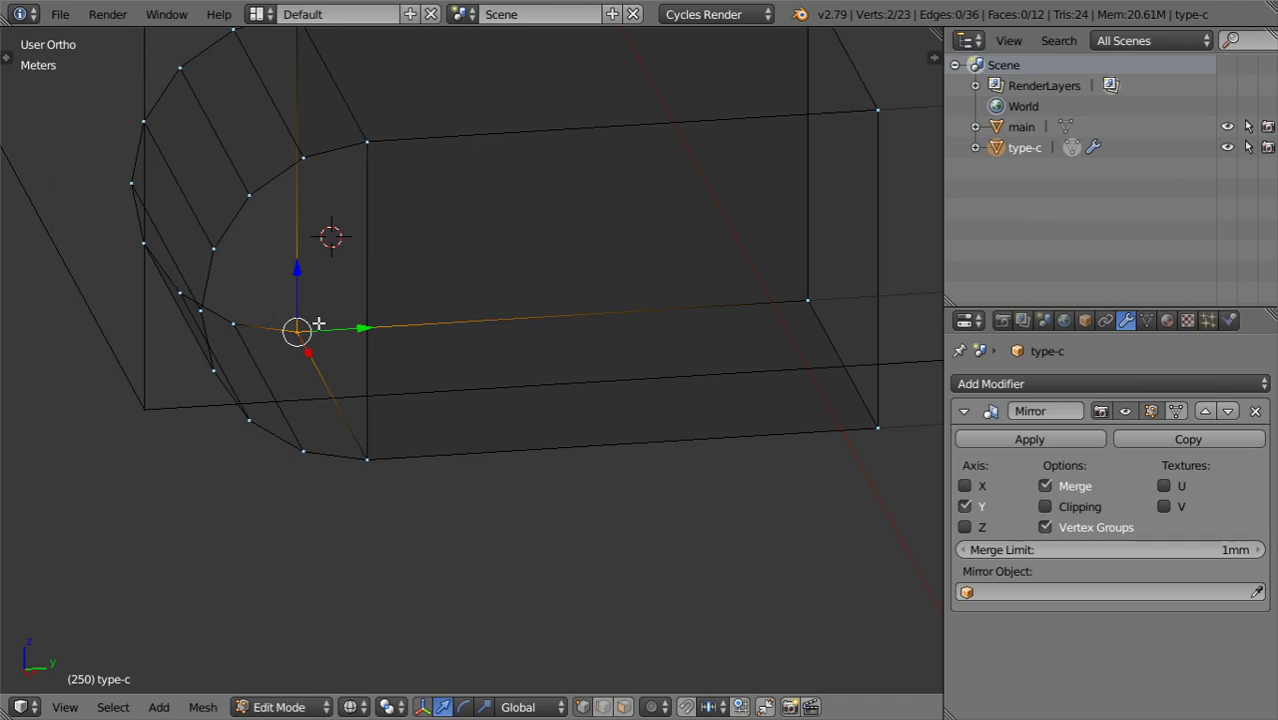
key(alt+m)
click(322, 322)
Fill the open front outline of the rounded side with a single face.
middle_drag(322, 322, 324, 333)
scroll(431, 333, up, 2)
key(z)
scroll(431, 333, down, 2)
middle_drag(431, 333, 432, 256)
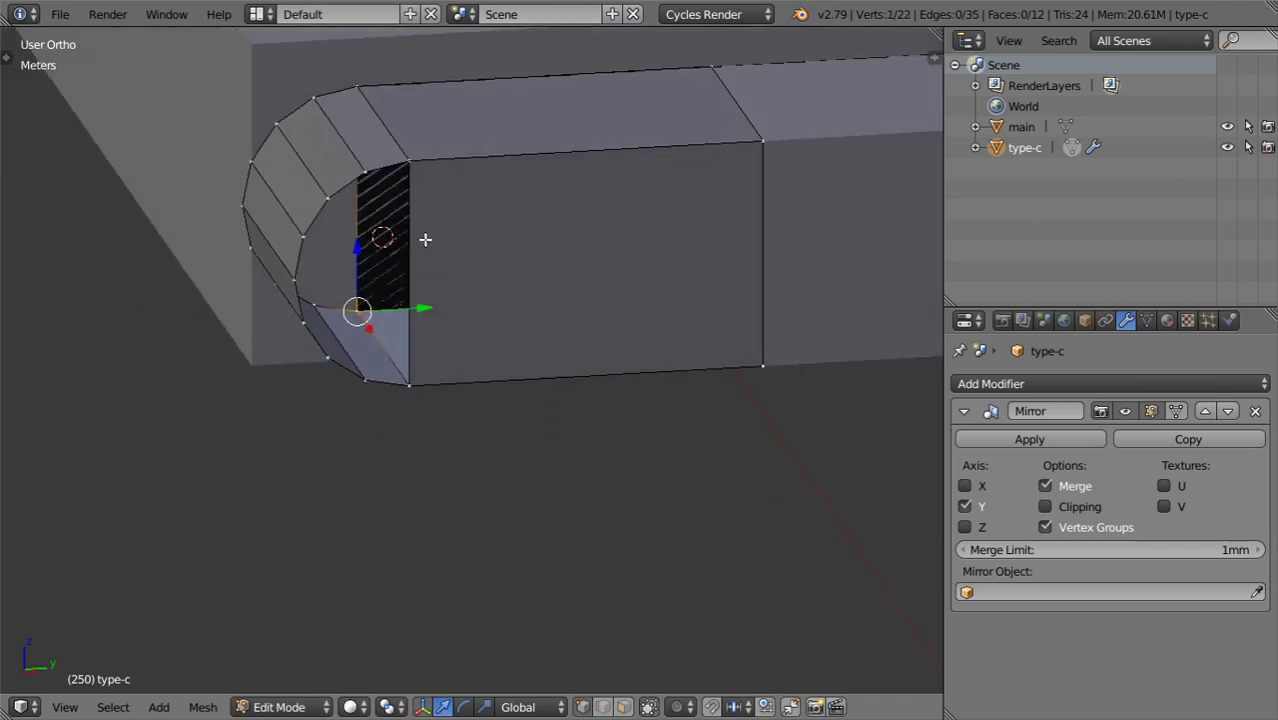
alt+right_click(406, 230)
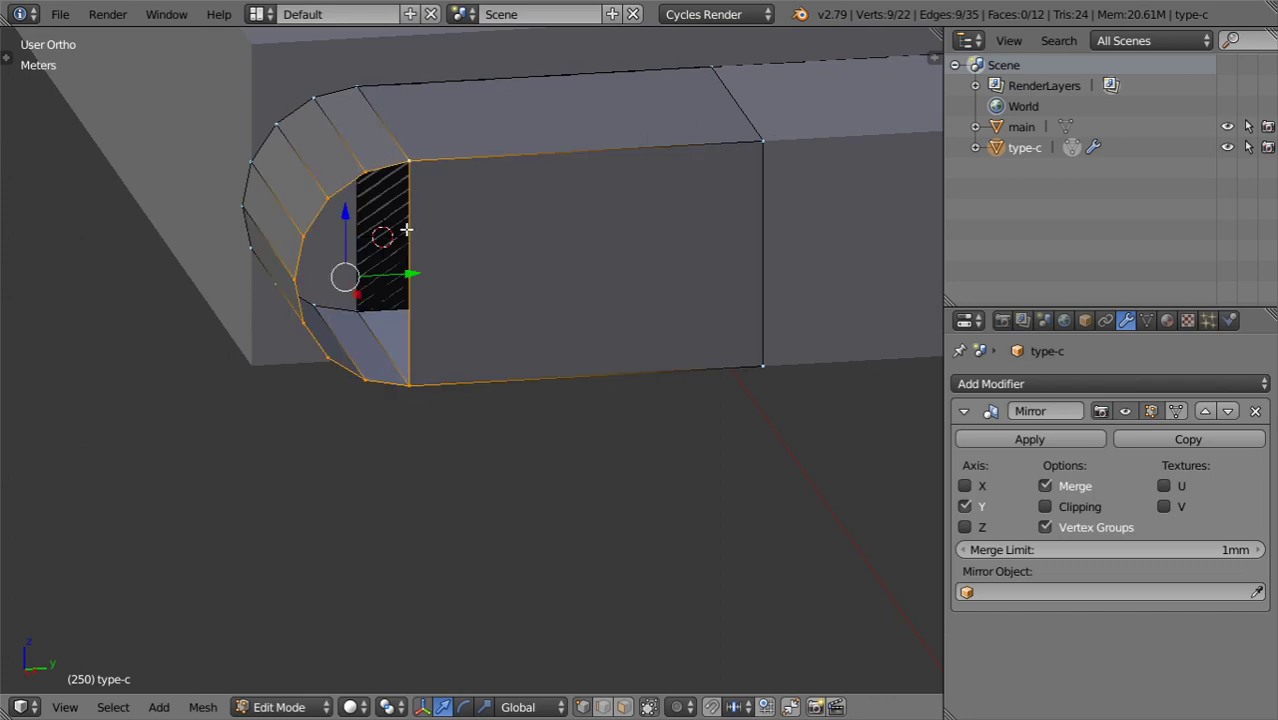
scroll(418, 282, up, 2)
shift+middle_drag(386, 262, 388, 366)
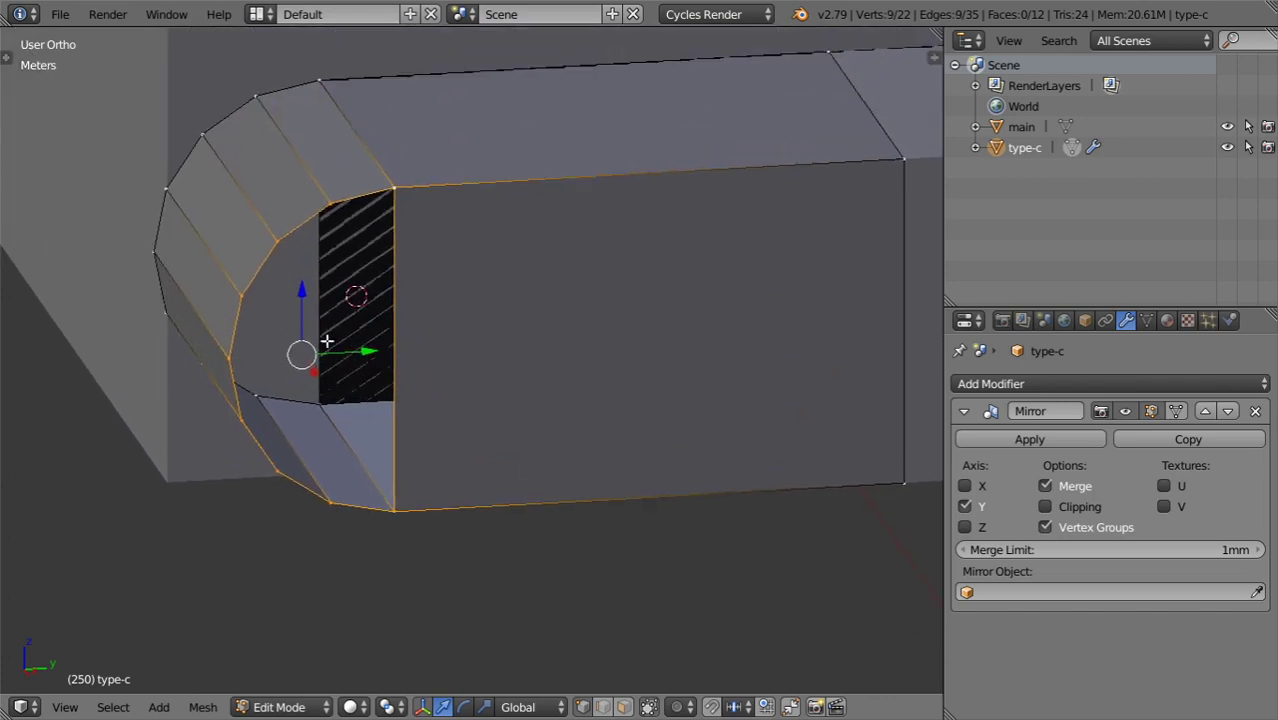
key(f)
key(Tab)
key(Tab)
key(Tab)
key(Tab)
Add a Subdivision Surface modifier with 2 subdivisions to the type-c object and preview it in Object Mode.
click(963, 412)
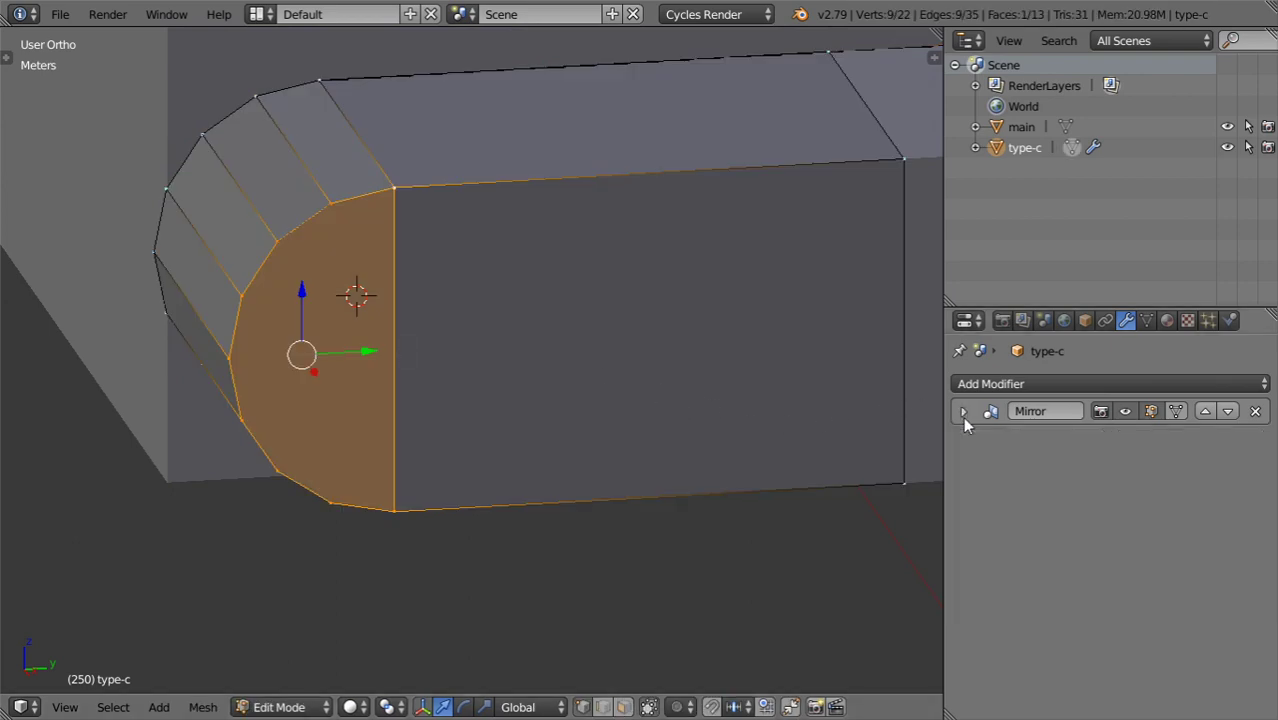
key(ctrl+2)
key(Tab)
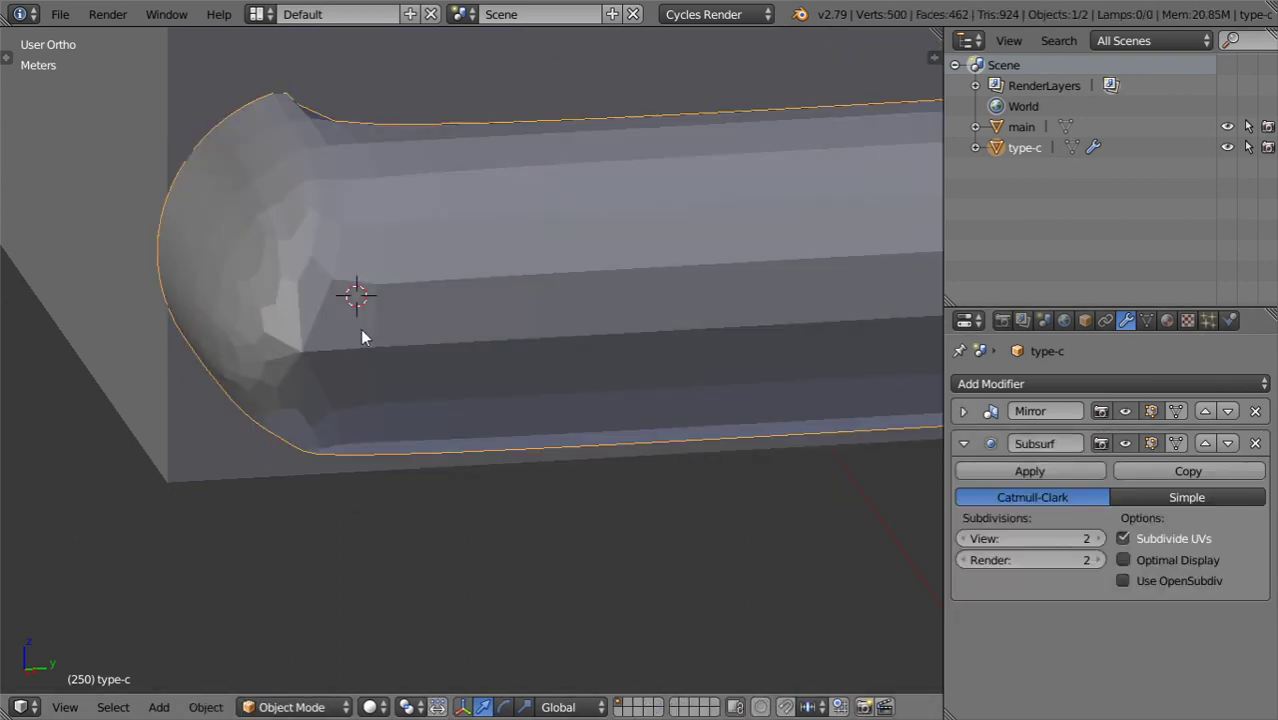
key(Tab)
Delete the single face capping the rounded side and turn off the Subsurf display in Edit Mode.
key(x)
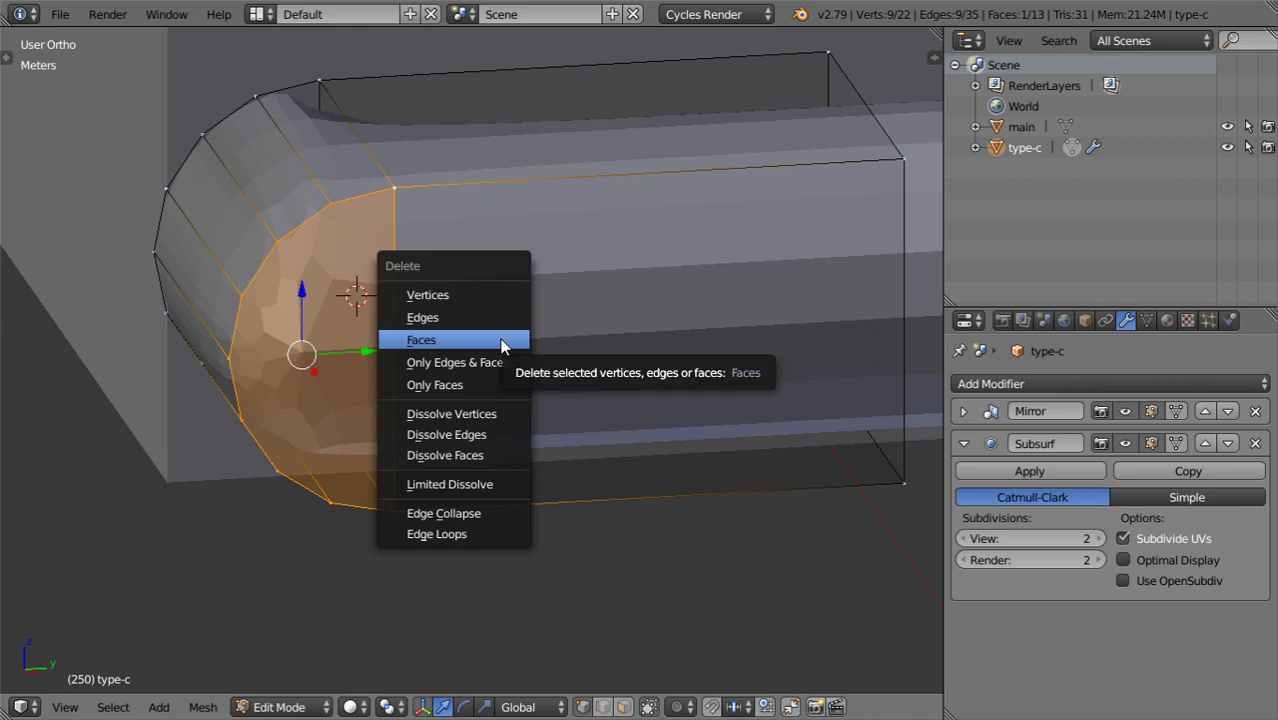
click(502, 345)
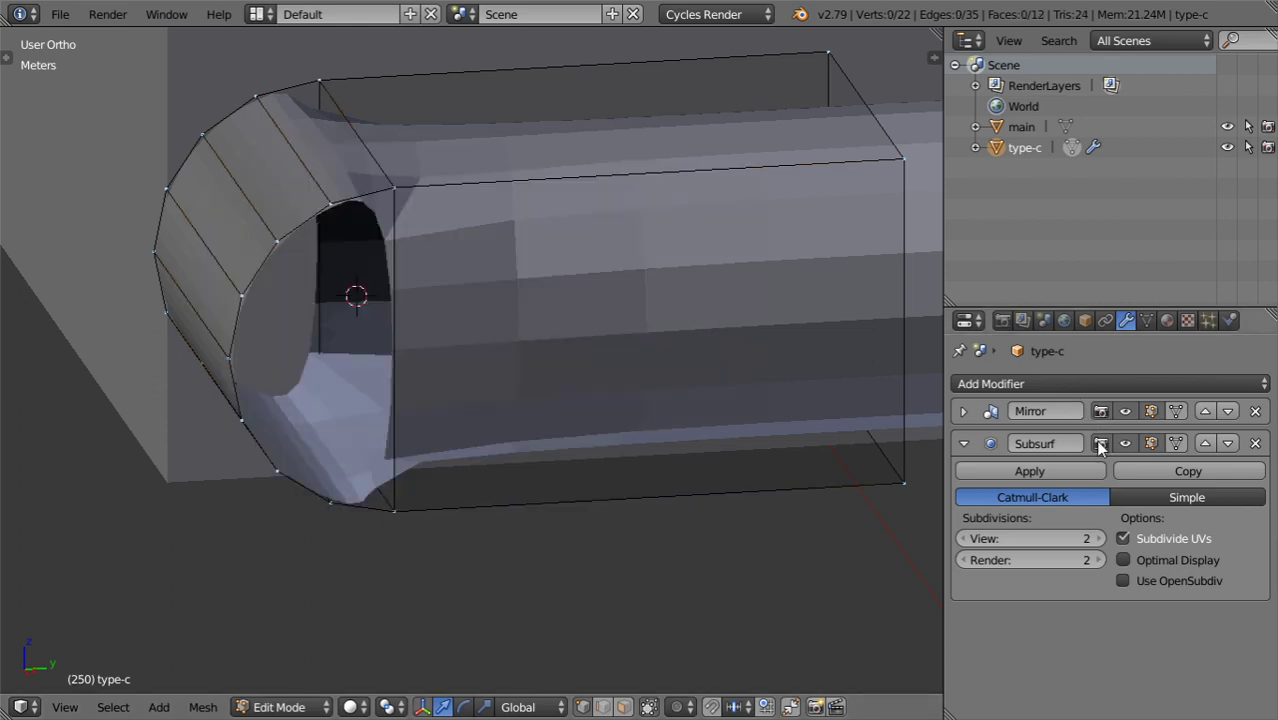
click(1151, 443)
key(Tab)
key(Tab)
Add horizontal loop cuts to the type-c front face: one through the middle and two each in its upper and lower halves.
key(ctrl+r)
click(417, 347)
right_click(419, 349)
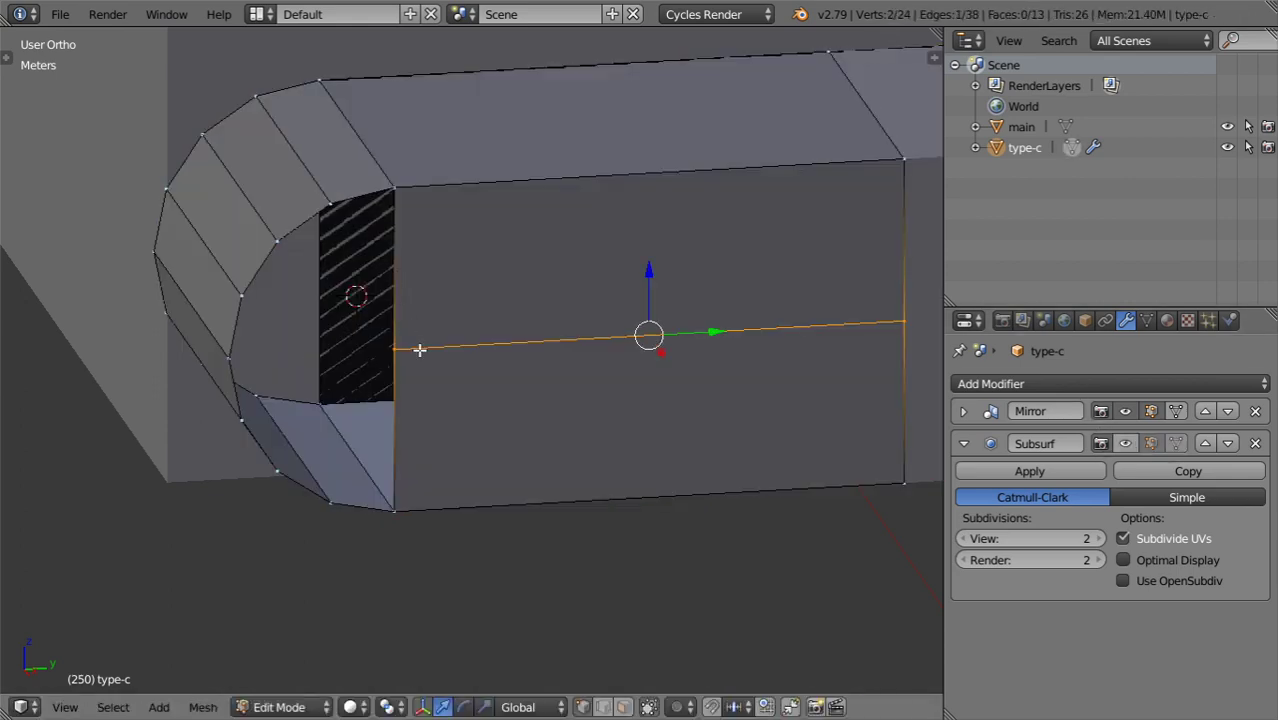
key(ctrl+r)
scroll(403, 262, up, 1)
click(403, 262)
right_click(403, 262)
key(ctrl+r)
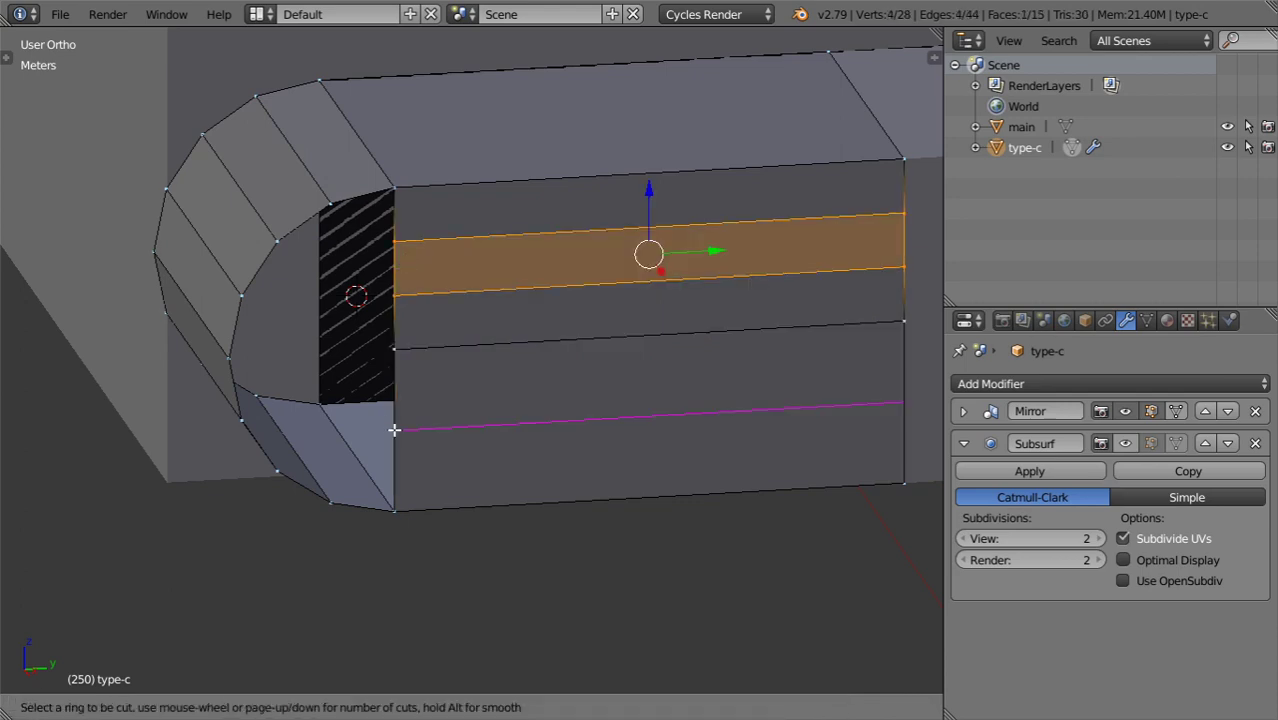
click(394, 430)
right_click(394, 430)
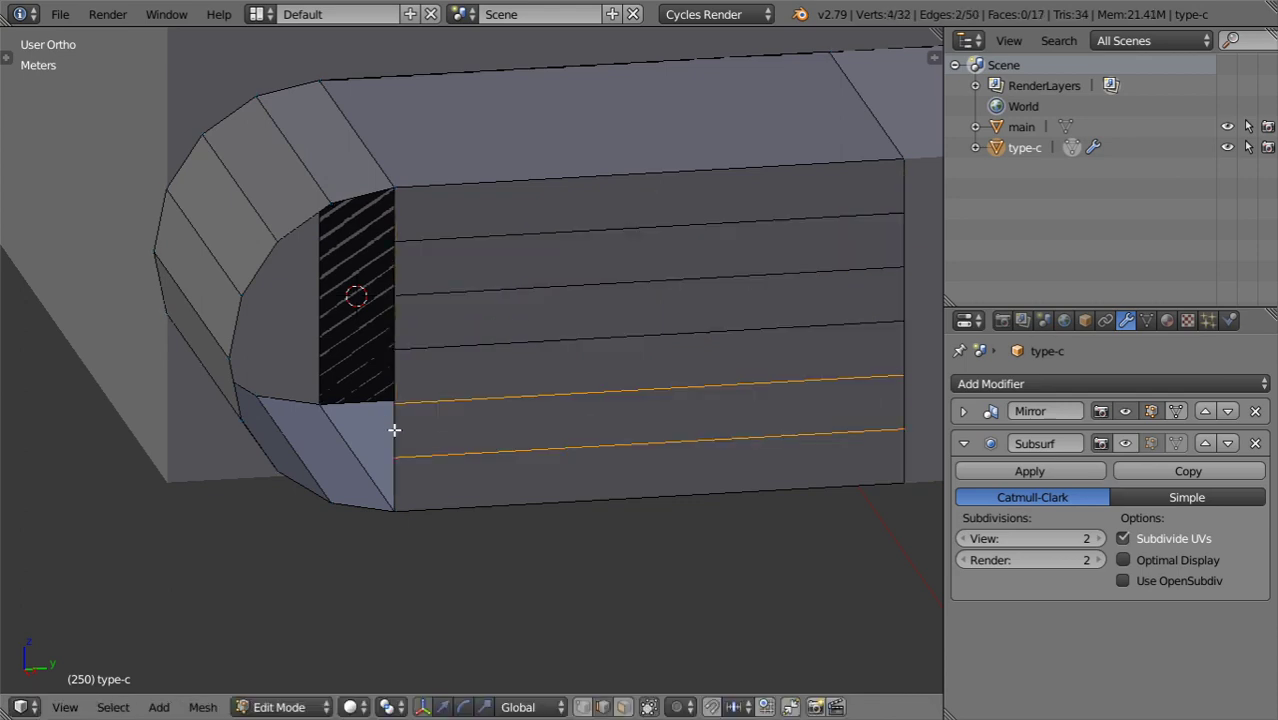
Fill the open gap between the rounded side's outline and the front face's divided edge with a strip of faces.
right_click(397, 505)
shift+right_click(345, 498)
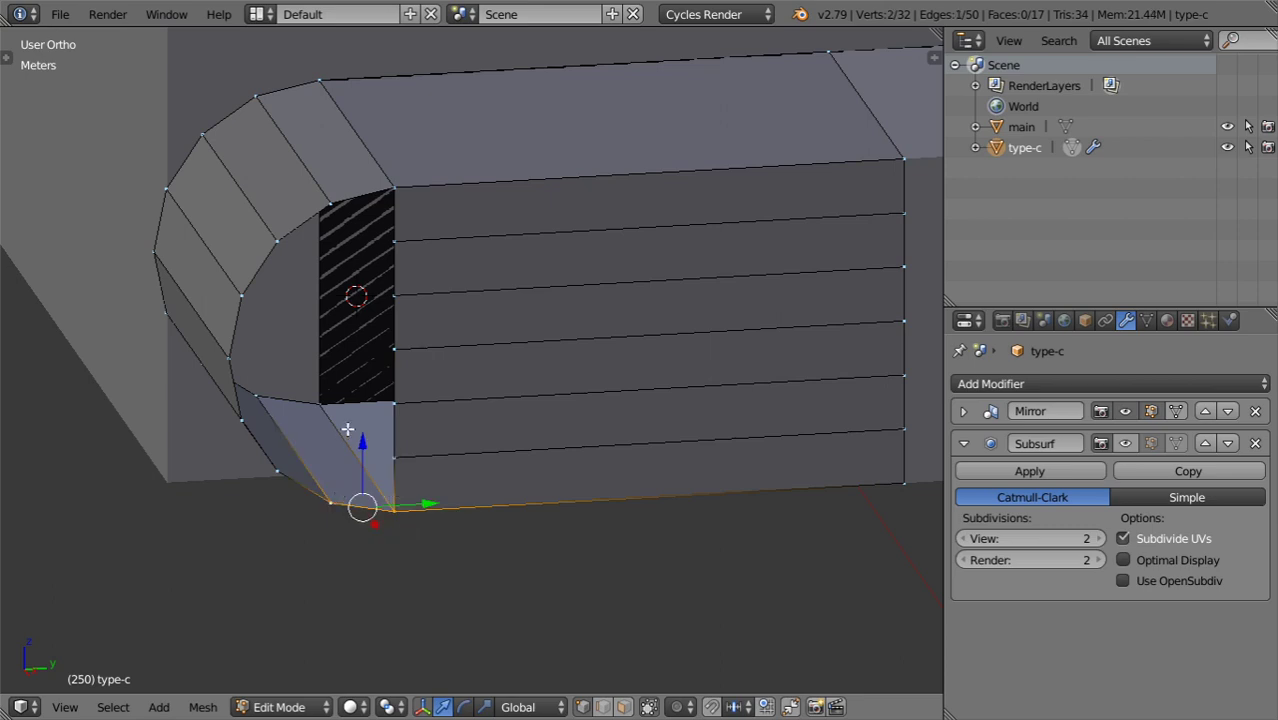
key(f)
key(f)
middle_drag(375, 172, 375, 219)
scroll(375, 173, down, 2)
key(Tab)
key(Tab)
middle_drag(372, 335, 214, 405)
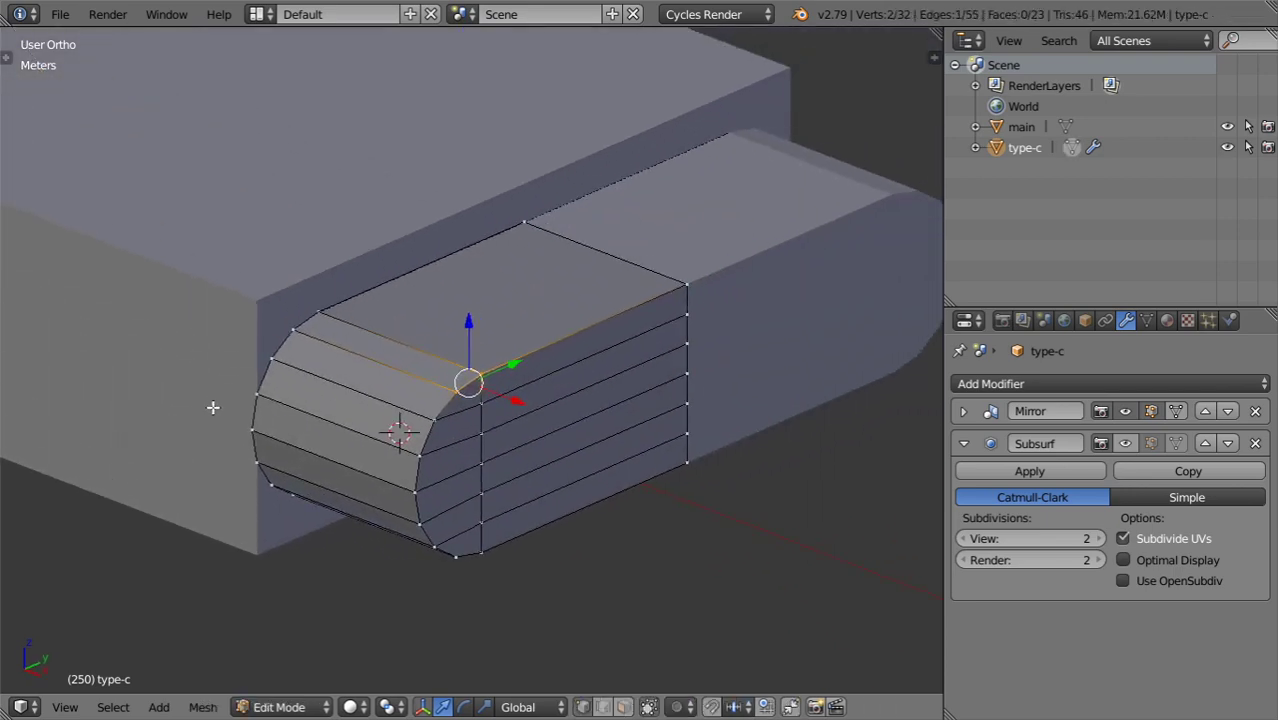
Add one centred loop cut around the type-c connector, halfway along its depth.
key(ctrl+r)
click(457, 338)
right_click(457, 338)
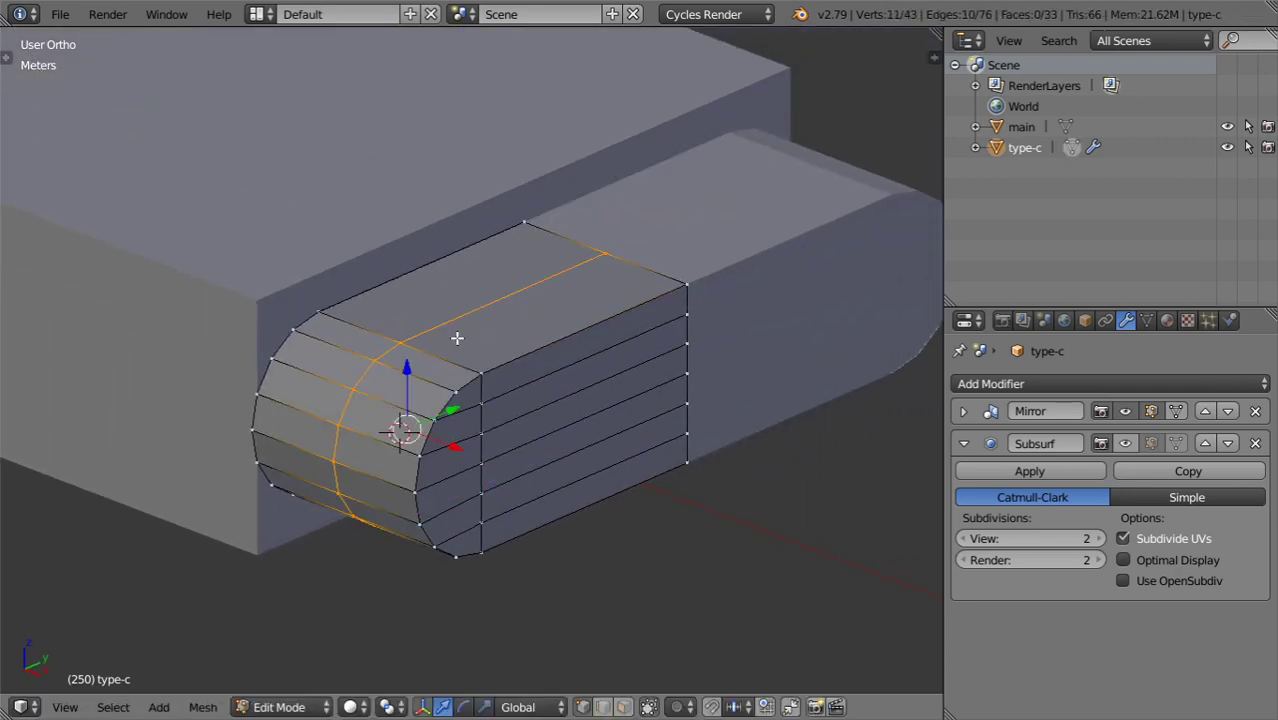
Snap the 3D cursor to the new edge loop, try to reset the type-c object's origin and undo it.
key(KP_7)
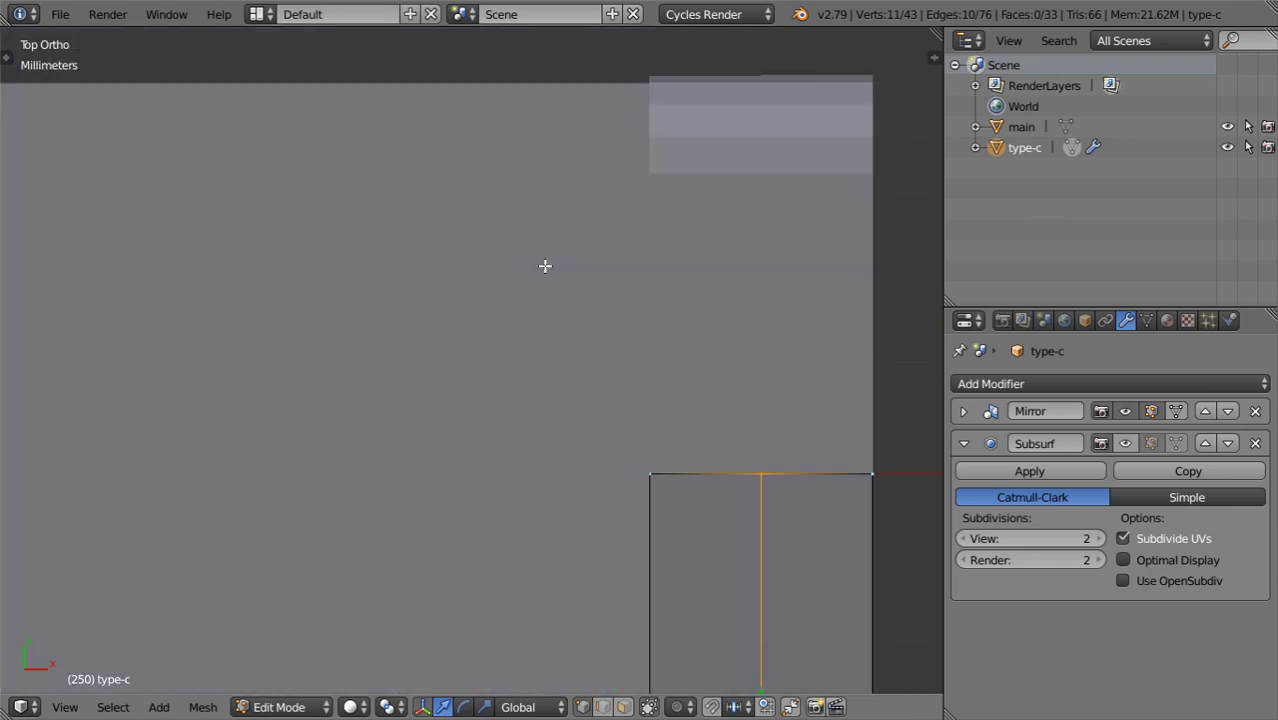
scroll(544, 280, down, 4)
shift+middle_drag(614, 438, 547, 276)
scroll(548, 278, up, 1)
key(z)
key(shift+s)
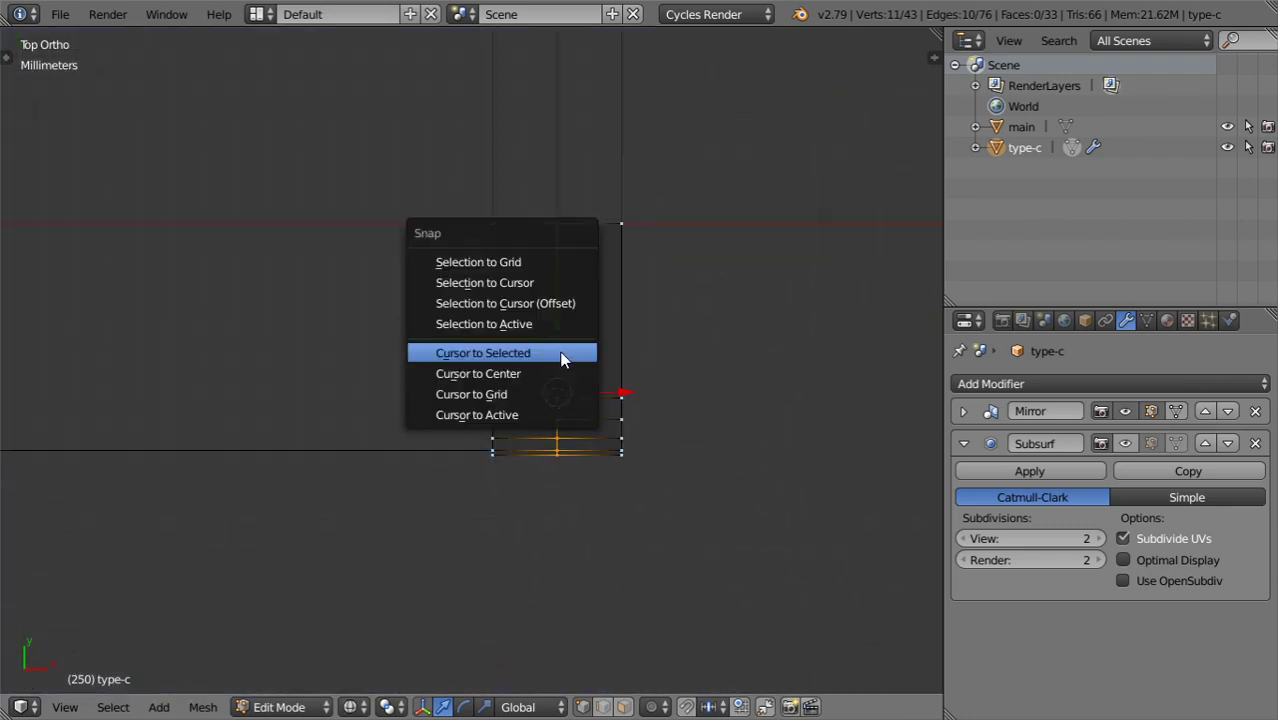
click(562, 356)
key(Tab)
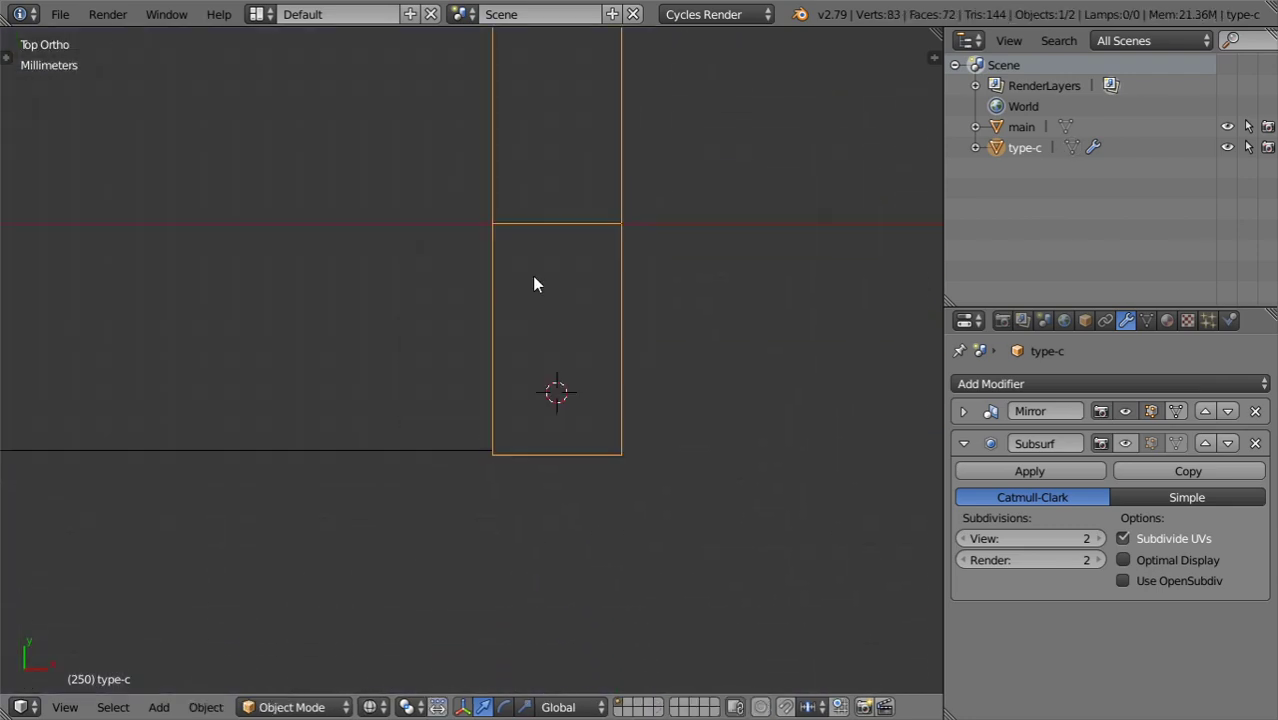
key(shift+ctrl+alt+c)
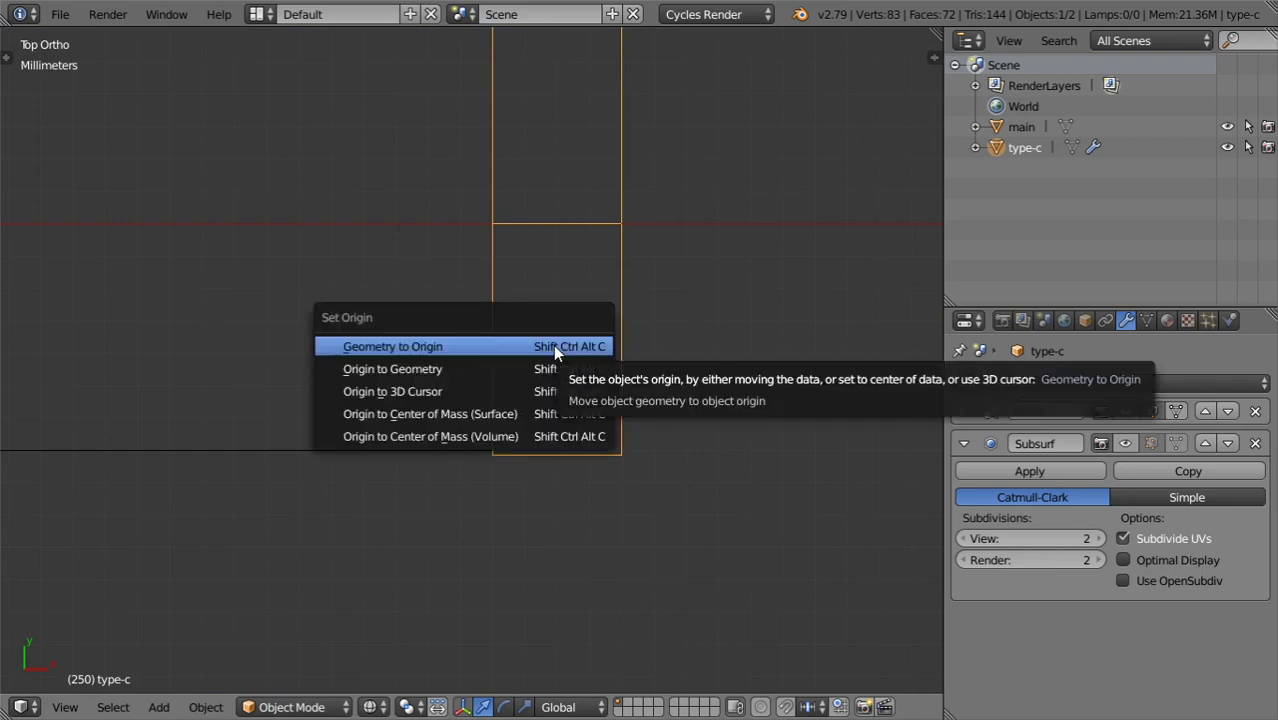
click(552, 361)
key(ctrl+z)
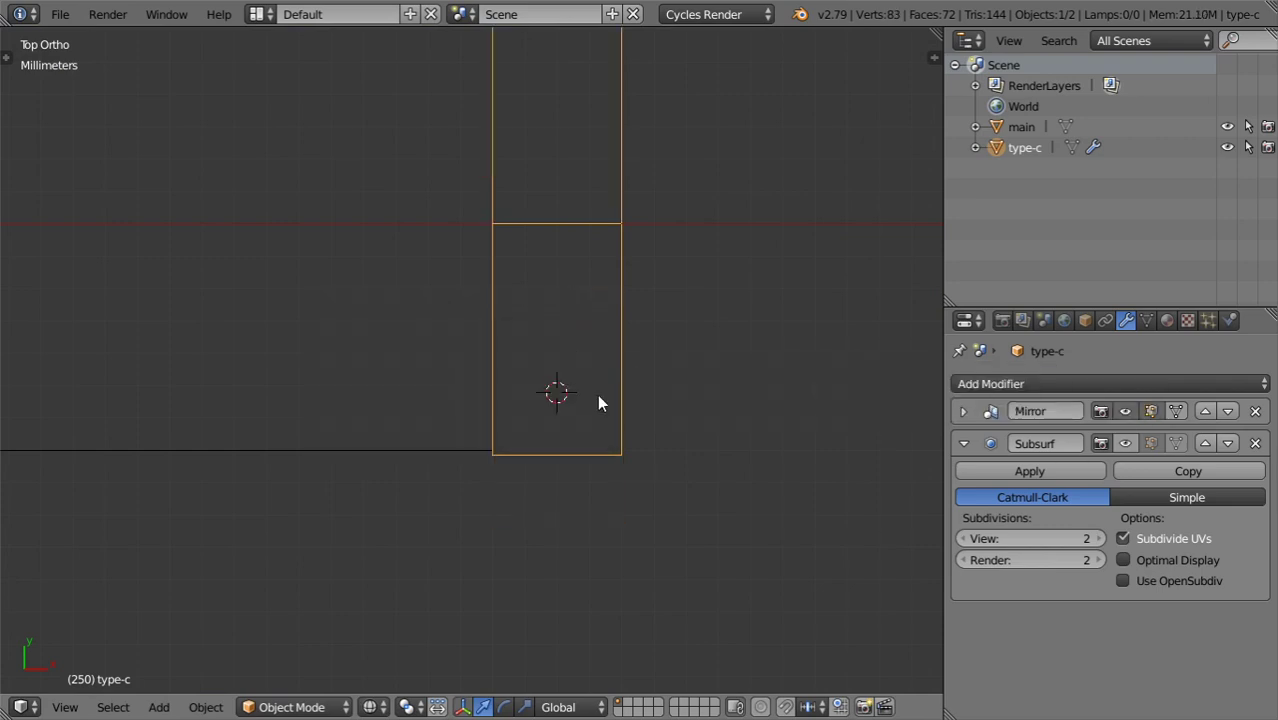
Snap the 3D cursor midway between the upper and lower middle-loop vertices on the mirror seam.
click(963, 411)
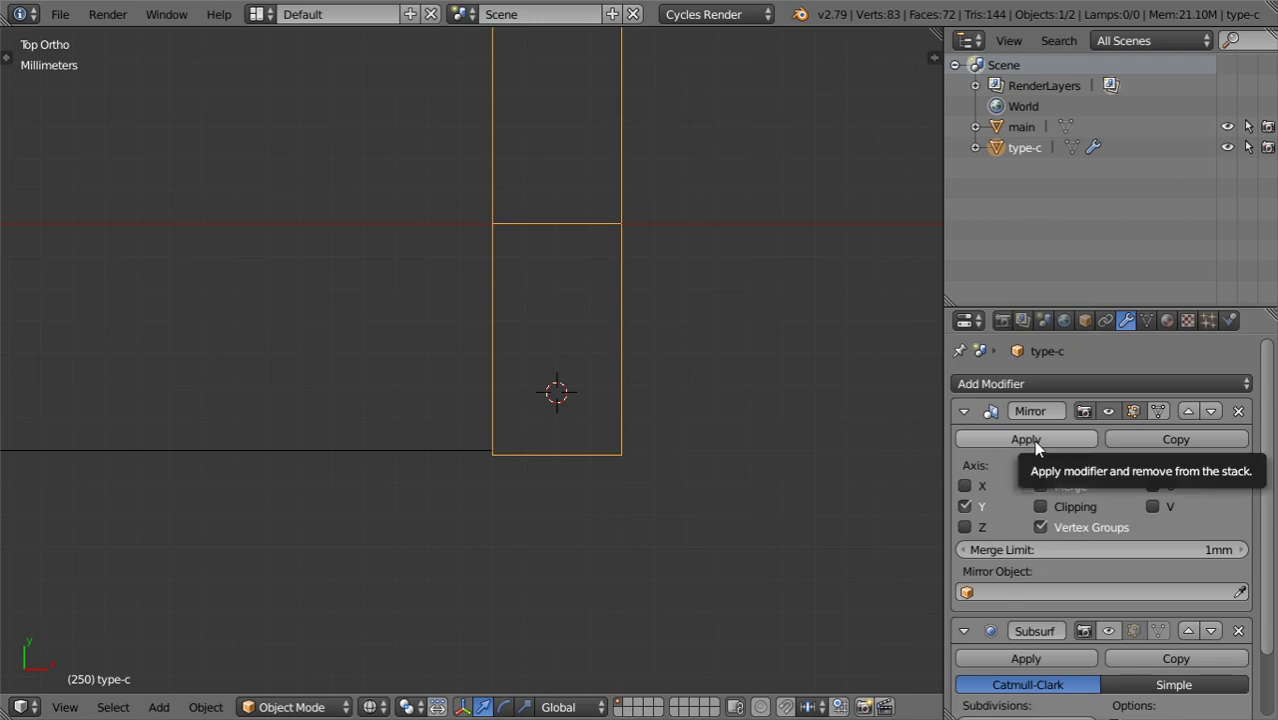
key(Tab)
middle_drag(588, 302, 655, 488)
right_click(575, 490)
shift+right_click(552, 343)
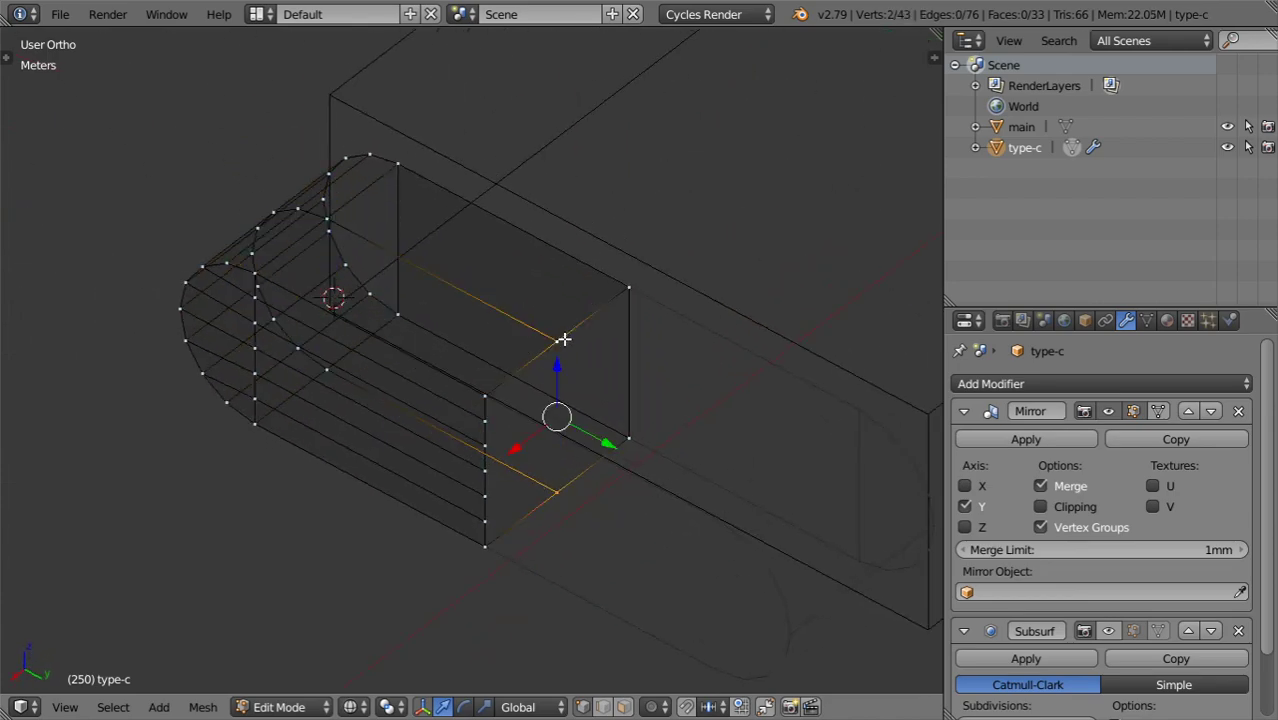
key(shift+s)
click(566, 405)
Set the type-c object's origin to the 3D cursor.
key(Tab)
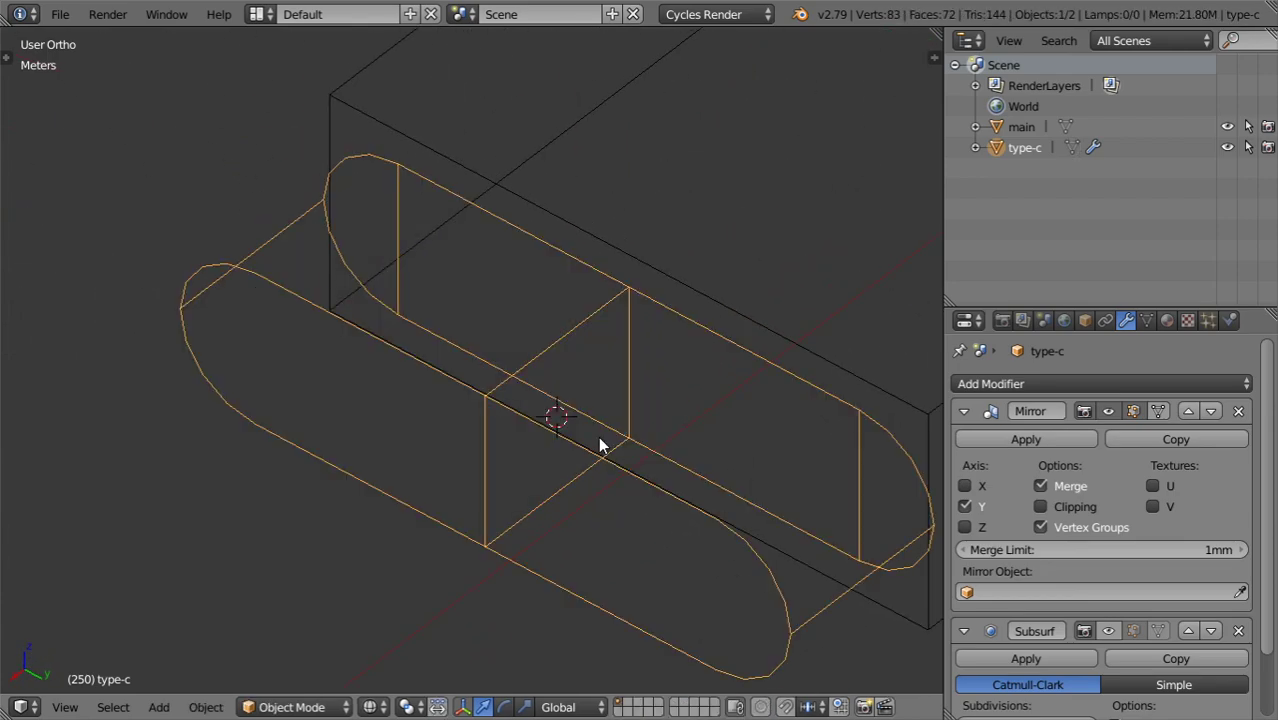
key(ctrl+shift+alt+c)
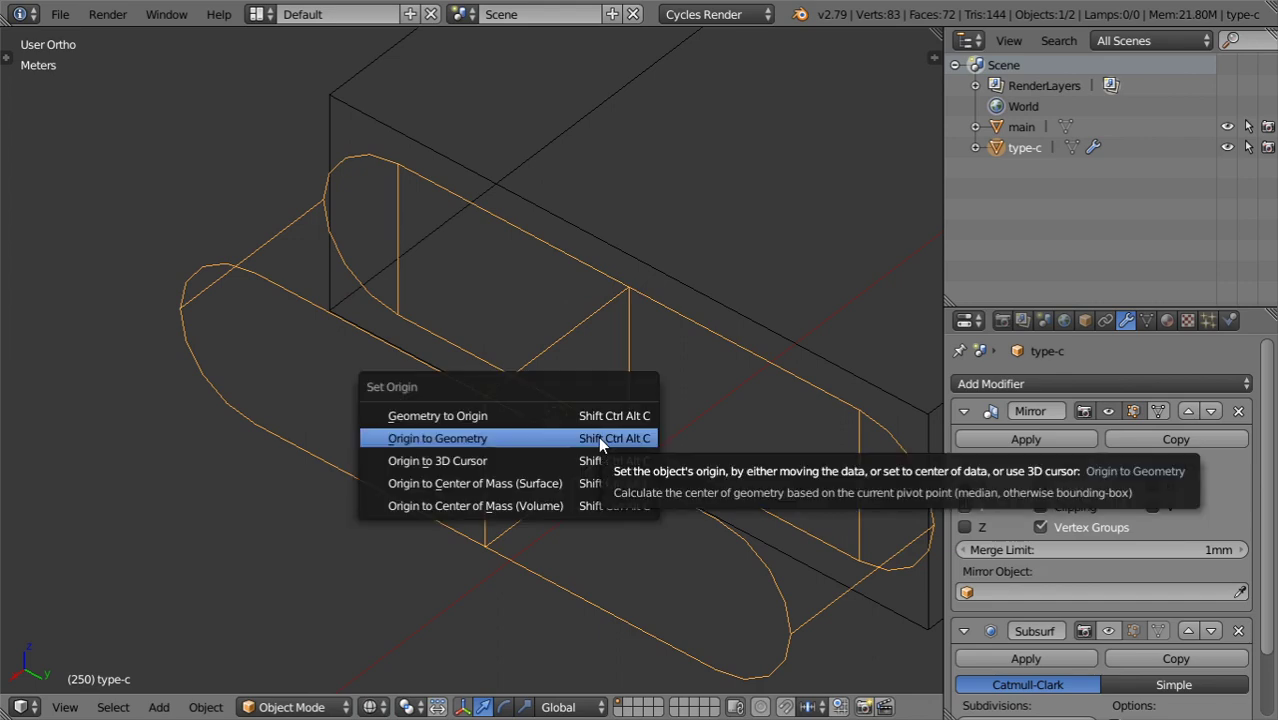
click(589, 458)
key(z)
mouse_move(589, 458)
middle_down()
mouse_move(536, 485)
mouse_move(633, 492)
middle_up()
Delete the vertices of the connector half nearest the main body, keeping the centre edge loop.
key(Tab)
middle_drag(529, 295, 596, 368)
right_click(512, 245)
key(x)
click(512, 245)
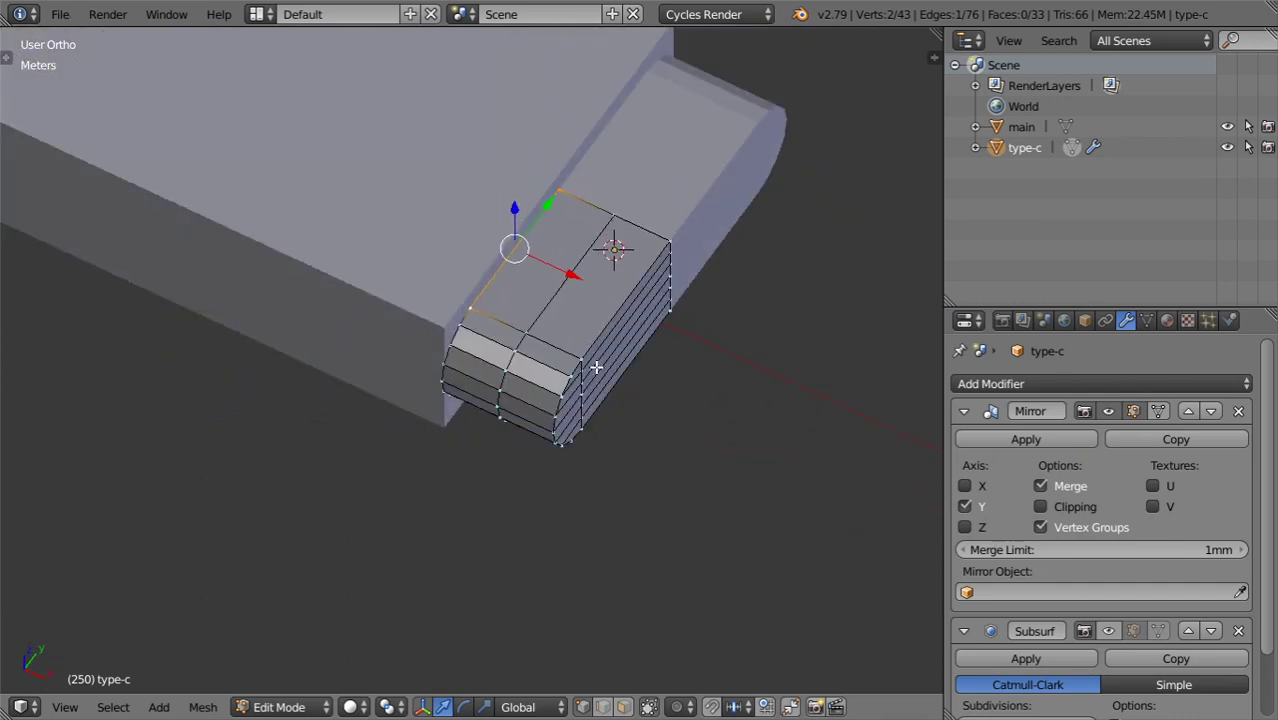
key(KP_7)
key(z)
key(a)
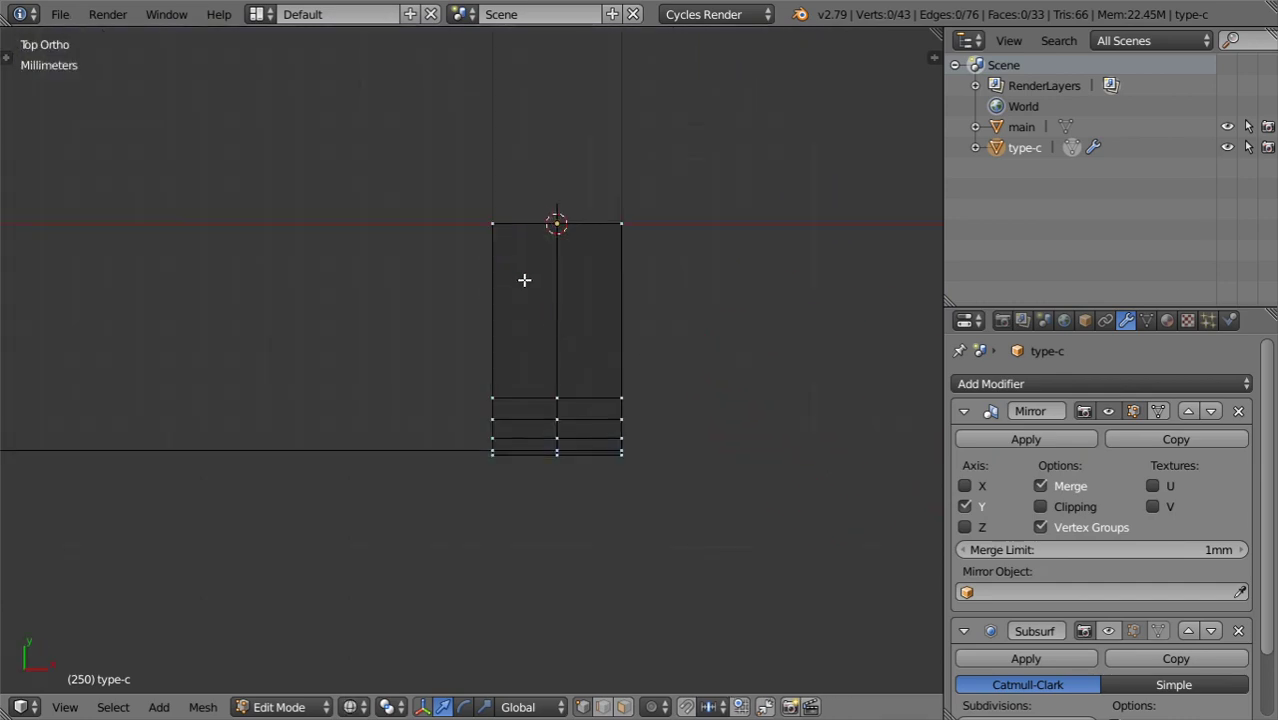
key(b)
drag(534, 172, 480, 465)
key(x)
click(462, 325)
key(Tab)
Remove the Subsurf modifier, add a second Mirror modifier on the X axis and apply it.
click(963, 411)
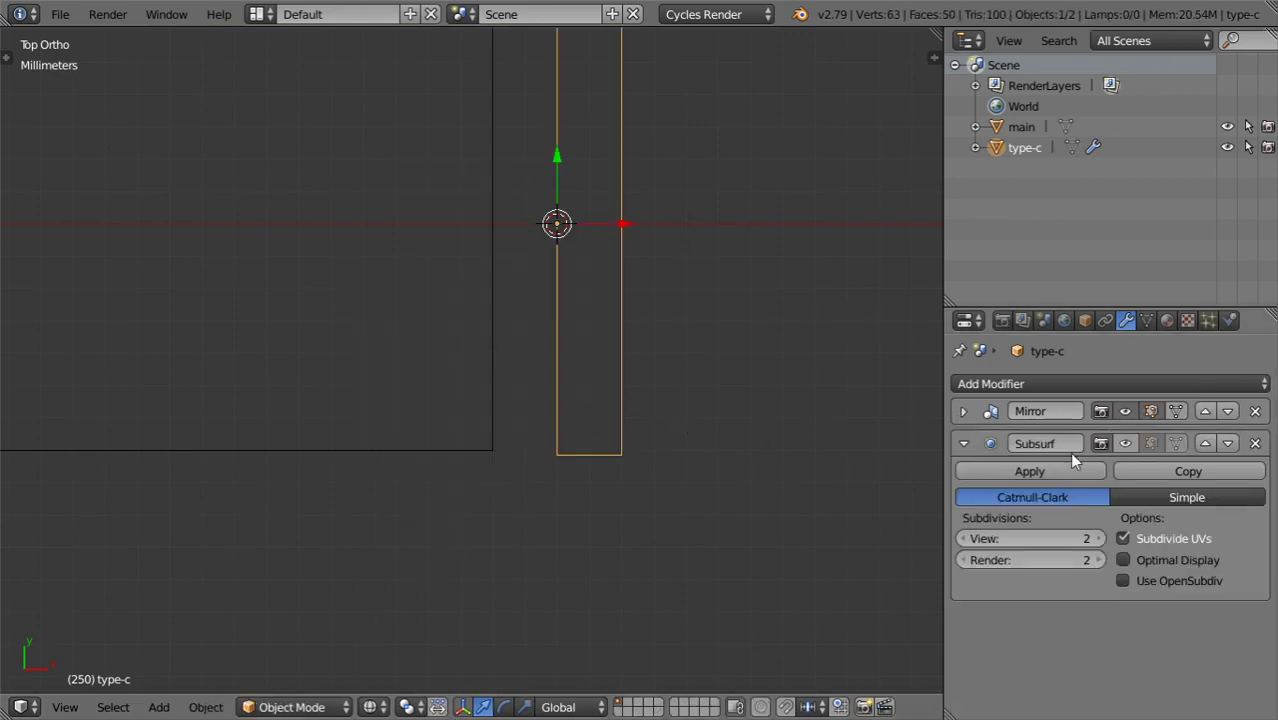
click(1255, 443)
click(1188, 383)
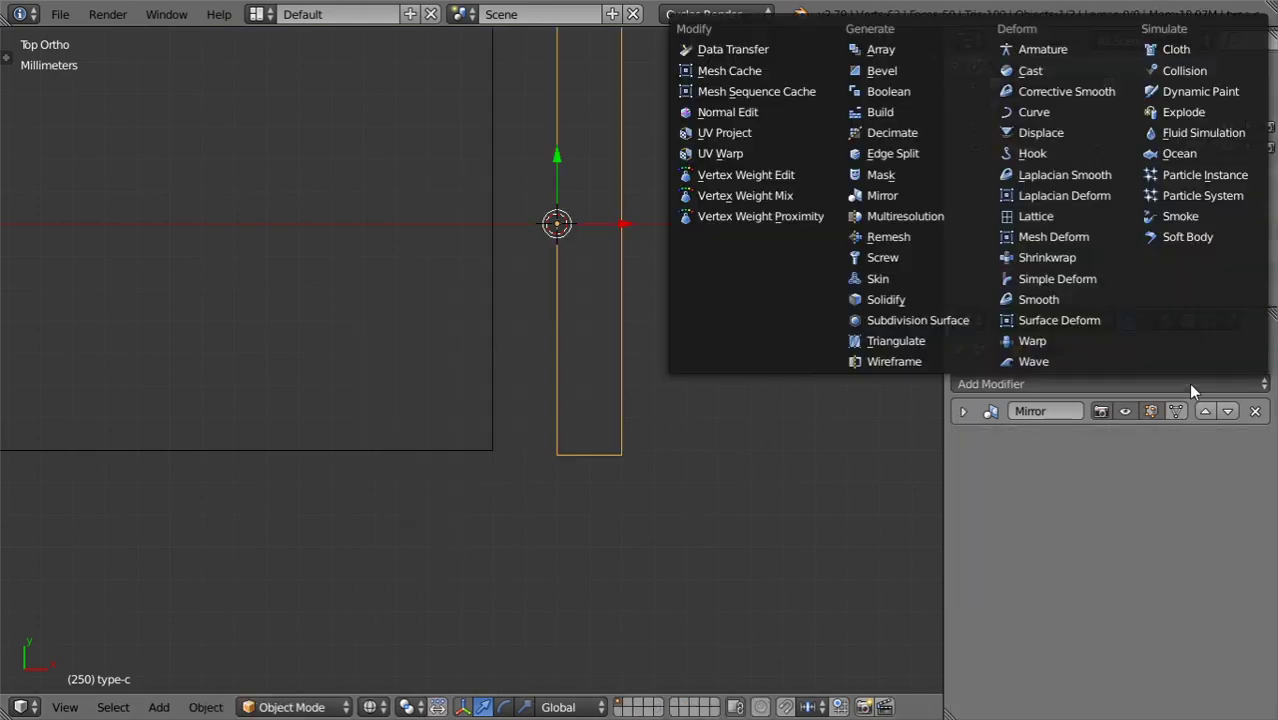
click(893, 196)
key(z)
middle_drag(665, 385, 626, 299)
key(KP_Divide)
middle_drag(665, 351, 733, 305)
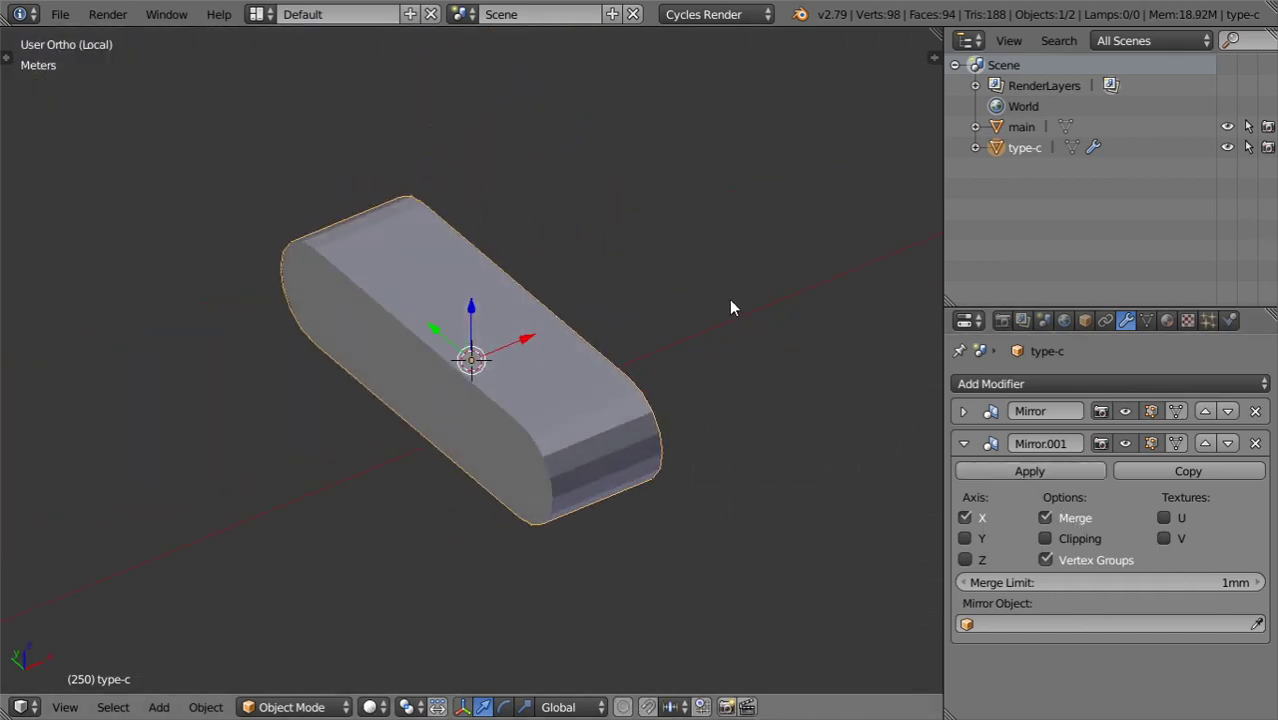
click(1057, 474)
Dissolve the centre edge loop that runs around the connector at half its depth.
key(Tab)
middle_drag(676, 456, 449, 390)
alt+click(416, 324)
key(x)
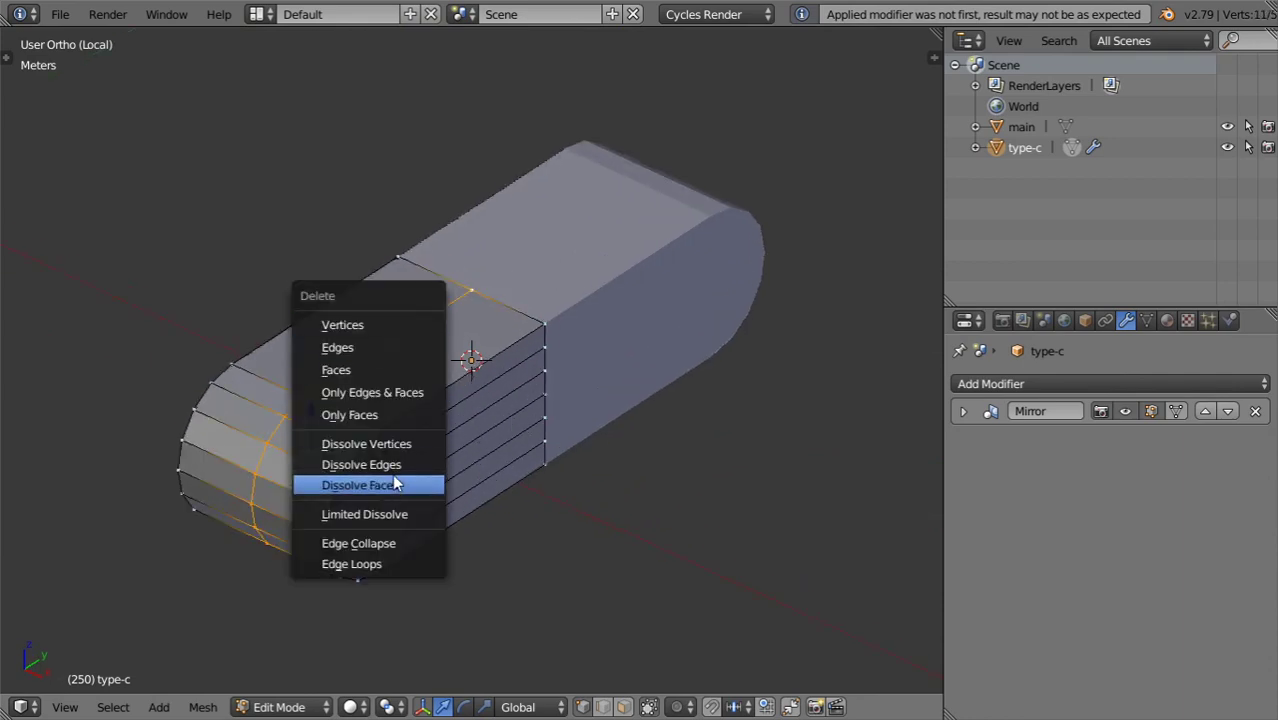
click(392, 466)
key(Tab)
middle_drag(392, 469, 414, 442)
key(Tab)
scroll(458, 457, up, 2)
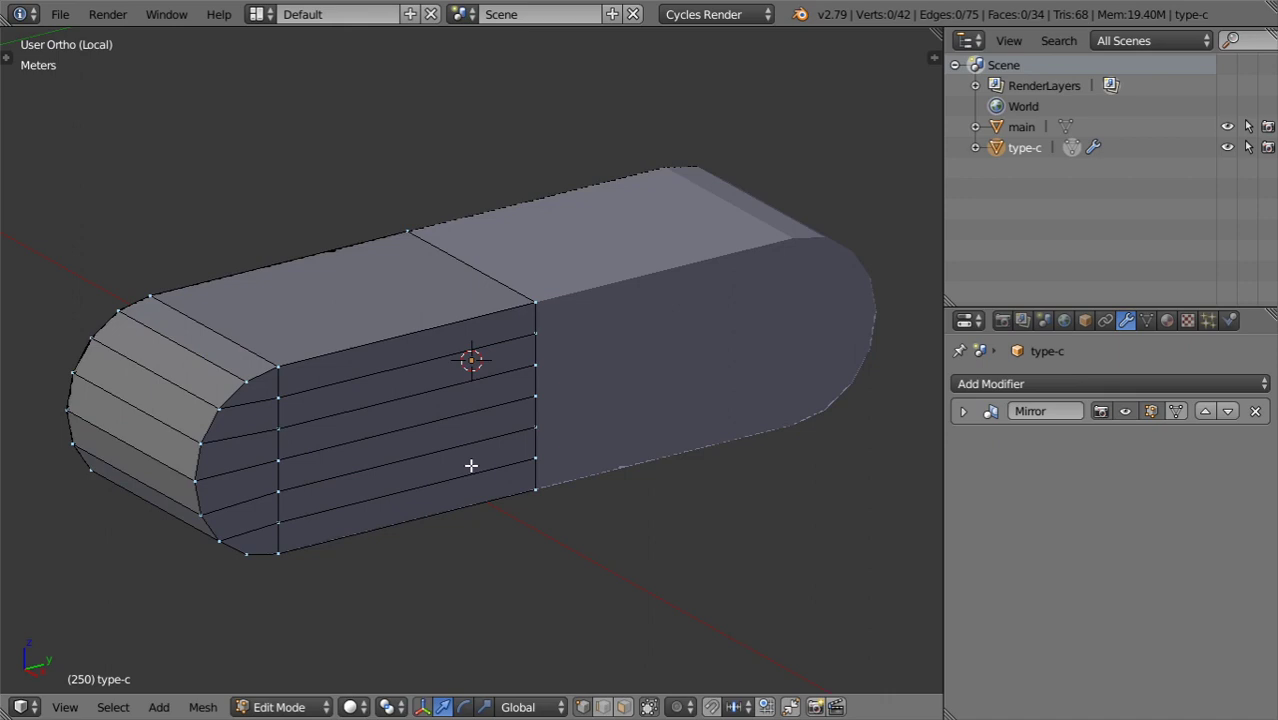
Extrude the two middle strips of the connector's front face outward by about 6.7 mm.
scroll(487, 464, up, 1)
click(624, 707)
click(481, 440)
shift+click(476, 410)
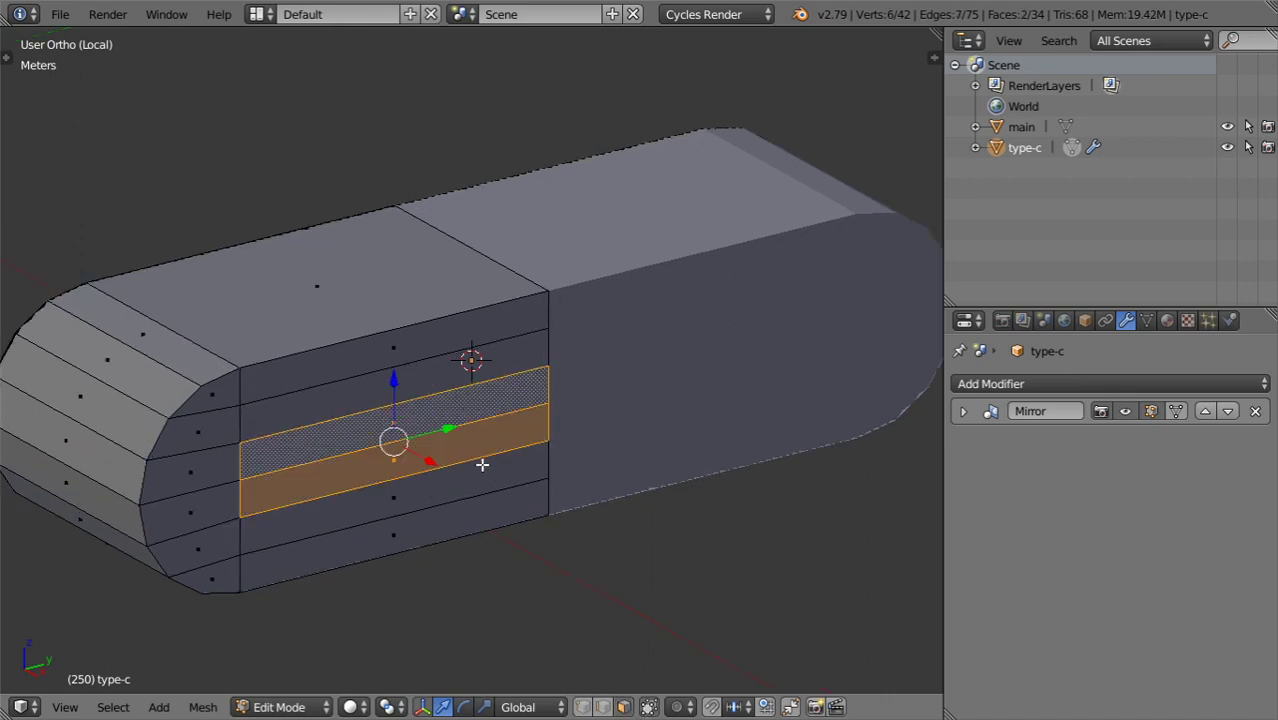
scroll(482, 464, down, 1)
middle_drag(485, 462, 454, 488)
key(z)
key(z)
scroll(431, 505, up, 1)
key(e)
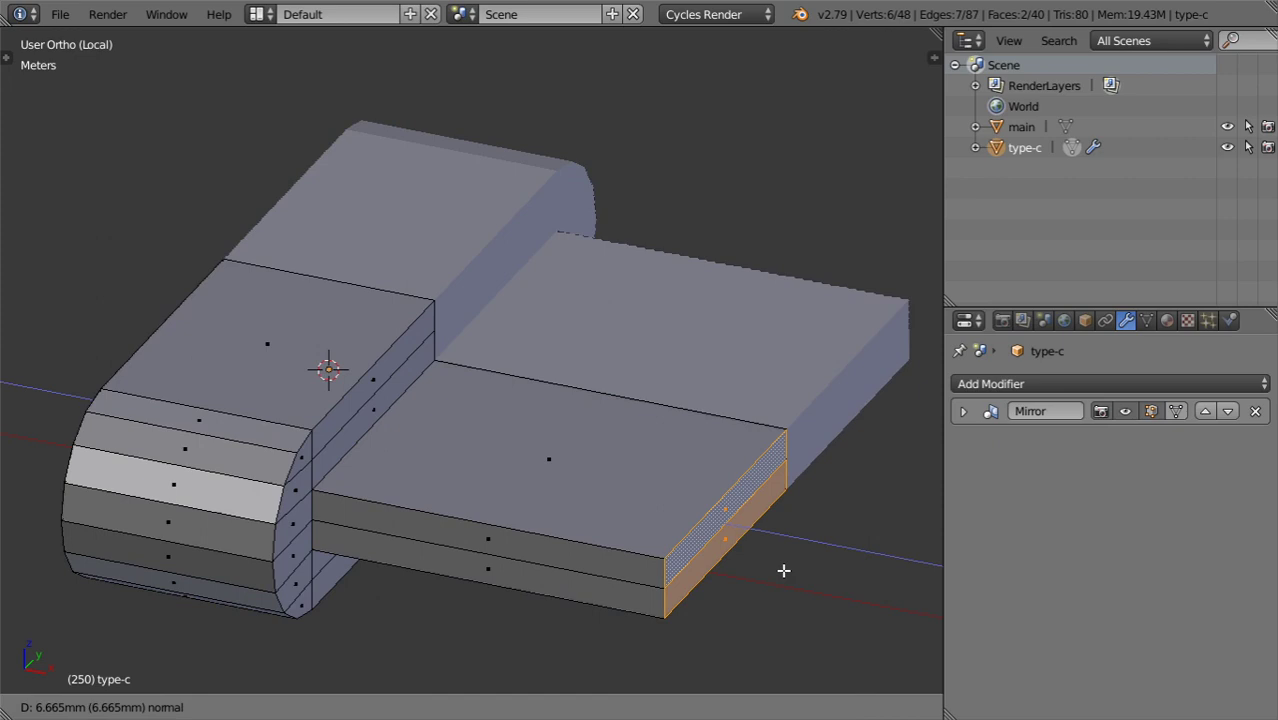
click(783, 570)
Leave local view to show the main body again and return to Edit Mode on the type-c object.
scroll(759, 533, down, 2)
key(Tab)
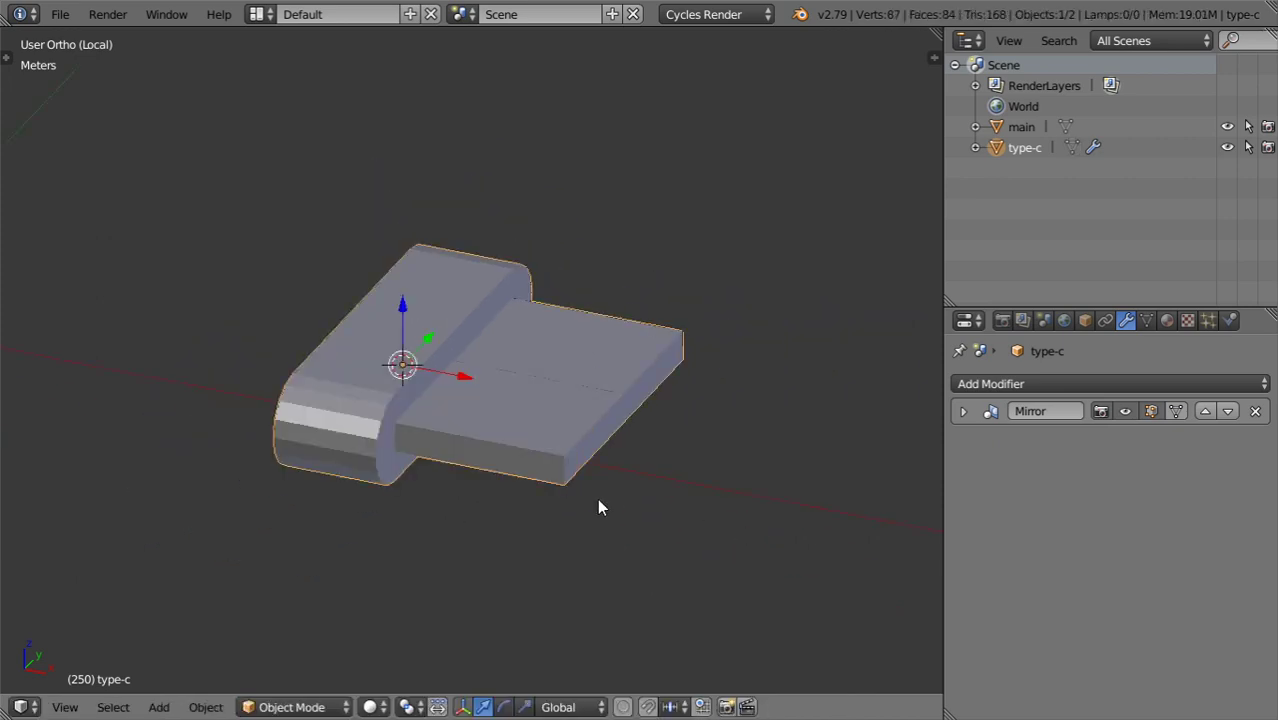
key(KP_Divide)
scroll(600, 490, down, 1)
scroll(570, 322, down, 4)
scroll(535, 381, up, 1)
shift+middle_drag(535, 381, 331, 443)
scroll(440, 494, up, 3)
key(Tab)
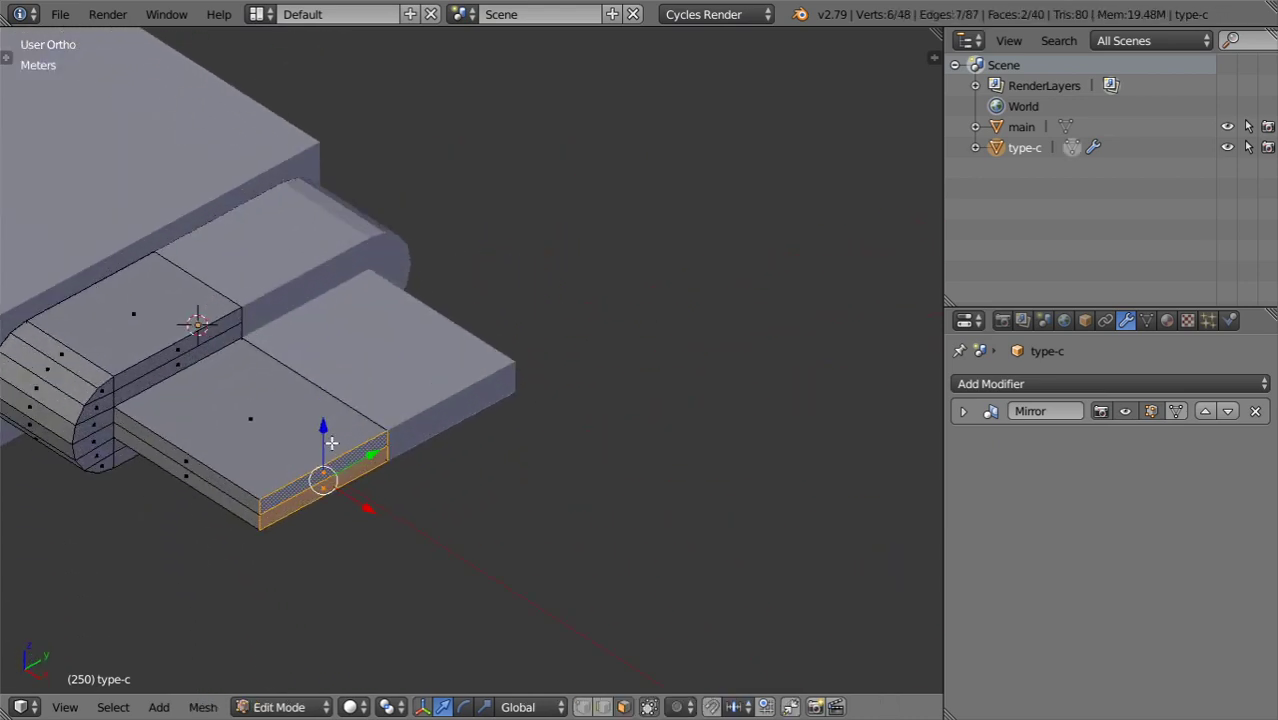
key(ctrl+KP_Add)
text(sy.9)
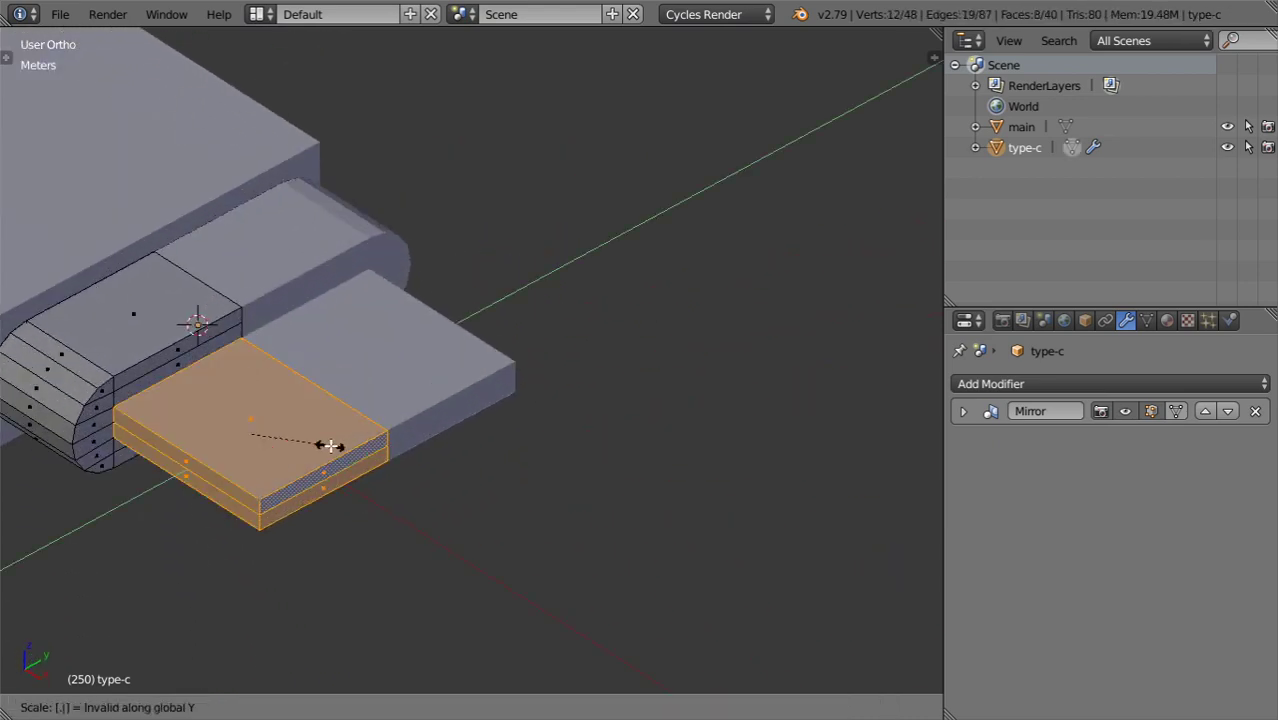
key(Escape)
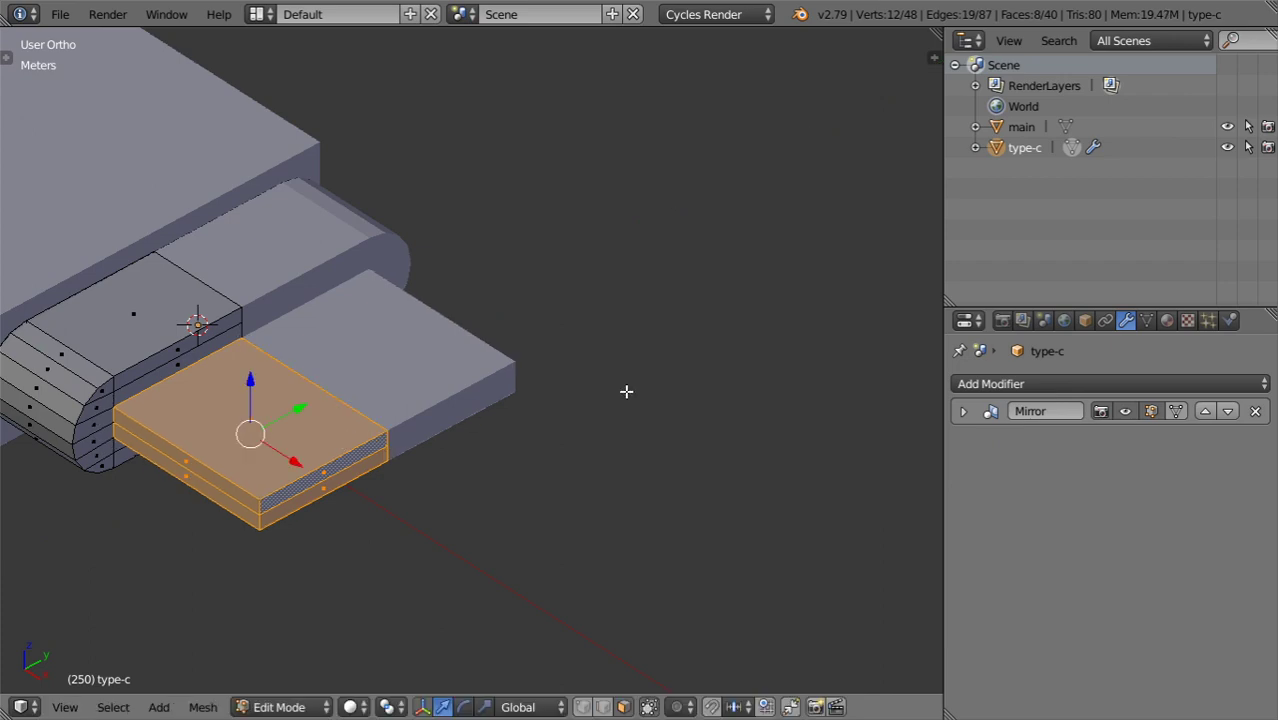
Enable Clipping on the Y-axis Mirror modifier of the type-c object.
click(963, 411)
scroll(506, 449, up, 3)
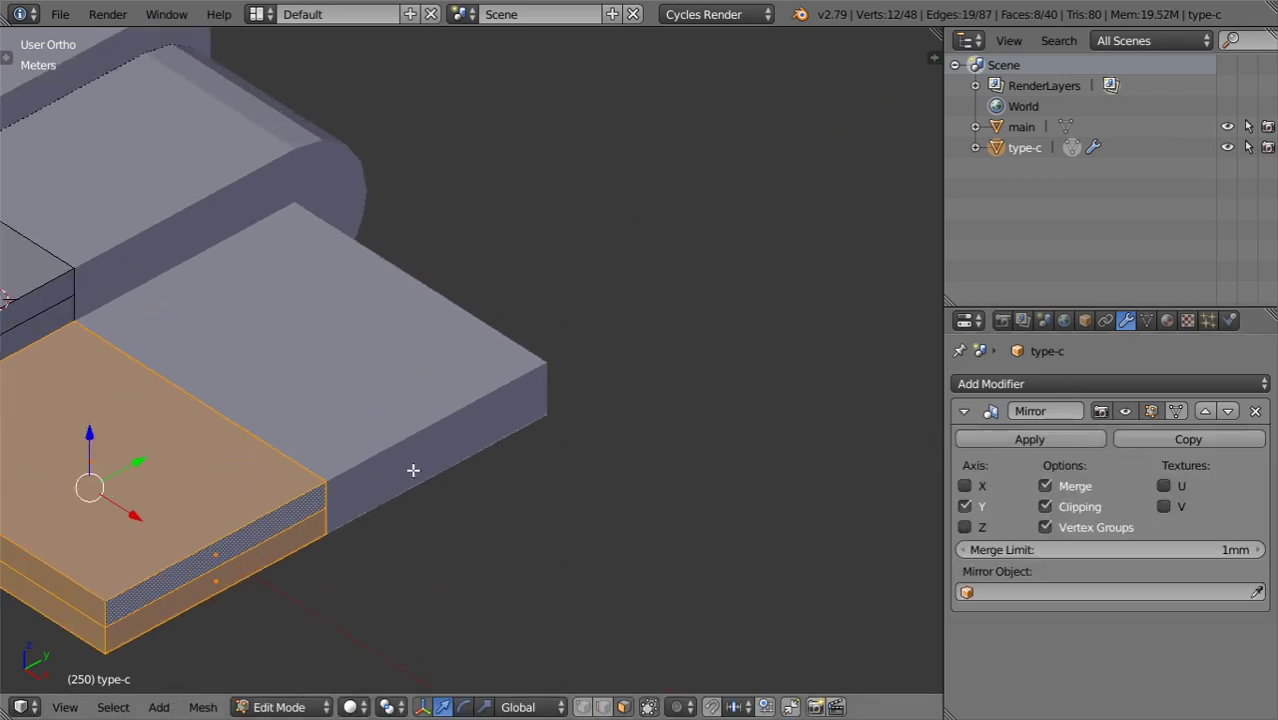
scroll(390, 479, down, 1)
shift+middle_drag(215, 518, 488, 400)
Move the vertices along the extruded block's outer side inward along Y by about 0.2 mm.
key(KP_3)
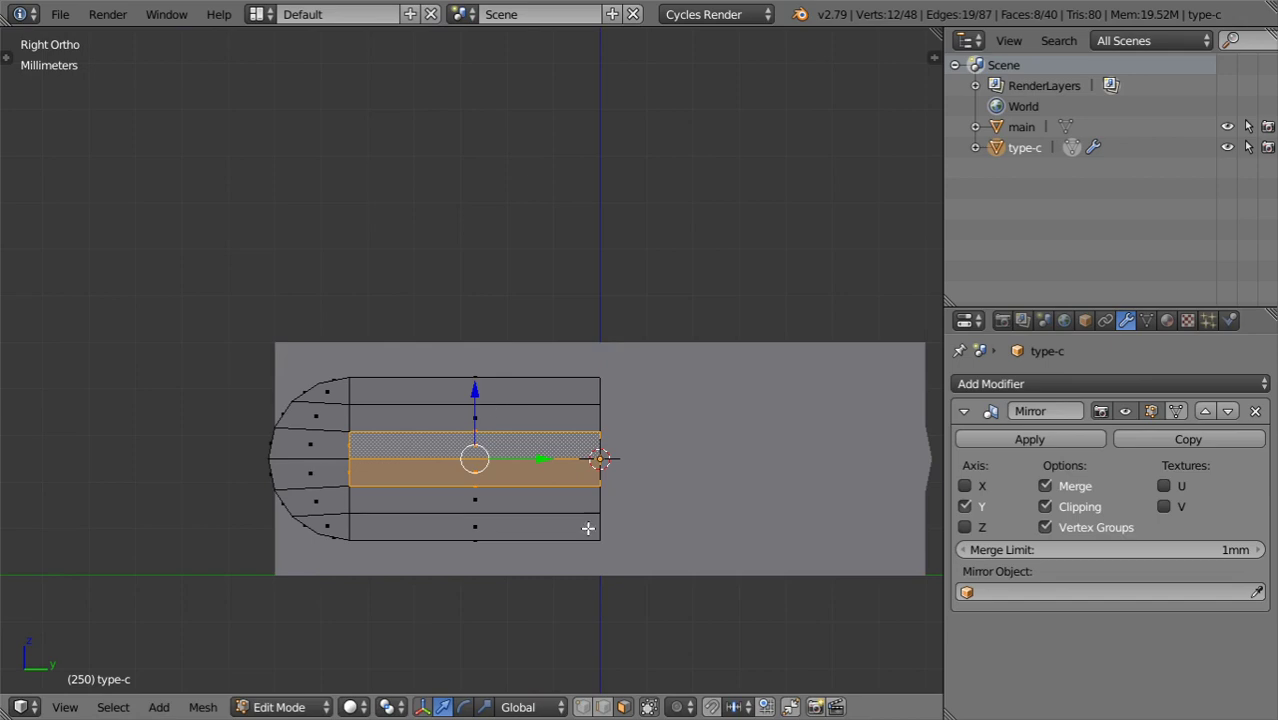
click(583, 707)
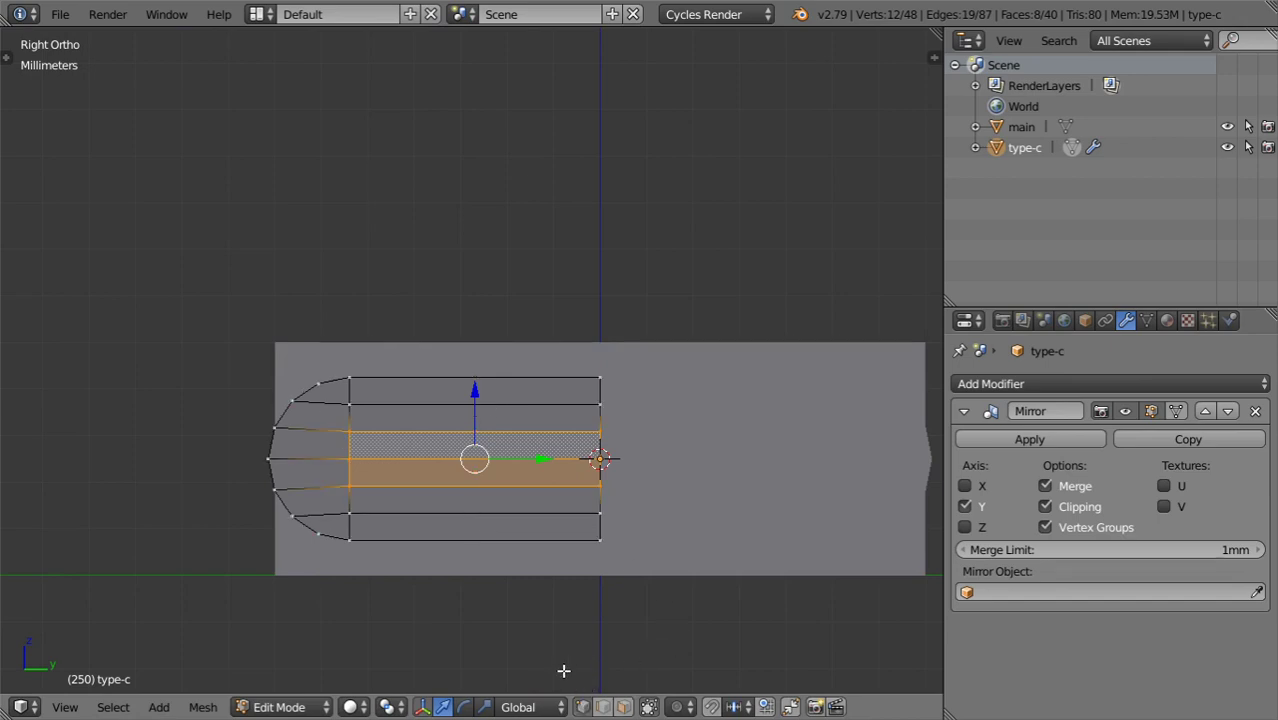
key(z)
key(a)
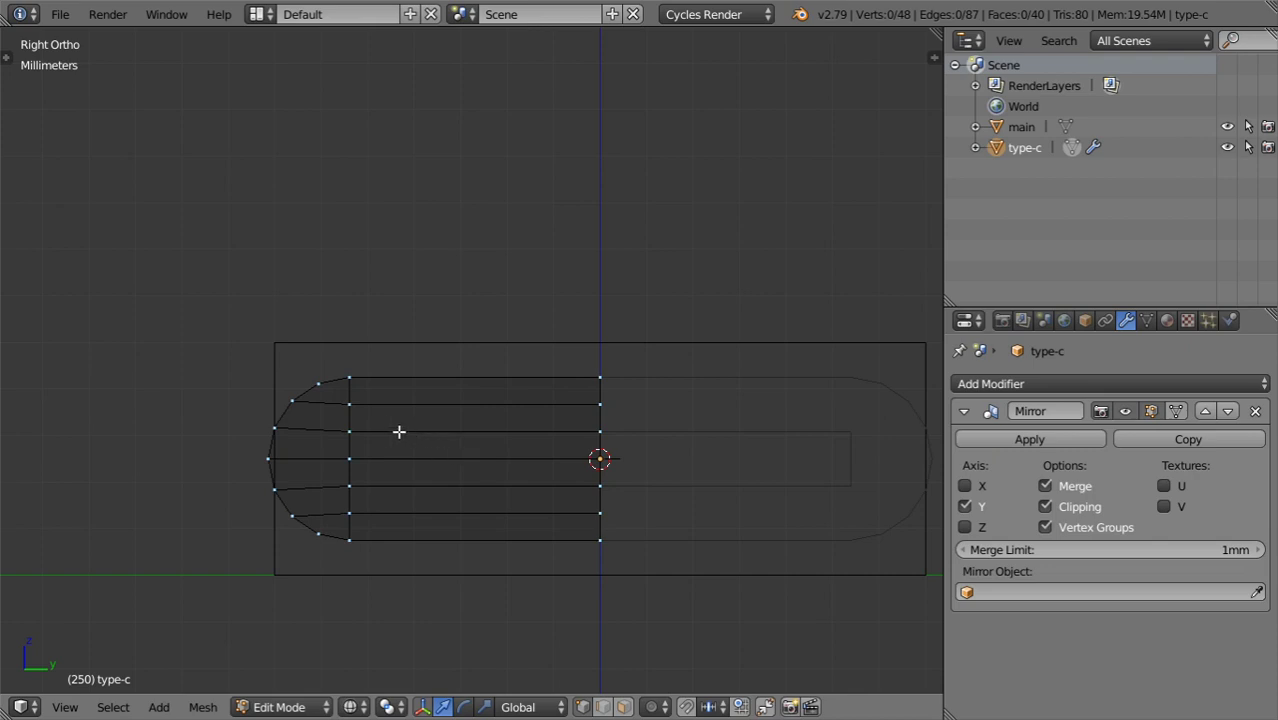
key(b)
drag(365, 422, 336, 499)
key(g)
key(y)
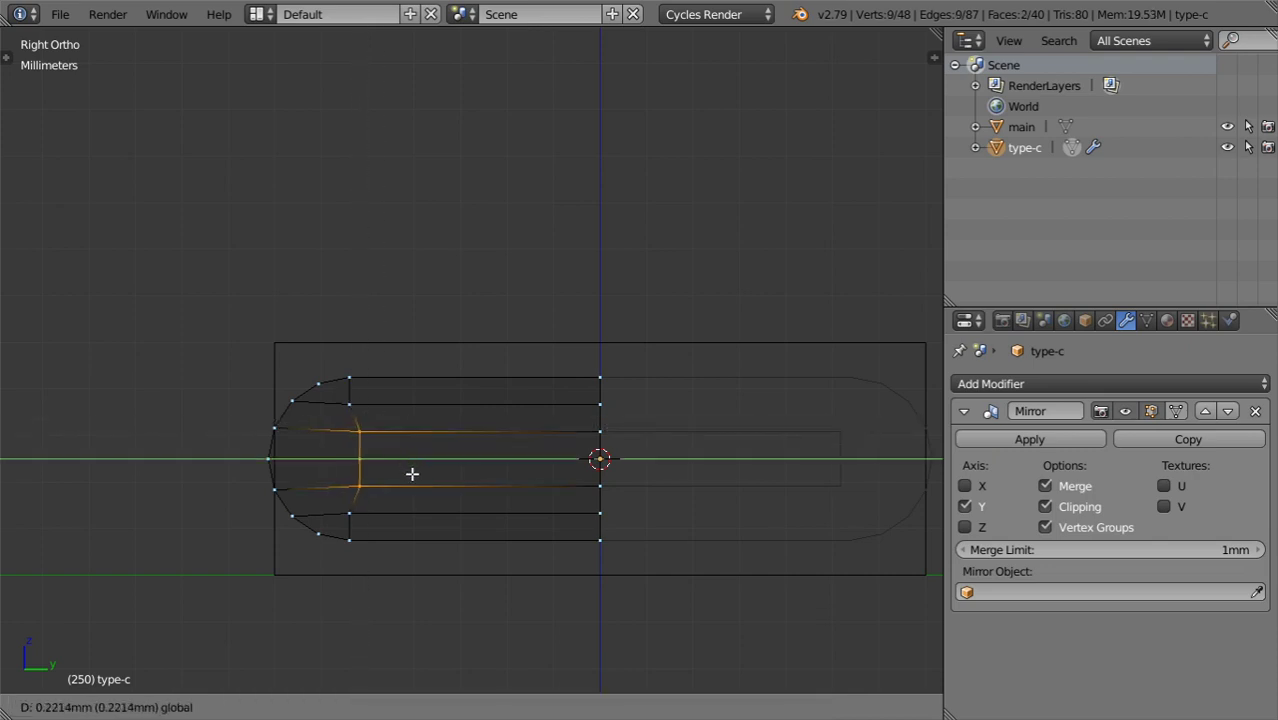
click(416, 480)
key(z)
key(Tab)
key(Tab)
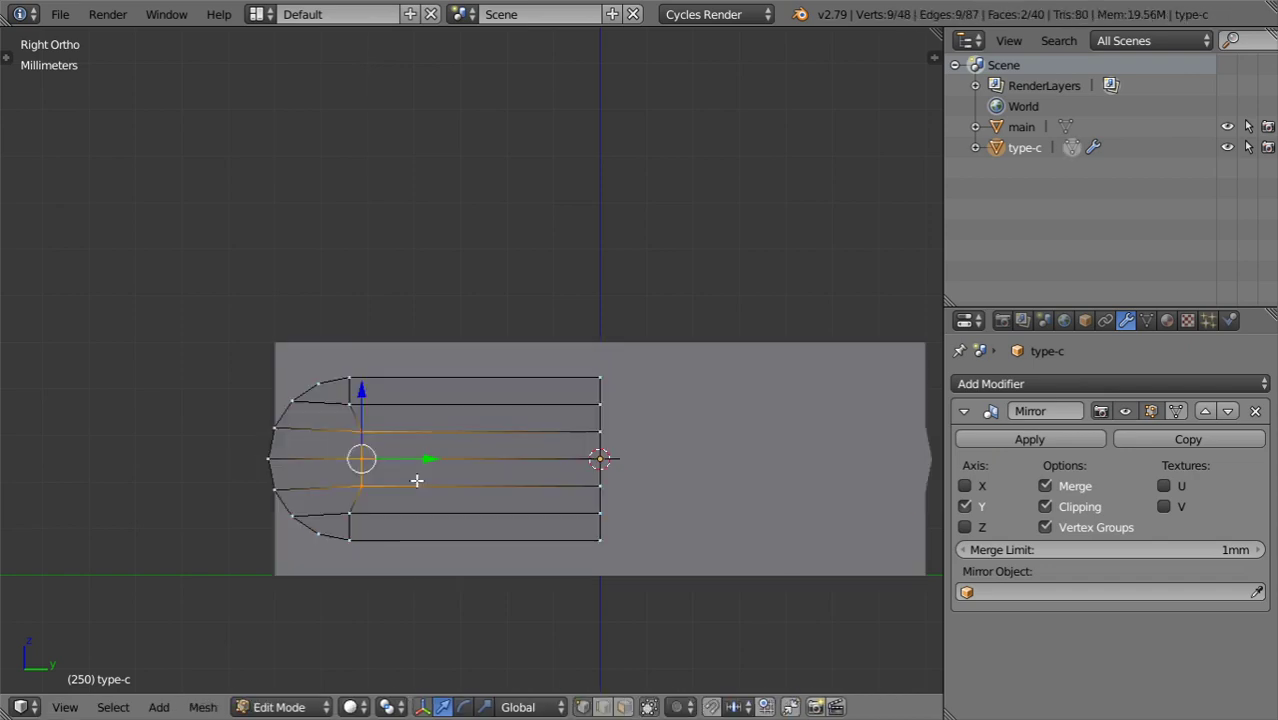
Examine the centre seam on the front end of the extruded block up close.
middle_drag(416, 480, 476, 519)
key(Tab)
scroll(476, 519, up, 2)
key(Tab)
key(Tab)
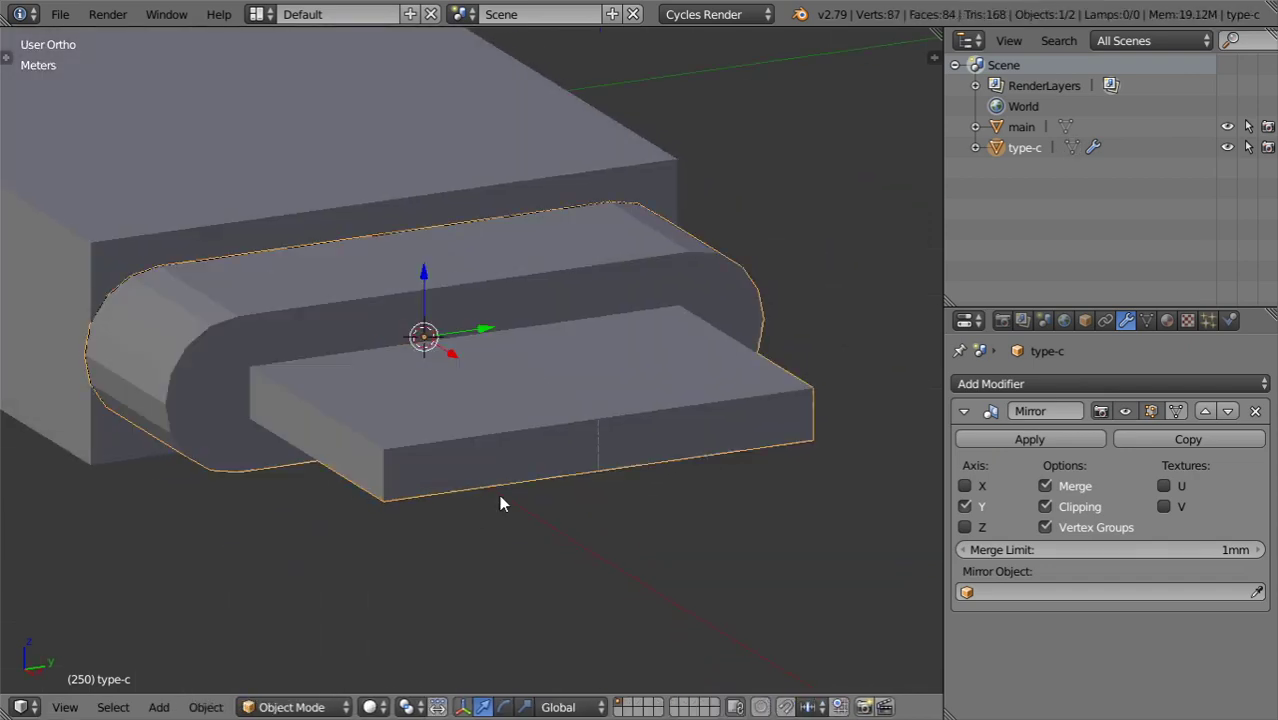
scroll(576, 464, up, 3)
key(Tab)
scroll(488, 450, up, 5)
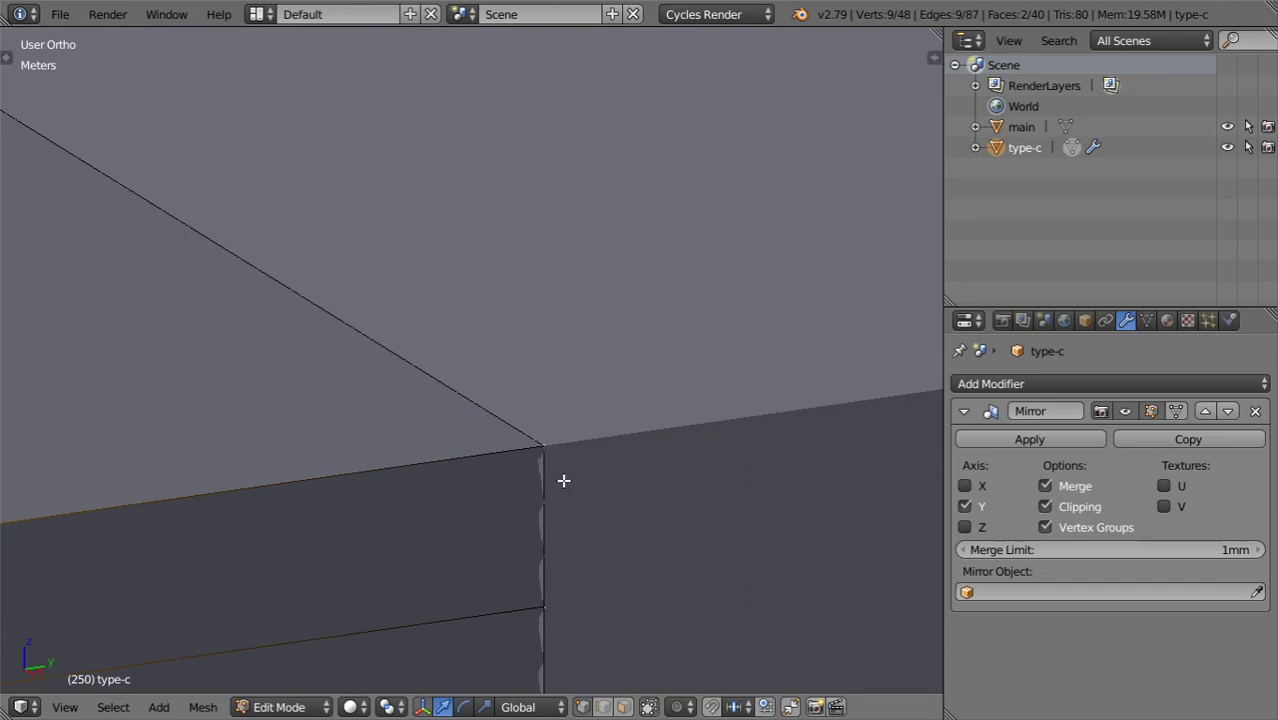
right_click(558, 463)
key(g)
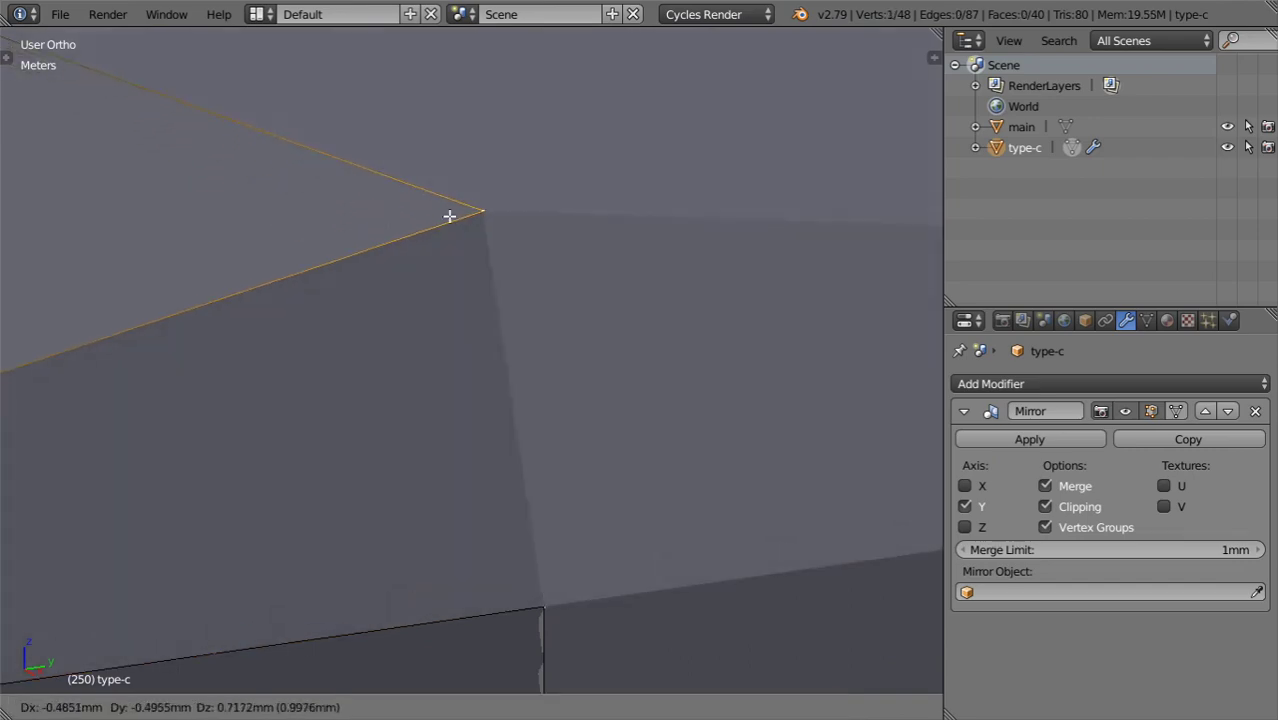
right_click(376, 230)
Hide the Mirror modifier's result in the viewport and delete the two faces closing the plug block's centre seam side.
scroll(687, 357, down, 5)
click(1120, 416)
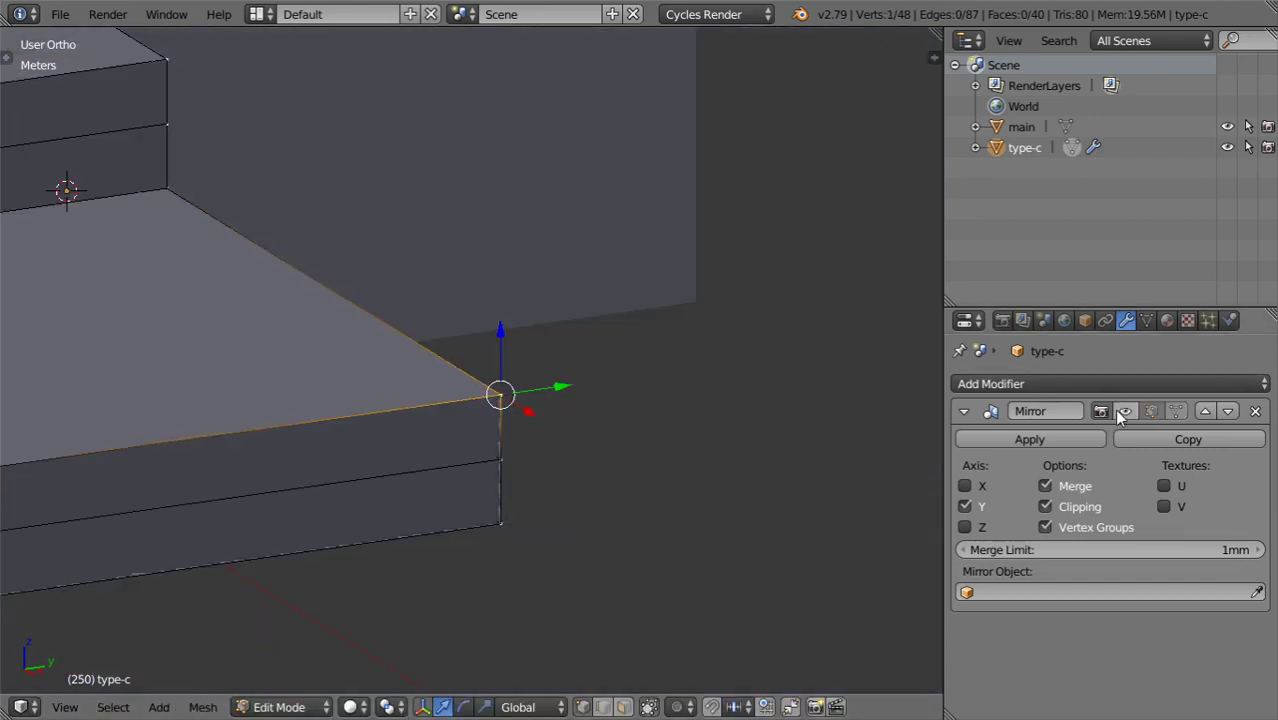
scroll(676, 388, down, 4)
middle_drag(676, 388, 556, 391)
scroll(556, 391, up, 4)
click(623, 707)
right_click(614, 397)
shift+right_click(607, 340)
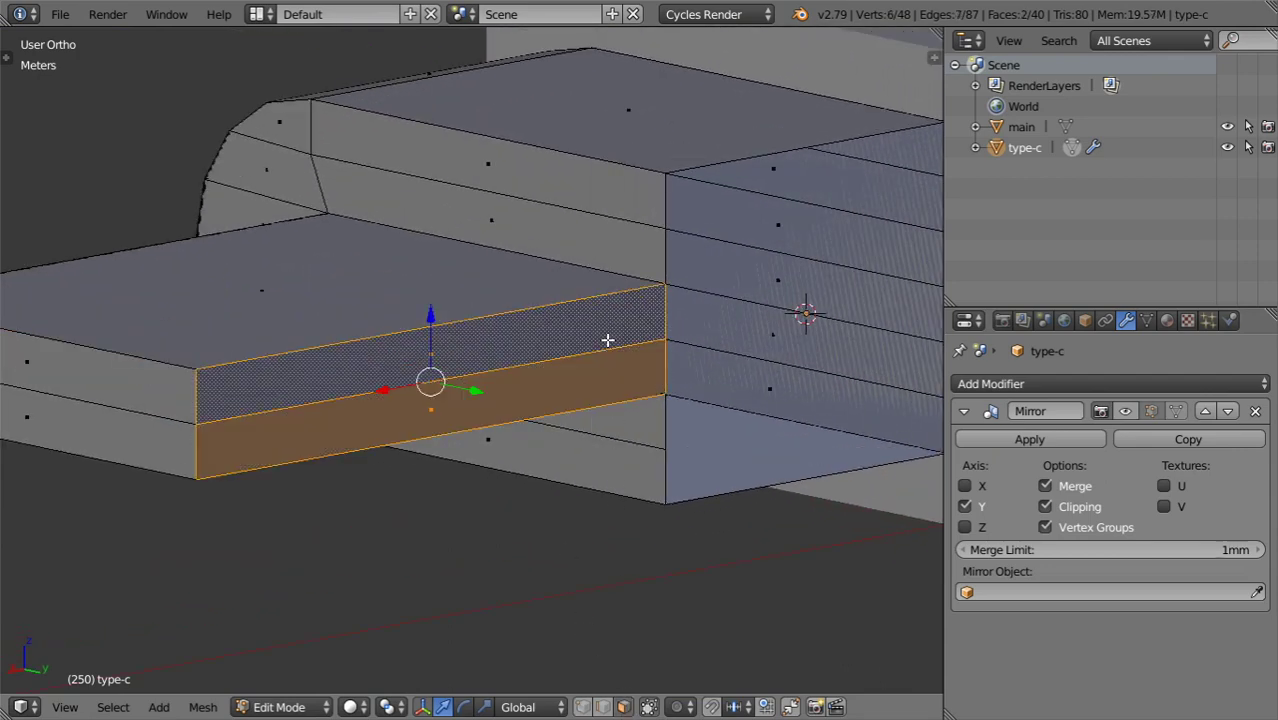
key(x)
click(550, 293)
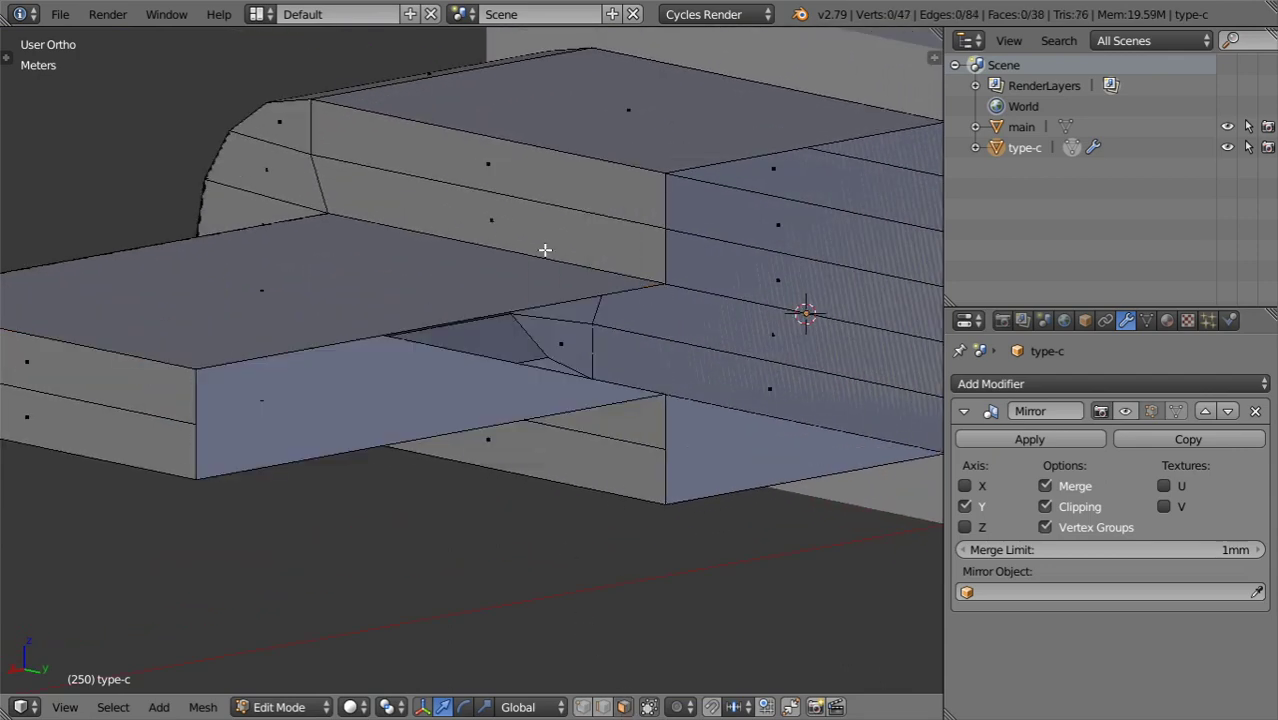
Show the Mirror modifier's result in the viewport again and return the type-c object to Object Mode.
key(Tab)
scroll(506, 378, down, 2)
middle_drag(506, 378, 620, 398)
click(1128, 411)
key(Tab)
scroll(391, 369, down, 3)
middle_drag(277, 388, 417, 429)
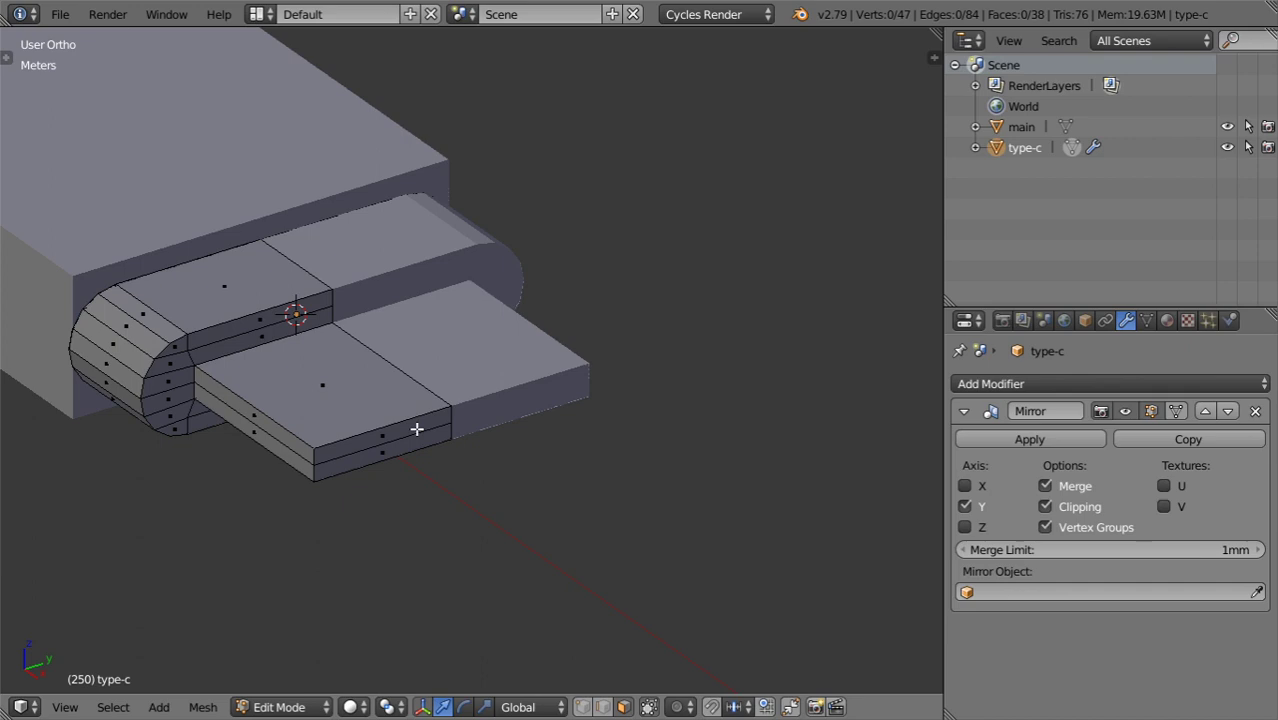
key(Tab)
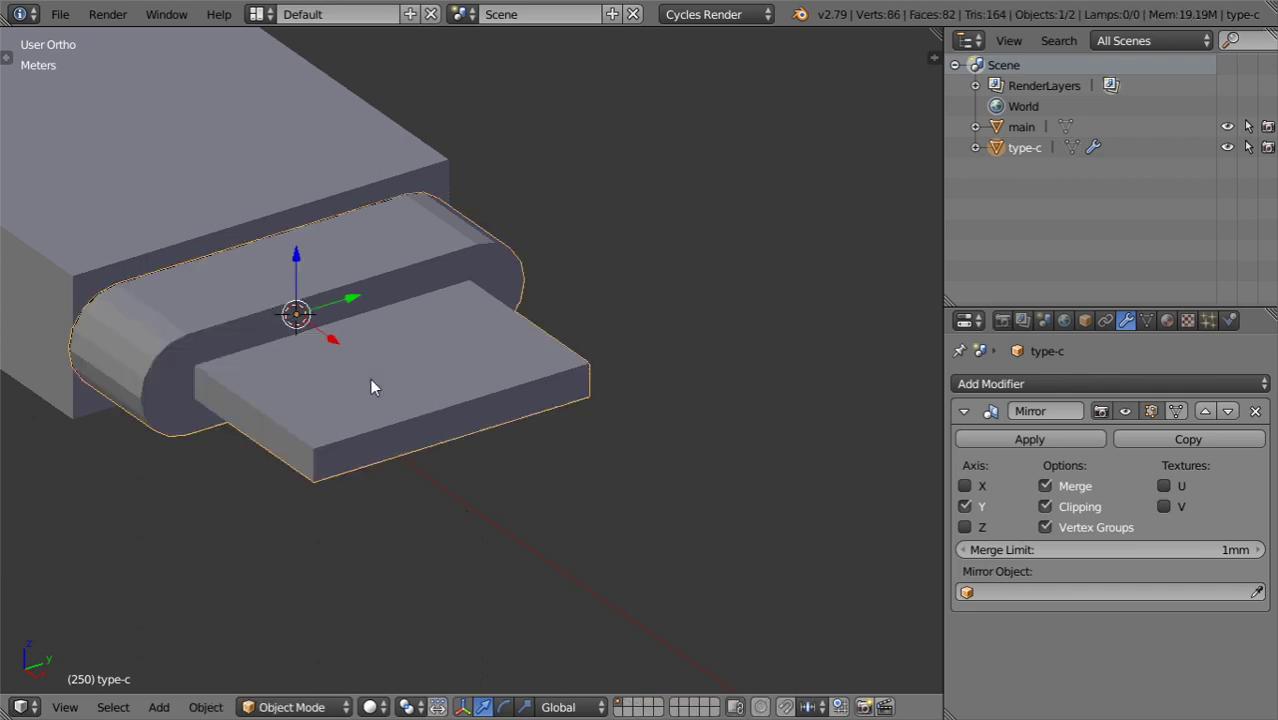
Duplicate both the main and type-c objects in place and move the copies to the last layer.
key(KP_7)
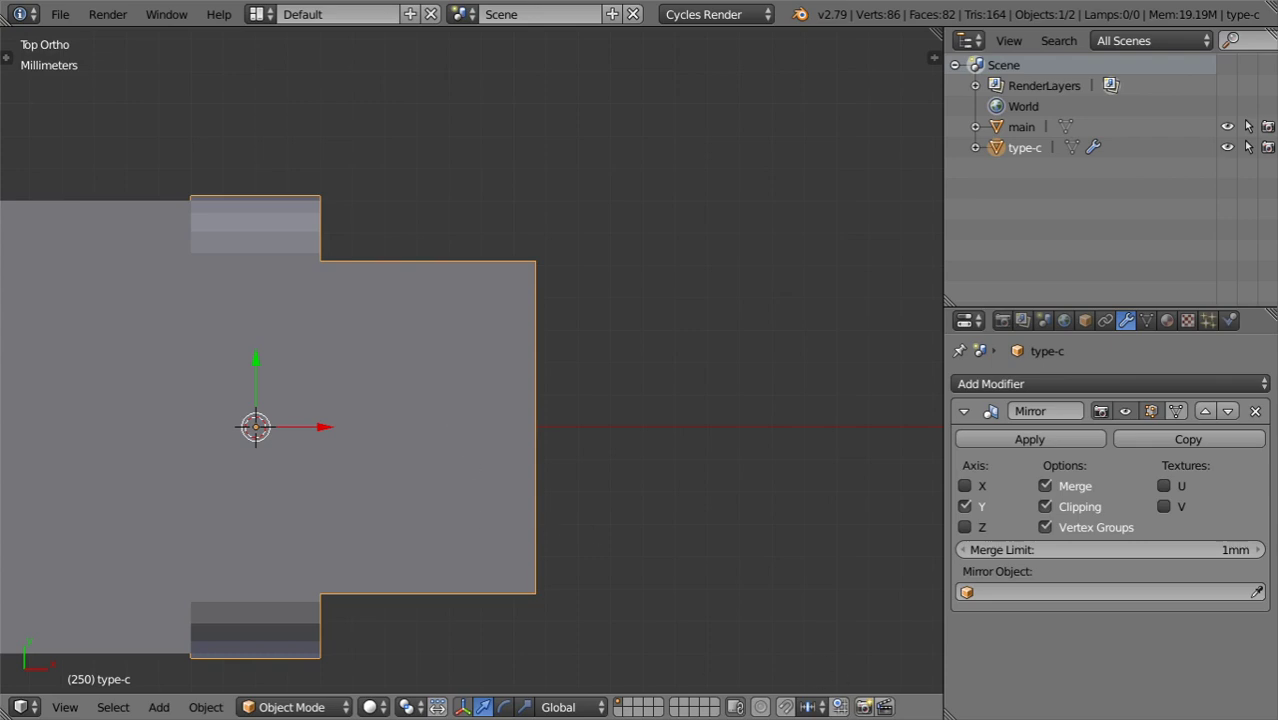
middle_drag(480, 430, 400, 290)
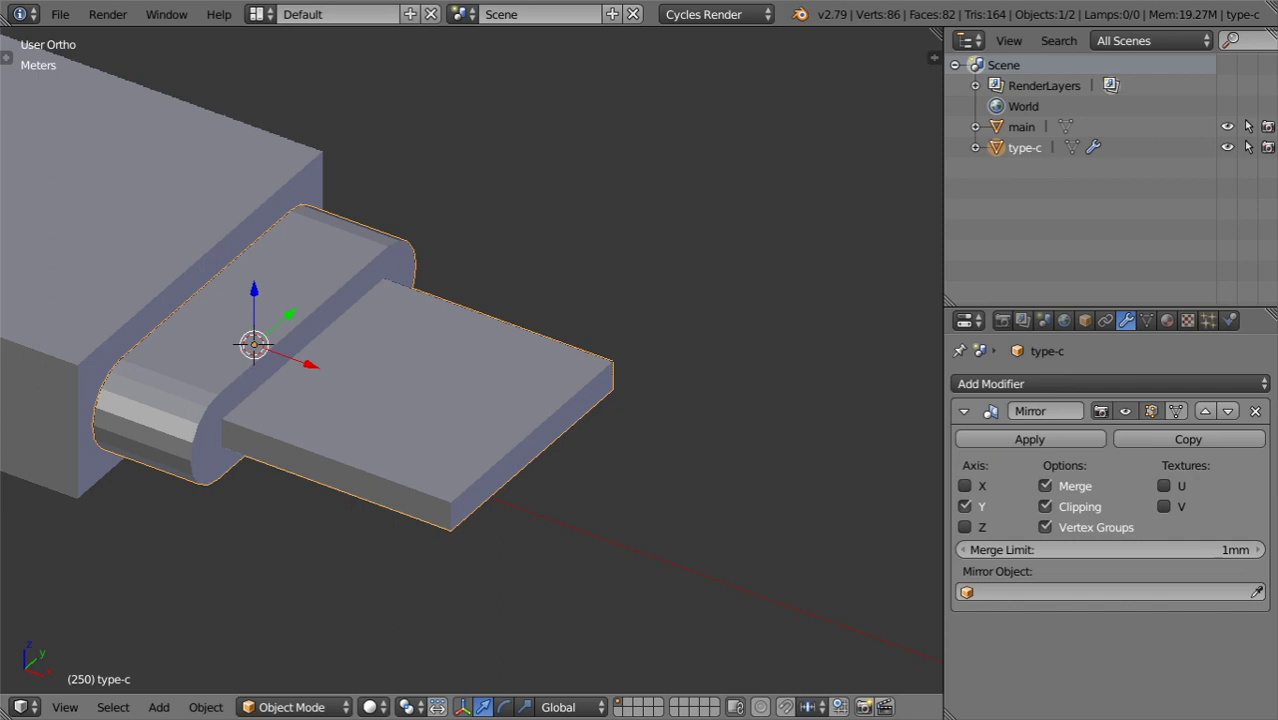
middle_drag(362, 400, 459, 434)
key(Tab)
key(Tab)
key(Home)
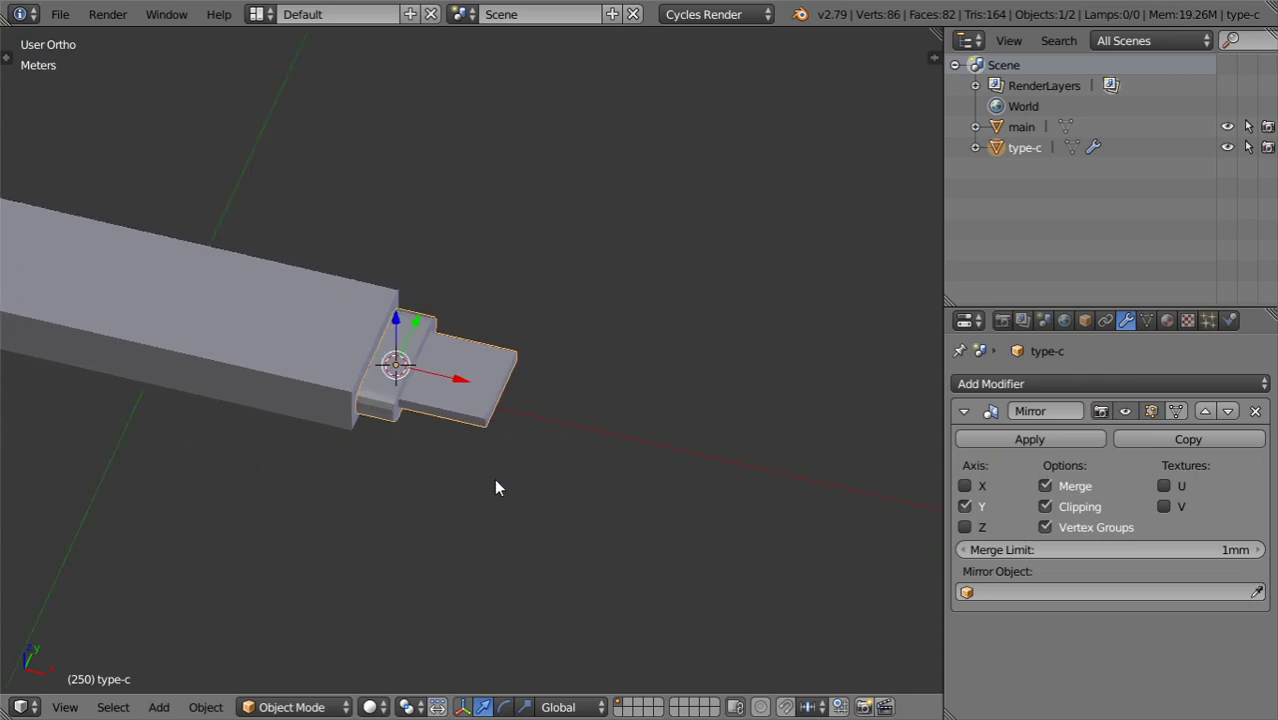
key(a)
key(shift+d)
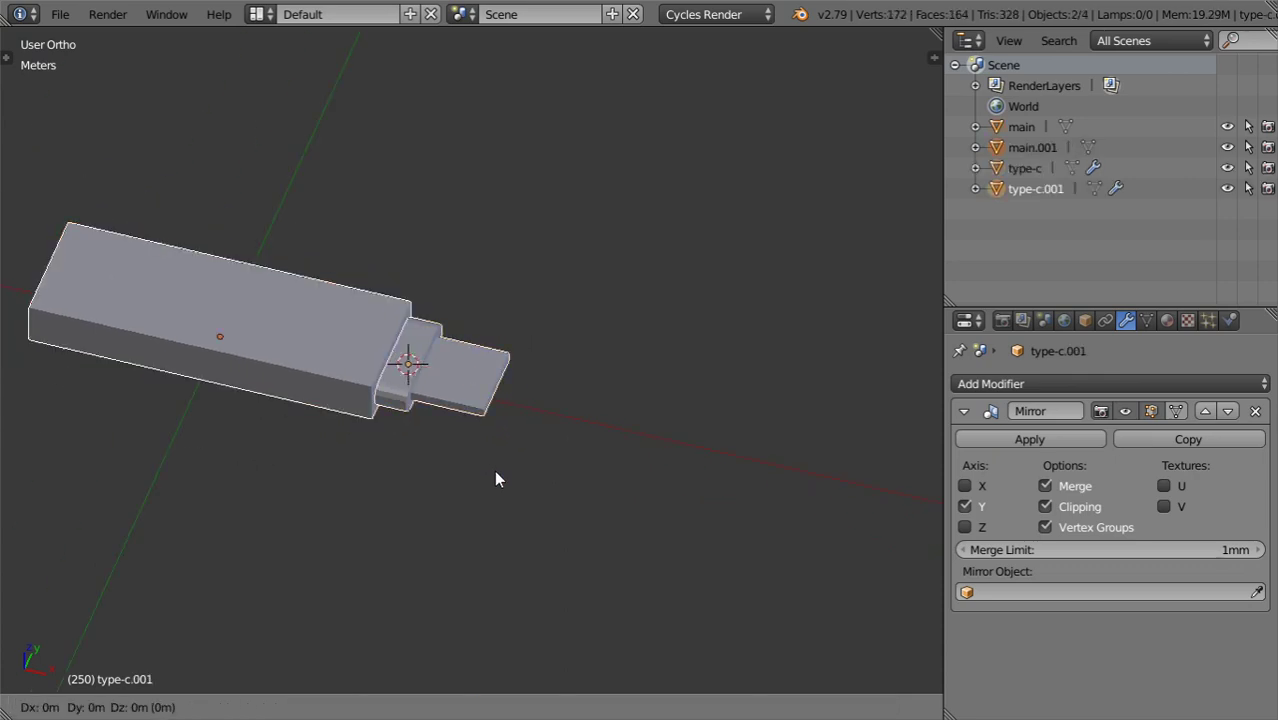
key(z)
right_click(502, 350)
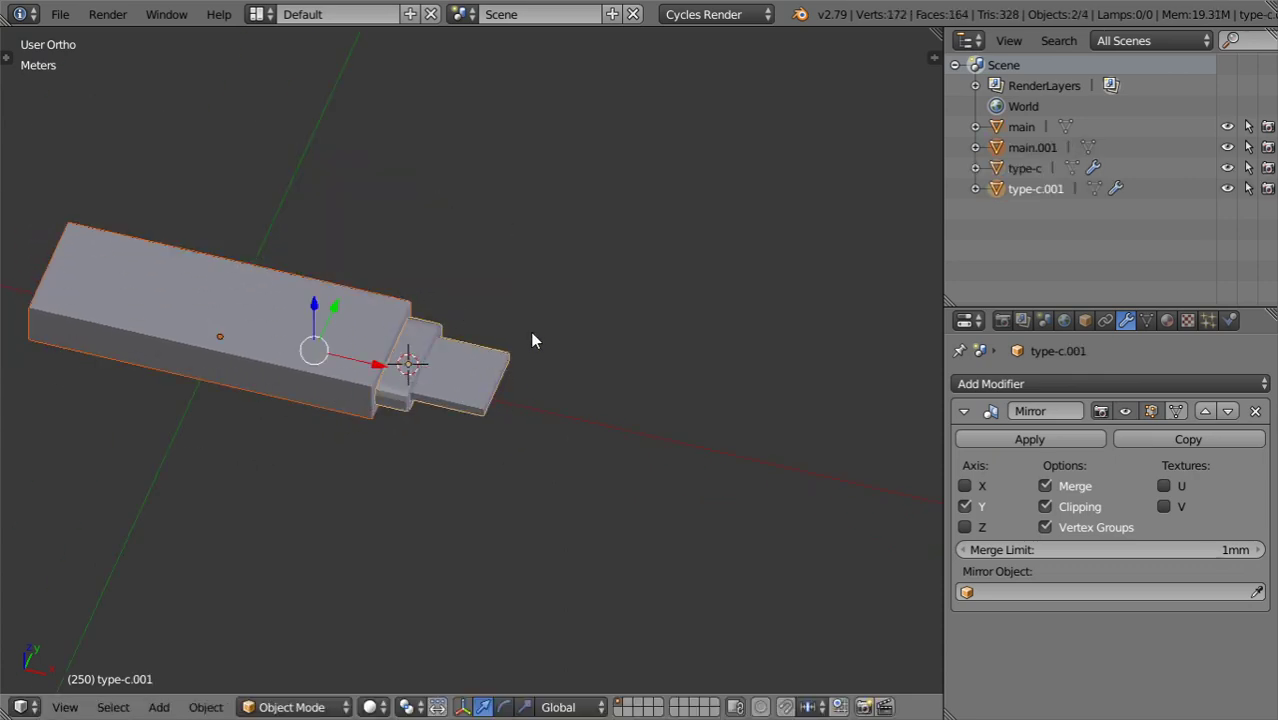
key(m)
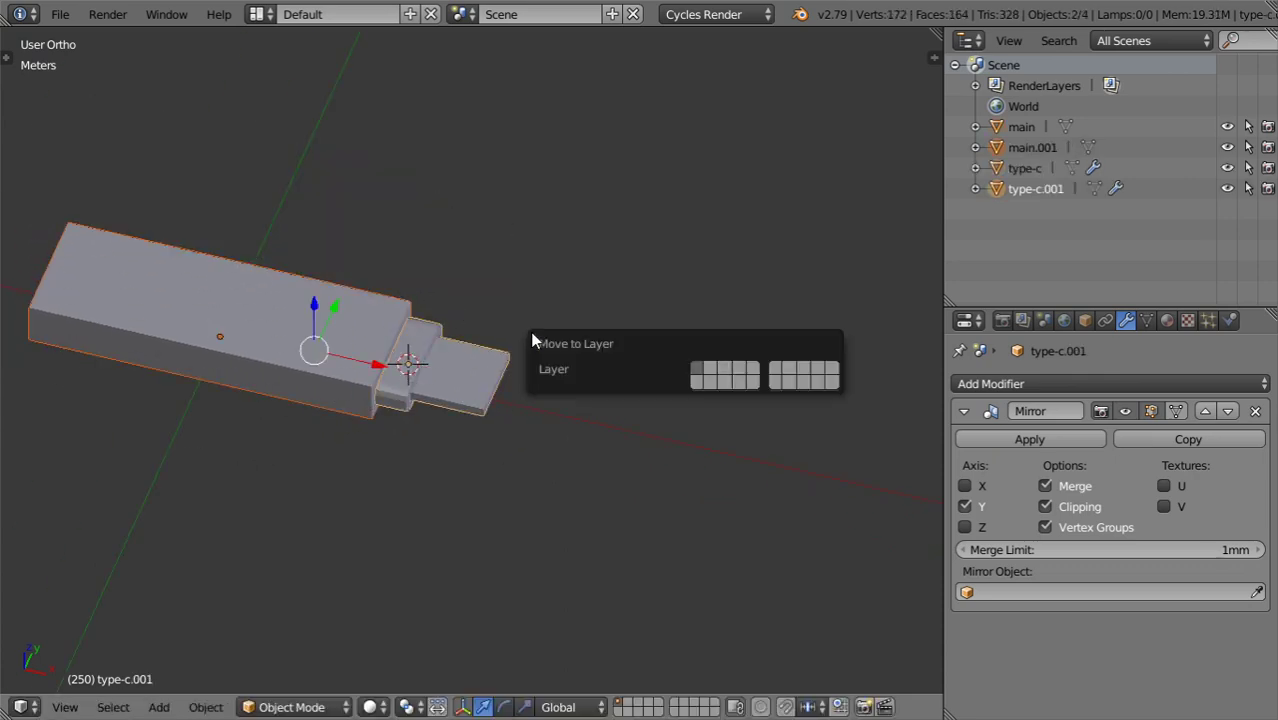
click(836, 386)
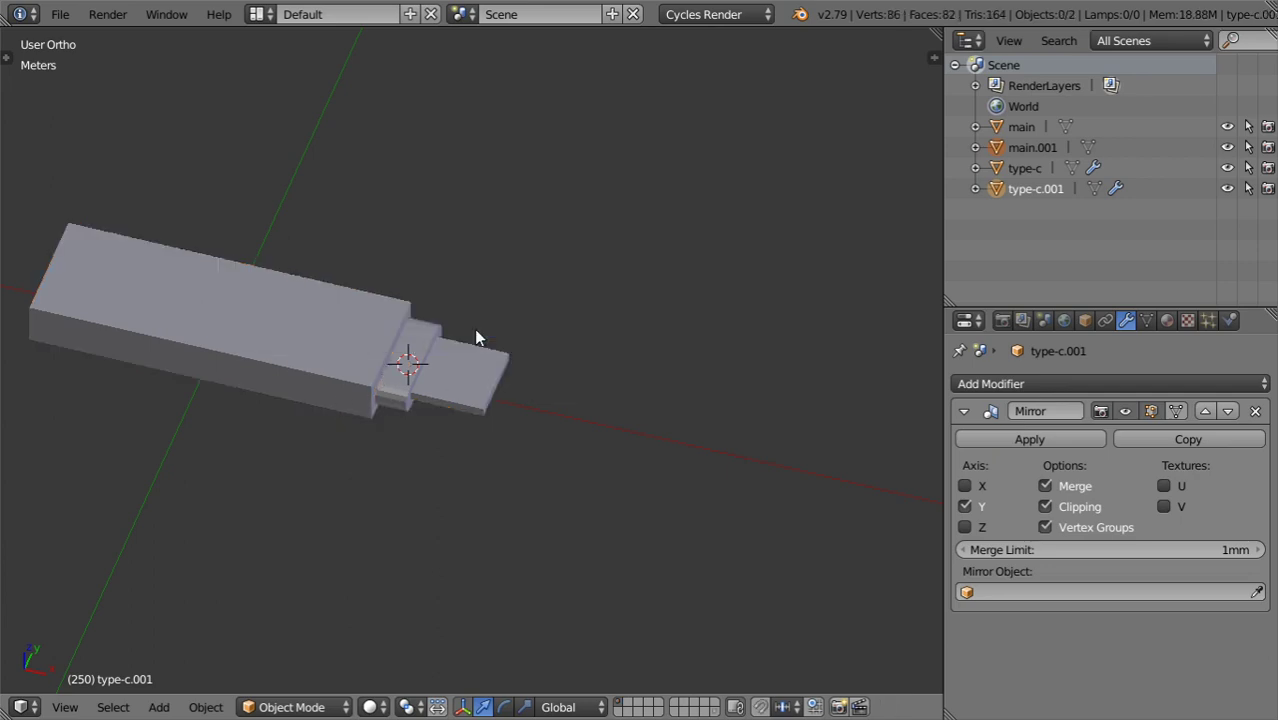
Add two crosswise loop cuts to the original type-c plug, one near its front end and one roughly midway along it.
right_click(470, 405)
key(Tab)
scroll(485, 399, up, 5)
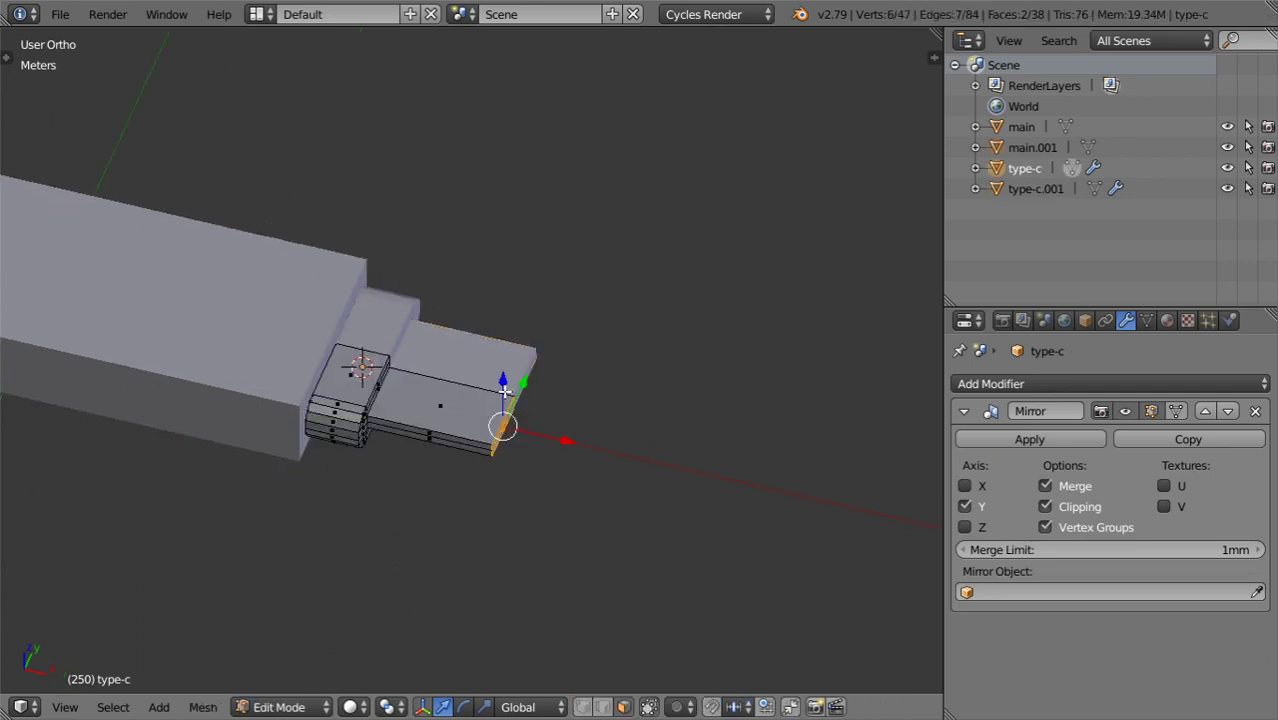
key(ctrl+r)
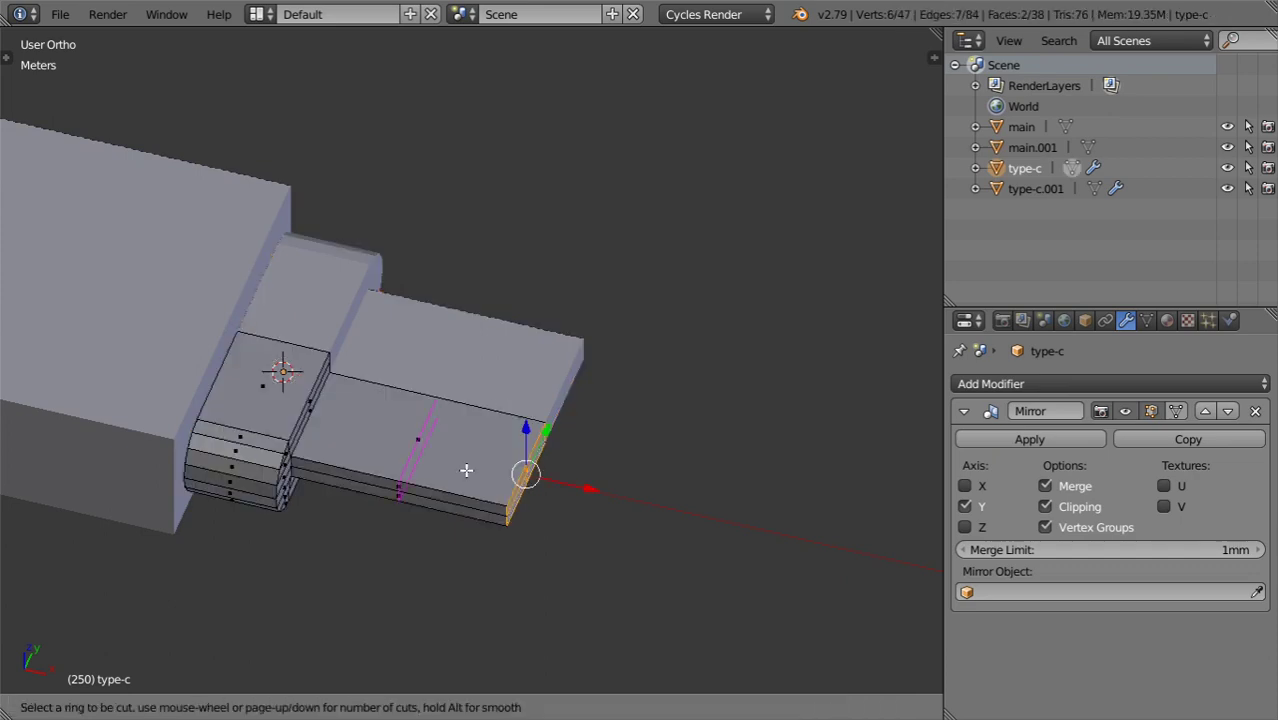
click(437, 459)
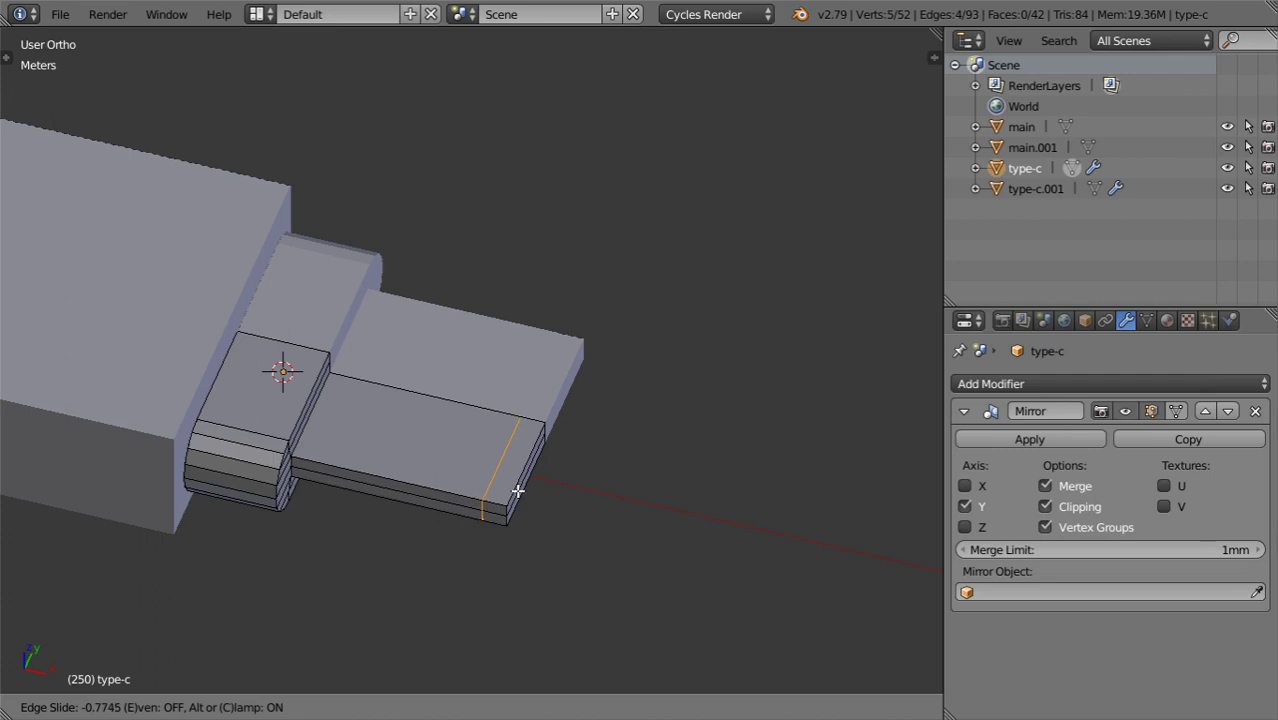
click(508, 480)
key(ctrl+r)
click(444, 453)
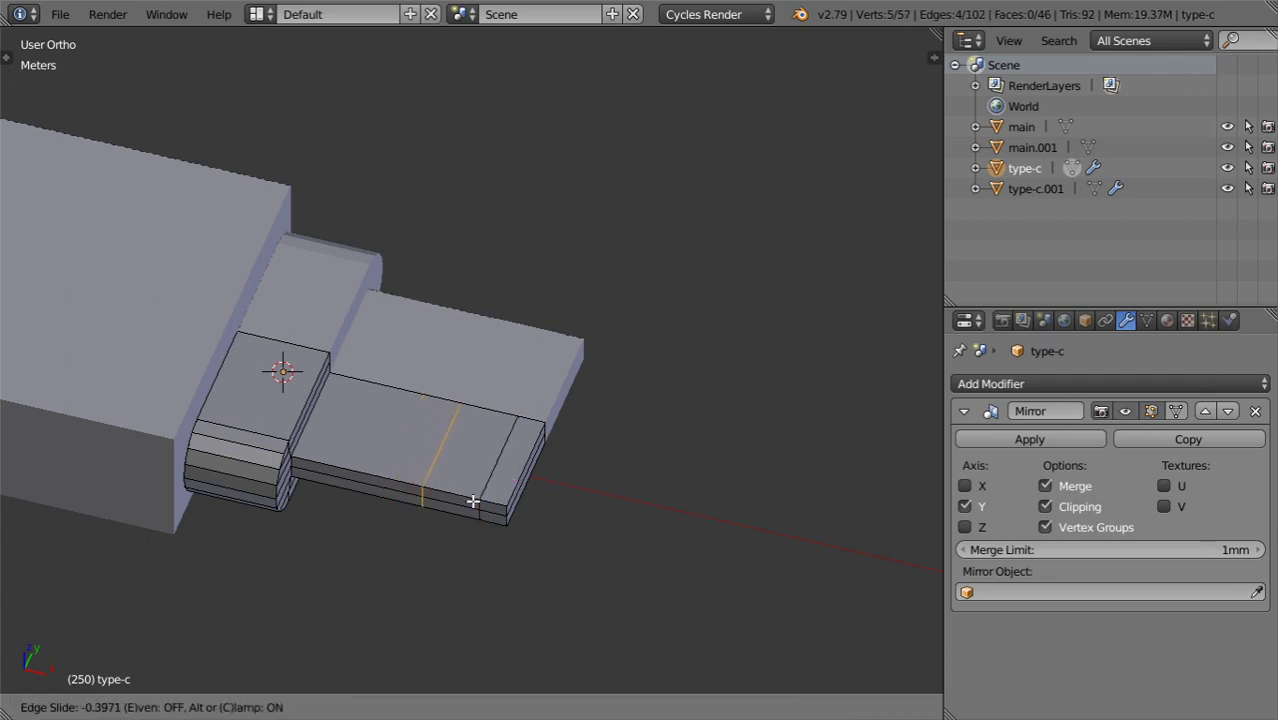
click(471, 499)
Add a lengthwise loop cut through the type-c object, slid toward the plug's outer side.
key(ctrl+r)
click(505, 474)
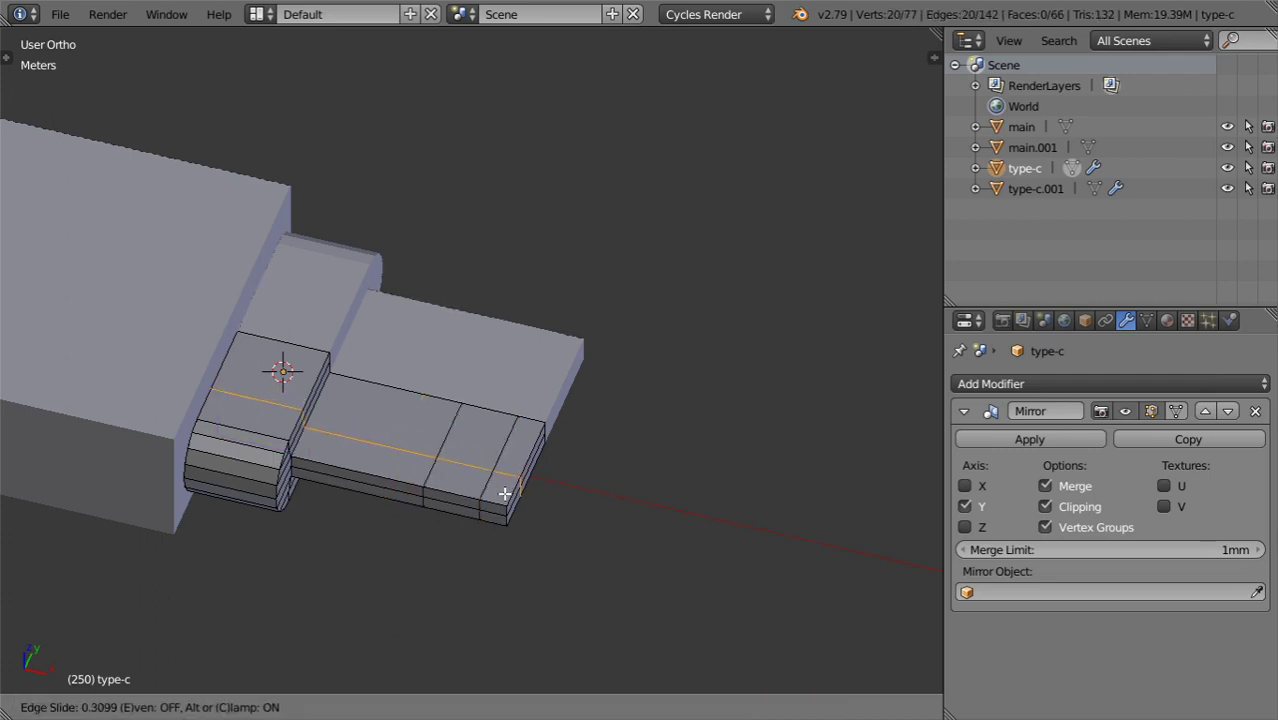
click(507, 494)
Apply the Mirror modifier of the type-c object in Object Mode and resume editing the full mesh.
click(1060, 443)
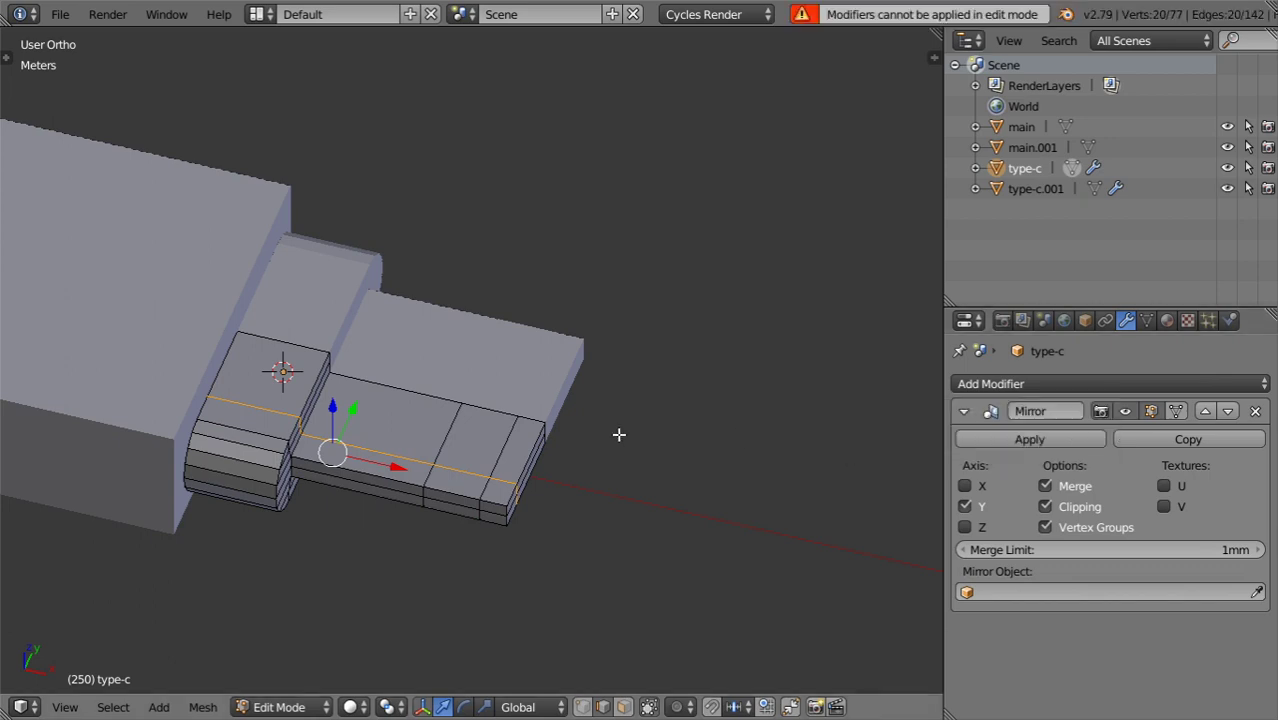
key(Tab)
click(1030, 436)
key(Tab)
middle_drag(609, 450, 496, 419)
scroll(496, 420, up, 3)
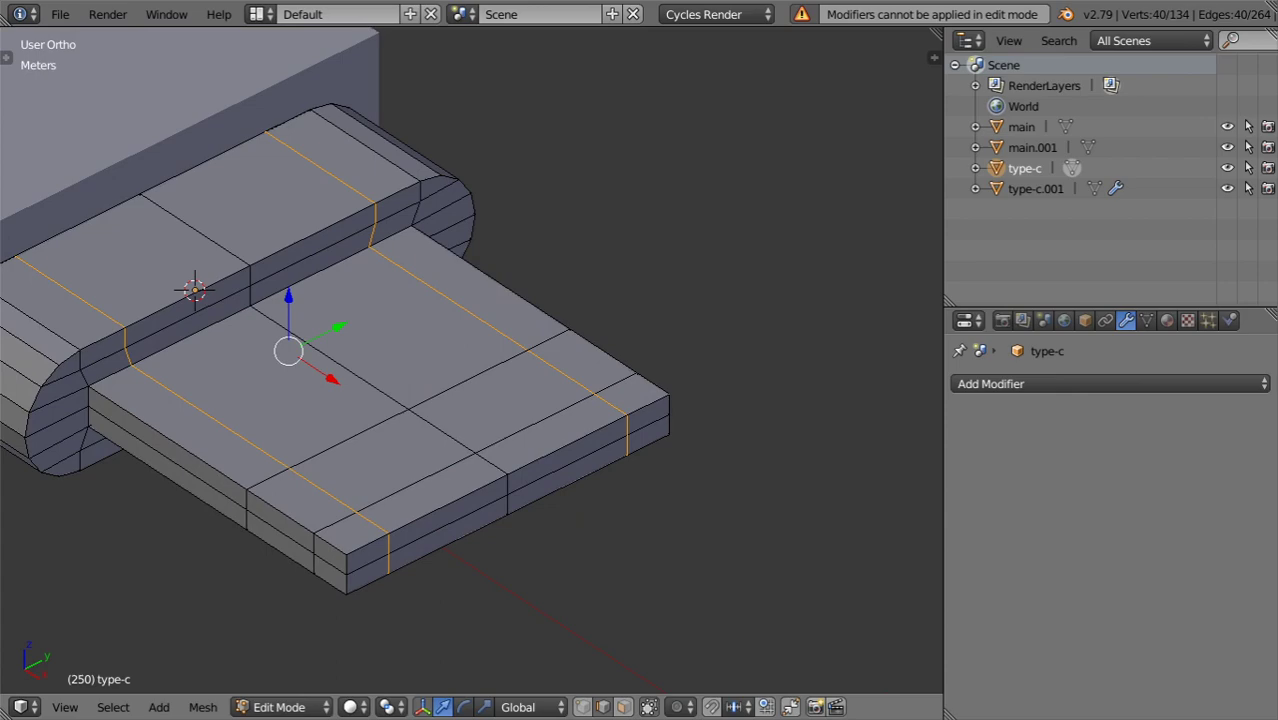
Add a Subdivision Surface modifier with 2 subdivisions to the type-c object and check the smoothed shape.
middle_drag(625, 461, 551, 397)
key(ctrl+2)
key(Tab)
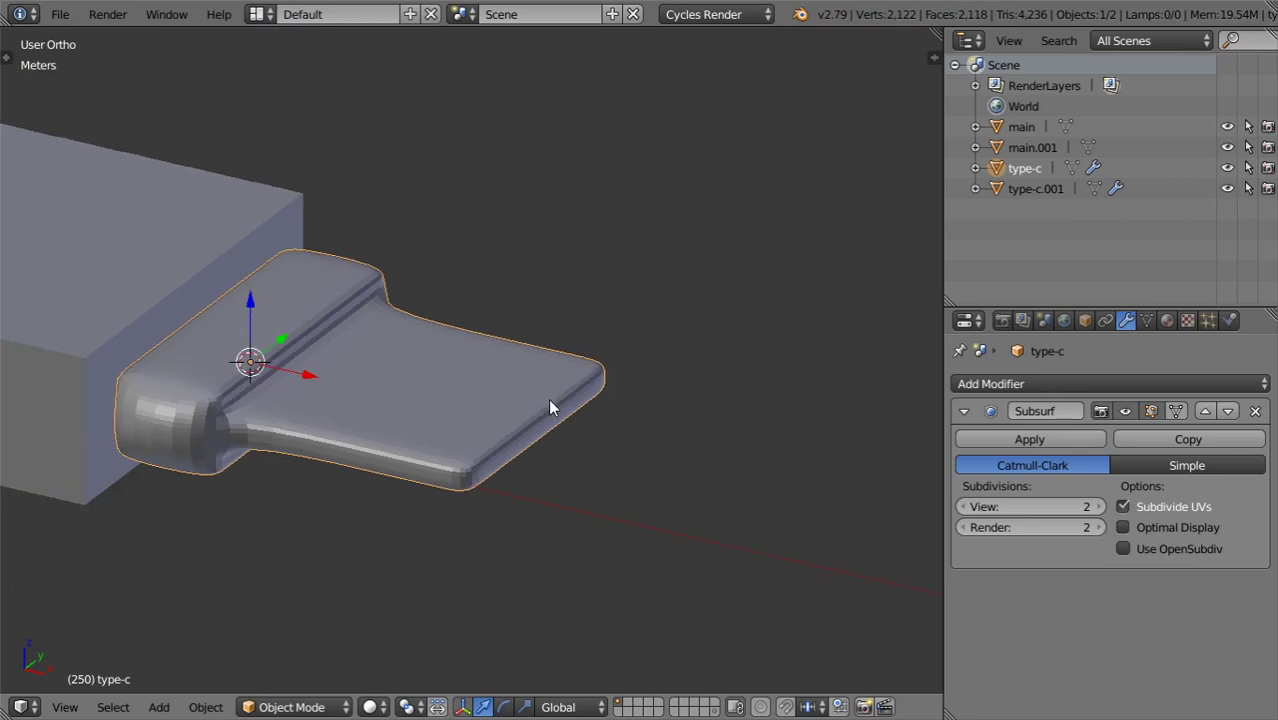
key(Tab)
scroll(548, 431, up, 2)
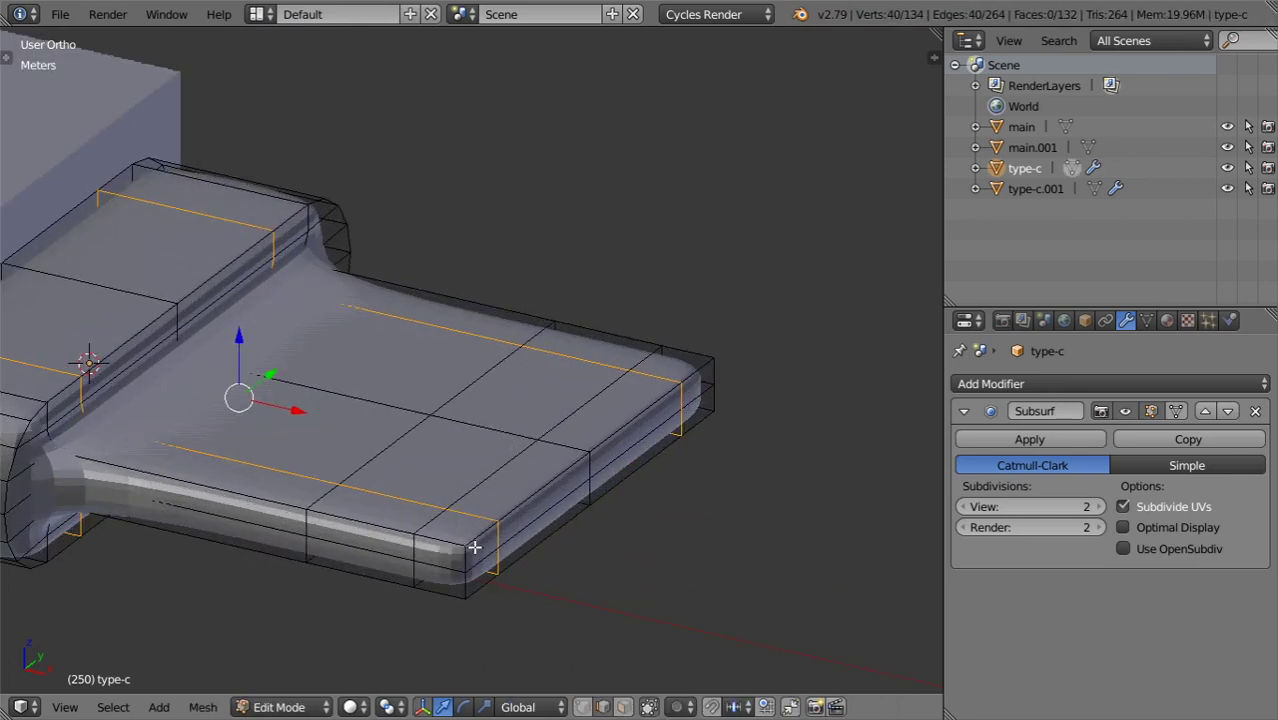
middle_drag(479, 546, 489, 564)
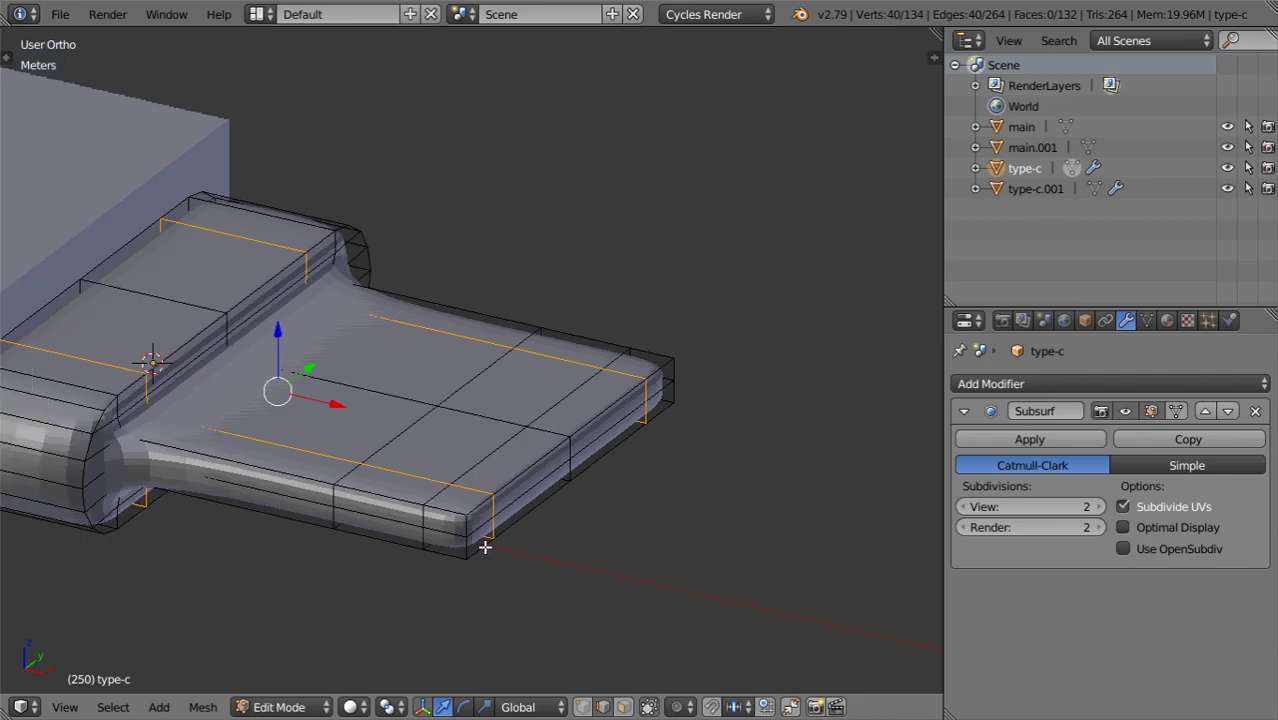
scroll(483, 510, up, 1)
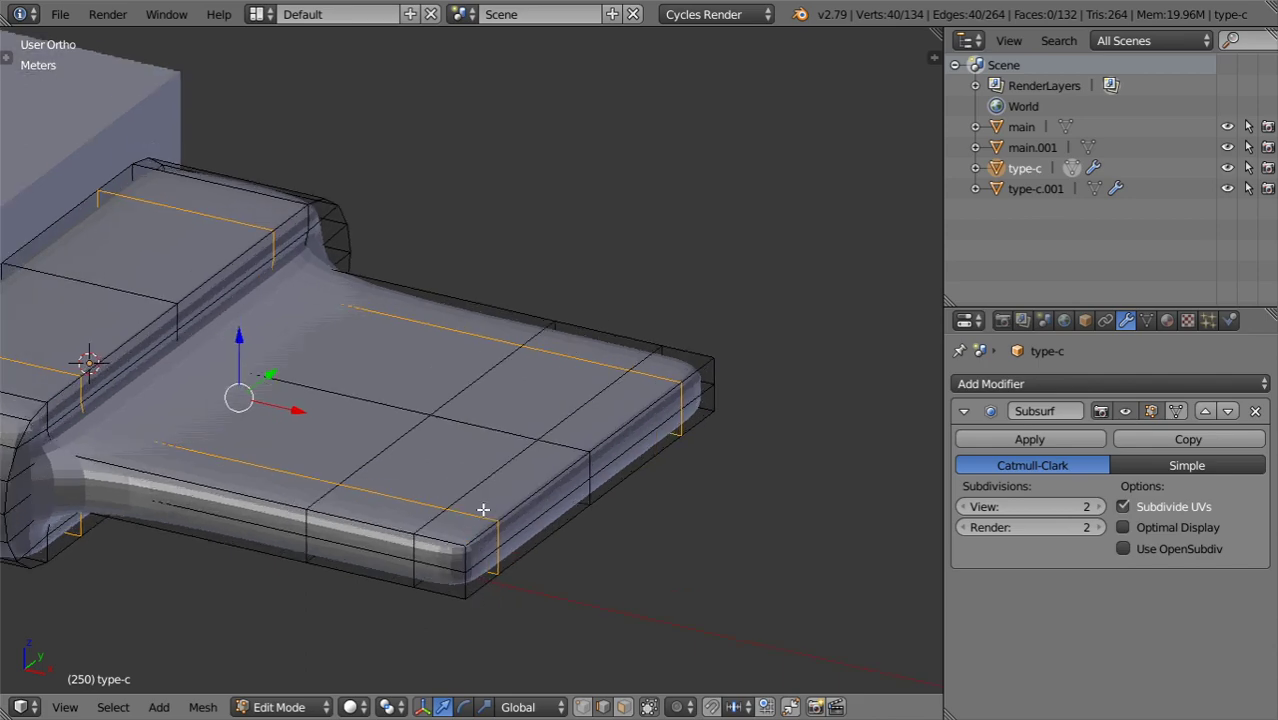
In wireframe top view, scale the vertices at both front corners of the plug slightly inward with the Z axis locked.
key(KP_7)
scroll(552, 515, down, 2)
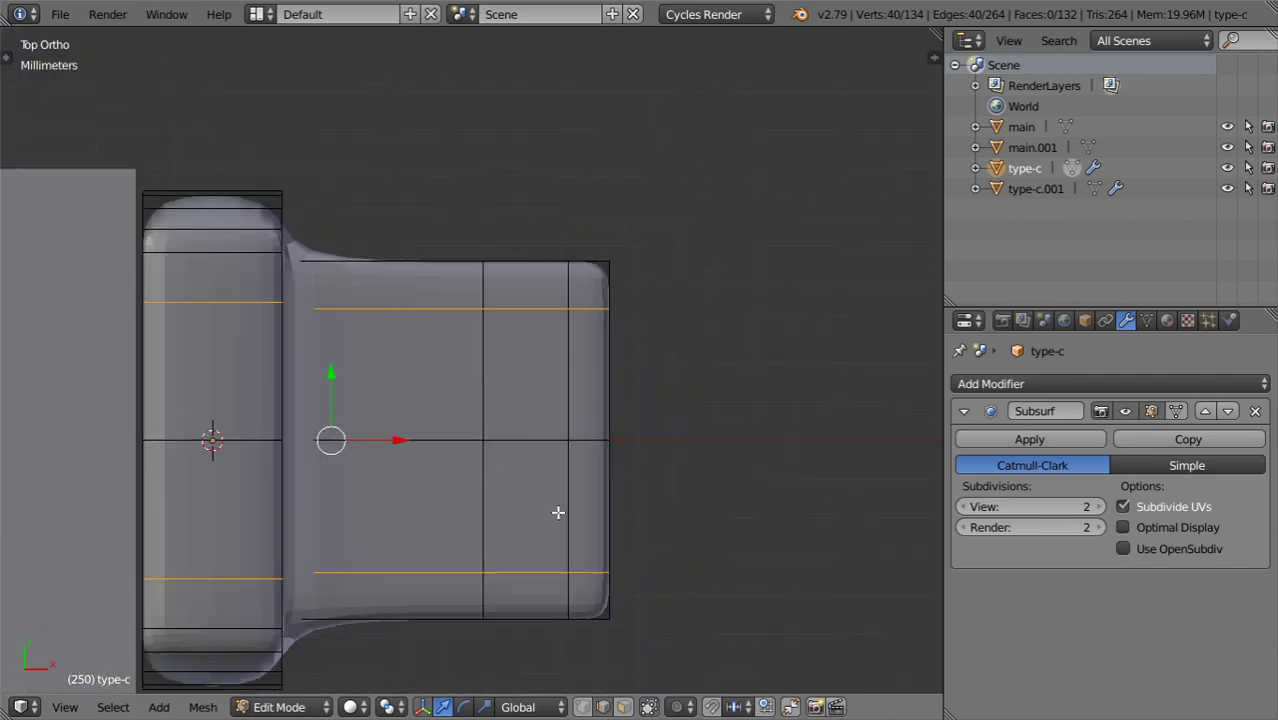
shift+middle_drag(596, 612, 570, 479)
click(590, 713)
key(z)
scroll(650, 567, up, 3)
key(a)
scroll(643, 338, down, 2)
key(b)
drag(612, 118, 572, 146)
key(b)
drag(602, 555, 579, 588)
scroll(708, 571, up, 1)
key(alt+s)
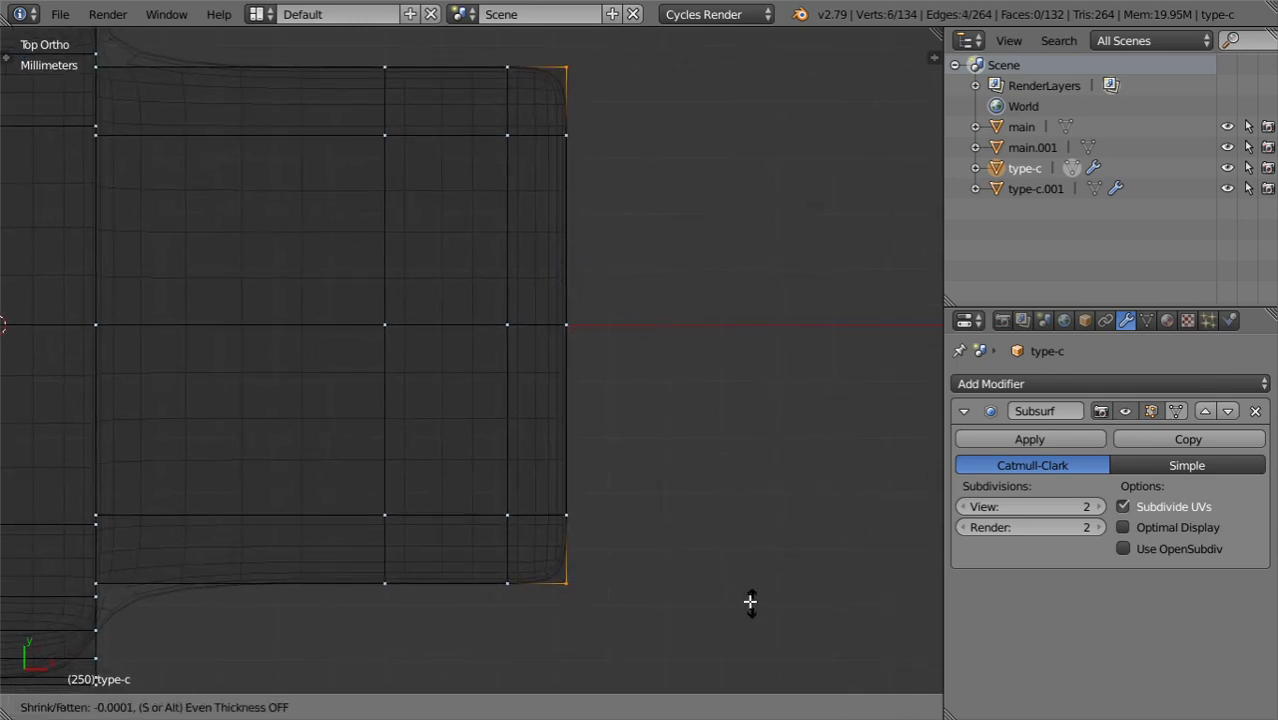
right_click(636, 547)
key(s)
key(shift+z)
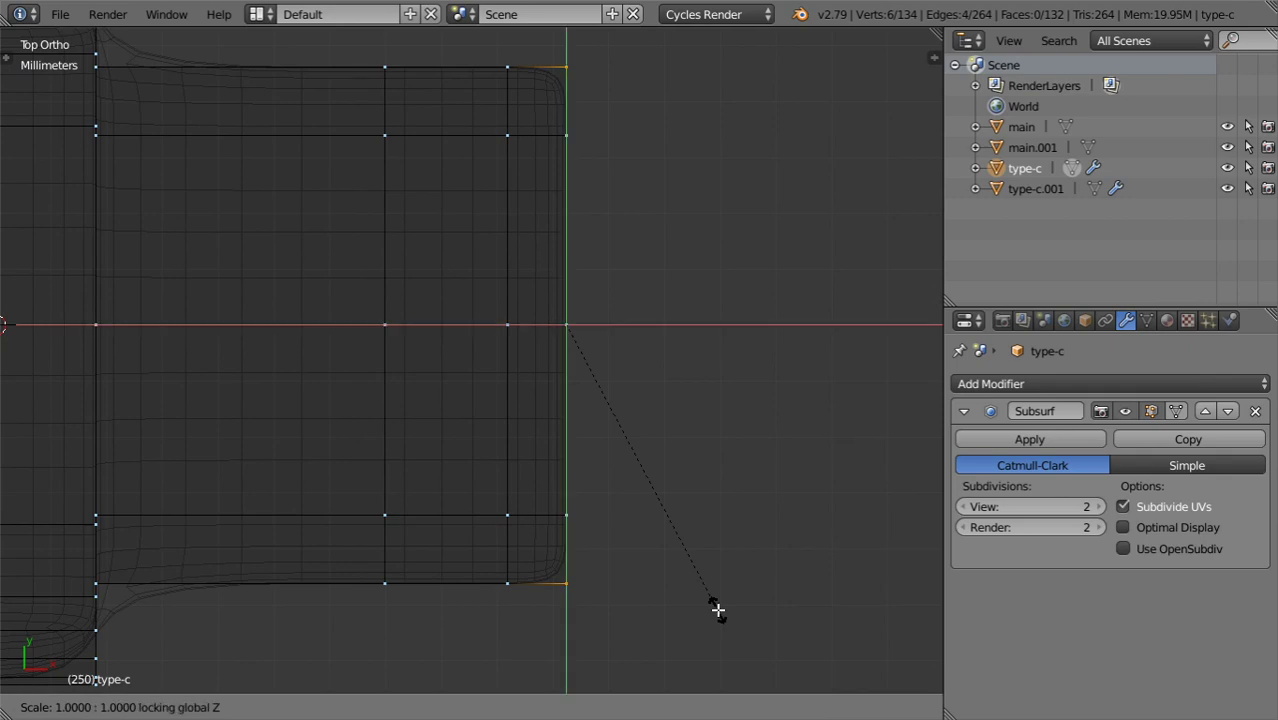
click(677, 517)
Move the front corner vertices back along X by about 0.2 mm and return to solid shading.
key(g)
key(x)
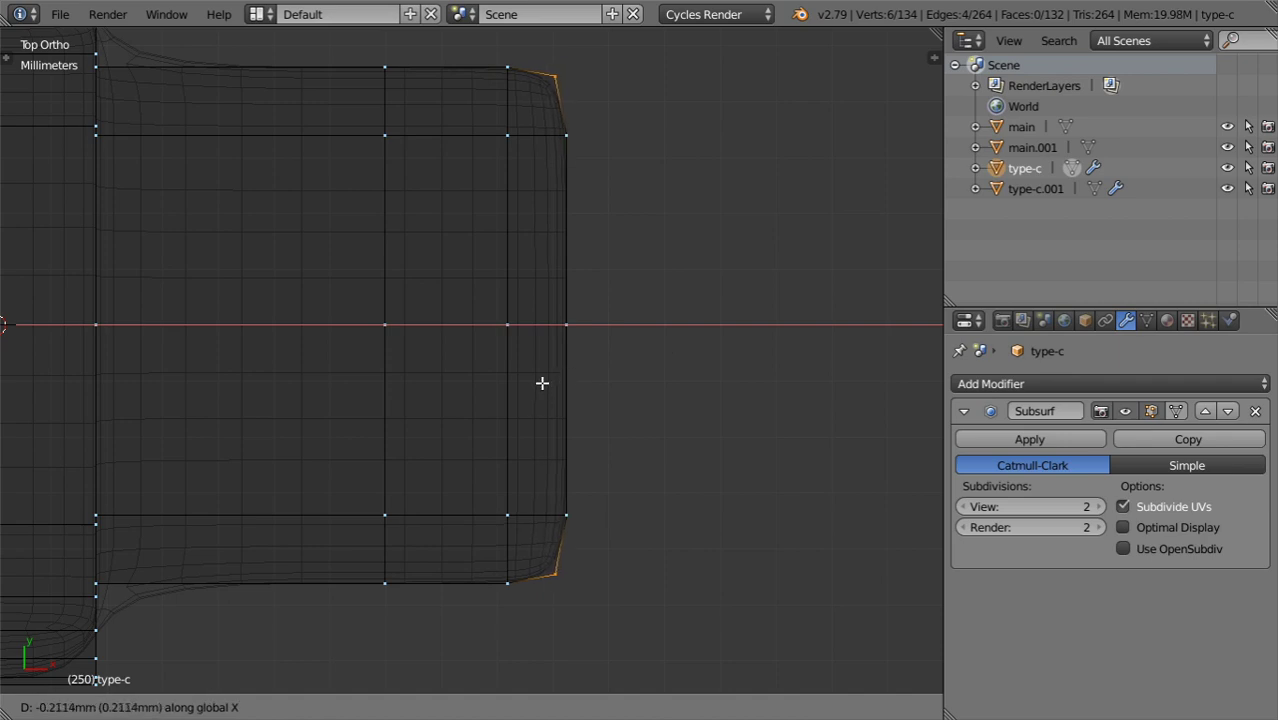
click(537, 384)
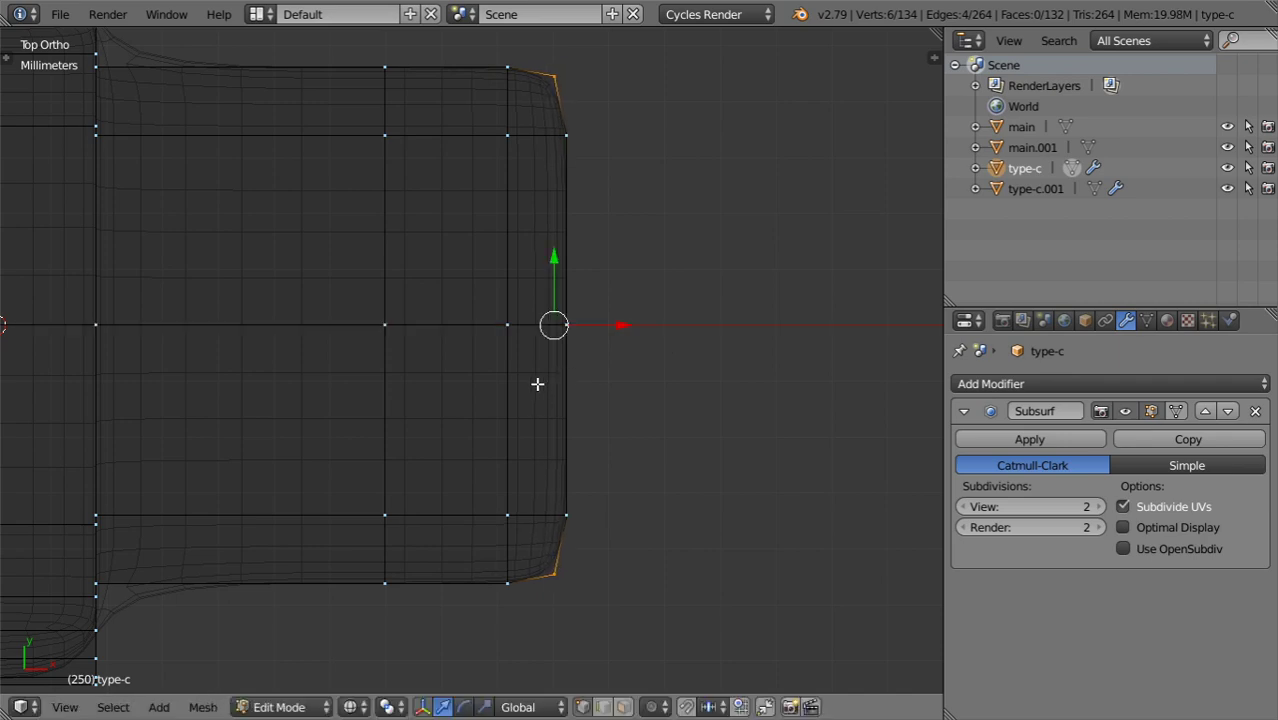
key(z)
key(Tab)
key(Tab)
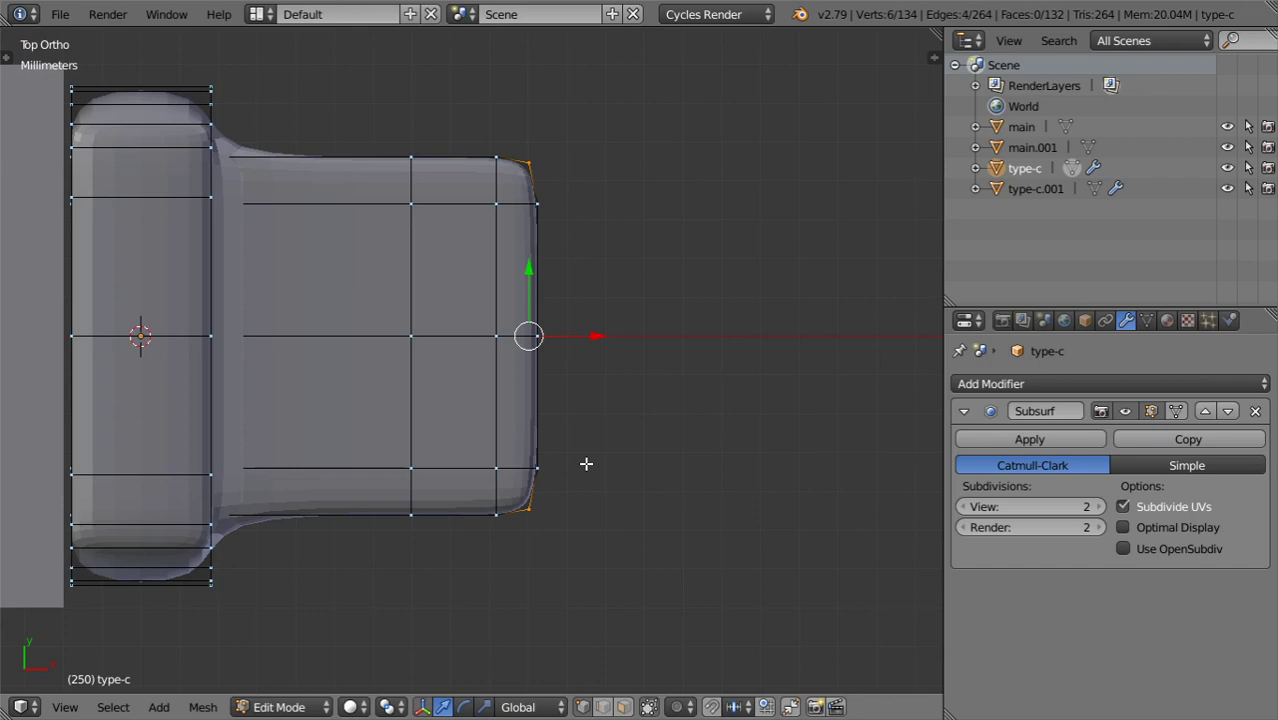
Scale the front corner vertices along Y to about 0.96 and check the rounding in Object Mode.
key(Tab)
scroll(586, 465, up, 4)
key(Tab)
key(s)
key(y)
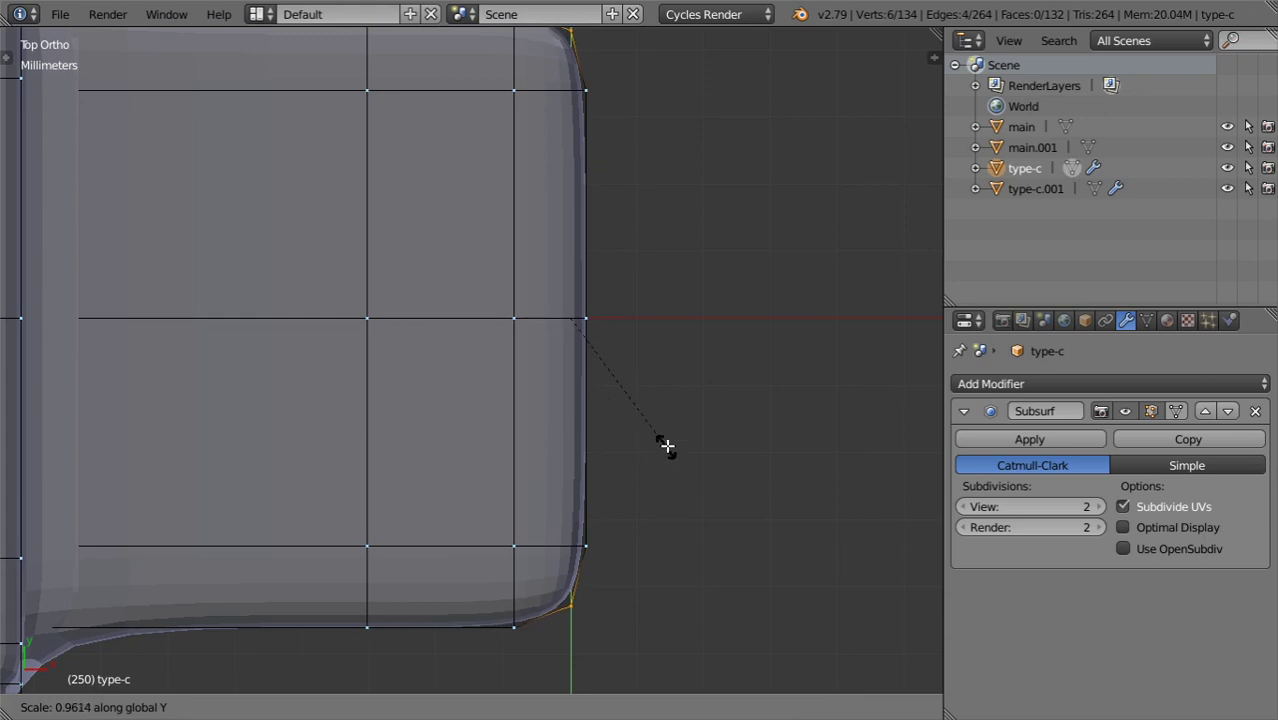
click(662, 470)
key(Tab)
scroll(647, 529, down, 4)
scroll(647, 529, up, 3)
Move the plug's rear crosswise edge loop back along X toward the wide base.
key(Tab)
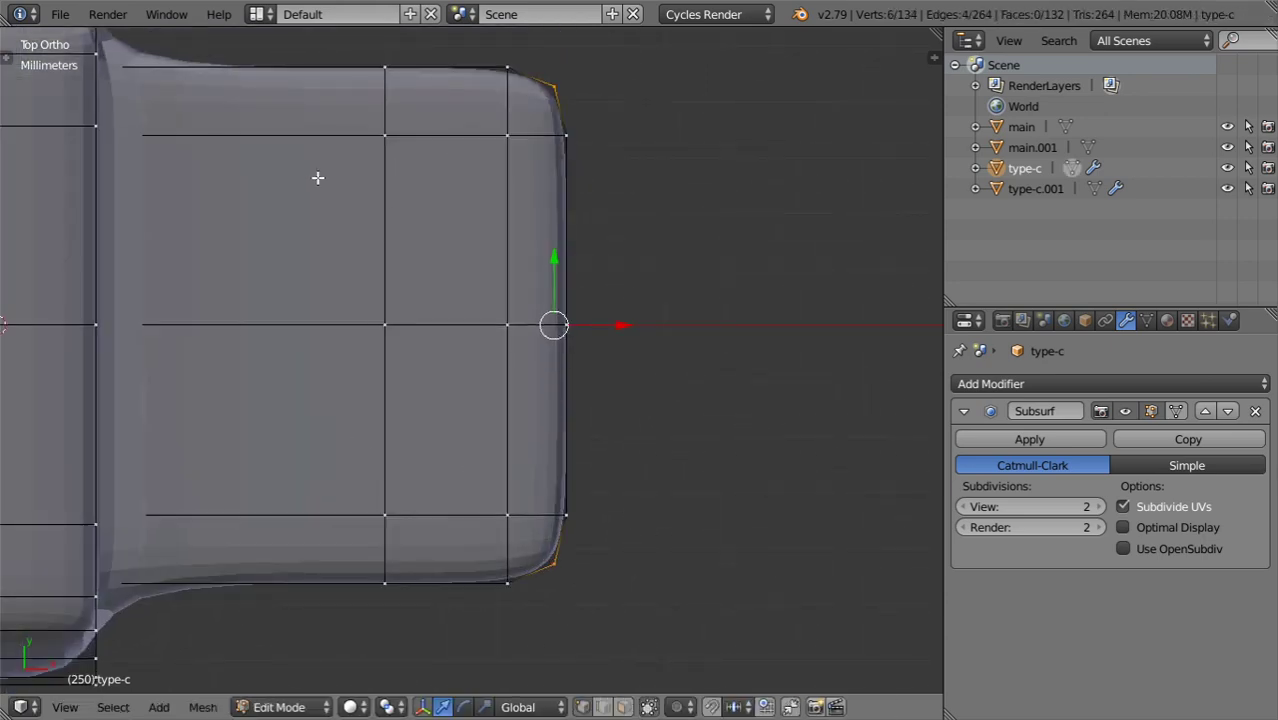
click(622, 707)
right_click(474, 494)
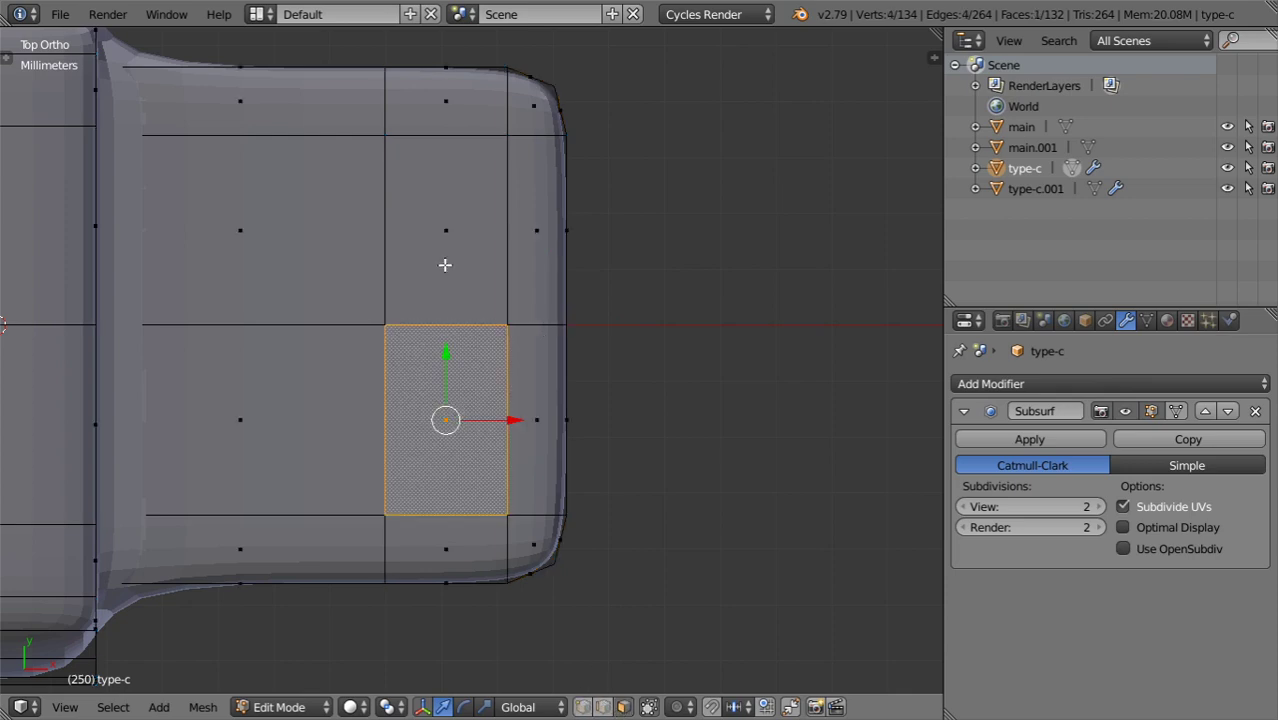
shift+right_click(448, 285)
click(602, 707)
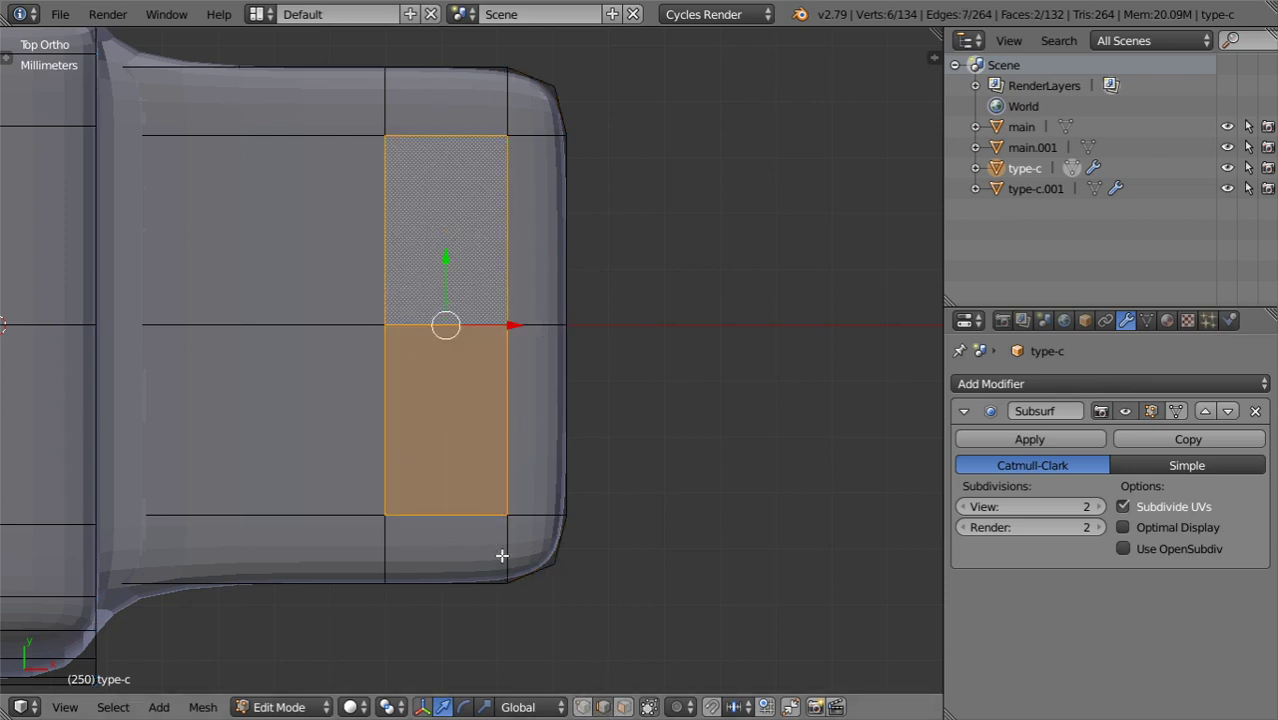
alt+right_click(382, 549)
drag(451, 326, 399, 374)
drag(402, 325, 409, 346)
Extrude the two front middle faces on the plug's upper side and lower them 0.5 mm along Z to form a recess.
click(623, 707)
right_click(471, 457)
shift+right_click(425, 258)
middle_drag(589, 541, 530, 422)
scroll(456, 357, up, 2)
key(e)
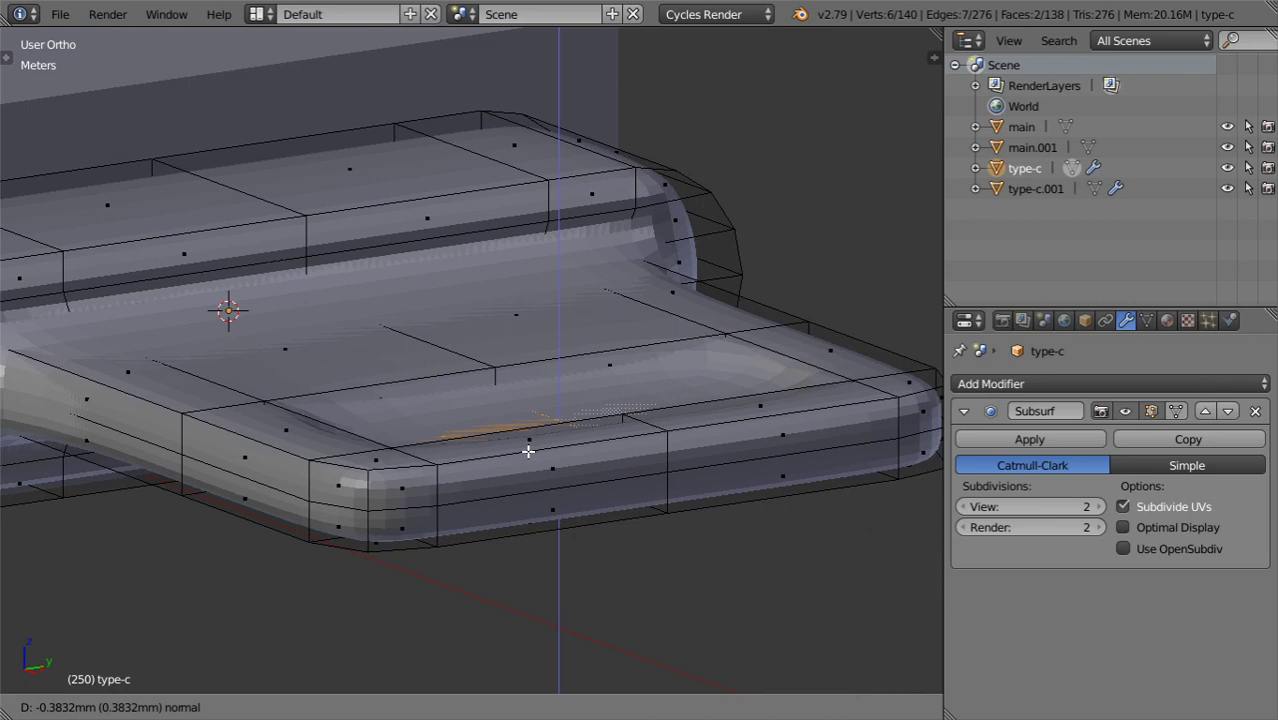
text(-.0012)
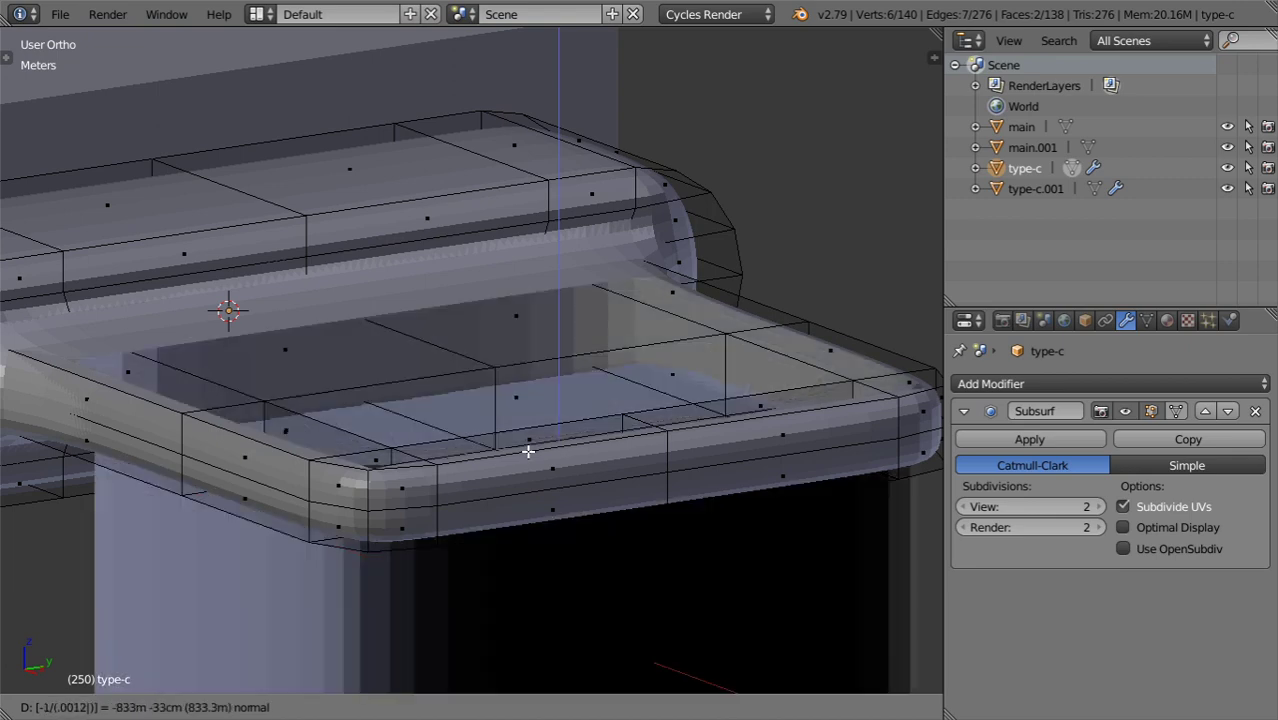
key(Return)
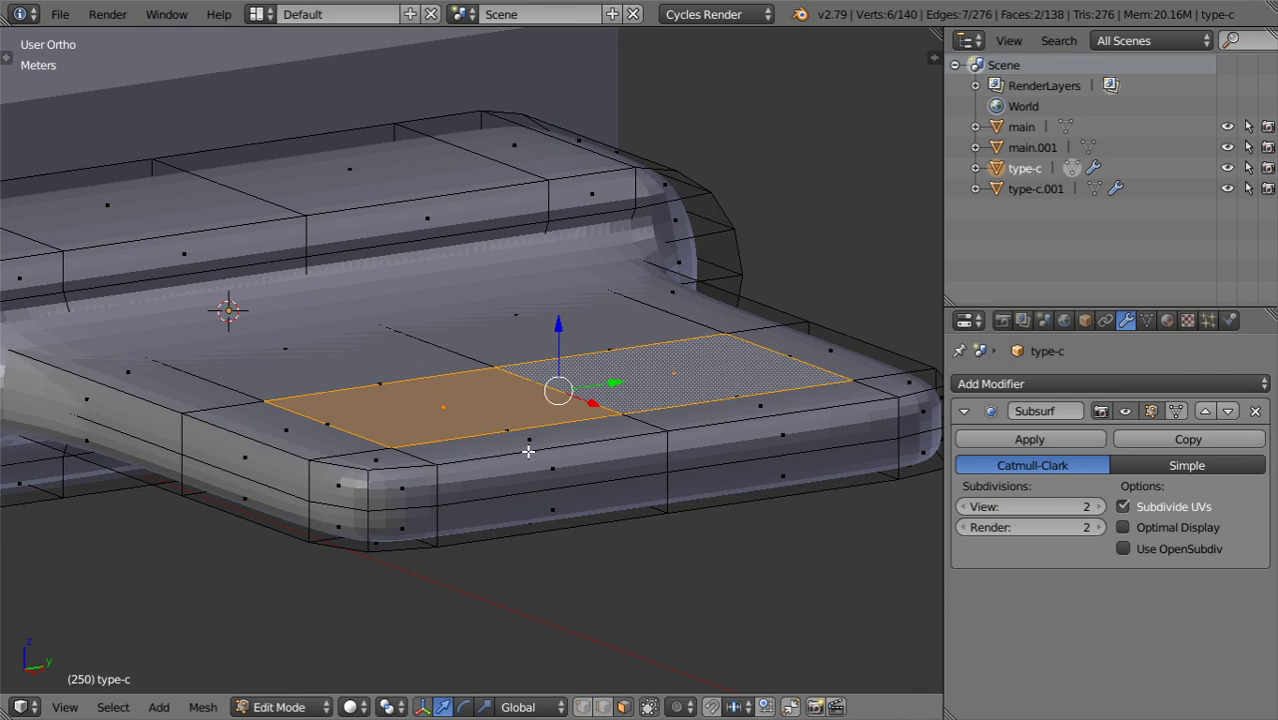
text(gz-.0005)
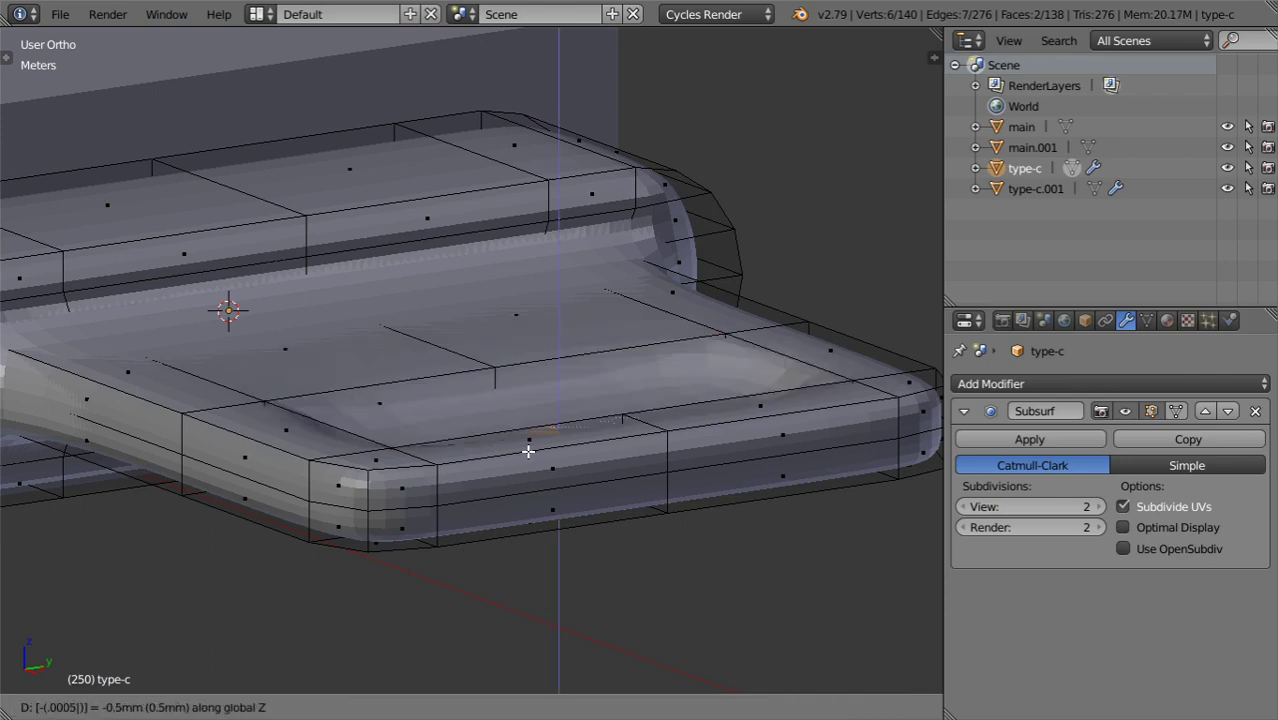
key(Return)
key(Tab)
key(Tab)
Add two edge loops around the recess's side wall, one near its floor and one near its rim.
scroll(528, 451, up, 3)
key(ctrl+r)
click(535, 409)
click(538, 430)
key(ctrl+r)
click(530, 411)
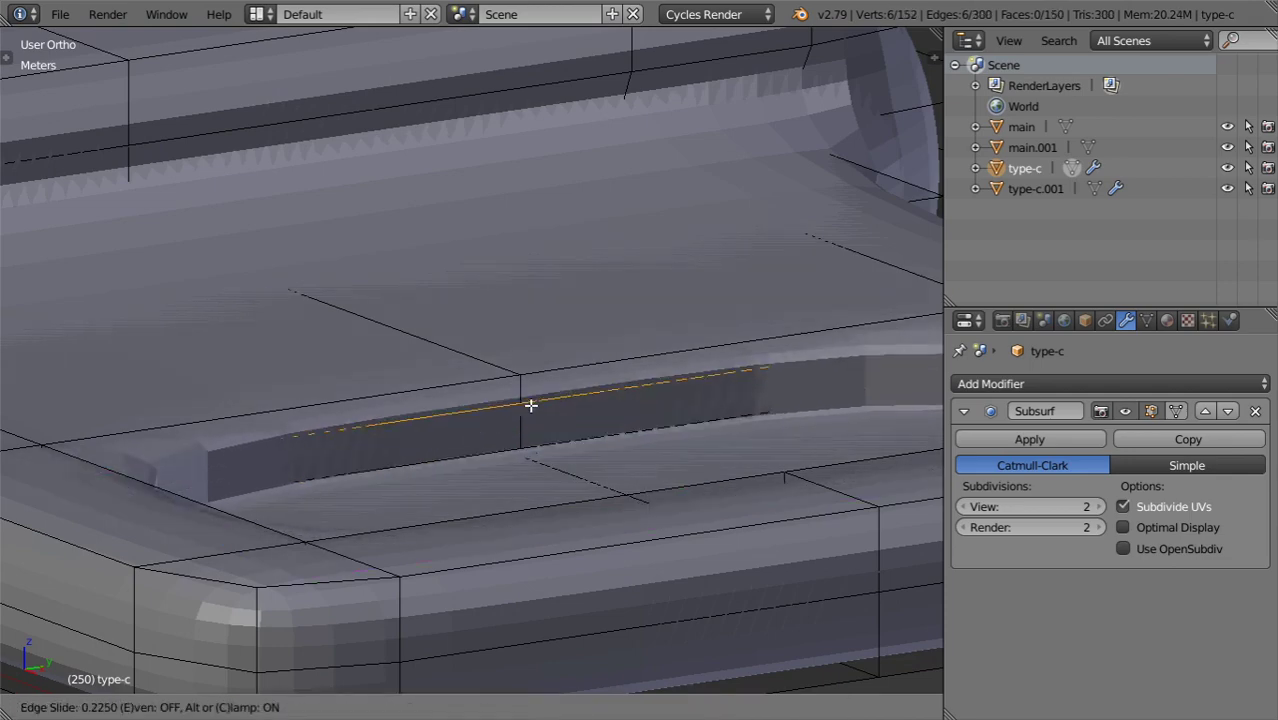
click(539, 384)
Examine the recess in Object Mode at an angle and from above.
key(Tab)
scroll(536, 420, down, 5)
middle_drag(533, 426, 681, 527)
scroll(650, 500, down, 3)
key(Tab)
middle_drag(590, 458, 509, 421)
key(Tab)
scroll(497, 425, up, 2)
key(Tab)
key(Tab)
scroll(490, 450, down, 3)
scroll(490, 455, up, 3)
key(KP_7)
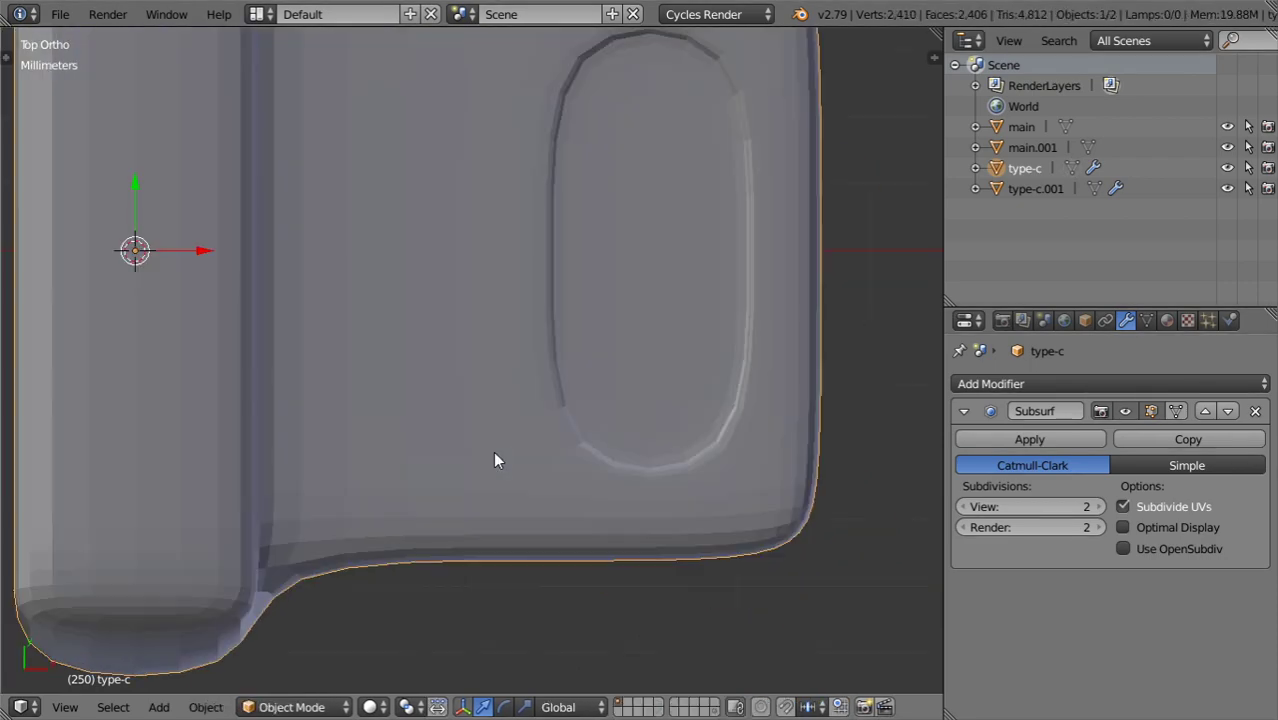
shift+middle_drag(775, 421, 690, 493)
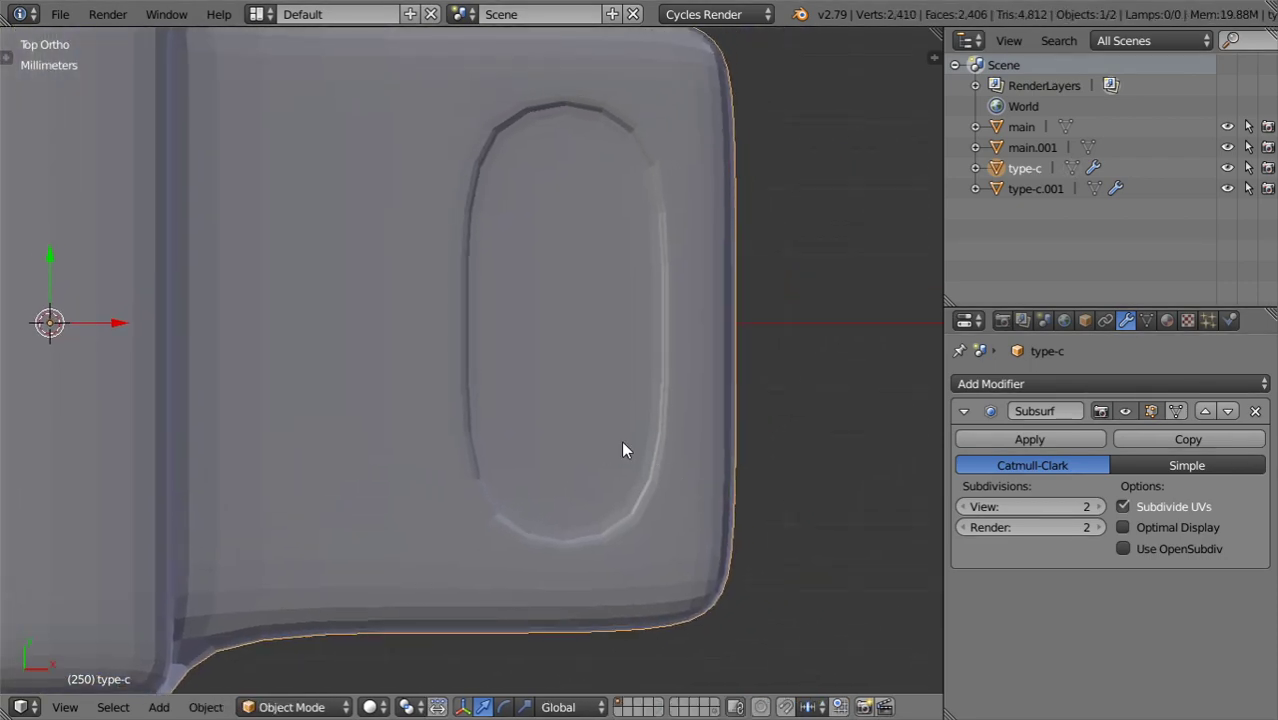
Set the Subsurf subdivisions to 3 for both View and Render.
key(Tab)
key(ctrl+r)
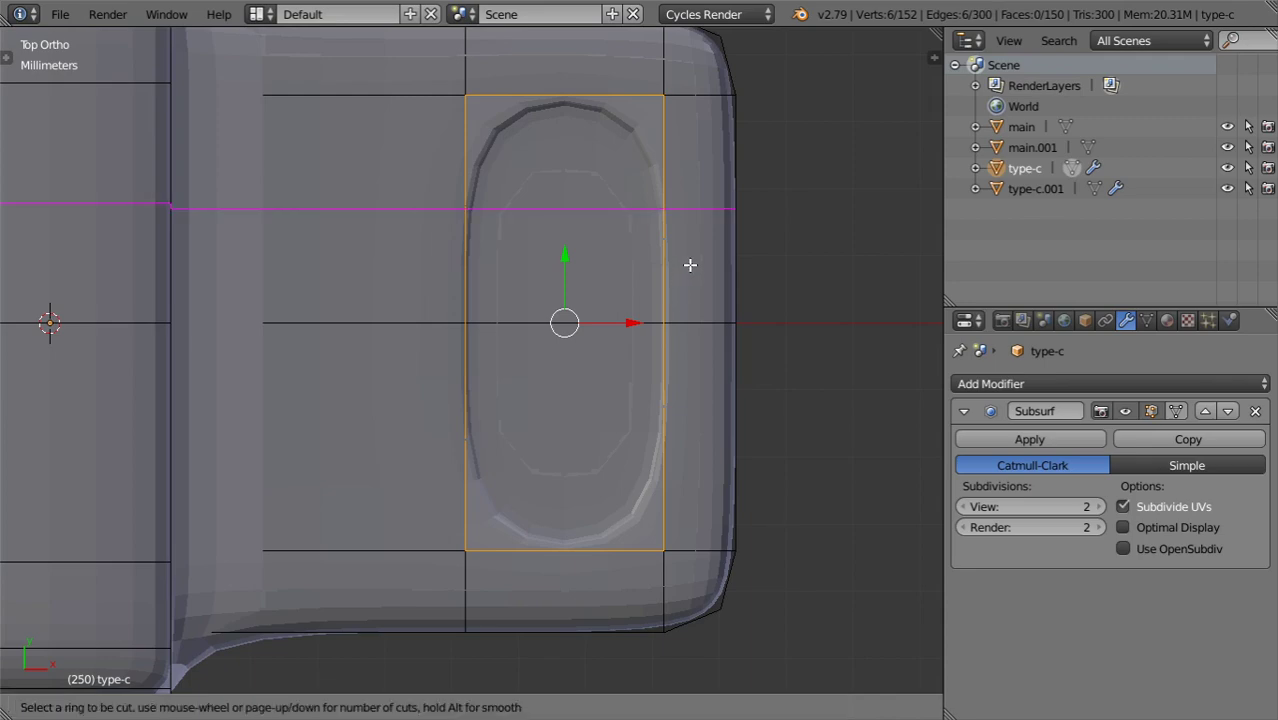
key(Escape)
click(1098, 507)
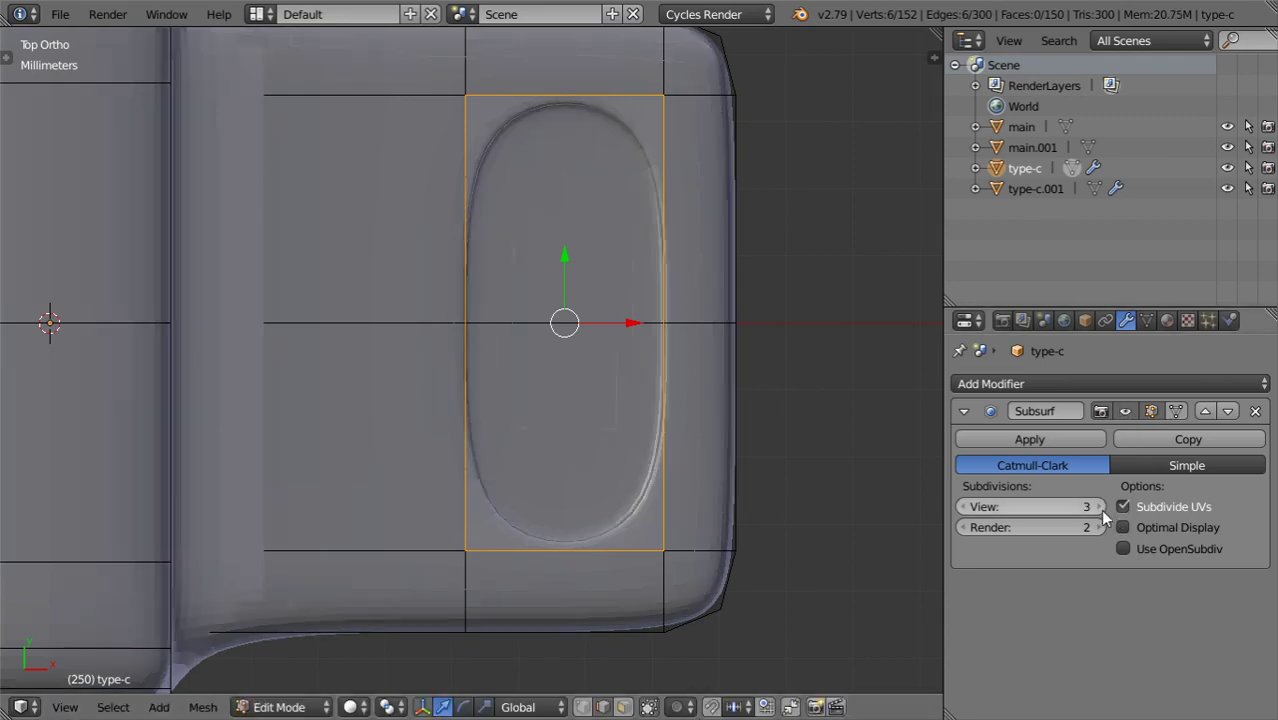
click(1099, 527)
Inspect the subdivided recess at an angle in solid and wireframe display.
key(Tab)
scroll(585, 482, down, 1)
mouse_move(585, 482)
middle_down()
mouse_move(486, 358)
mouse_move(548, 468)
mouse_move(599, 366)
middle_up()
key(Tab)
scroll(520, 420, up, 2)
key(z)
middle_drag(608, 462, 622, 533)
key(Tab)
scroll(622, 533, up, 3)
key(z)
scroll(622, 533, down, 2)
Apply smooth shading to the type-c object.
key(t)
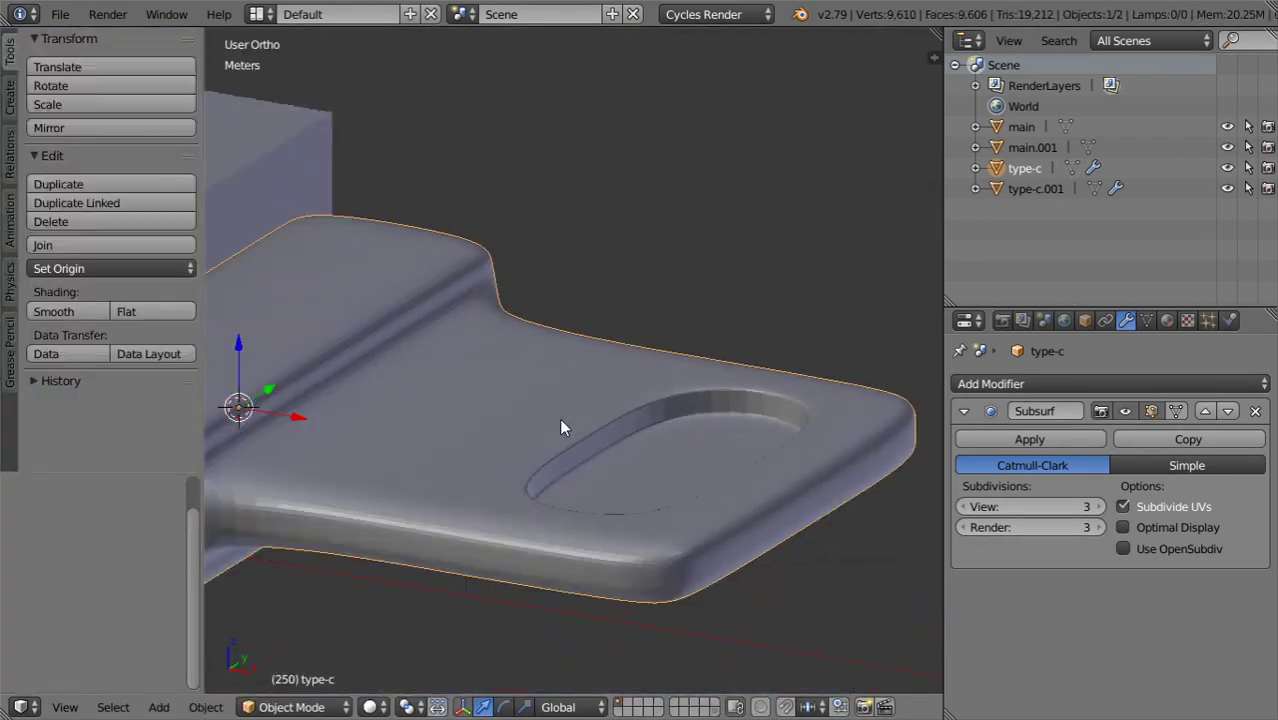
click(101, 318)
key(t)
scroll(478, 451, down, 2)
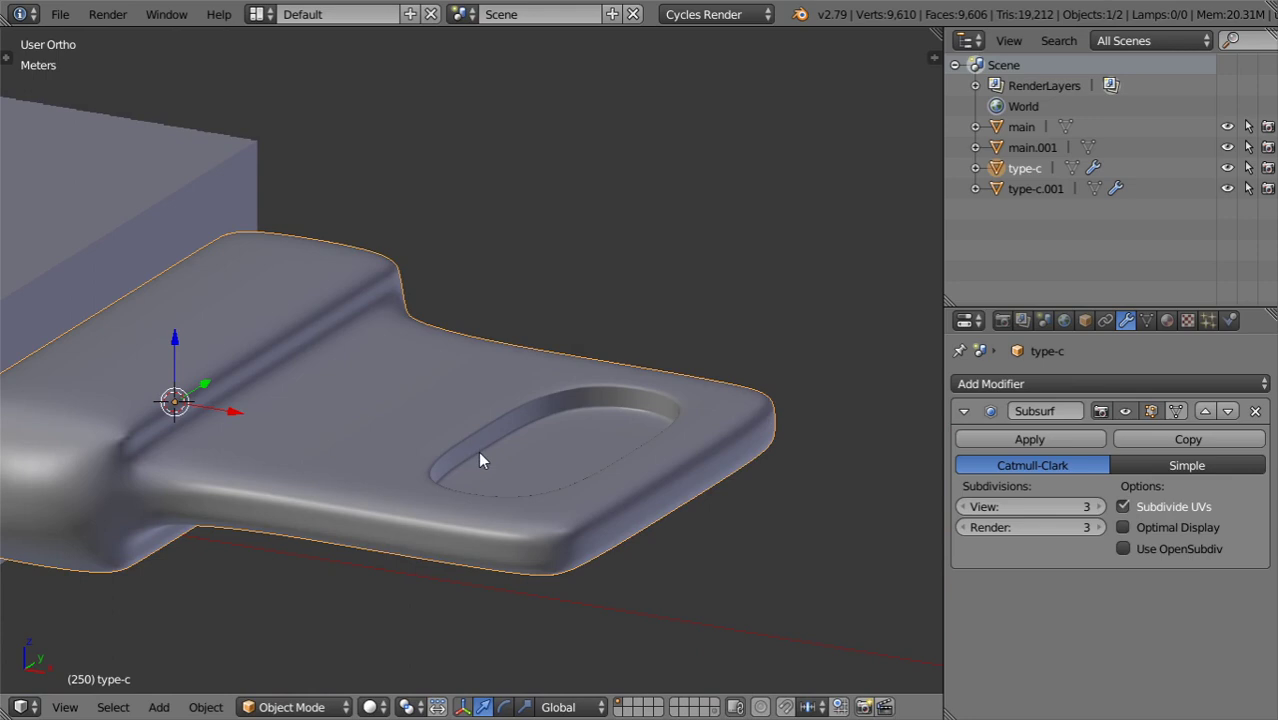
Compare the recess outline with its mesh cage in top view.
middle_drag(478, 451, 478, 519)
key(KP_7)
scroll(531, 454, up, 1)
key(Tab)
key(Tab)
scroll(575, 402, down, 3)
key(Tab)
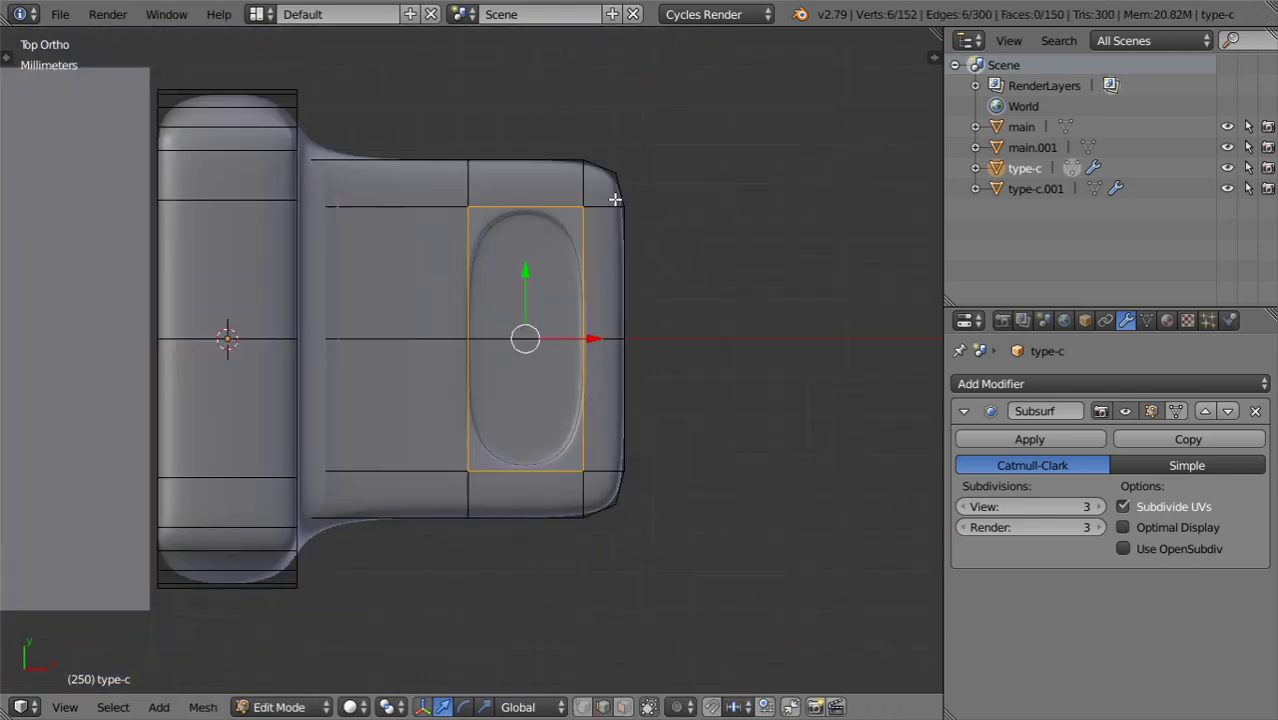
scroll(601, 344, up, 3)
key(Tab)
key(Tab)
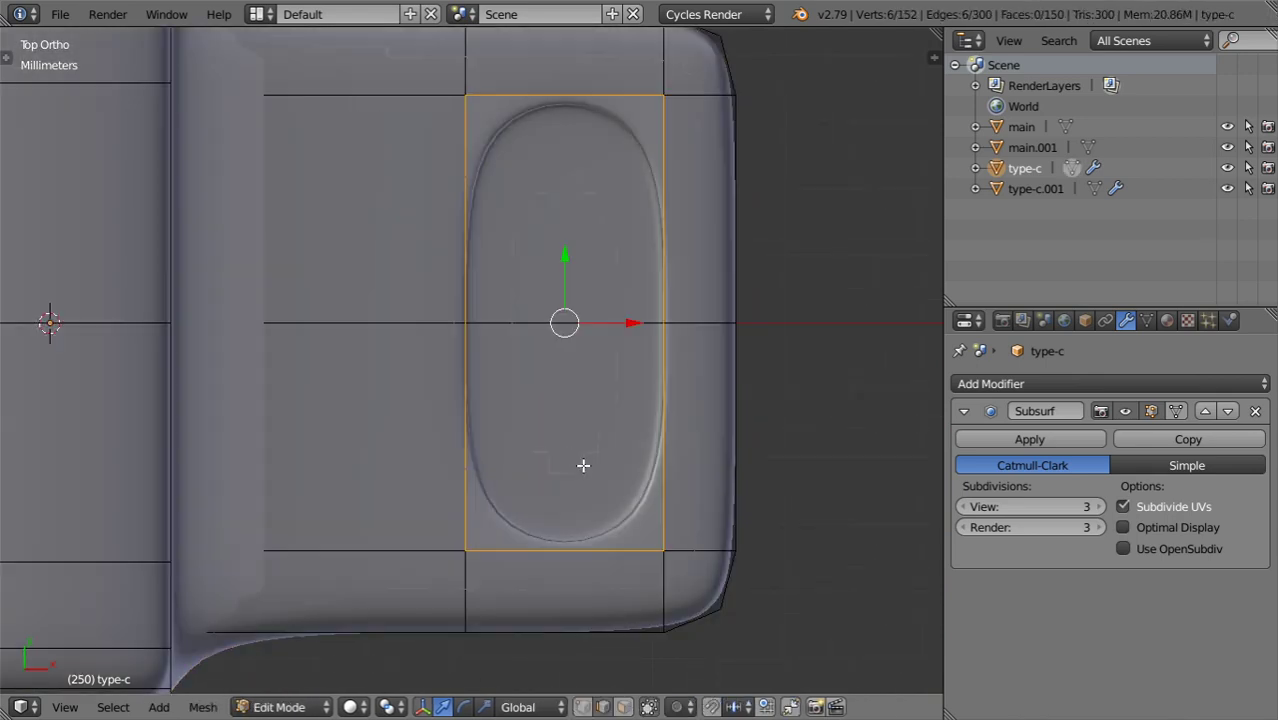
click(625, 707)
click(619, 518)
key(g)
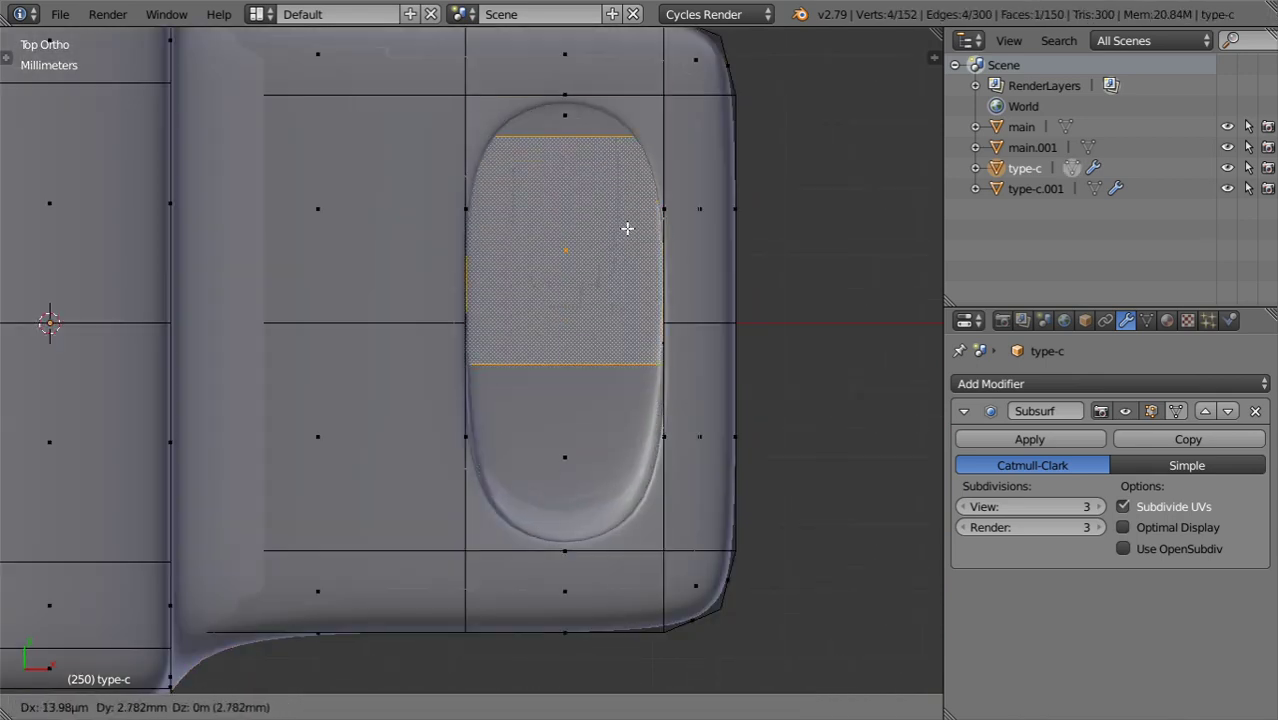
right_click(637, 211)
Select the whole type-c mesh and remove its doubled vertices.
key(a)
key(a)
key(w)
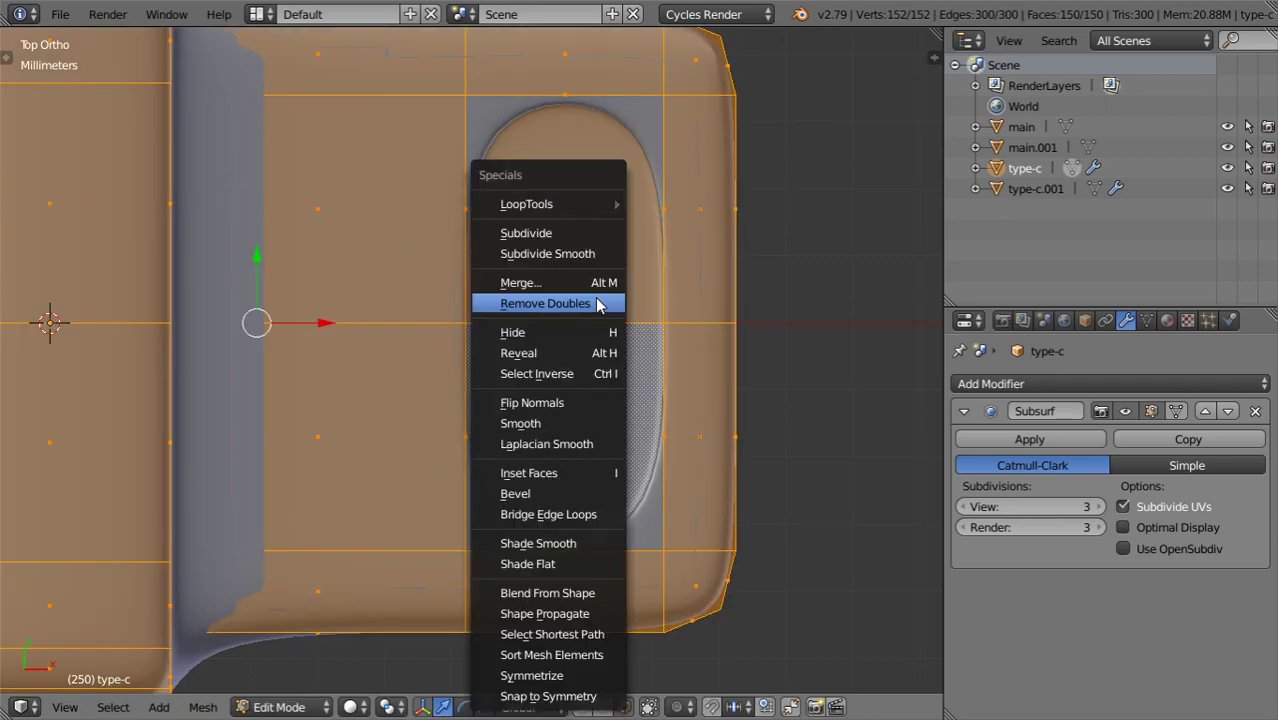
click(596, 303)
key(Tab)
key(Tab)
Cut two new edge loops into the recess's side wall, one close to the floor and one close to the upper rim.
middle_drag(616, 399, 662, 368)
shift+middle_drag(625, 482, 593, 231)
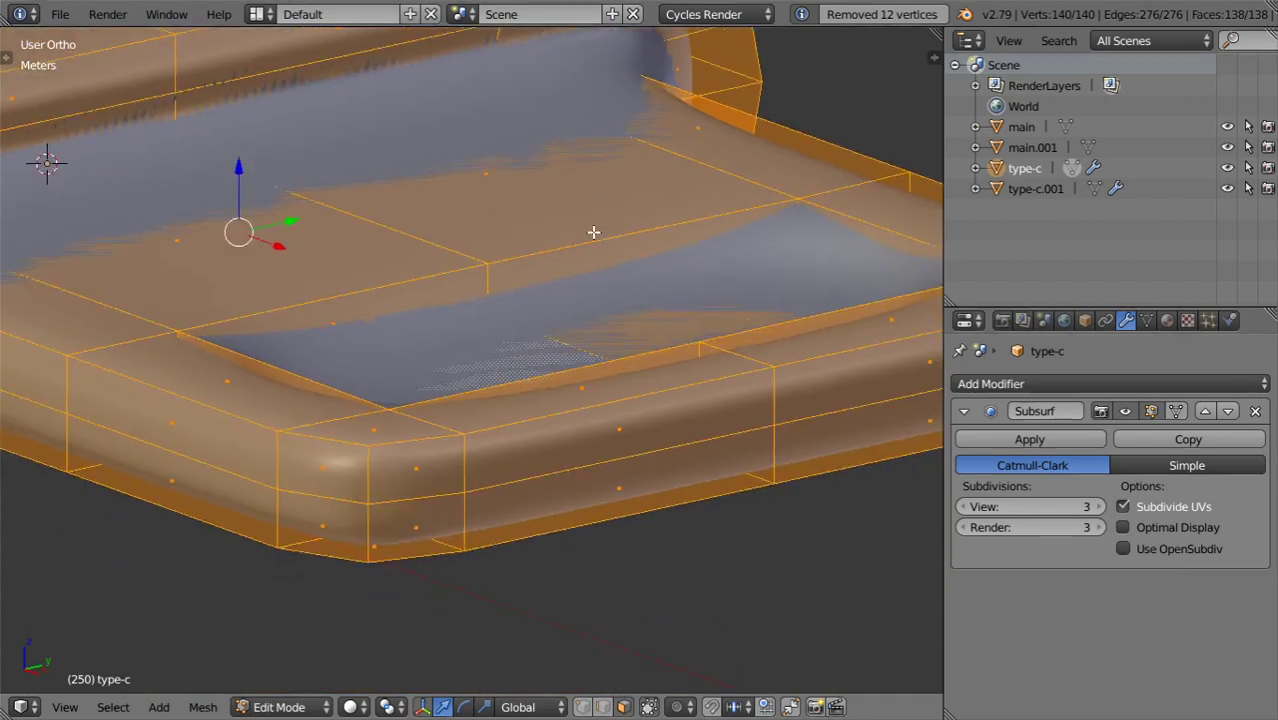
scroll(576, 256, up, 3)
key(ctrl+r)
click(526, 243)
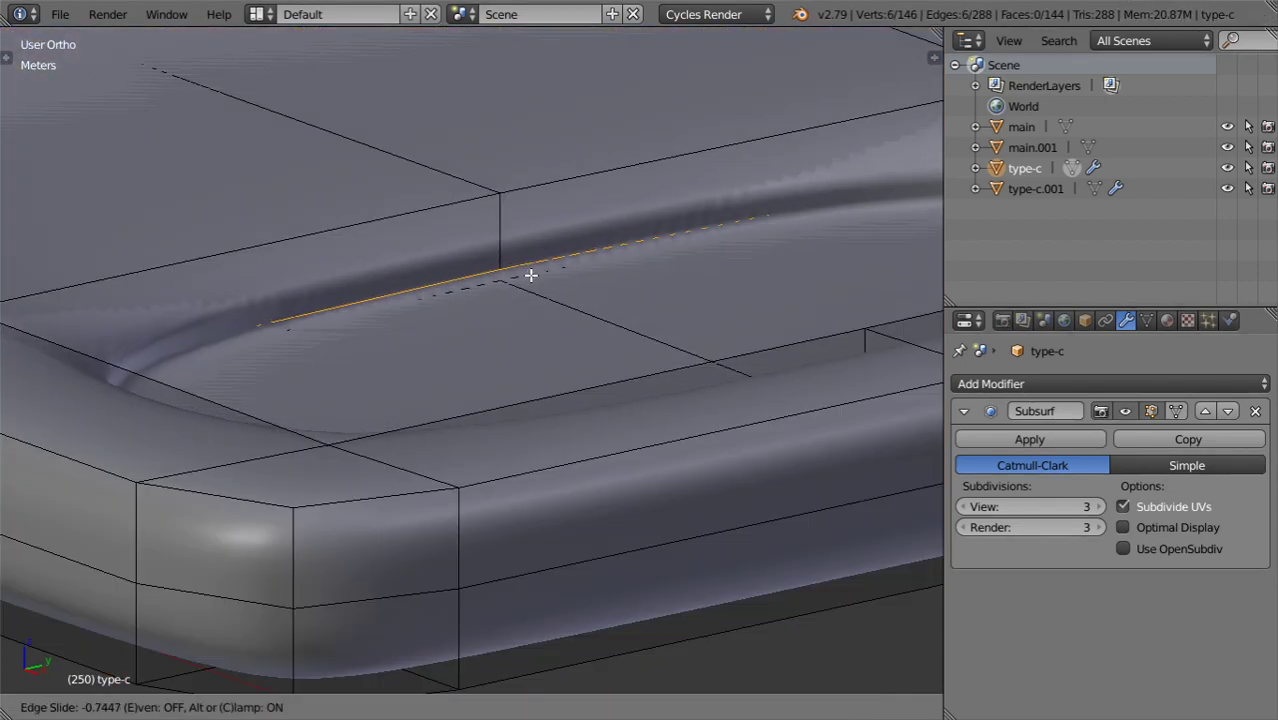
click(531, 275)
key(ctrl+r)
click(491, 242)
click(499, 231)
Check the sharpened recess in Object Mode at an angle and in top view.
key(Tab)
scroll(491, 290, down, 5)
middle_drag(492, 299, 592, 414)
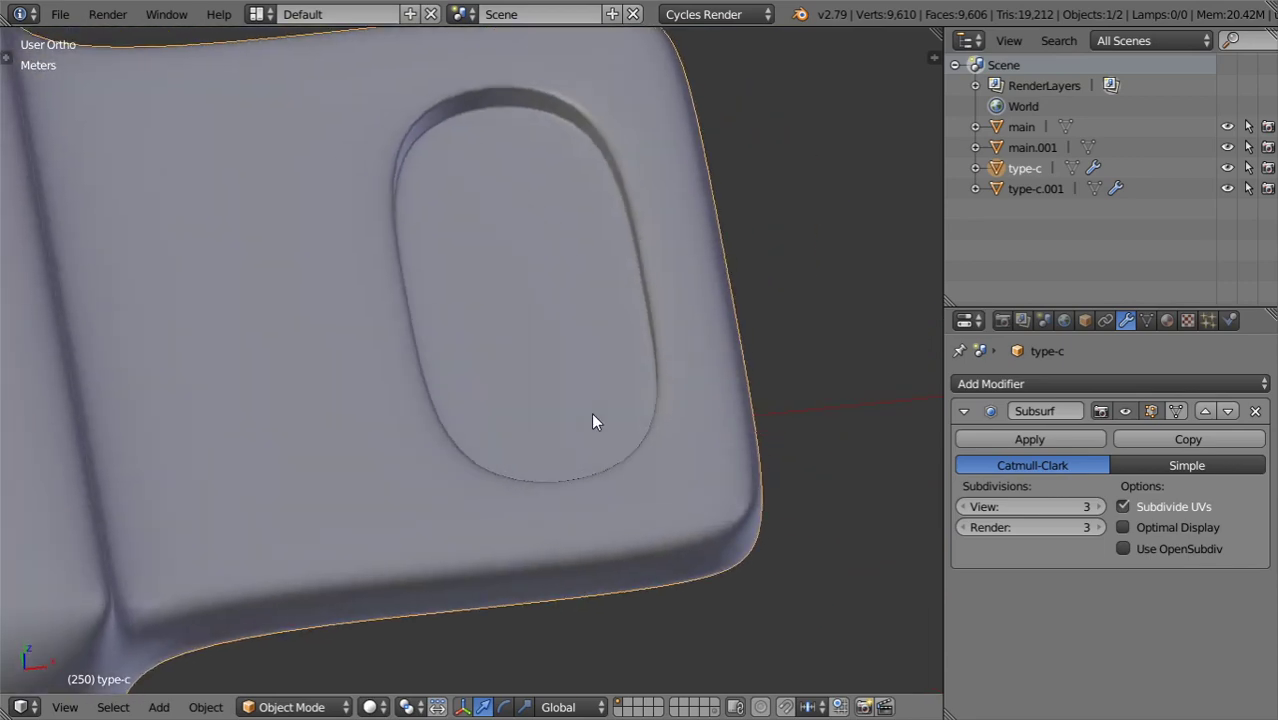
key(KP_7)
scroll(592, 414, down, 2)
scroll(591, 412, up, 4)
key(Tab)
key(Tab)
key(Tab)
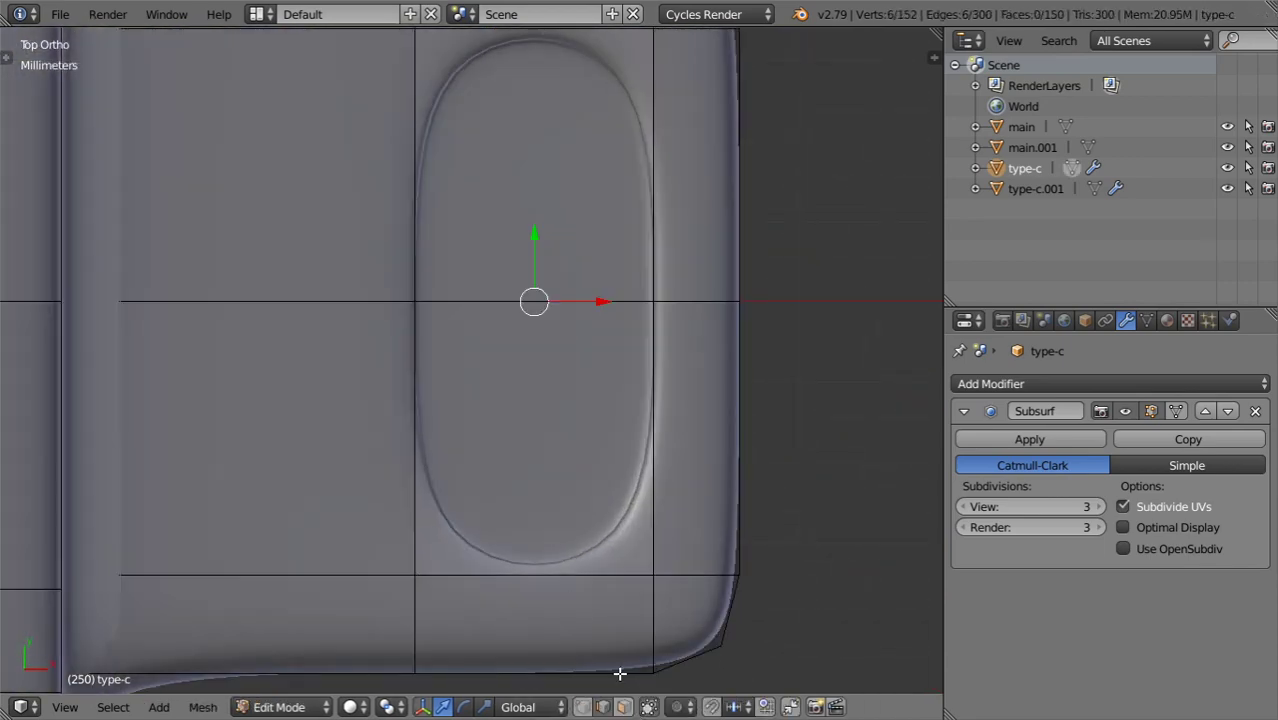
Select the recess floor face on the negative Y side and snap the 3D cursor to it.
click(622, 705)
key(shift+s)
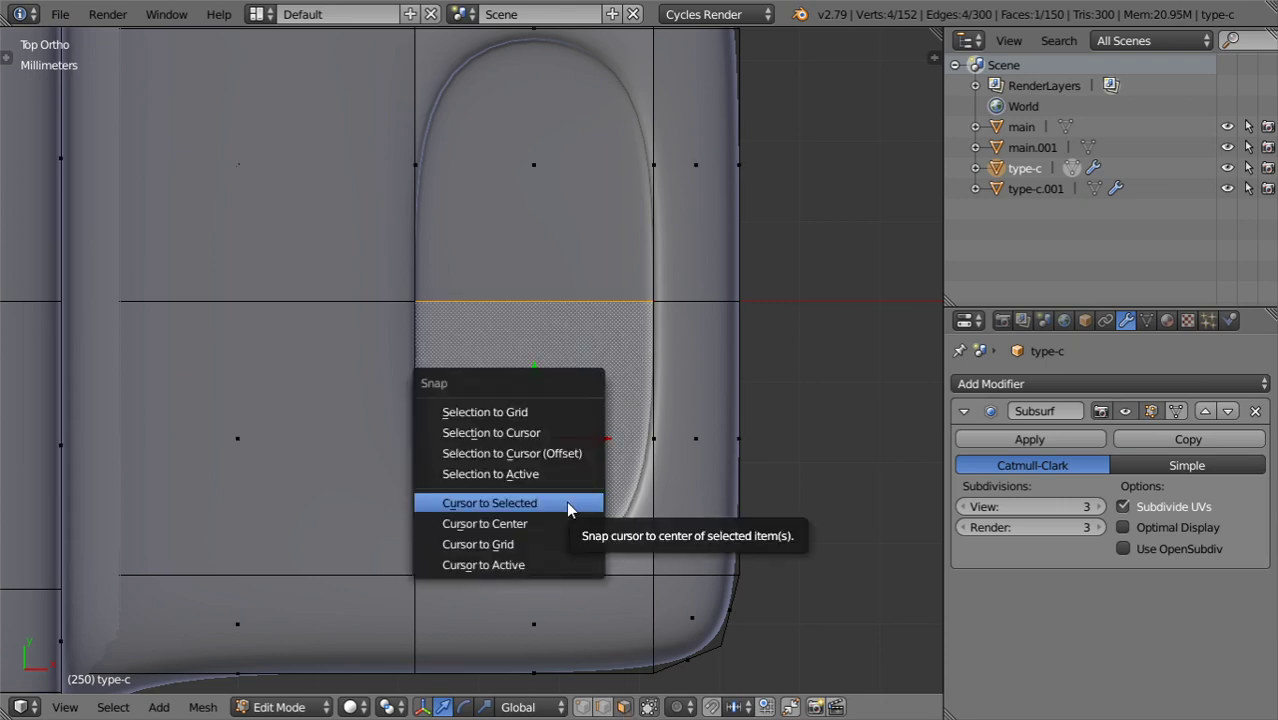
click(566, 501)
key(Tab)
key(shift+a)
key(Escape)
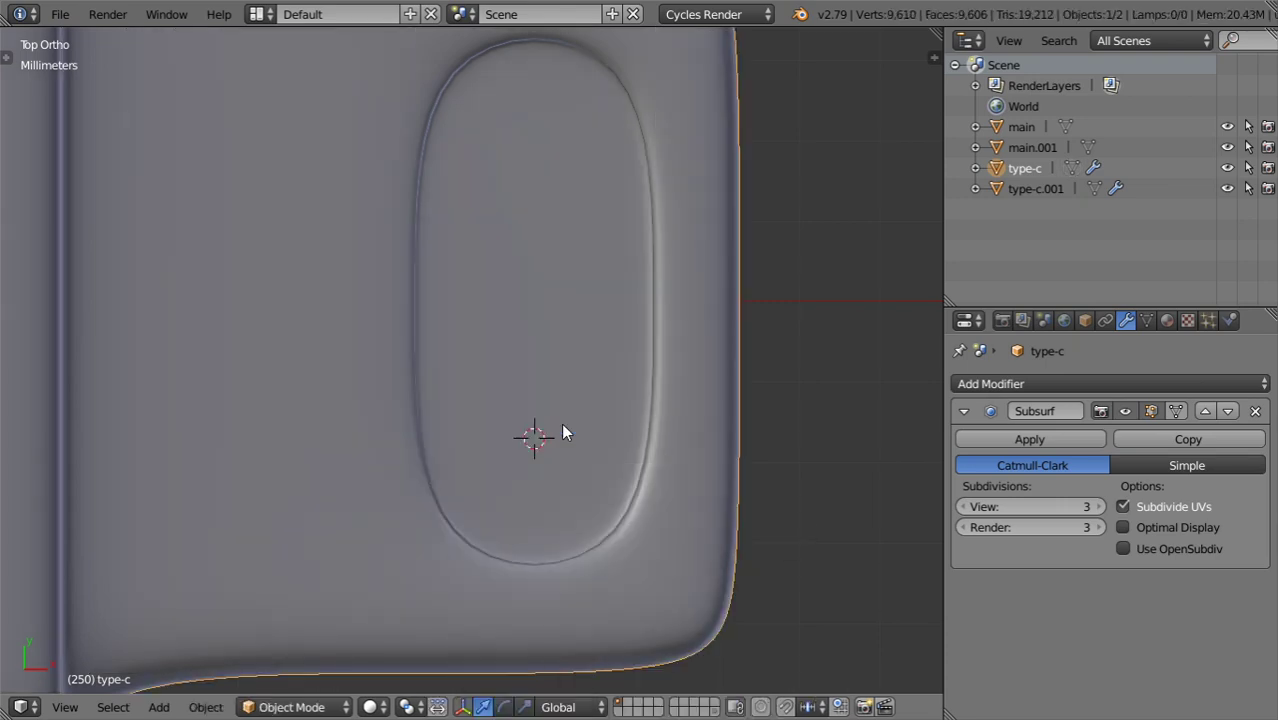
key(Tab)
Add a plane at the 3D cursor and scale it down by 0.1, 0.01 and 0.1 in succession.
key(shift+a)
click(561, 423)
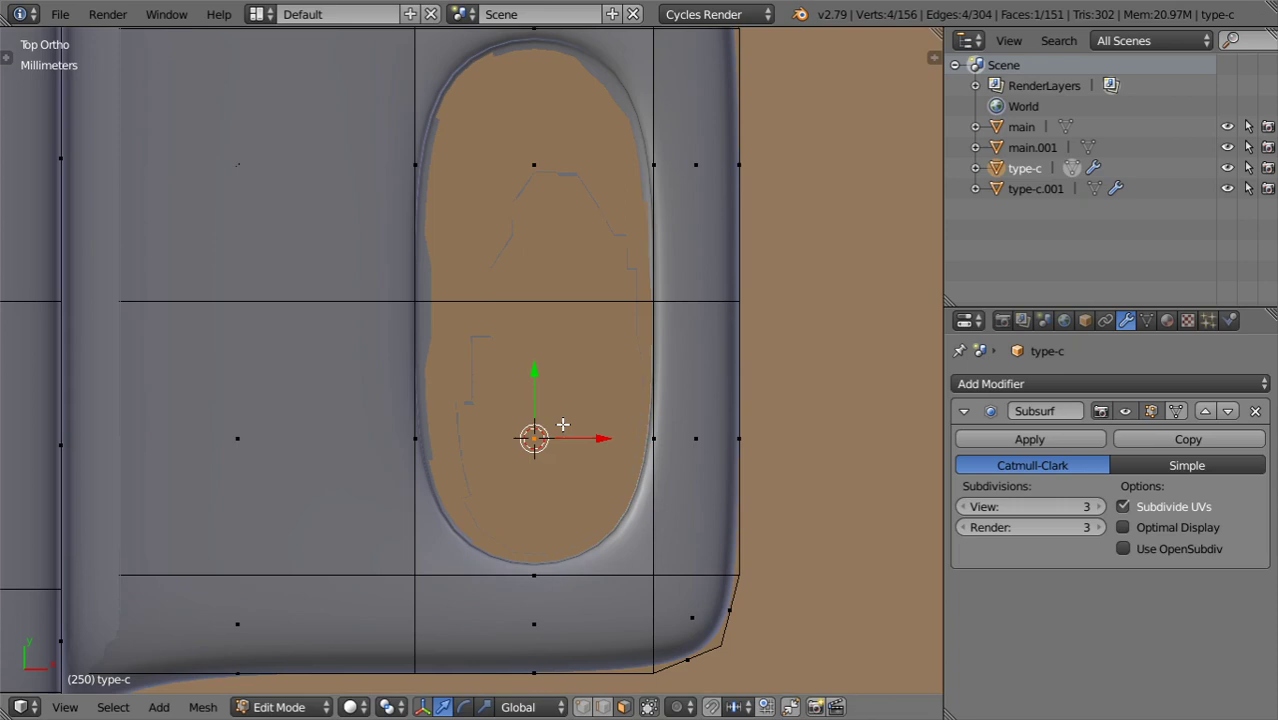
text(s.)
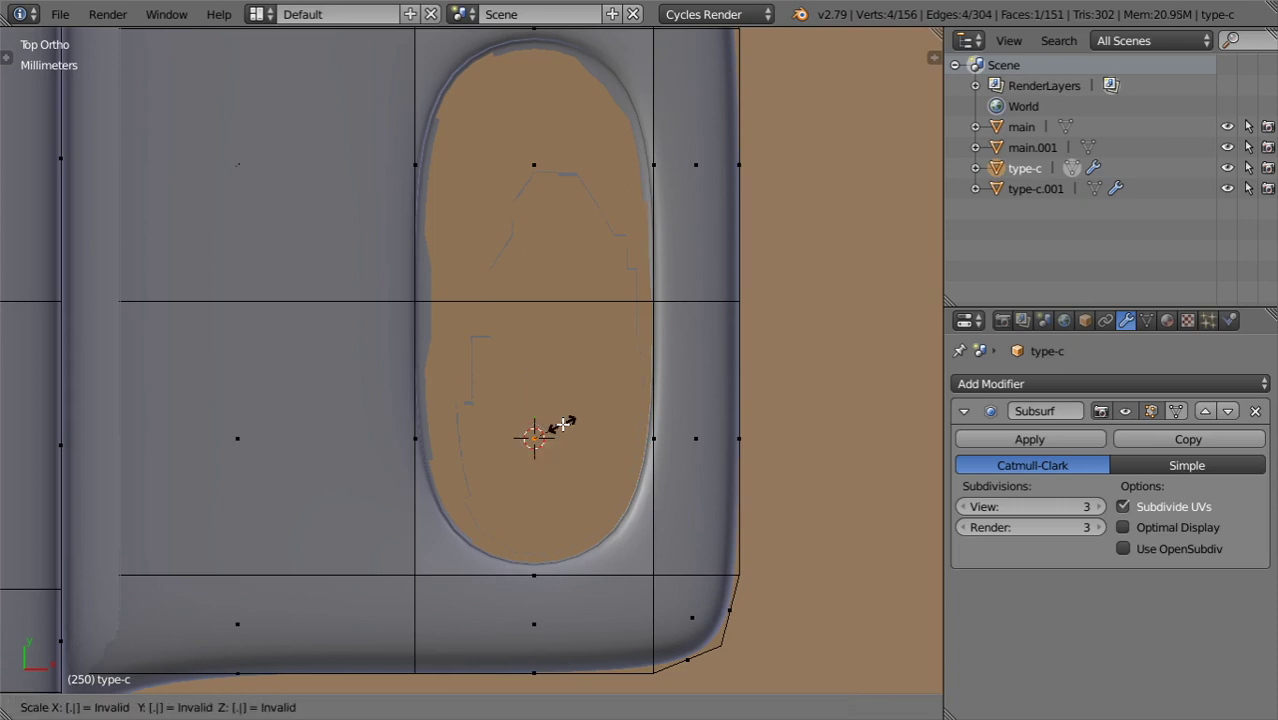
text(1)
key(Return)
text(s.01)
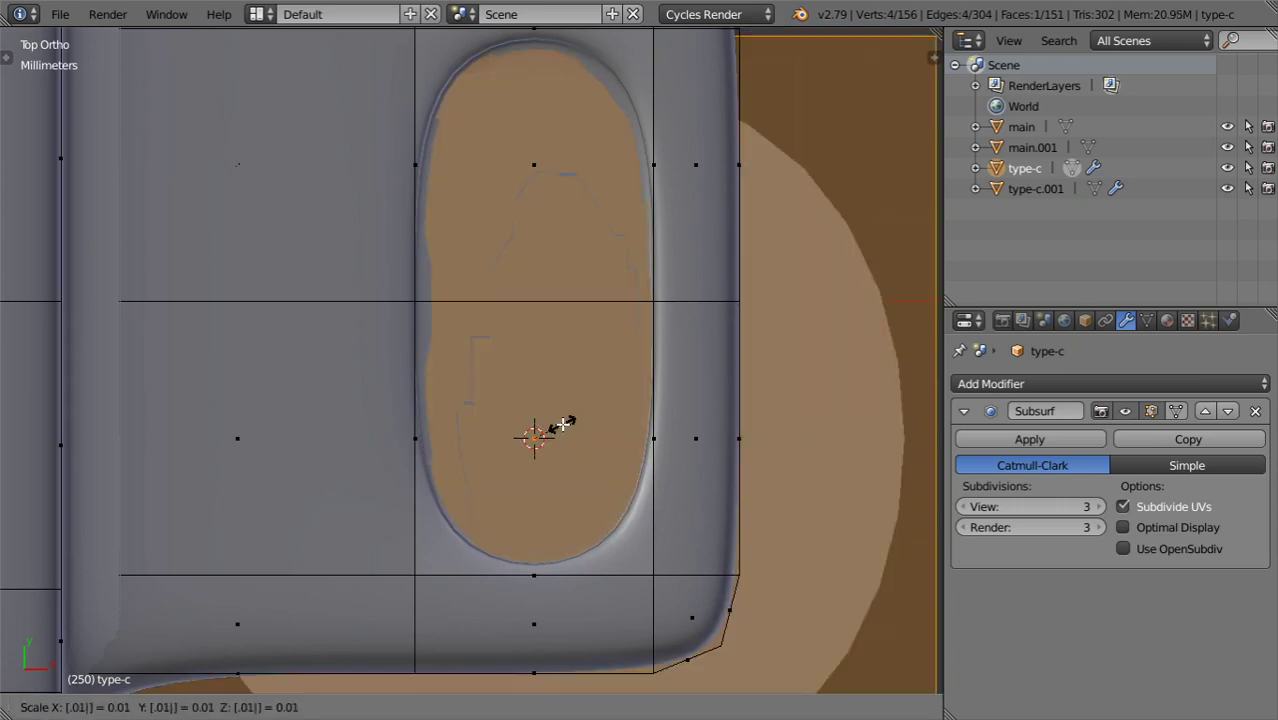
key(Return)
text(s.1)
key(Return)
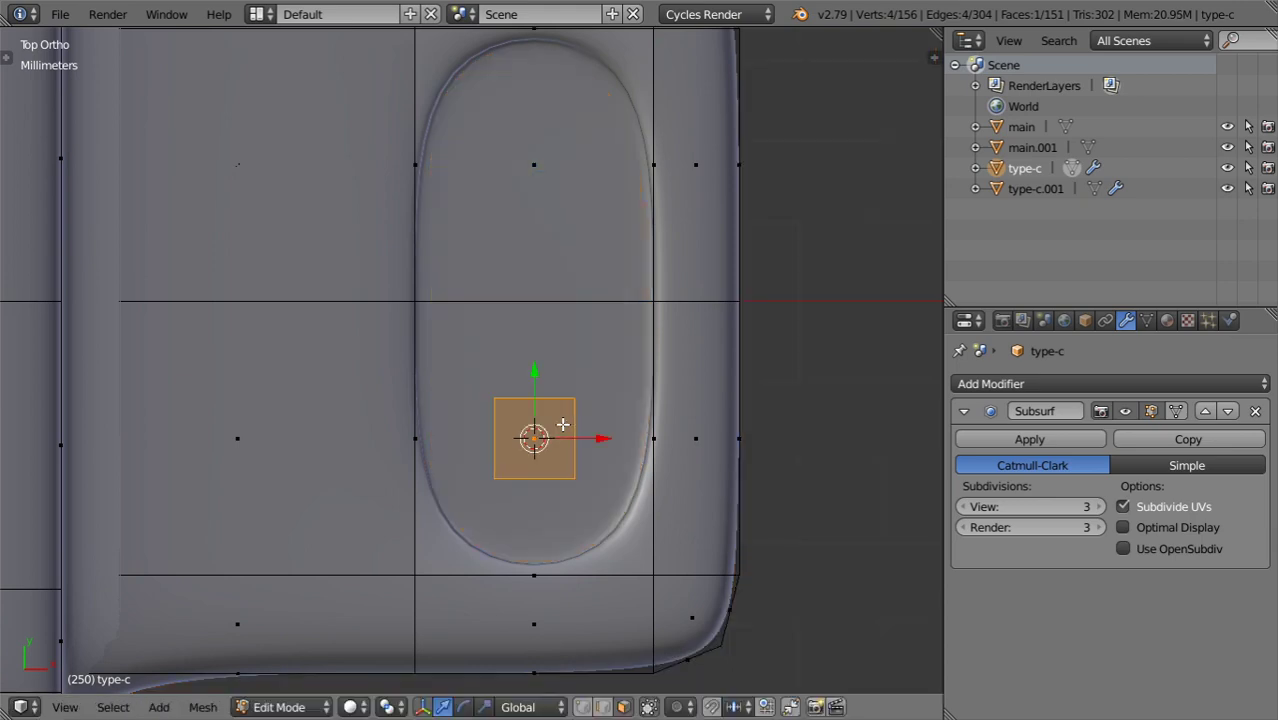
Shape the small plane into a thin strip by widening it along X across the recess and scaling it to 0.3 along Y.
scroll(563, 424, up, 1)
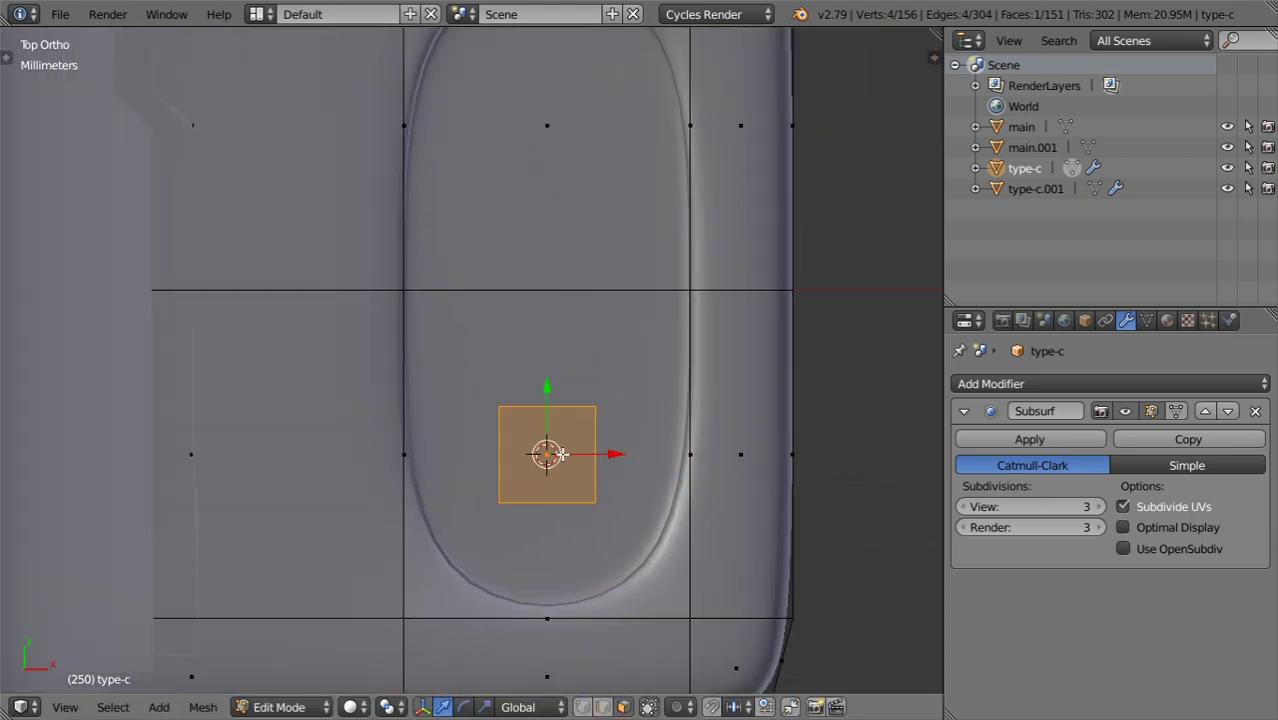
scroll(579, 288, down, 2)
shift+middle_drag(535, 415, 520, 454)
key(s)
key(x)
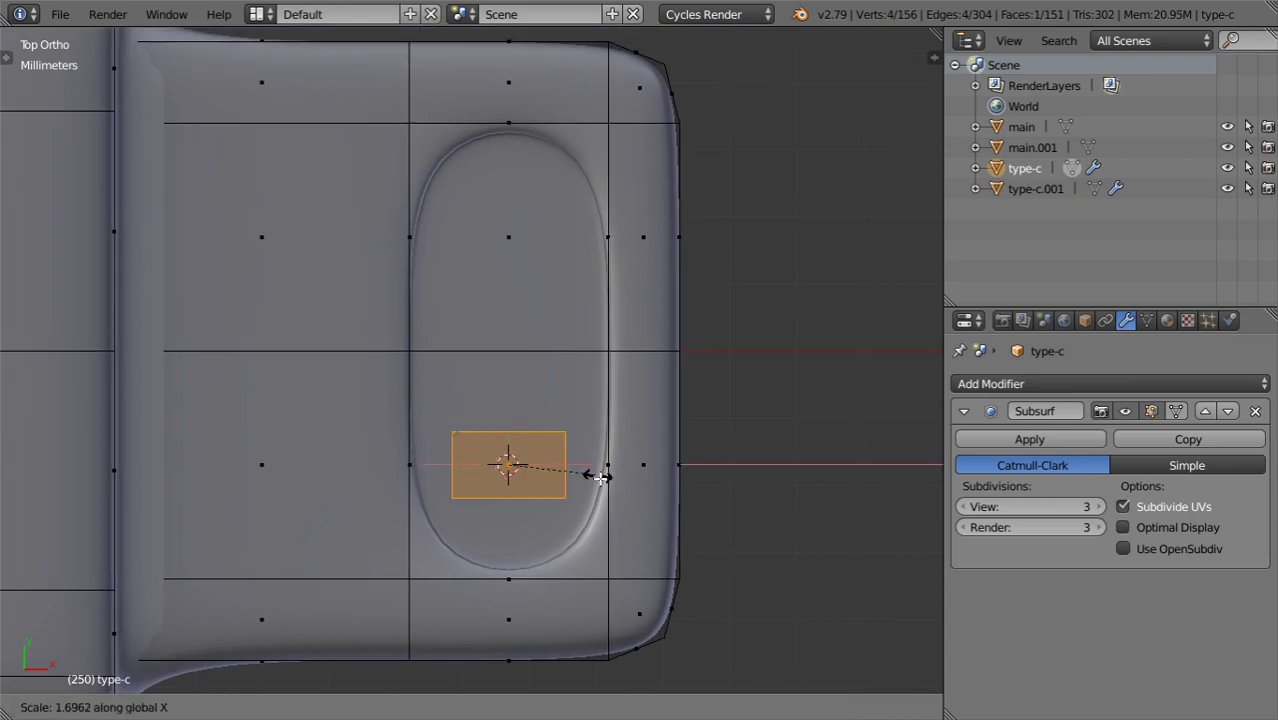
click(639, 531)
text(sy.3)
key(Return)
key(s)
key(x)
click(624, 515)
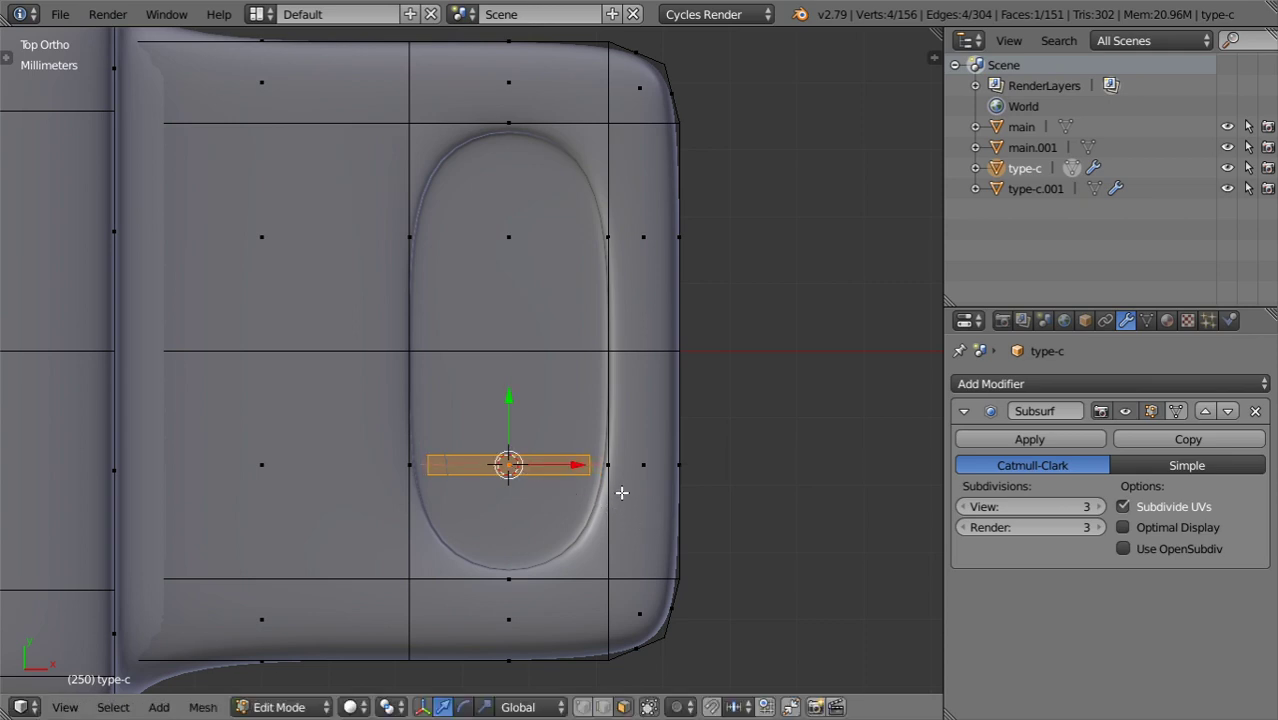
Move the strip along Y toward the recess's nearer rounded end.
key(g)
key(y)
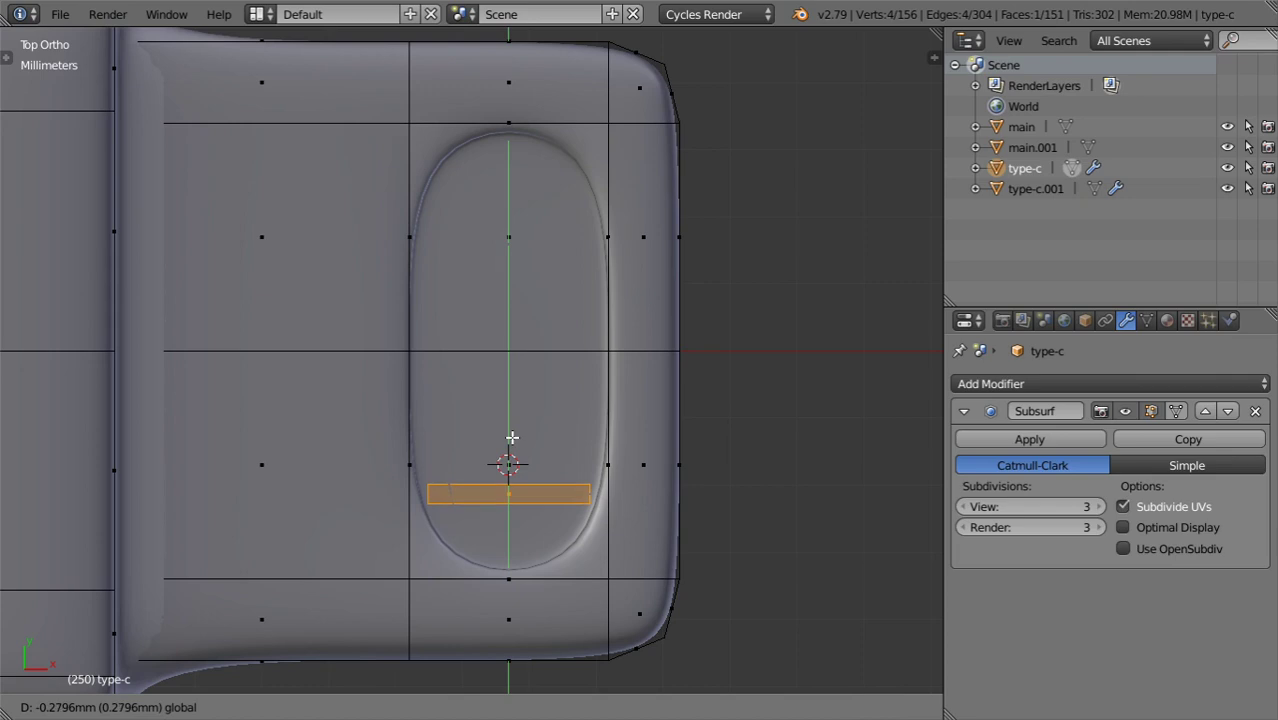
click(509, 449)
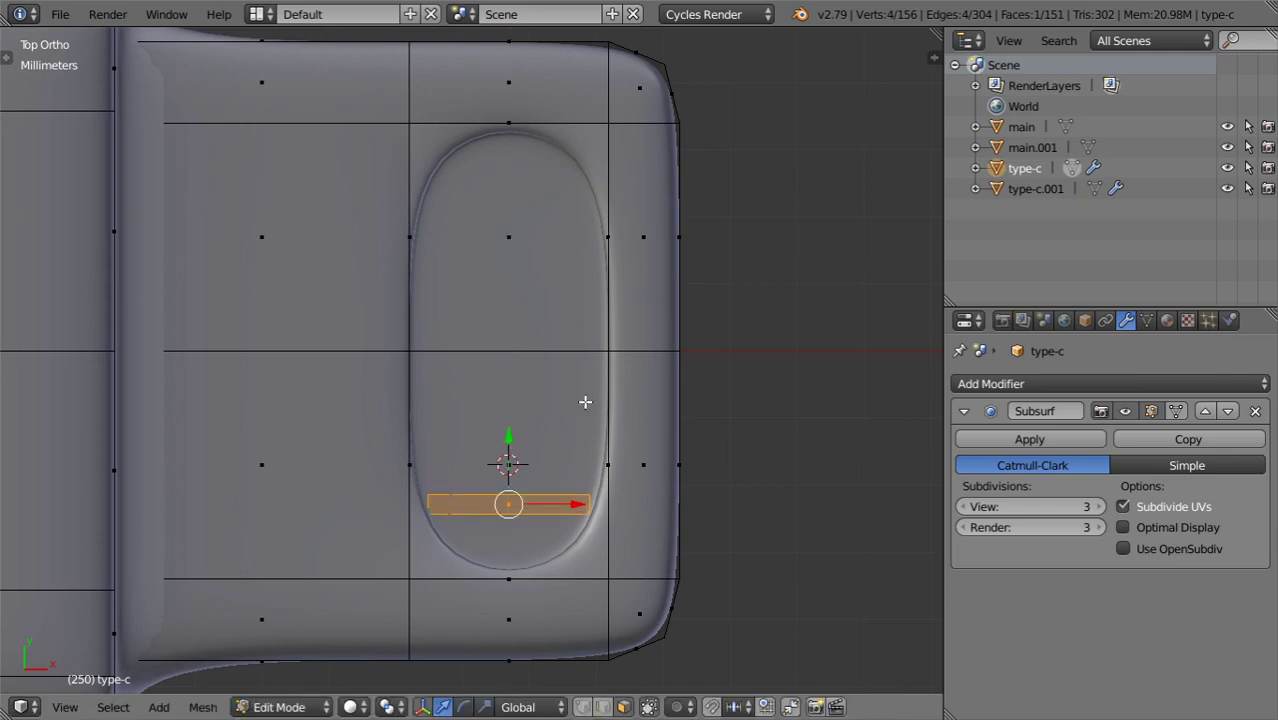
Add centred edge loops on both sides of the plug's middle line and scale them together along Y to about 0.91.
key(ctrl+r)
click(623, 257)
right_click(623, 257)
key(ctrl+r)
click(597, 453)
right_click(597, 453)
alt+shift+click(569, 234)
key(s)
key(y)
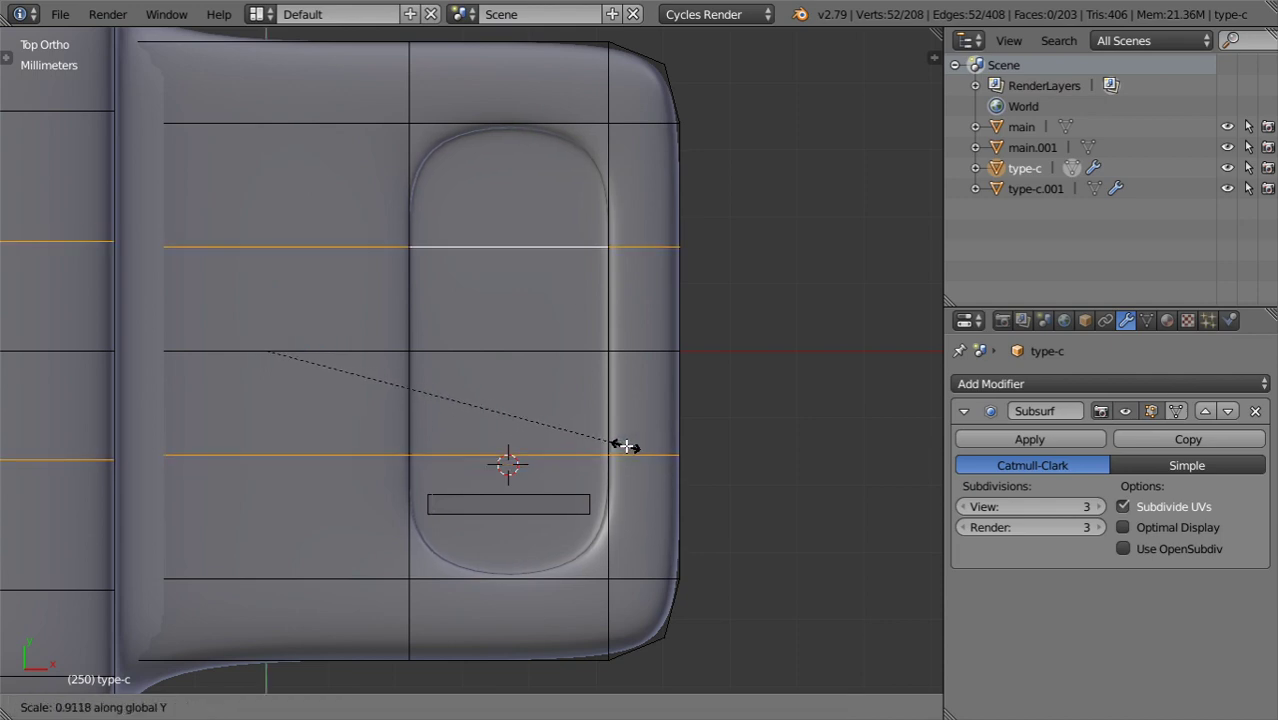
click(625, 446)
Examine the reshaped recess and the thin strip close up from an angled view.
key(Tab)
key(Tab)
right_click(565, 510)
key(Tab)
key(Tab)
middle_drag(565, 508, 442, 377)
scroll(442, 377, up, 2)
shift+middle_drag(309, 449, 441, 335)
scroll(441, 335, up, 2)
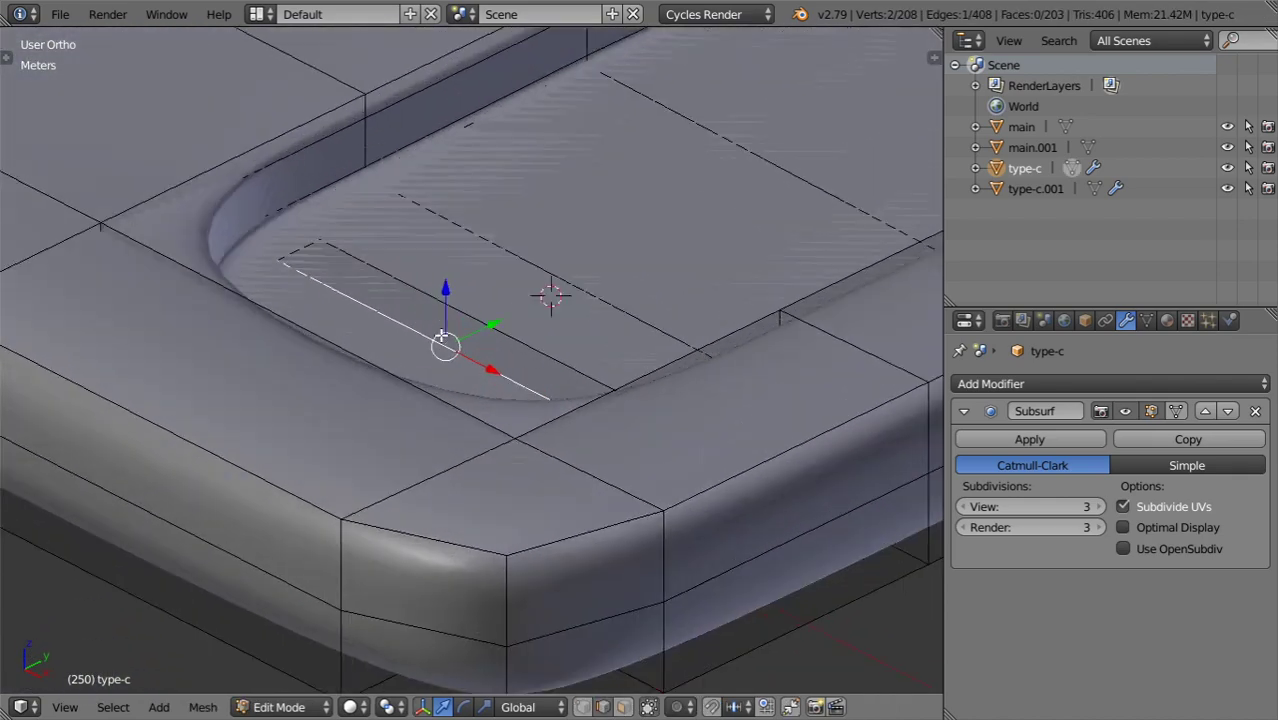
scroll(450, 350, up, 2)
Select the strip's face and extrude it upward about 0.25 mm along Z.
key(a)
key(a)
click(622, 707)
right_click(486, 337)
shift+middle_drag(499, 384, 455, 447)
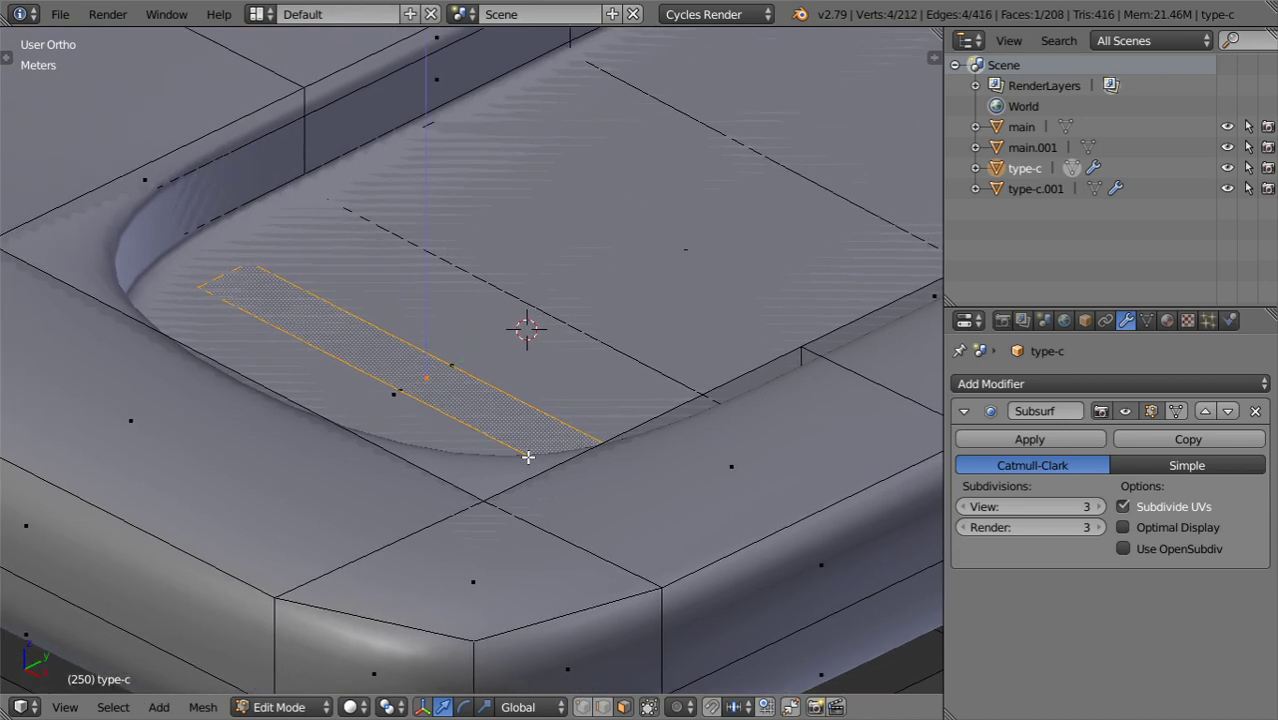
key(e)
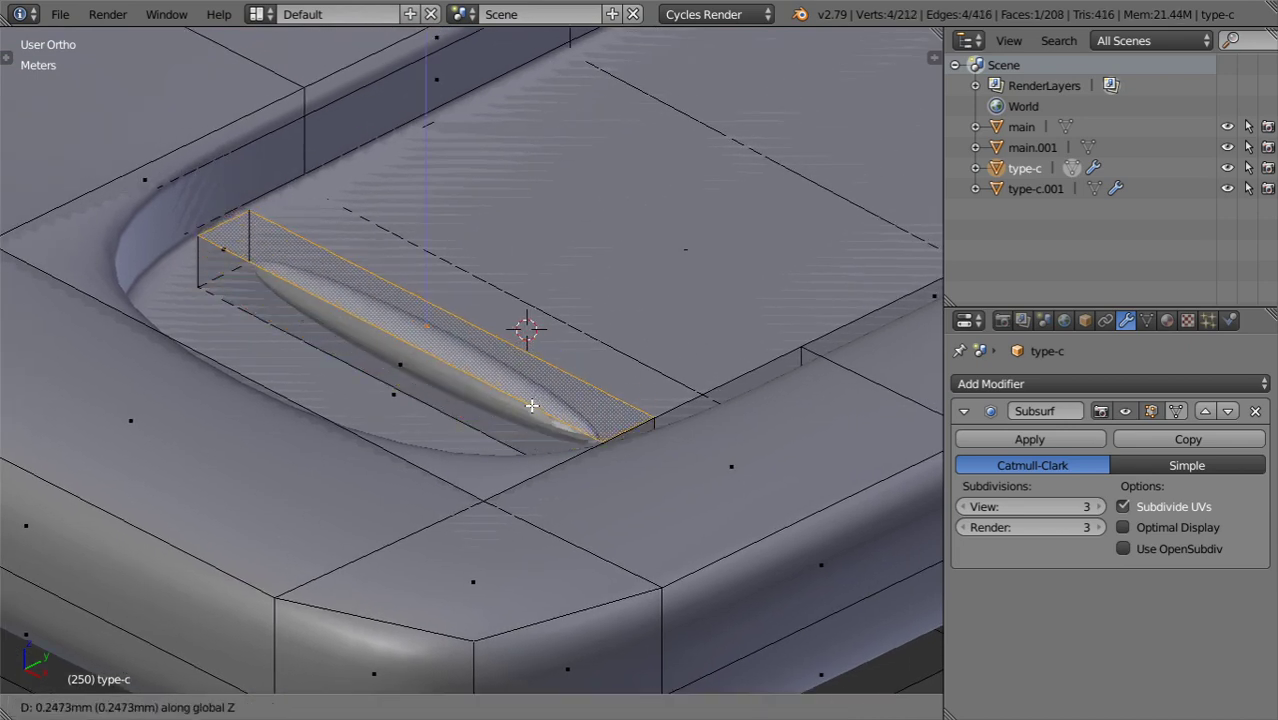
click(531, 405)
scroll(501, 421, up, 2)
shift+middle_drag(444, 391, 646, 388)
scroll(648, 388, up, 3)
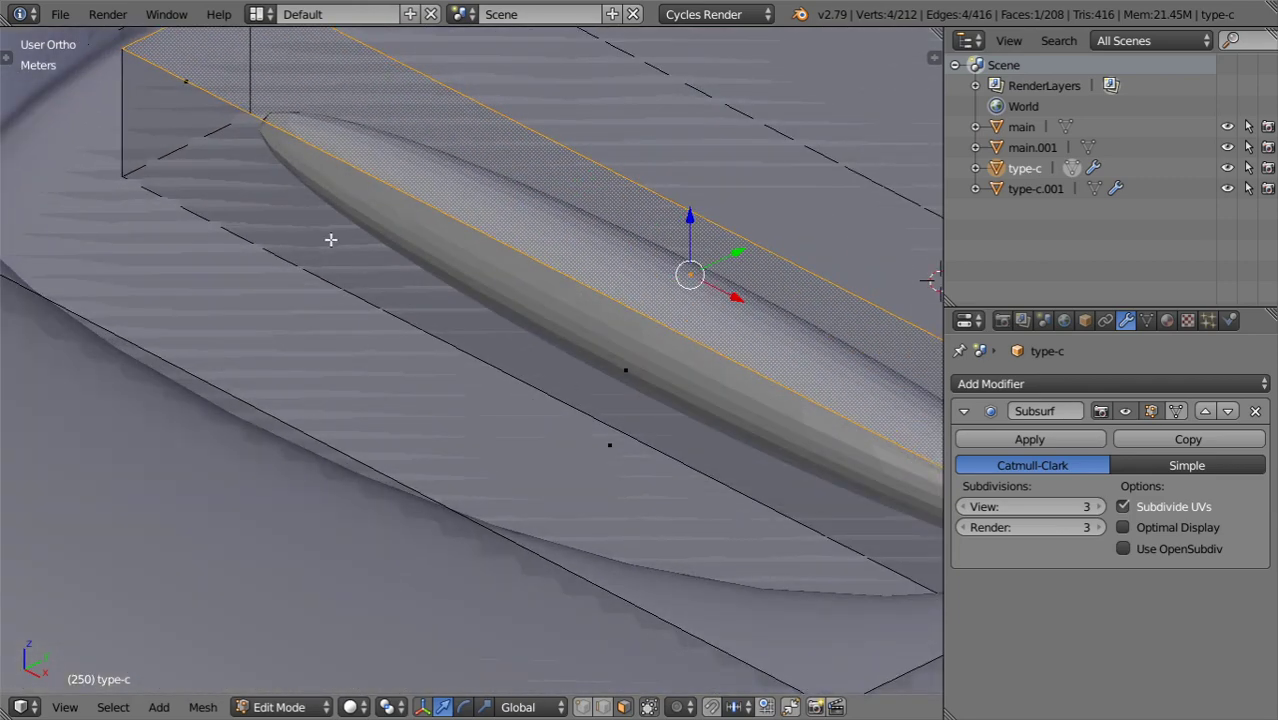
Add two edge loops around the raised contact strip, one close to its base and one close to its top.
key(ctrl+r)
click(148, 168)
click(124, 141)
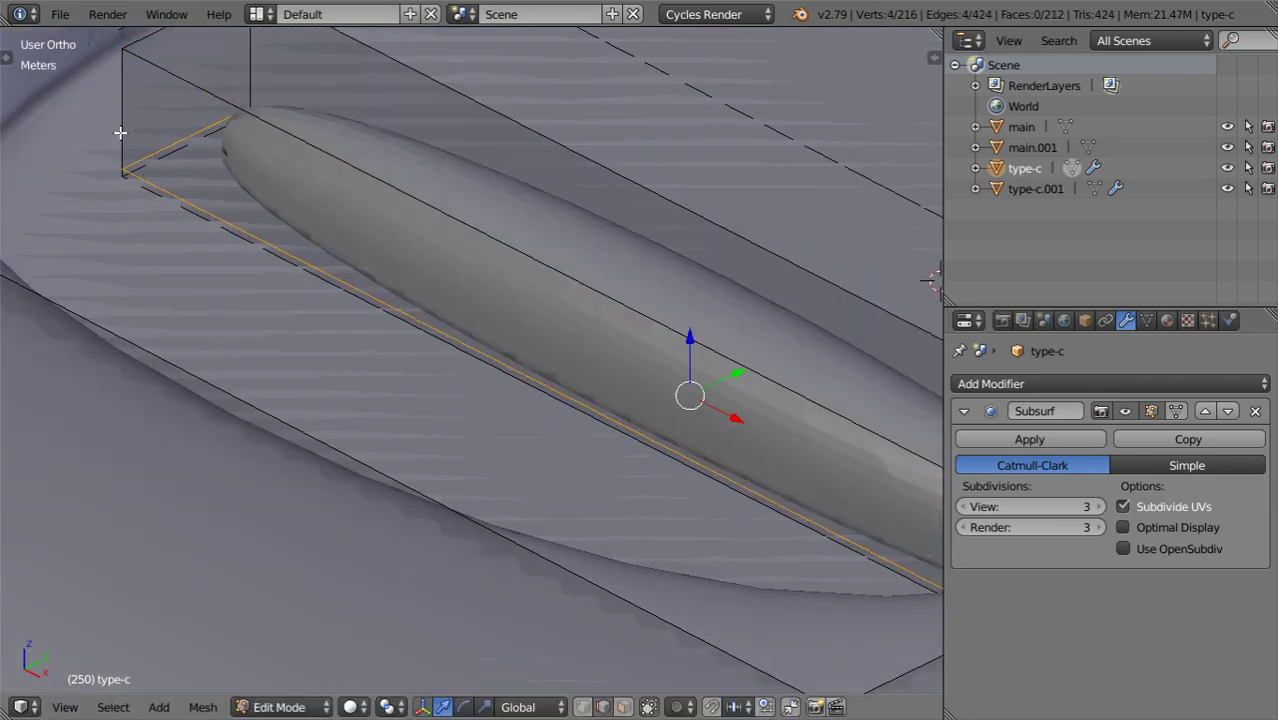
key(ctrl+r)
click(121, 109)
click(136, 61)
Add crosswise edge loops tight against both ends of the contact strip.
scroll(407, 231, down, 2)
scroll(407, 231, down, 1)
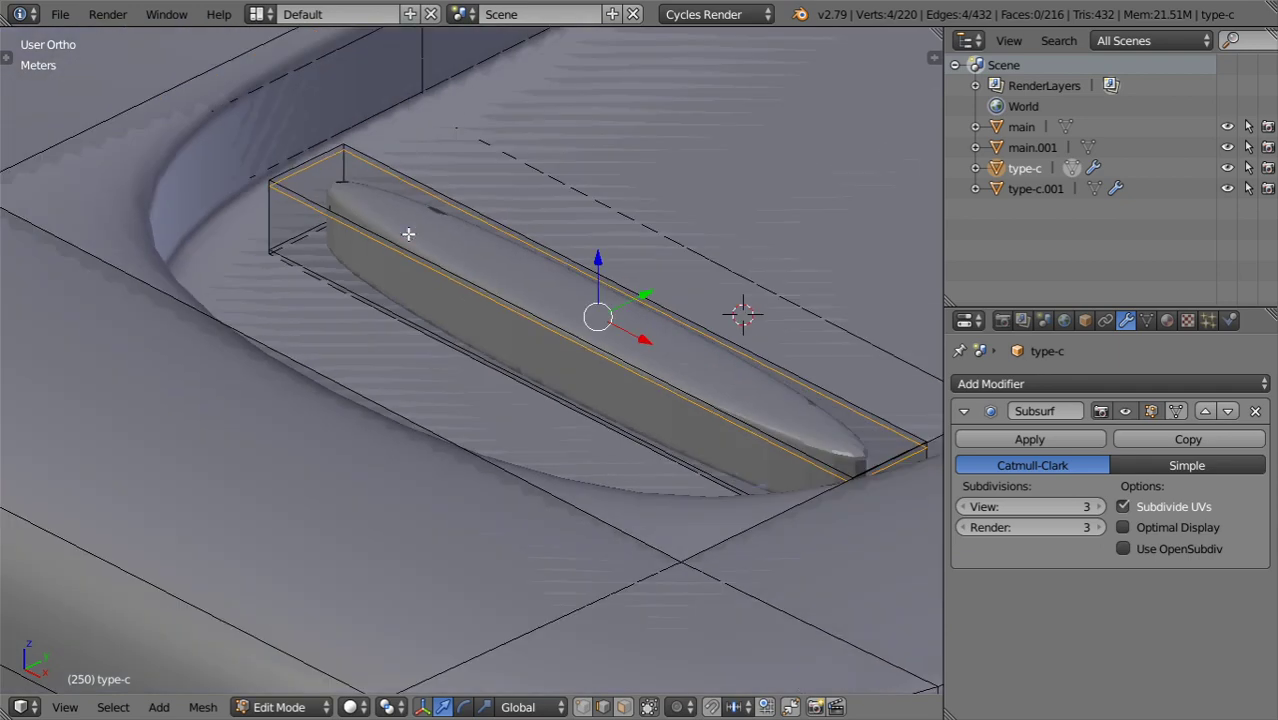
key(ctrl+r)
click(558, 318)
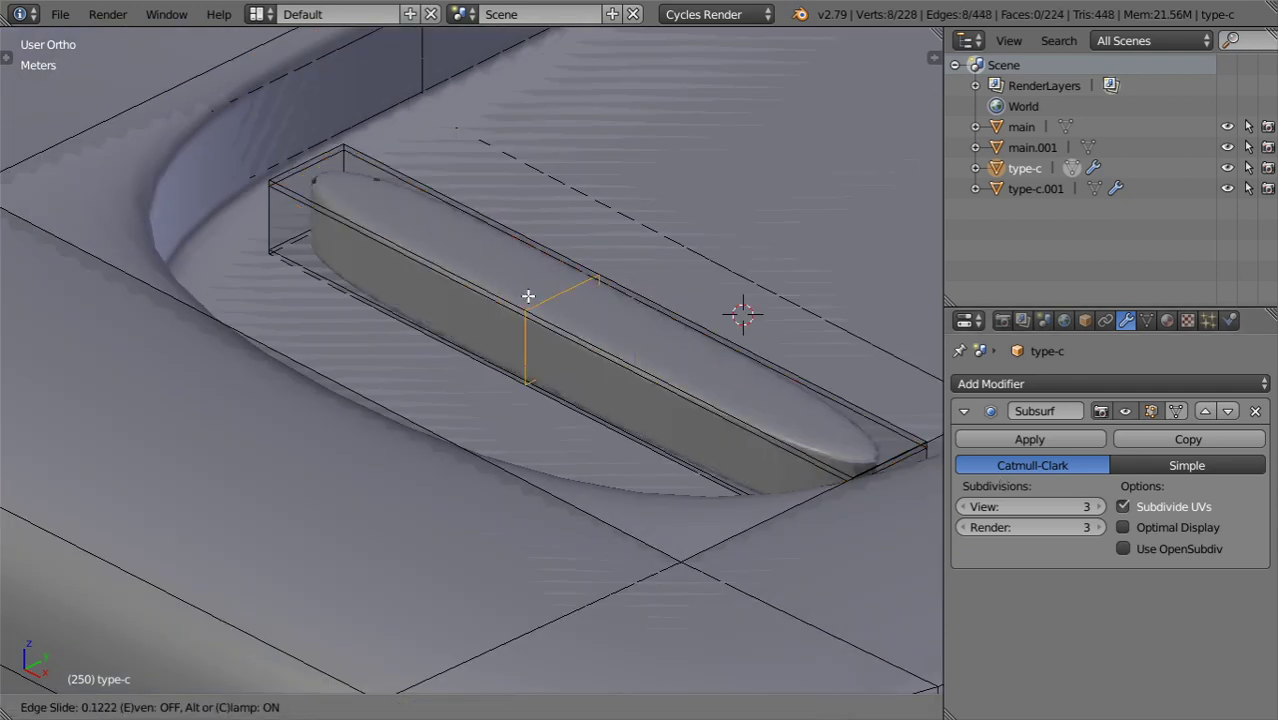
click(361, 122)
key(ctrl+r)
click(620, 345)
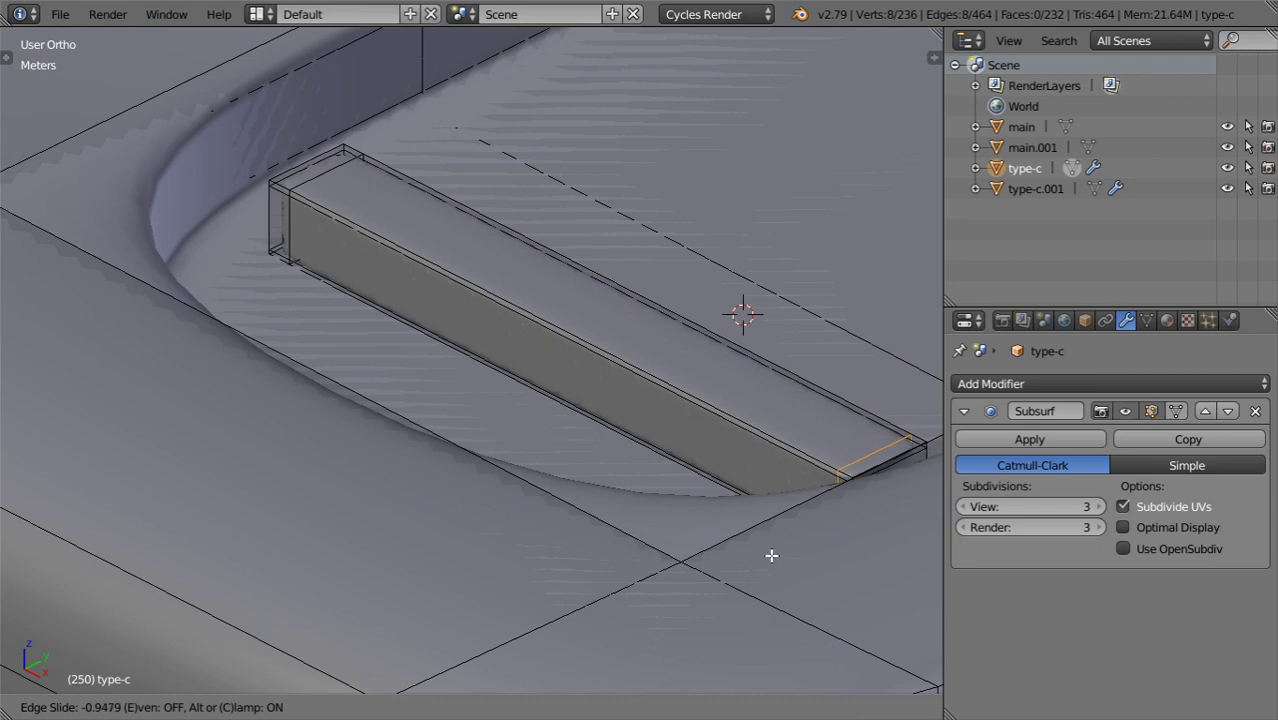
click(770, 552)
Set the type-c plug's shading to smooth and return to editing its mesh.
key(Tab)
key(t)
click(114, 307)
click(75, 306)
key(t)
scroll(399, 370, down, 4)
middle_drag(399, 369, 359, 365)
key(Tab)
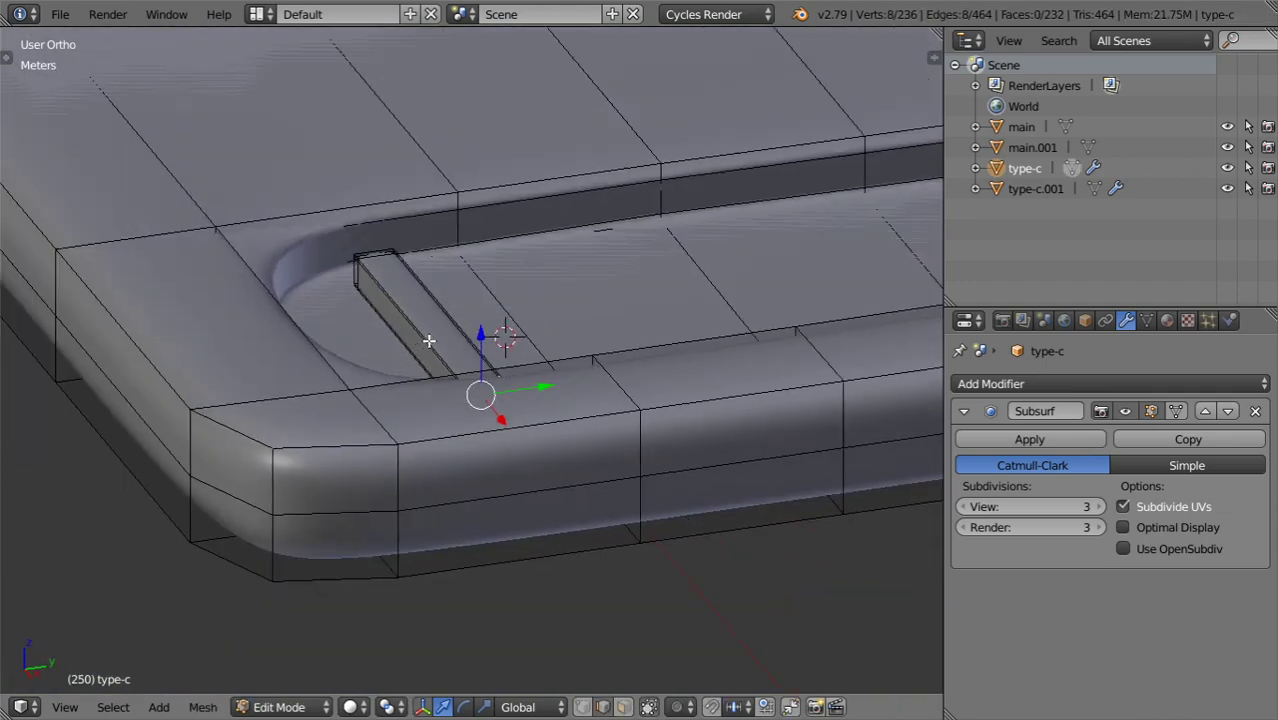
Select the whole contact strip as linked geometry and scale it along Z to 0.8.
scroll(432, 341, up, 1)
key(l)
key(s)
key(z)
right_click(437, 339)
key(s)
key(z)
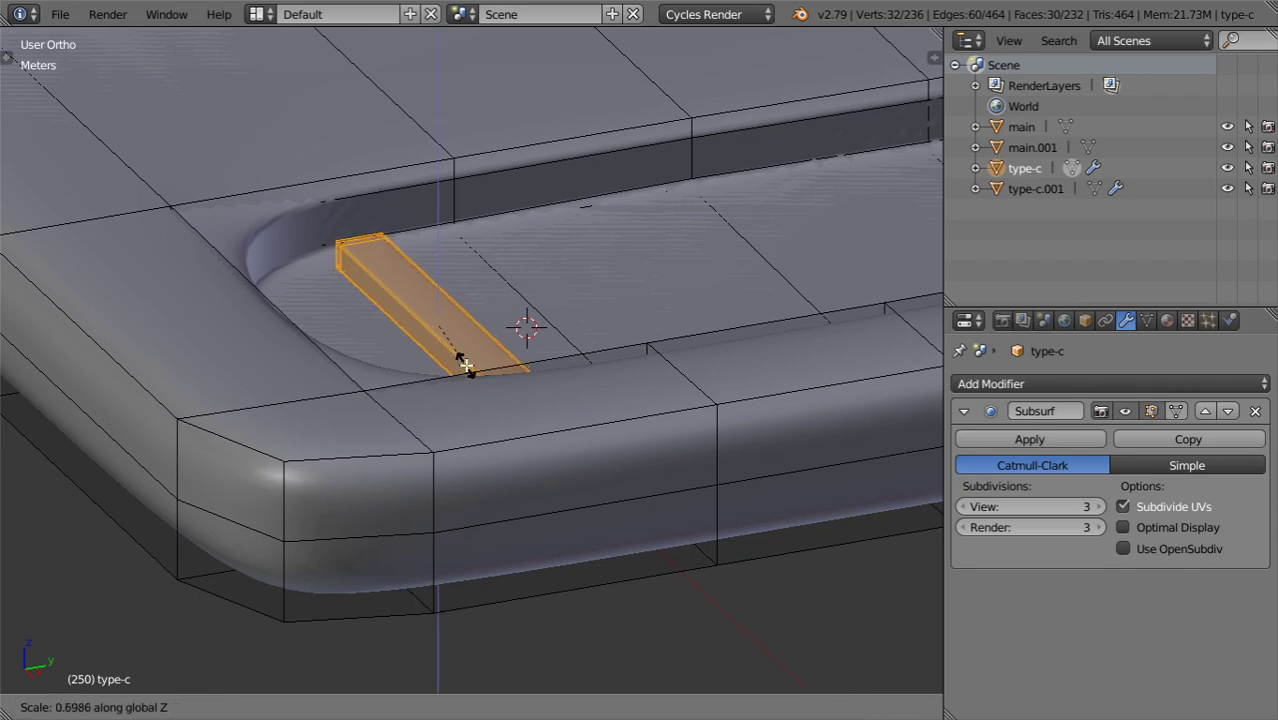
text(.8)
key(Return)
Examine the flattened strip inside the plug's recess from several distances and angles.
scroll(466, 364, down, 3)
key(Tab)
middle_drag(470, 363, 424, 522)
key(Tab)
scroll(520, 360, up, 3)
key(Tab)
scroll(302, 469, down, 8)
scroll(424, 522, up, 4)
Separate the selected contact strip into its own object and select that object.
key(Tab)
scroll(516, 452, up, 3)
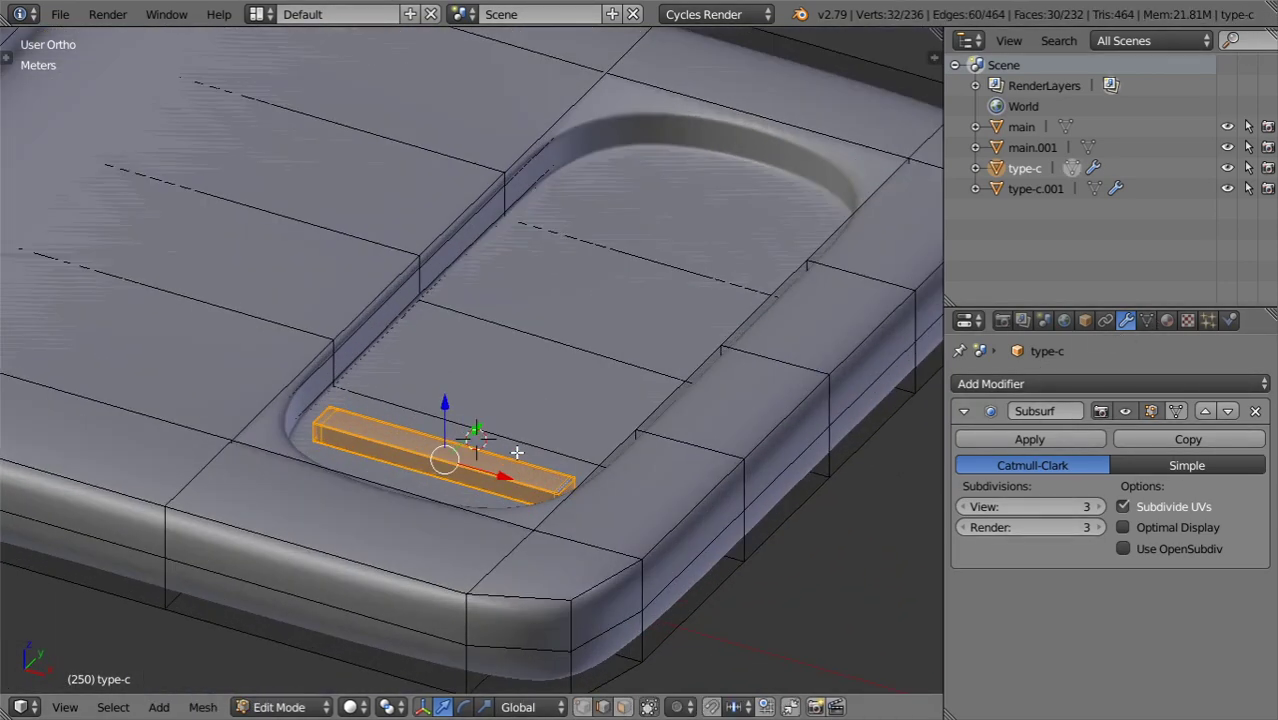
key(p)
click(518, 453)
key(Tab)
right_click(522, 476)
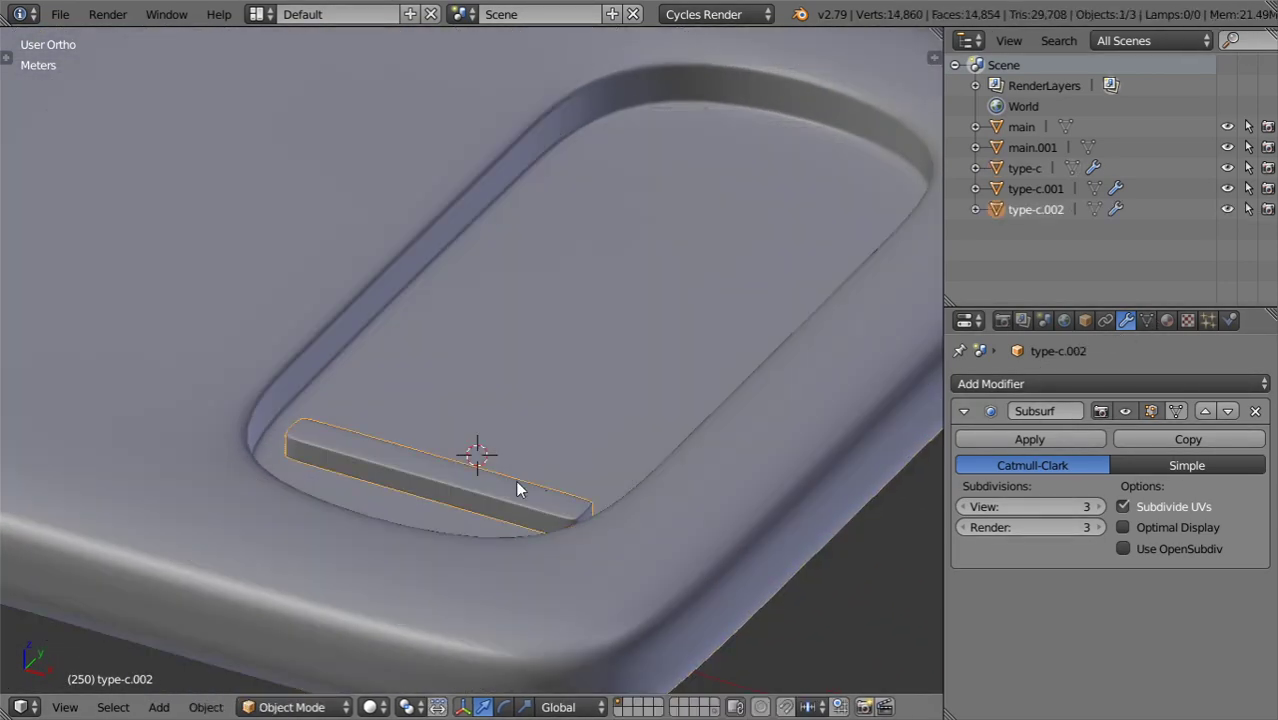
Replace the strip's Subdivision Surface modifier with an Array modifier.
click(1256, 411)
click(1110, 383)
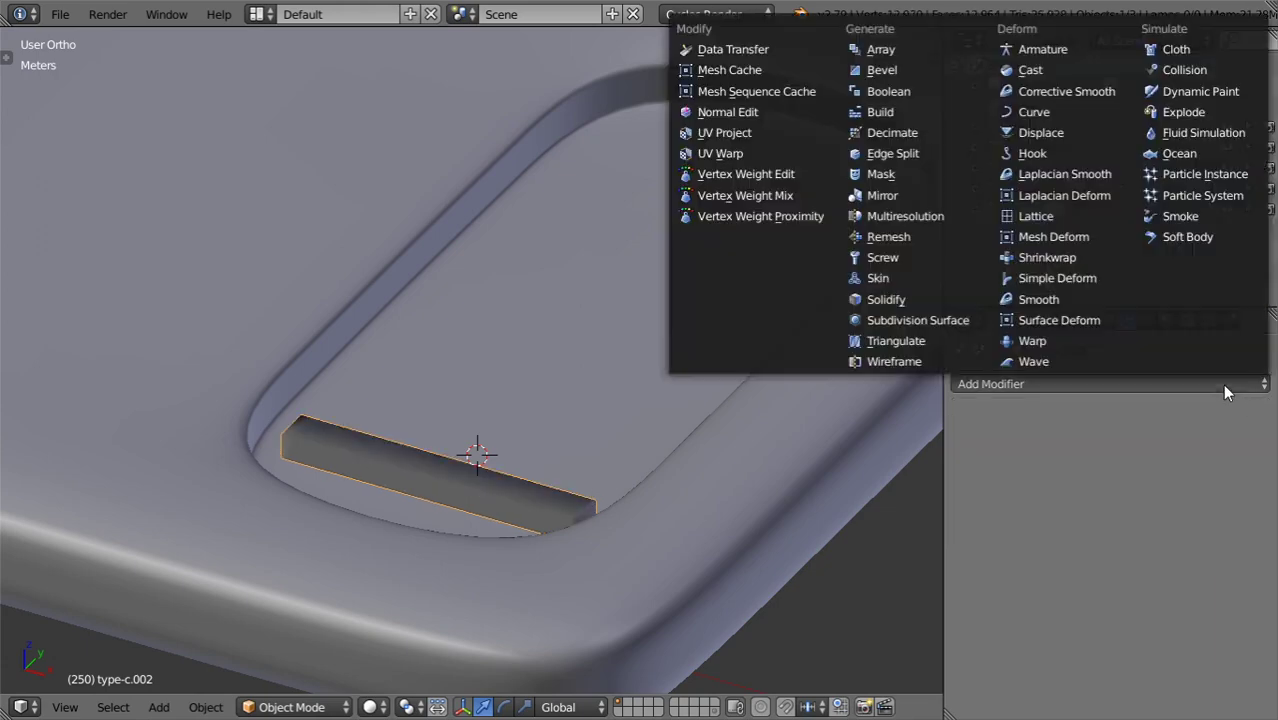
click(911, 55)
Set the array's relative offset to 2.1 on Y and 0 on X.
scroll(512, 412, down, 4)
middle_drag(516, 413, 748, 464)
click(1185, 554)
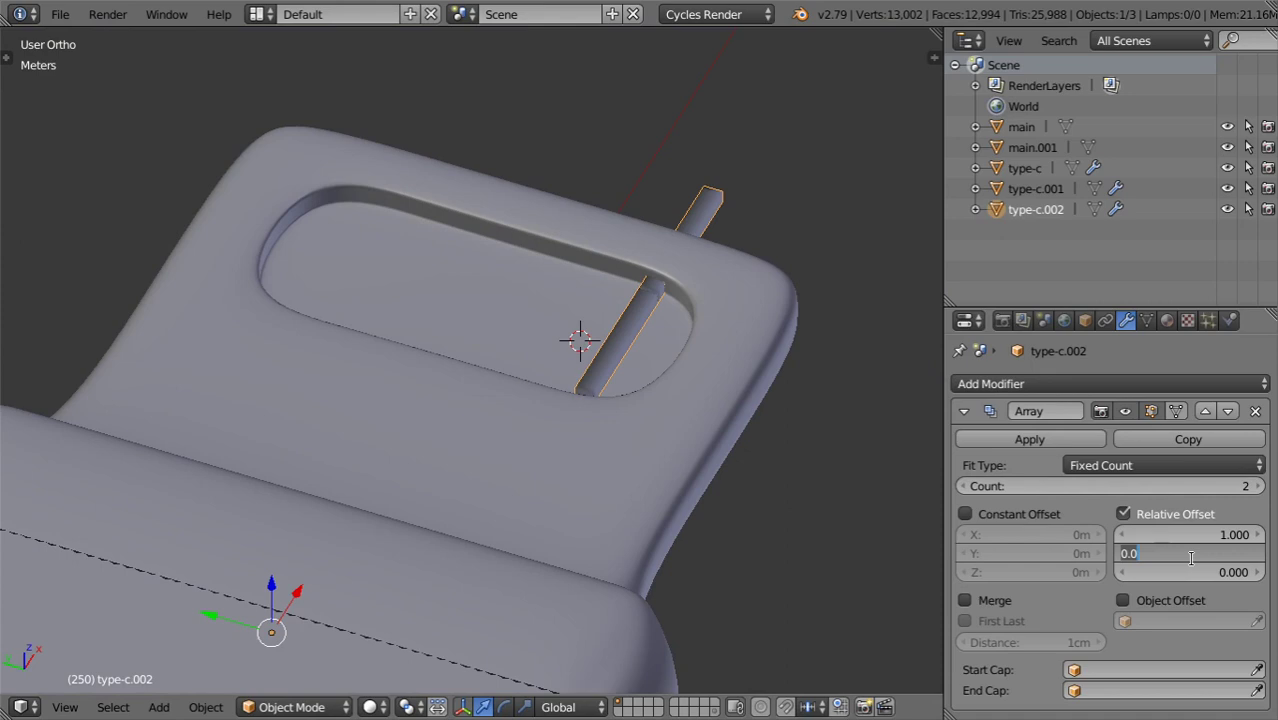
text(2.1)
key(Return)
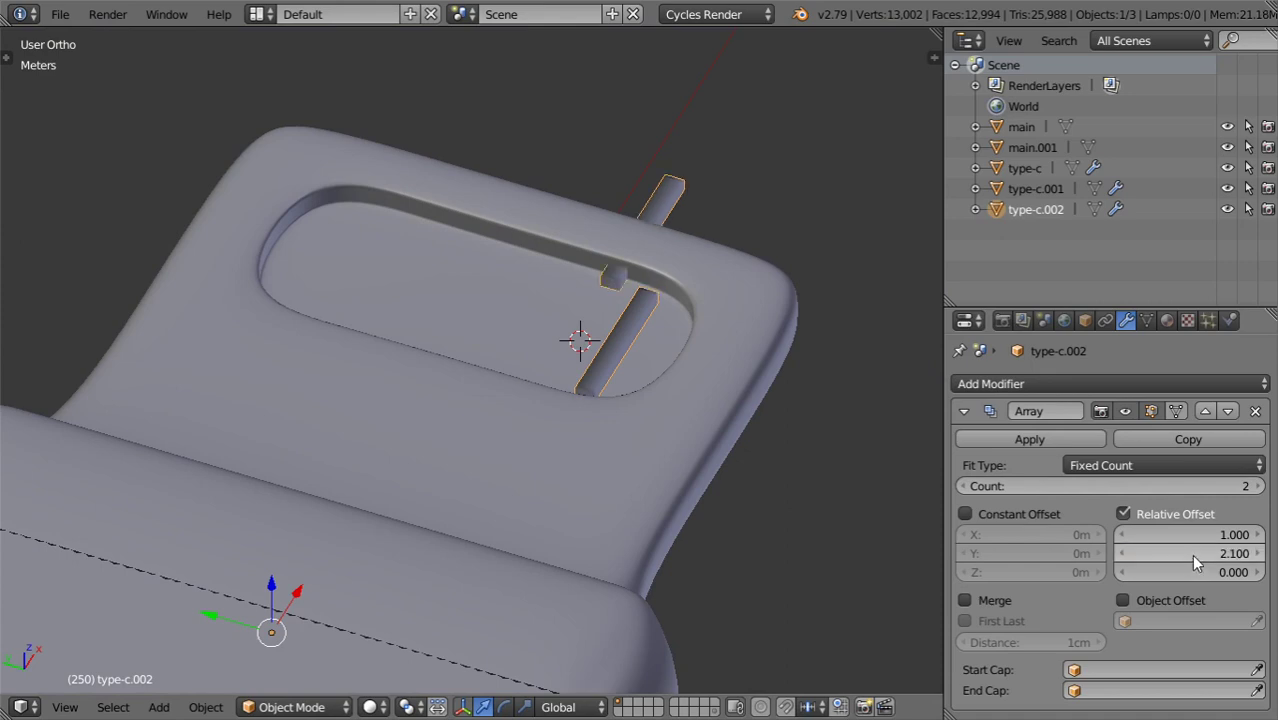
click(1195, 534)
text(0)
key(Return)
Set the array's count to 10 after trying 12.
click(1236, 488)
text(12)
key(Return)
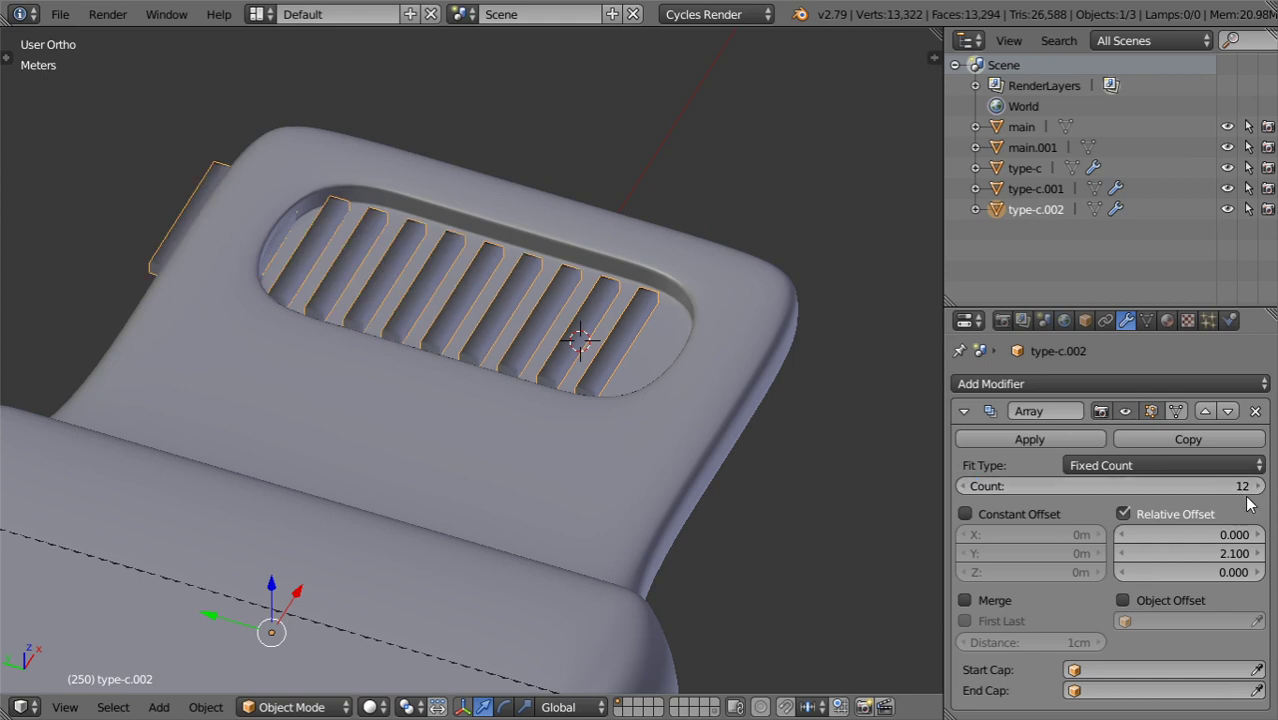
click(968, 486)
click(968, 486)
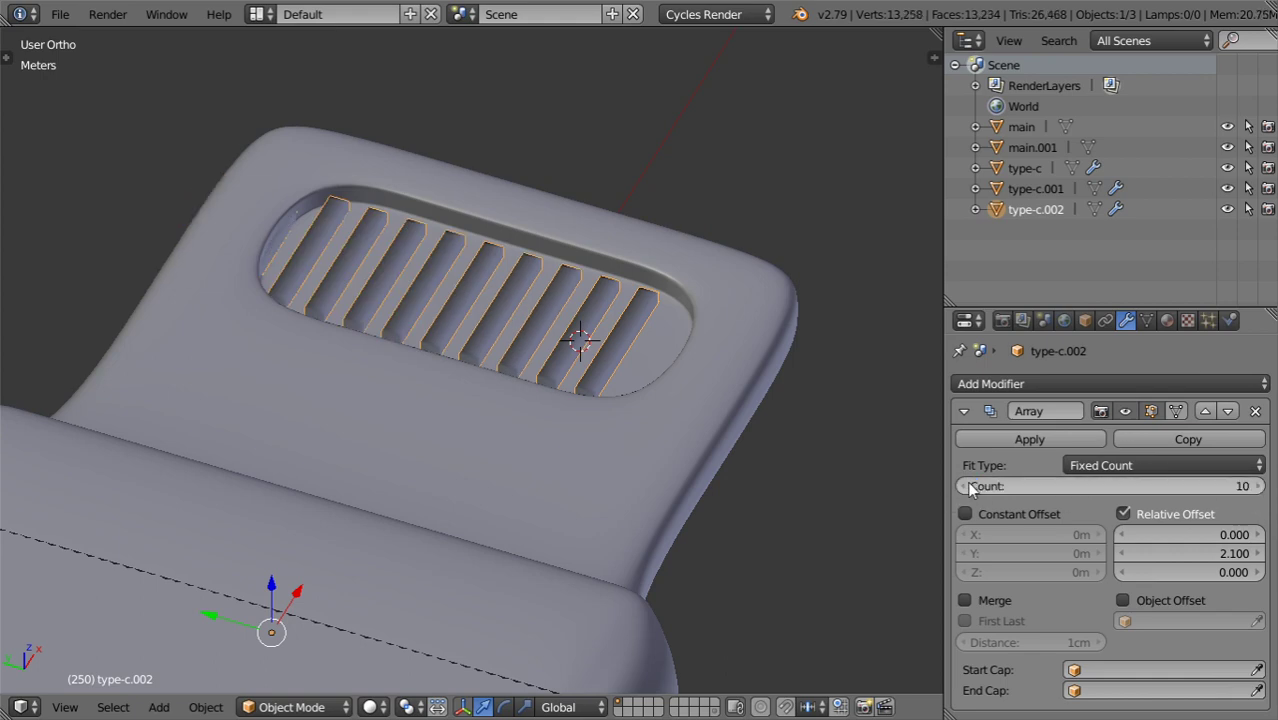
Reduce the array to 9 copies and settle on a relative Y offset of 2.1 after trying 1.9.
drag(1136, 552, 1120, 553)
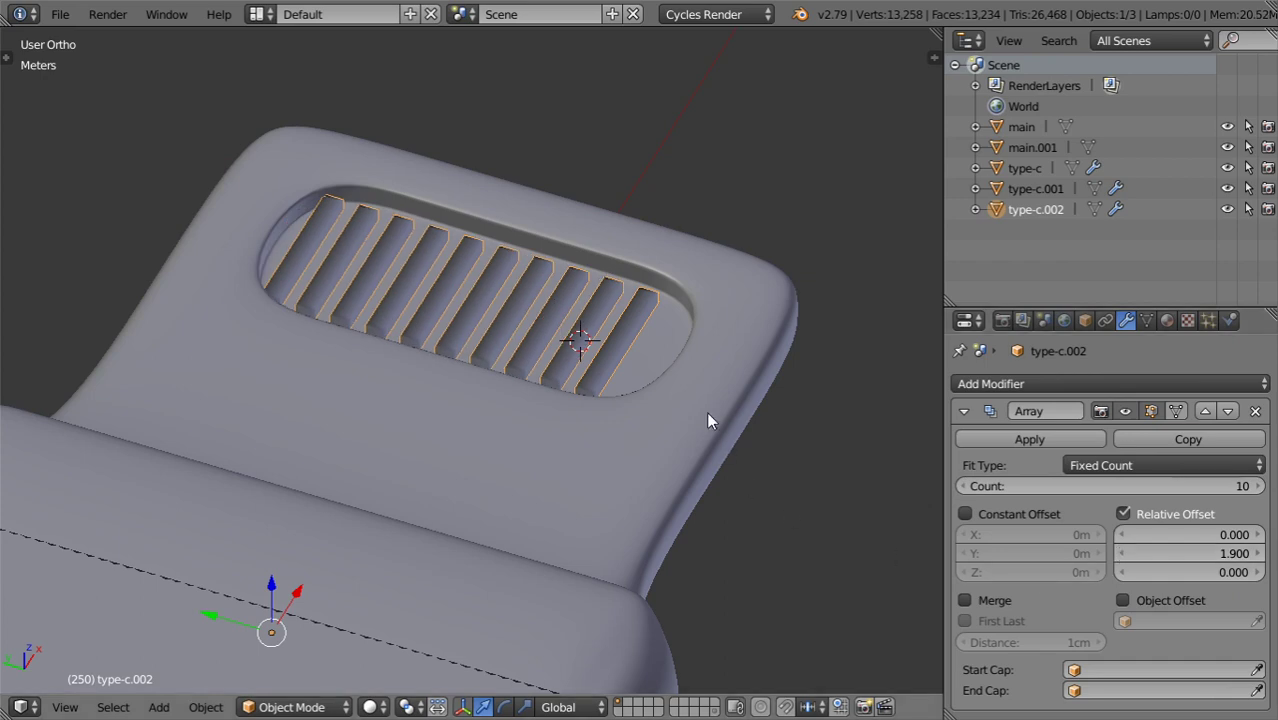
click(966, 486)
middle_drag(646, 330, 654, 448)
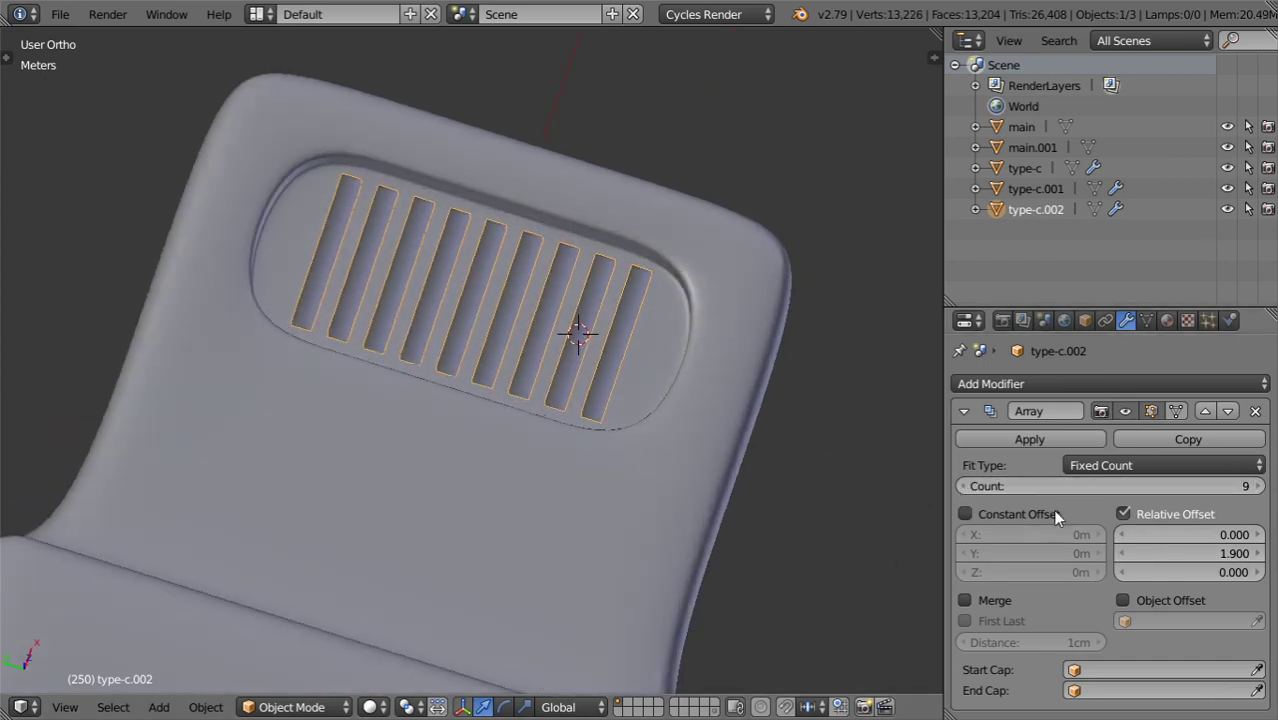
click(1256, 554)
click(1255, 553)
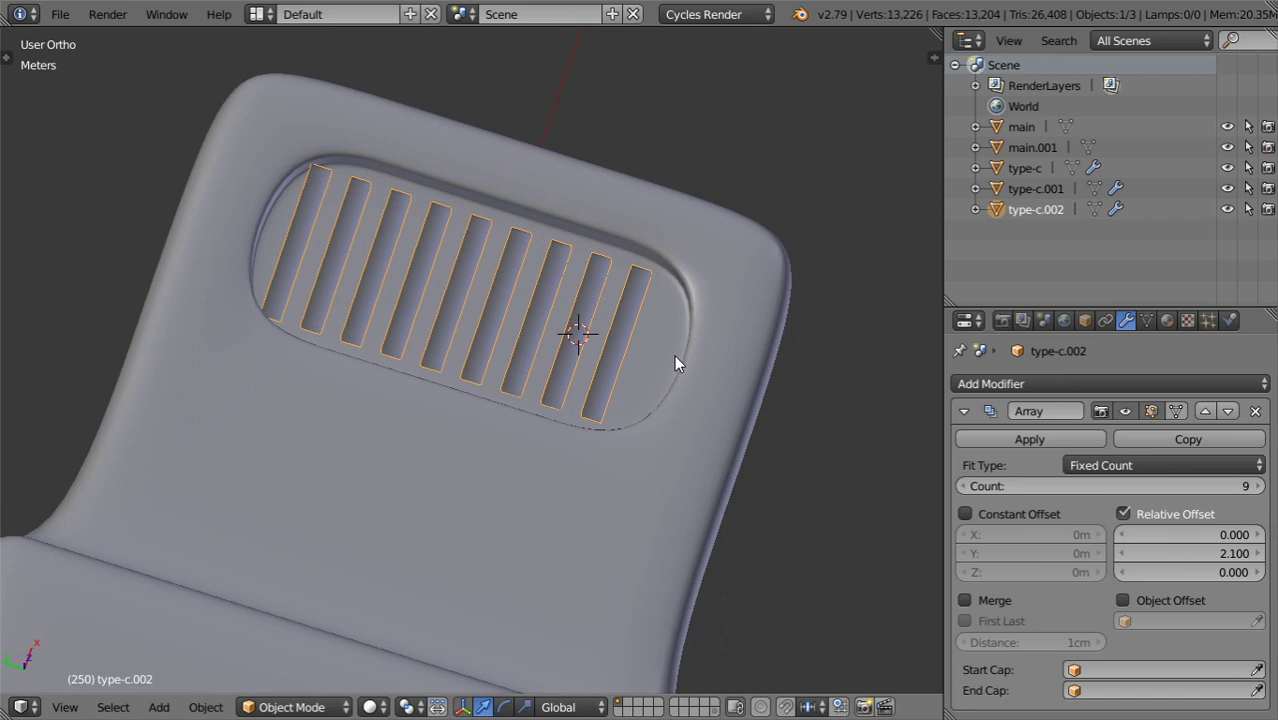
Move the row of strips about 0.2 mm along negative Y within the recess.
key(g)
key(y)
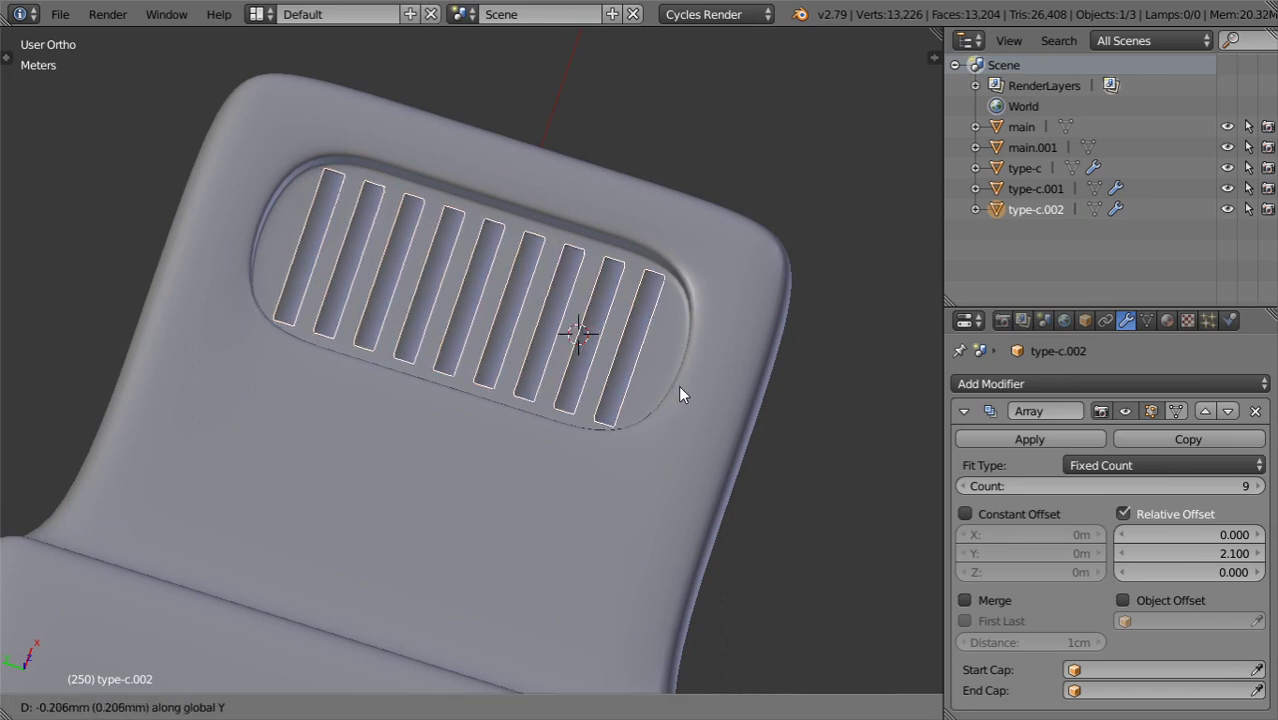
click(681, 388)
Set the array's relative Y offset to 2.0 and centre the strips in the recess along Y.
click(1120, 553)
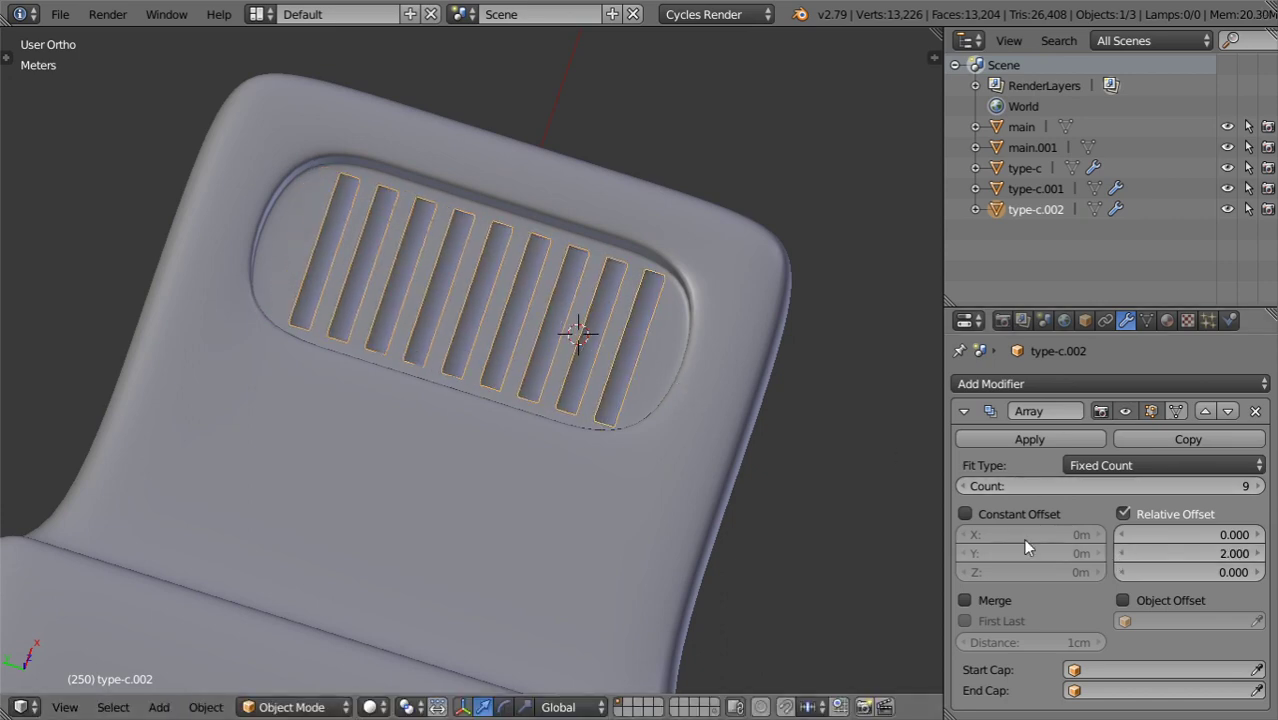
scroll(651, 392, up, 1)
key(g)
key(y)
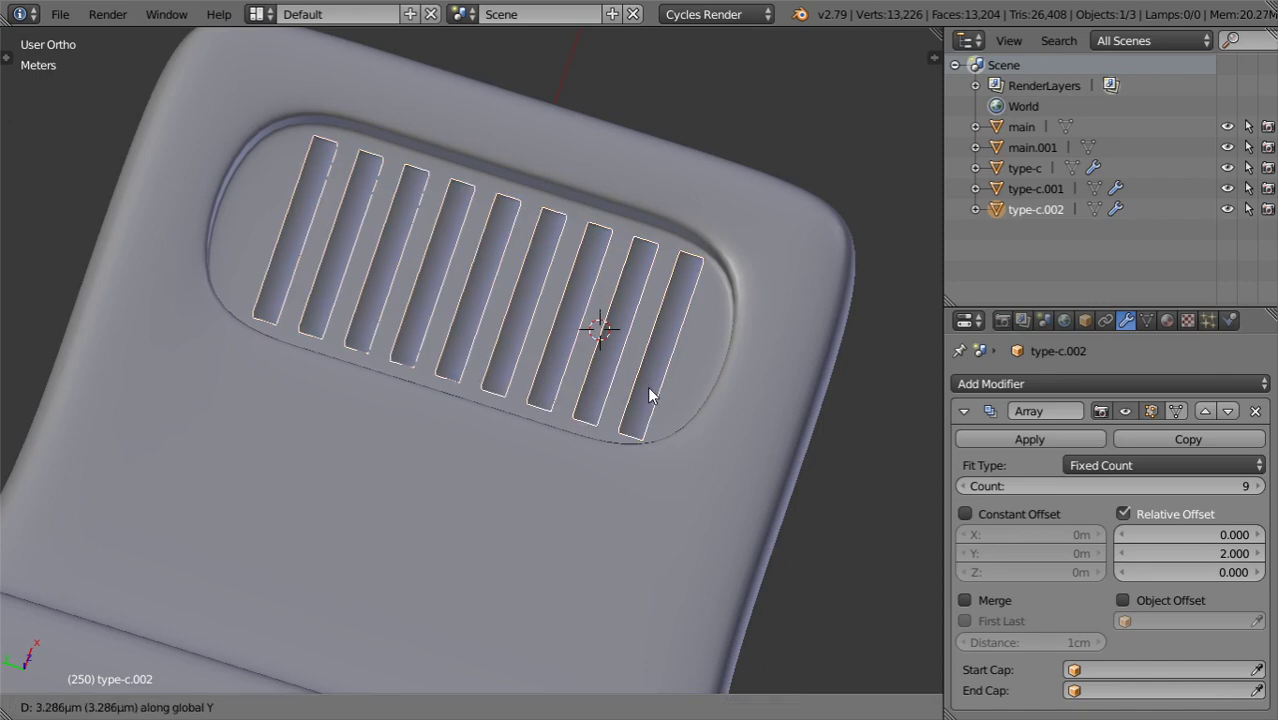
click(594, 340)
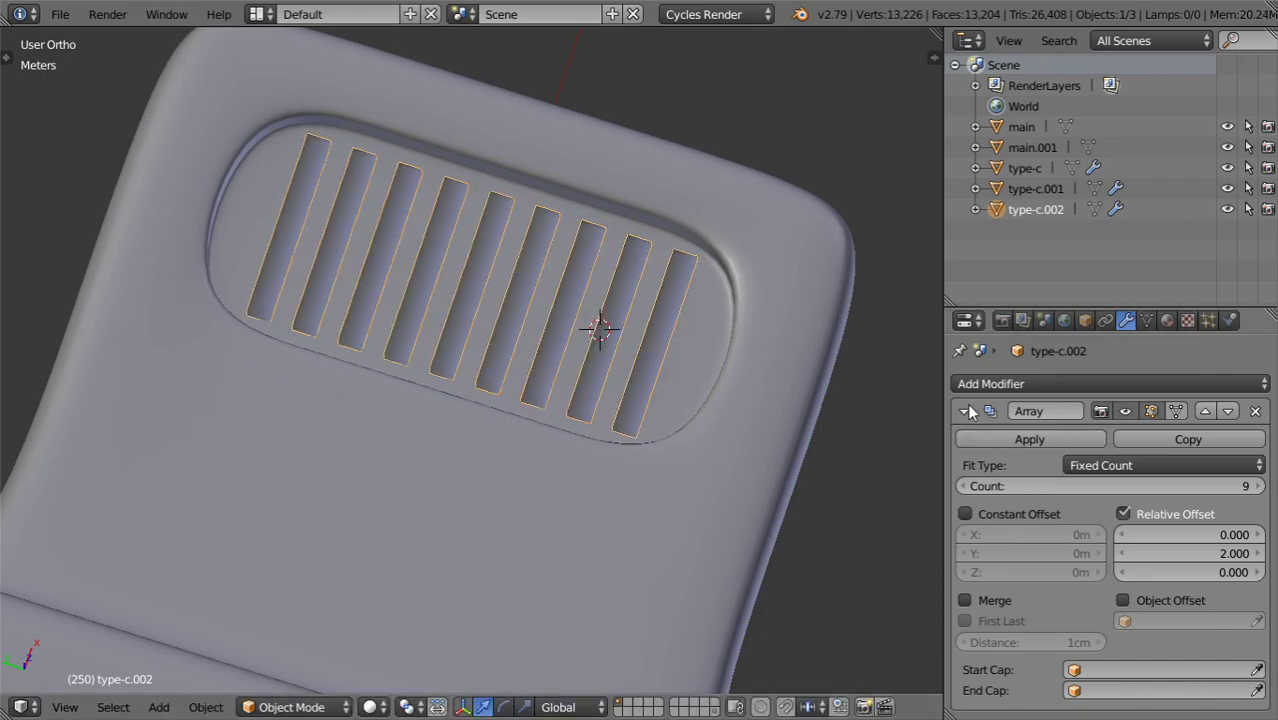
Add a Subdivision Surface modifier with view level 1 to the strips and lower them slightly along Z.
click(964, 411)
key(ctrl+1)
middle_drag(791, 461, 518, 415)
scroll(527, 390, up, 3)
key(g)
key(z)
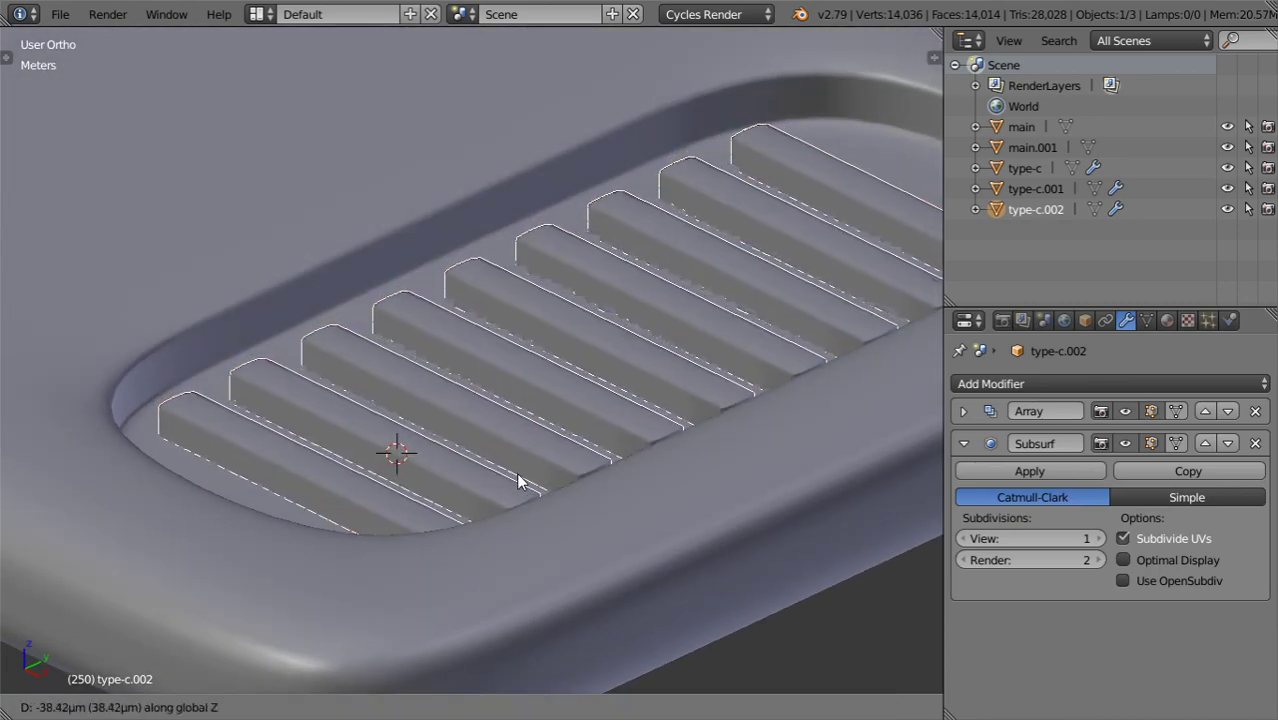
click(519, 503)
Edit the type-c plug's mesh and add edge loops around its thick collar, close to both of the collar's ends.
scroll(502, 426, down, 5)
middle_drag(483, 390, 563, 396)
scroll(563, 396, down, 5)
shift+middle_drag(426, 398, 771, 432)
scroll(772, 434, up, 5)
key(Tab)
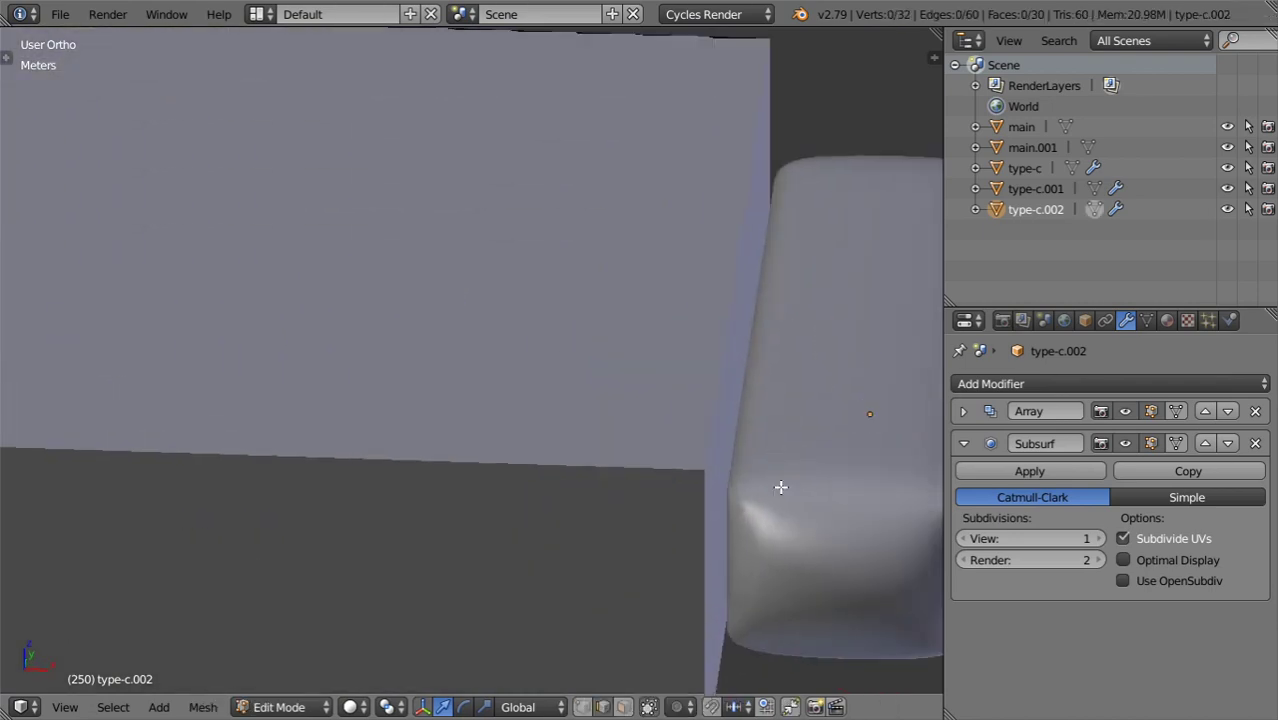
scroll(465, 297, down, 4)
key(Tab)
right_click(577, 345)
key(Tab)
key(ctrl+r)
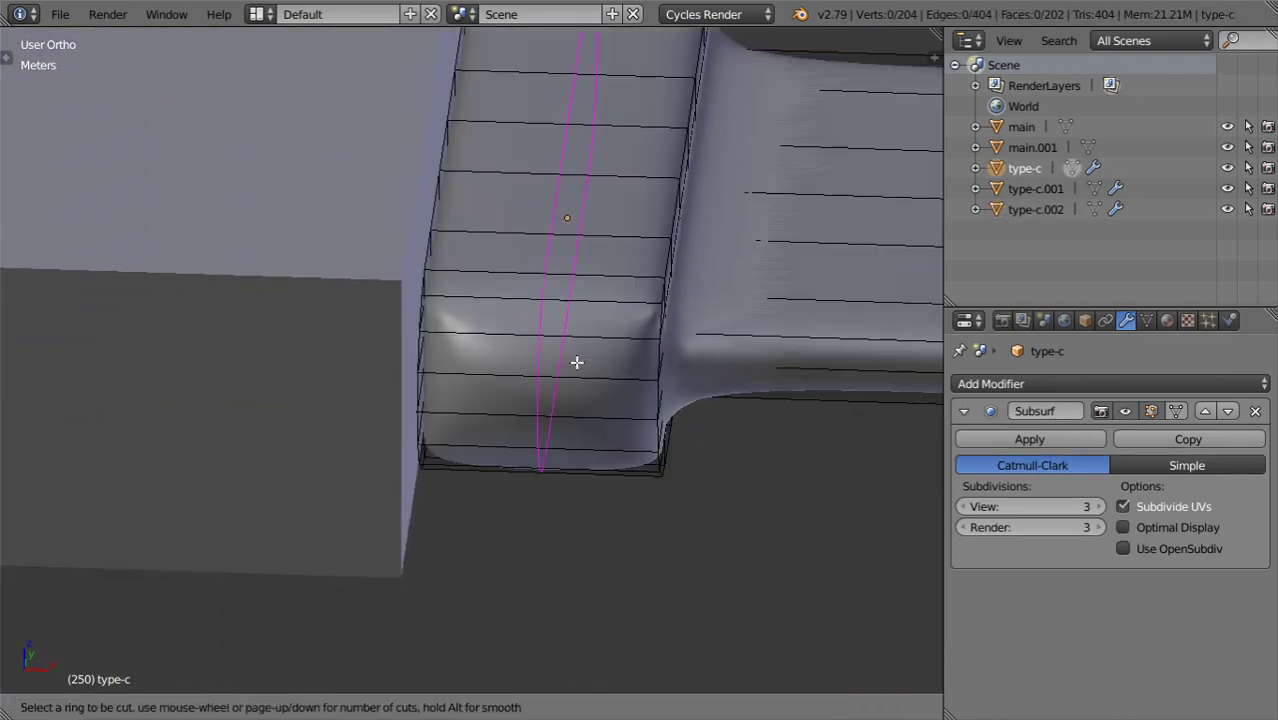
click(580, 365)
click(456, 427)
key(ctrl+r)
click(560, 348)
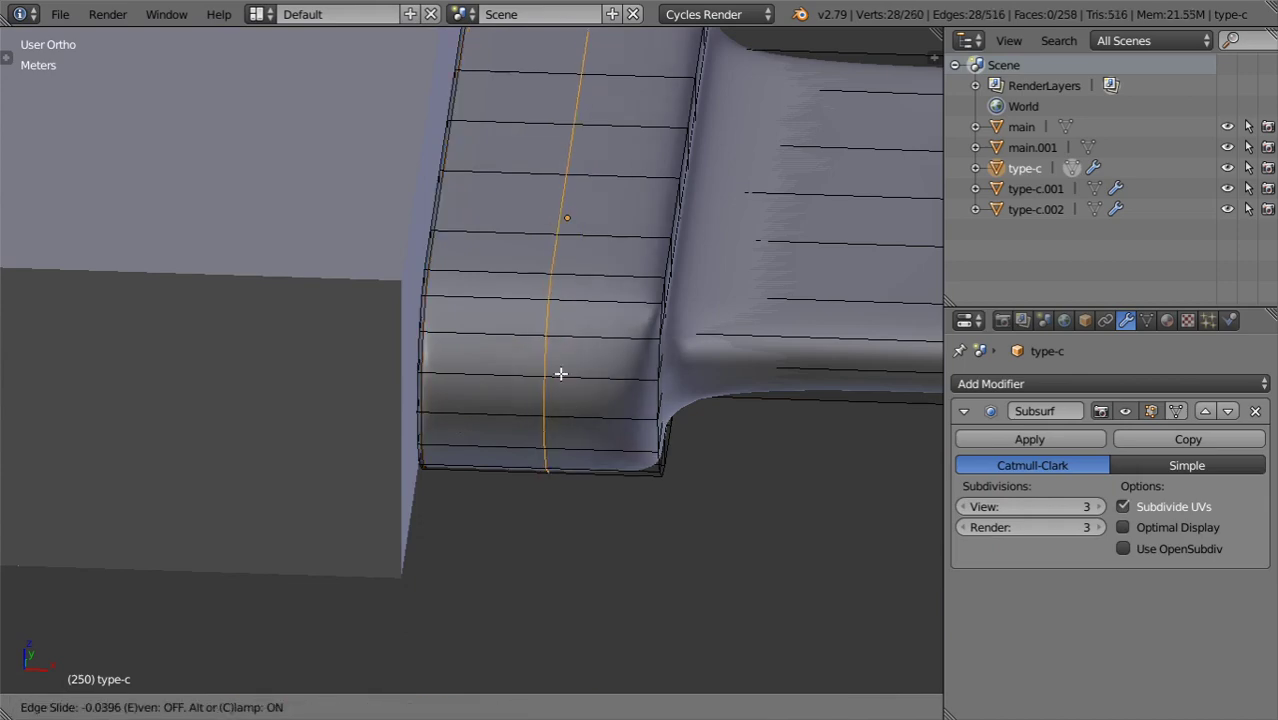
click(661, 490)
Add an edge loop around the plug's thin tongue, right where it meets the collar.
key(Tab)
scroll(675, 432, down, 4)
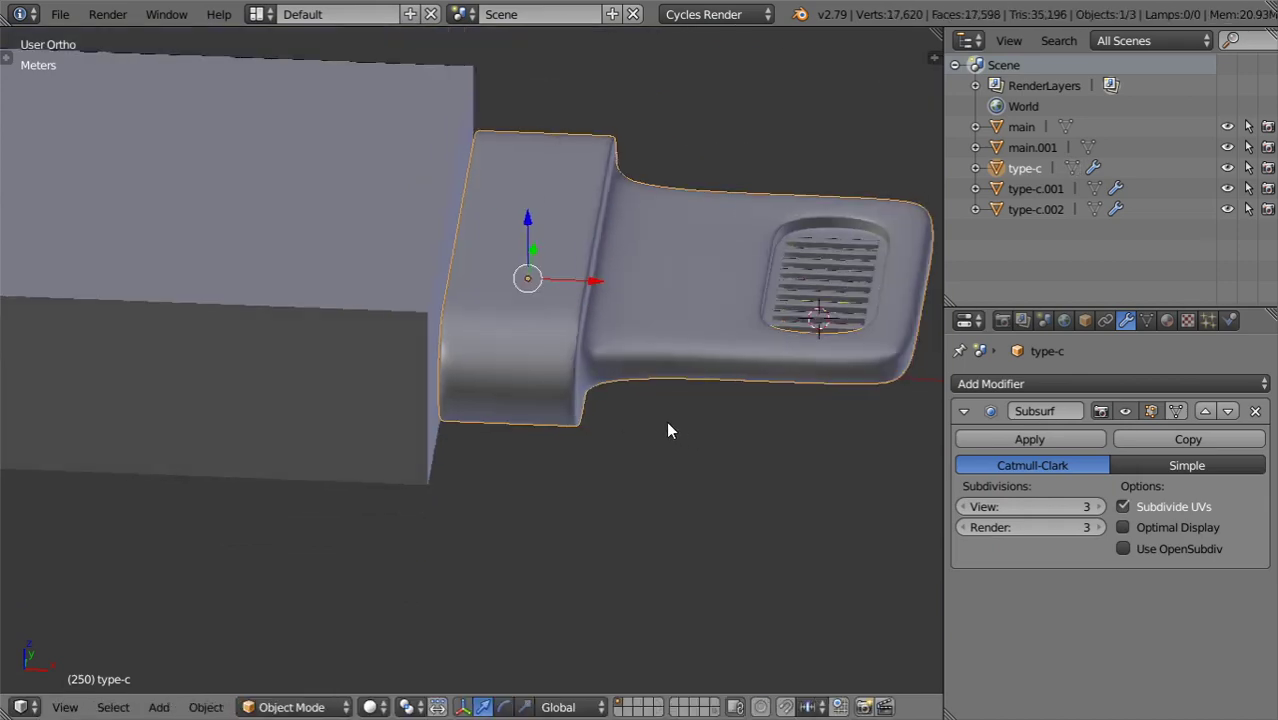
middle_drag(676, 424, 602, 424)
scroll(602, 424, up, 3)
key(Tab)
key(ctrl+r)
click(673, 345)
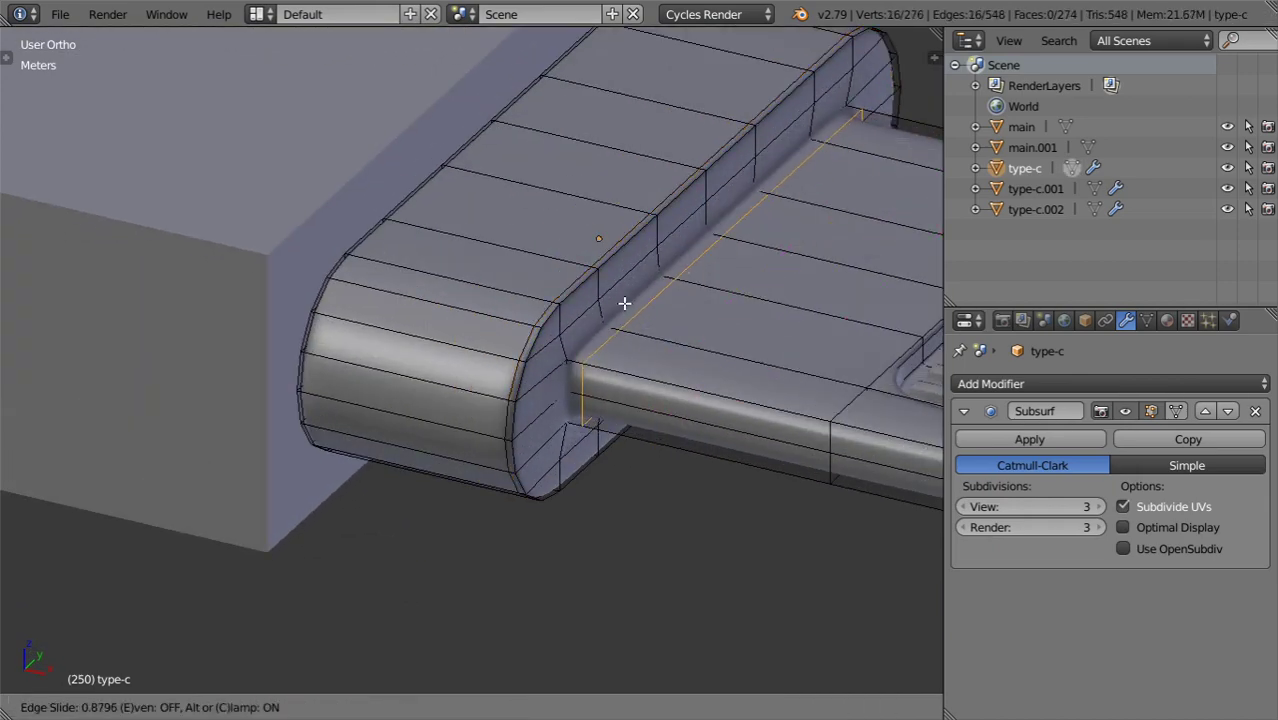
click(620, 288)
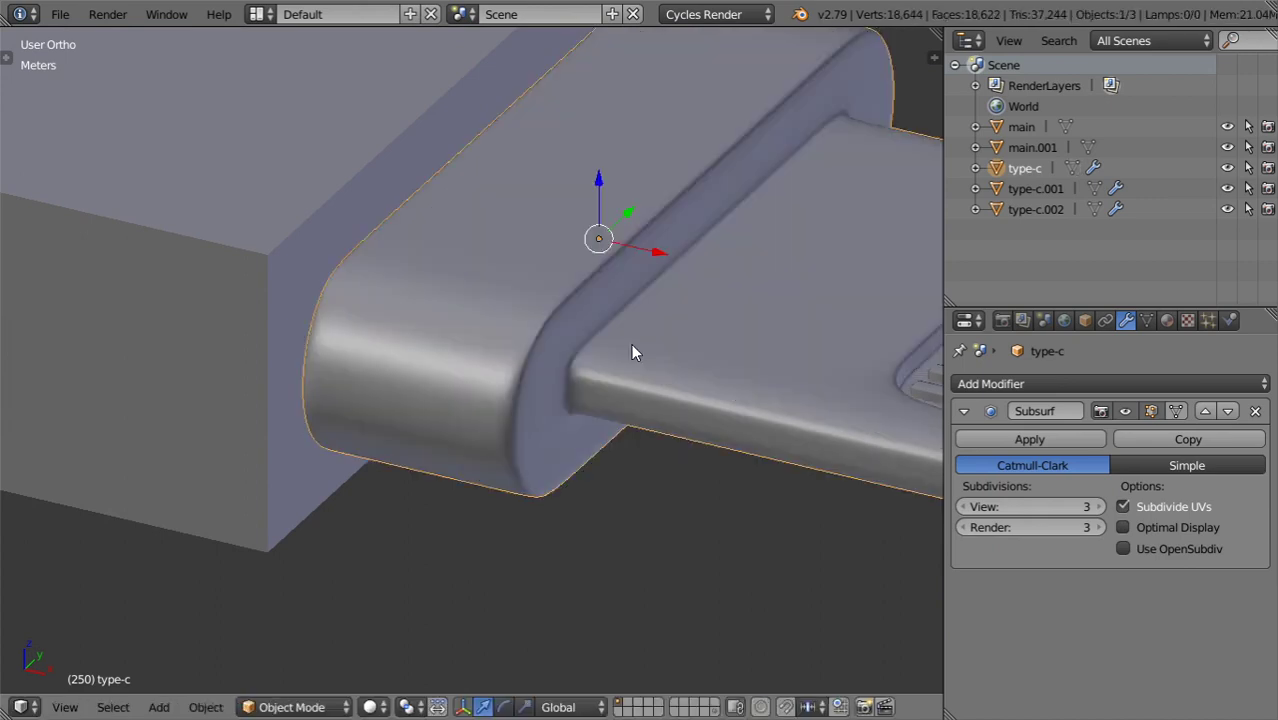
key(Tab)
Select the contact strips together with the type-c plug and move them slightly along negative X into the main body.
scroll(631, 370, down, 5)
key(a)
scroll(630, 360, up, 6)
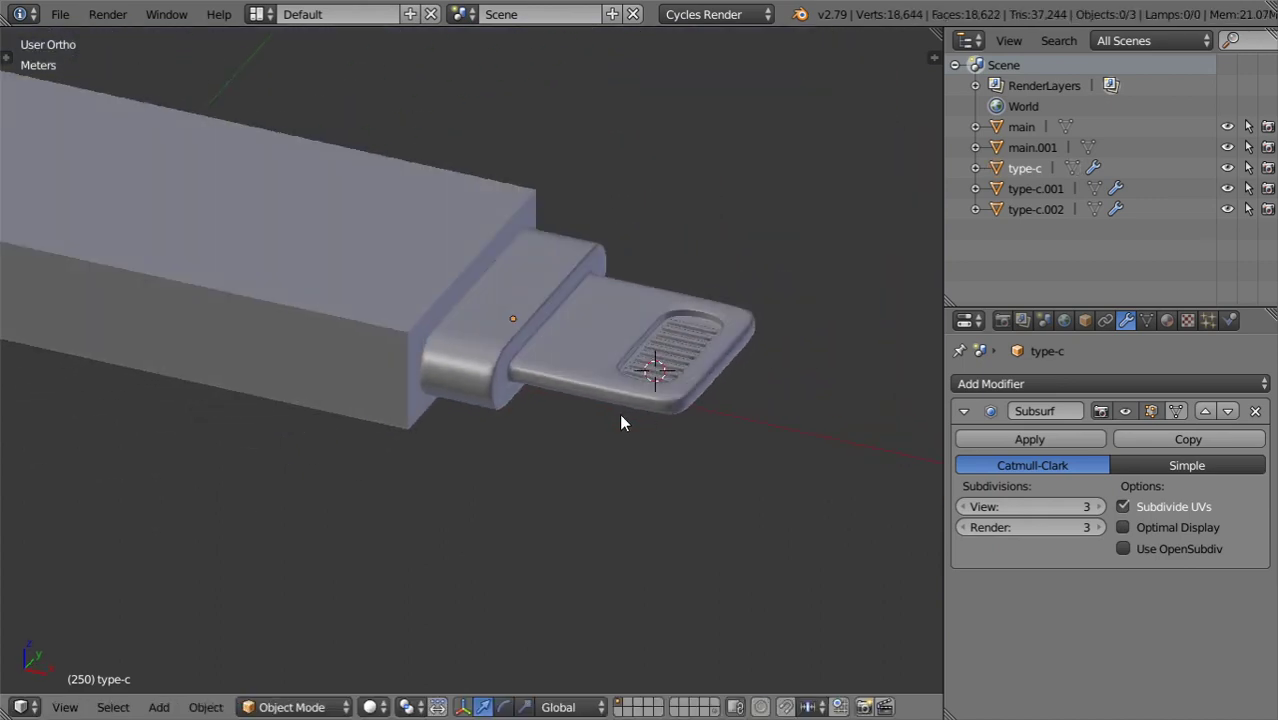
shift+middle_drag(597, 424, 546, 456)
right_click(759, 424)
shift+right_click(660, 350)
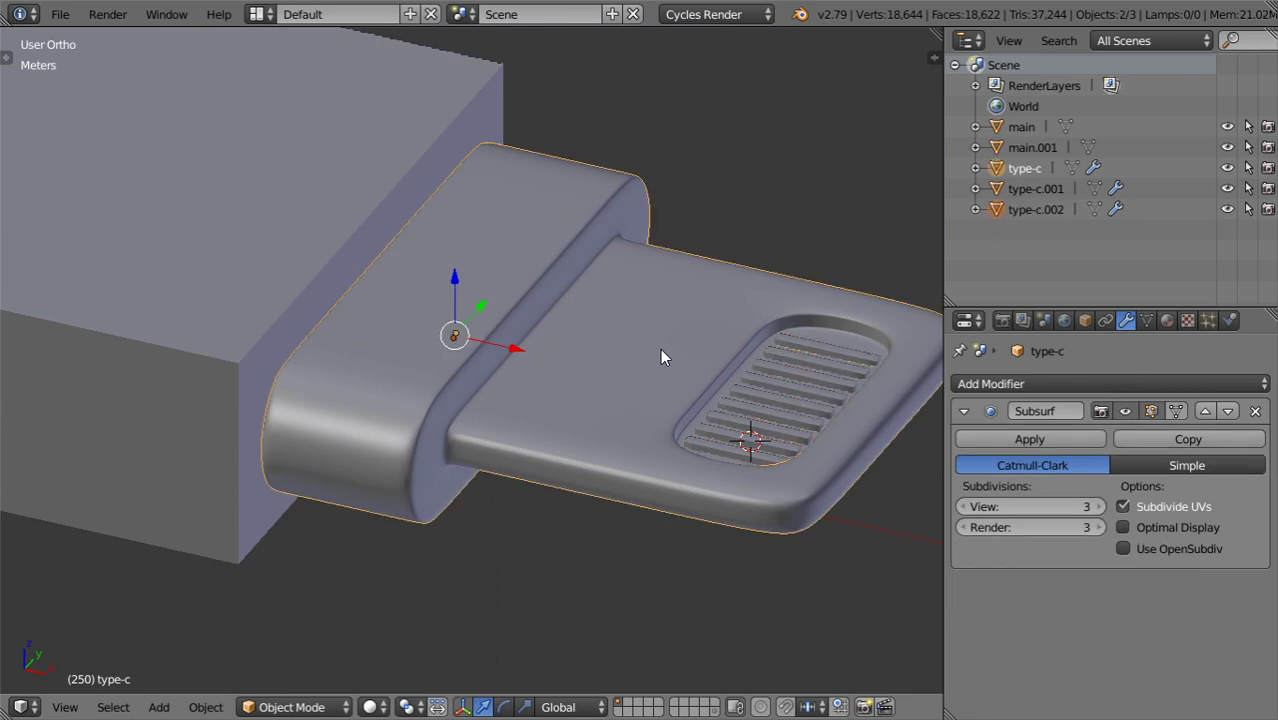
key(g)
key(x)
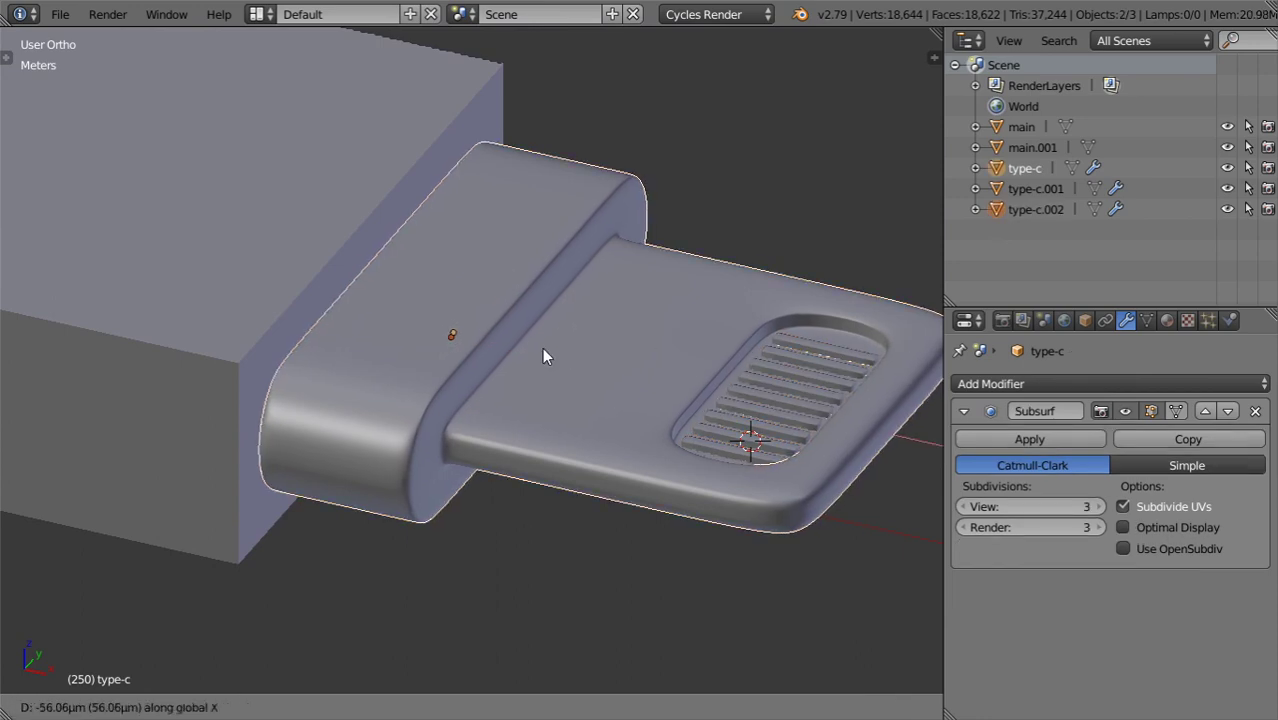
click(419, 312)
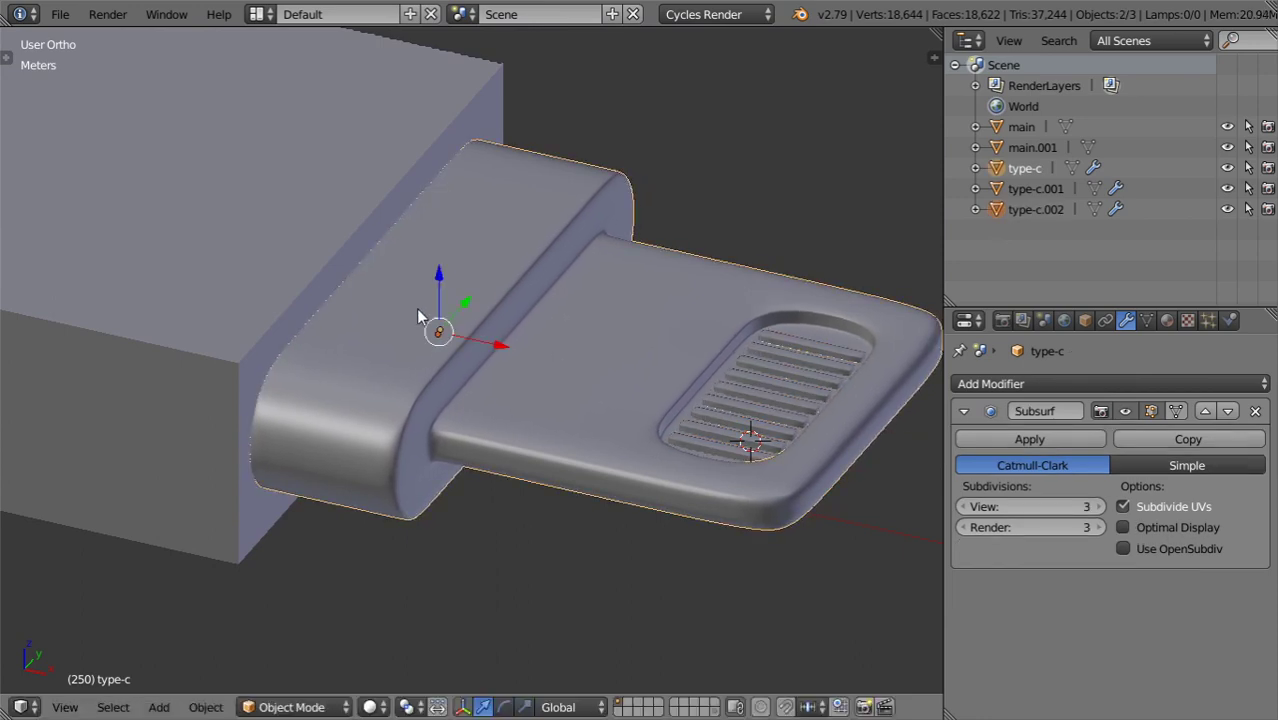
Look over the whole drive and compare it with the reference photo.
scroll(417, 340, down, 2)
key(a)
middle_drag(417, 347, 498, 474)
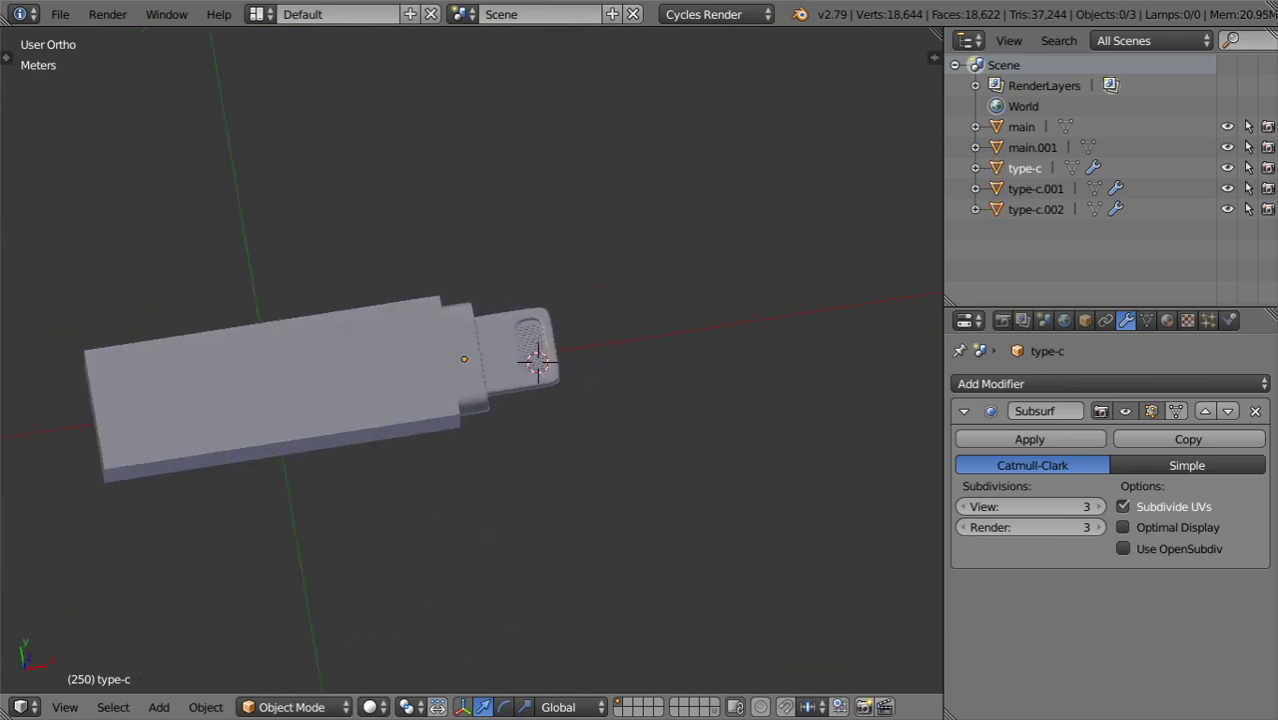
drag(0, 125, 545, 71)
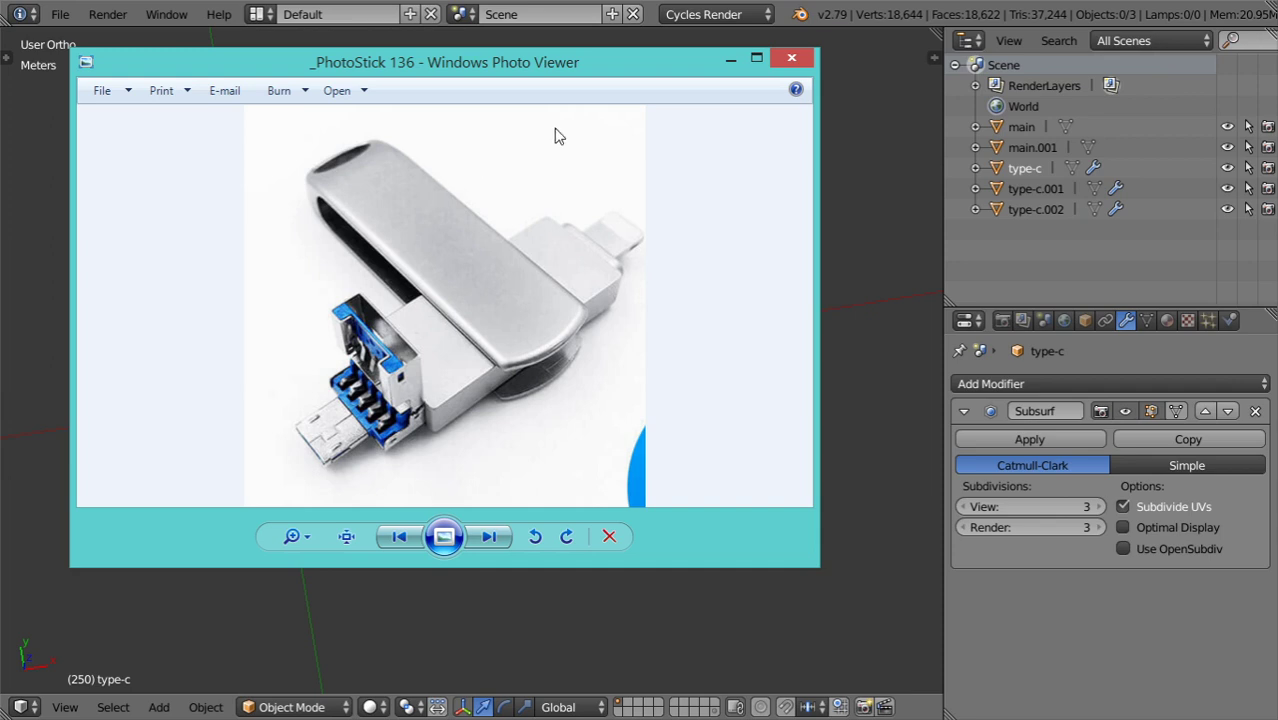
drag(639, 64, 0, 125)
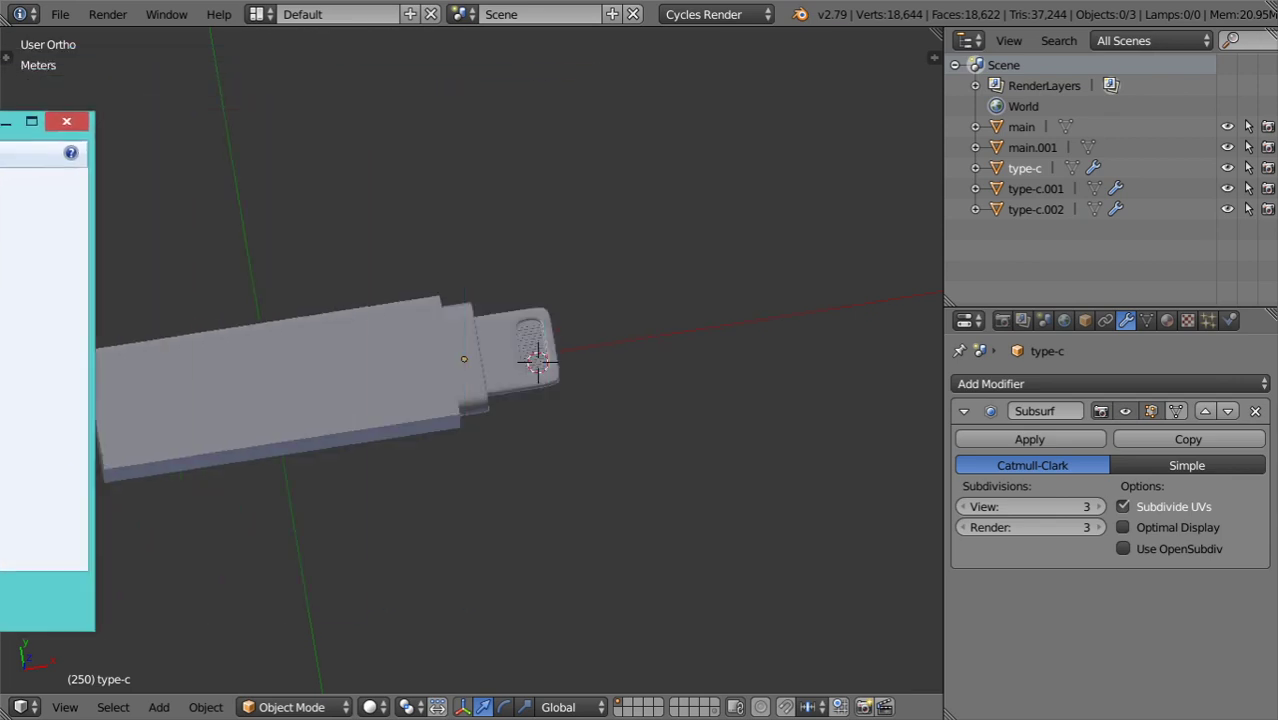
Duplicate the main body's large upper face in place and separate the copy into its own object.
right_click(175, 357)
key(Tab)
middle_drag(371, 422, 298, 323)
right_click(298, 323)
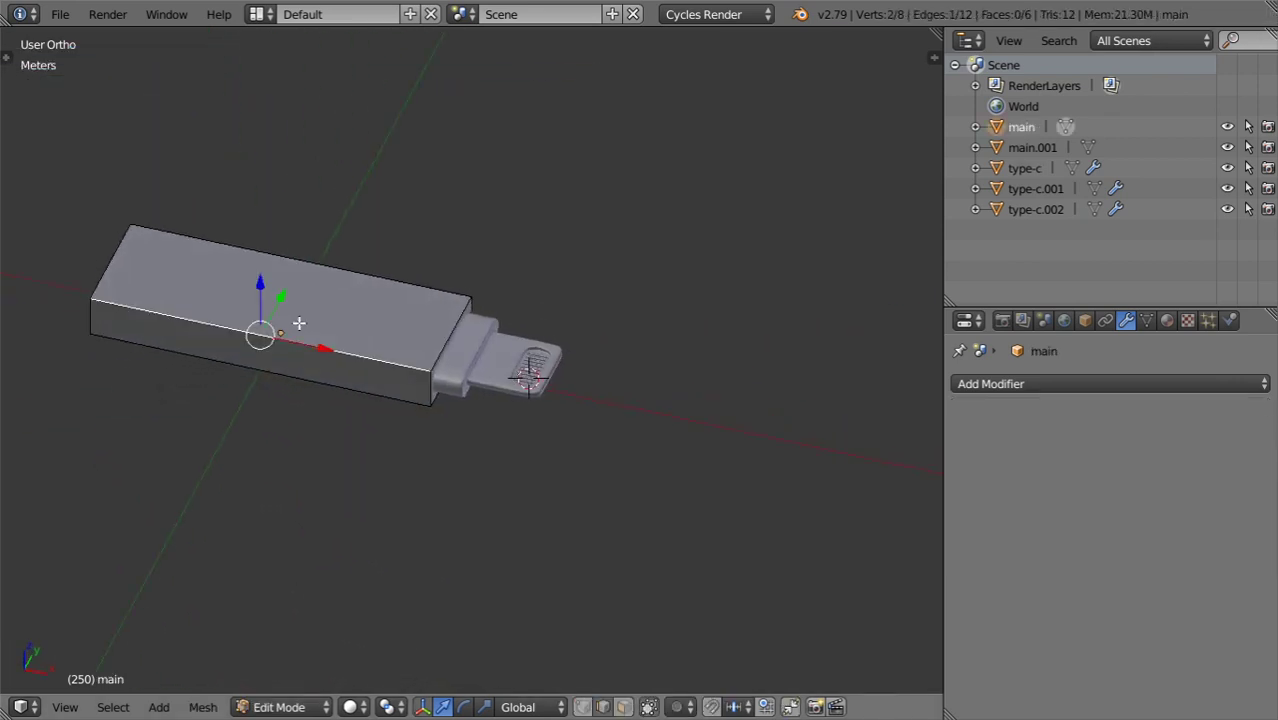
click(623, 707)
right_click(418, 362)
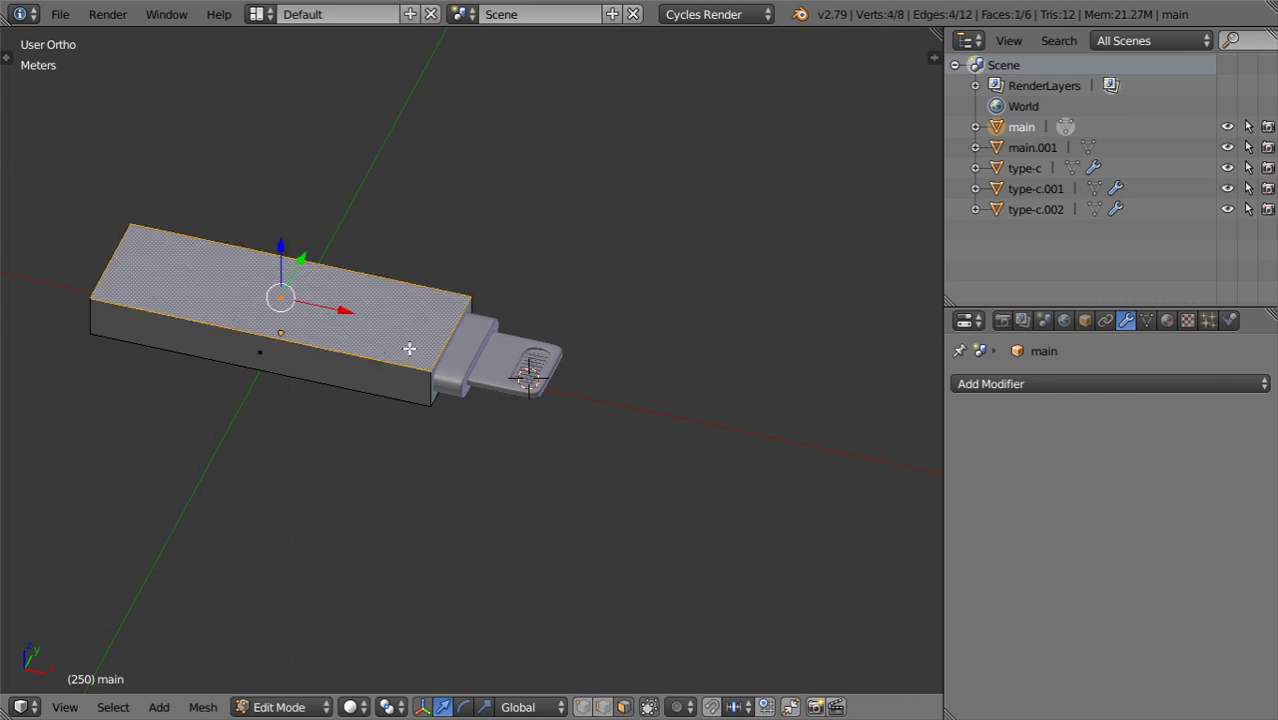
scroll(427, 355, up, 2)
key(shift+d)
key(z)
right_click(428, 307)
key(p)
click(428, 307)
Raise the separated plate about 0.38 mm along Z, just above the main body.
key(Tab)
right_click(390, 305)
middle_drag(423, 357, 597, 374)
scroll(597, 374, up, 1)
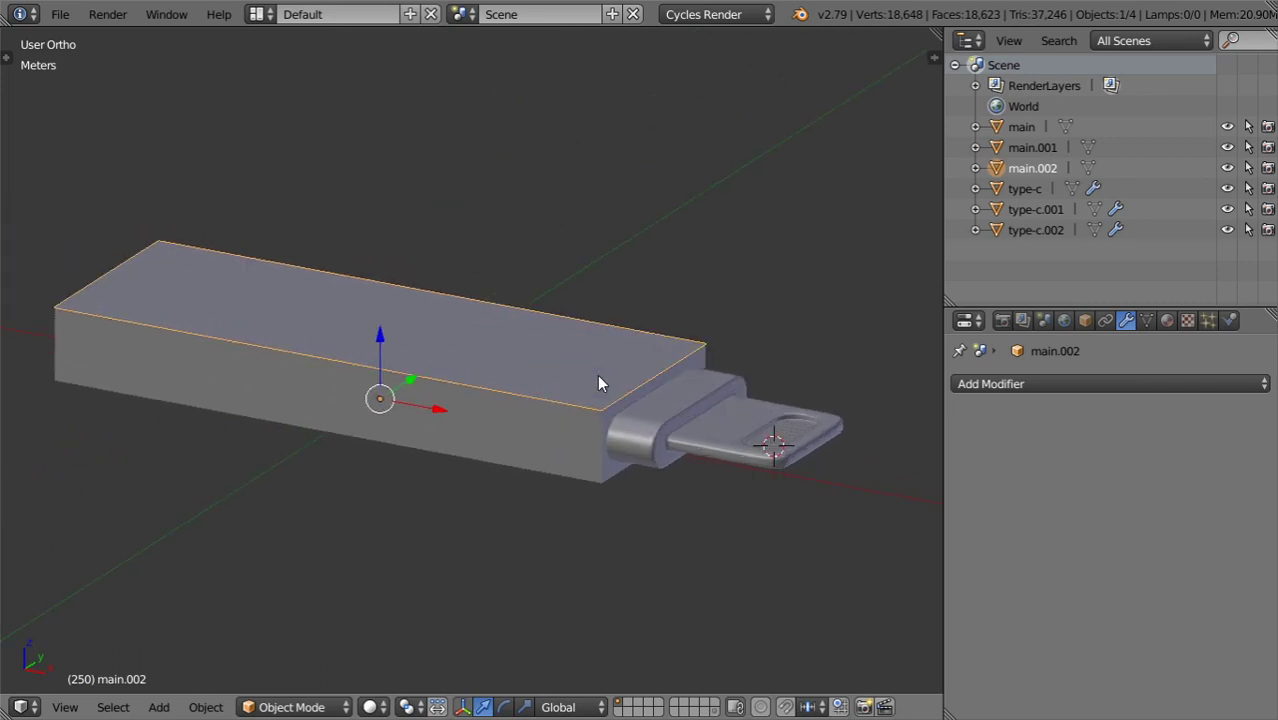
key(g)
key(z)
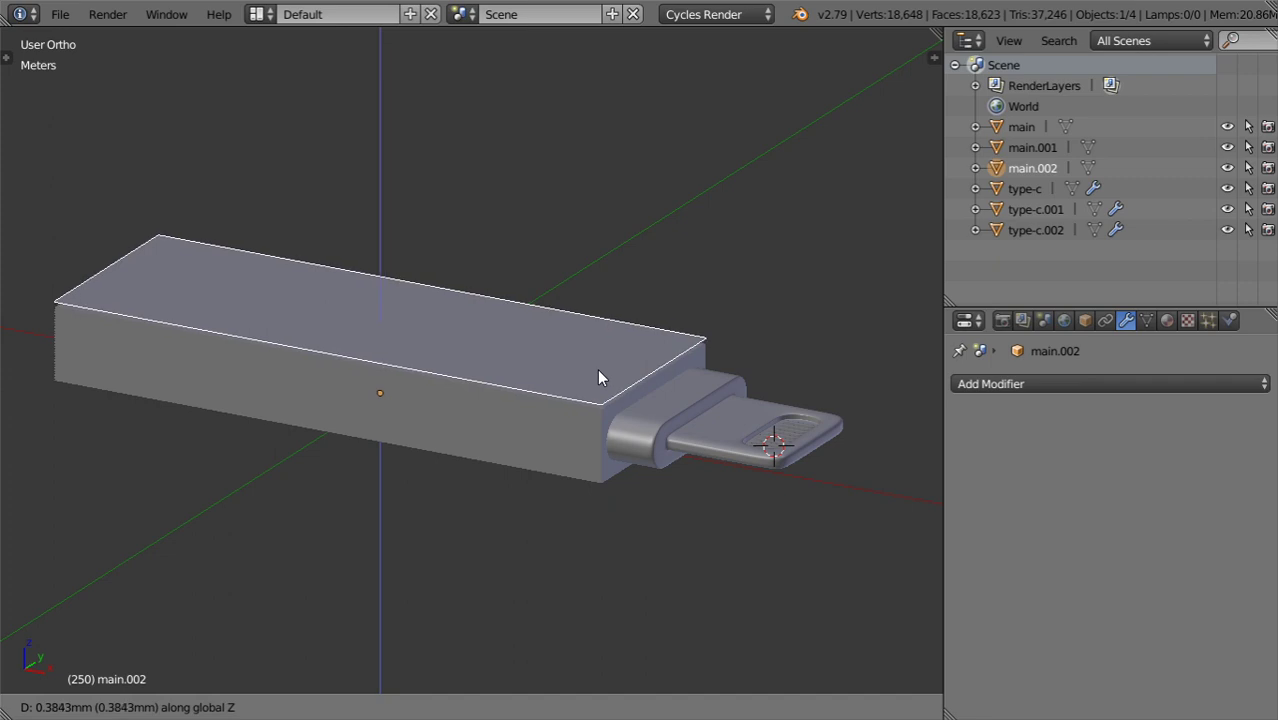
click(598, 372)
scroll(598, 372, down, 1)
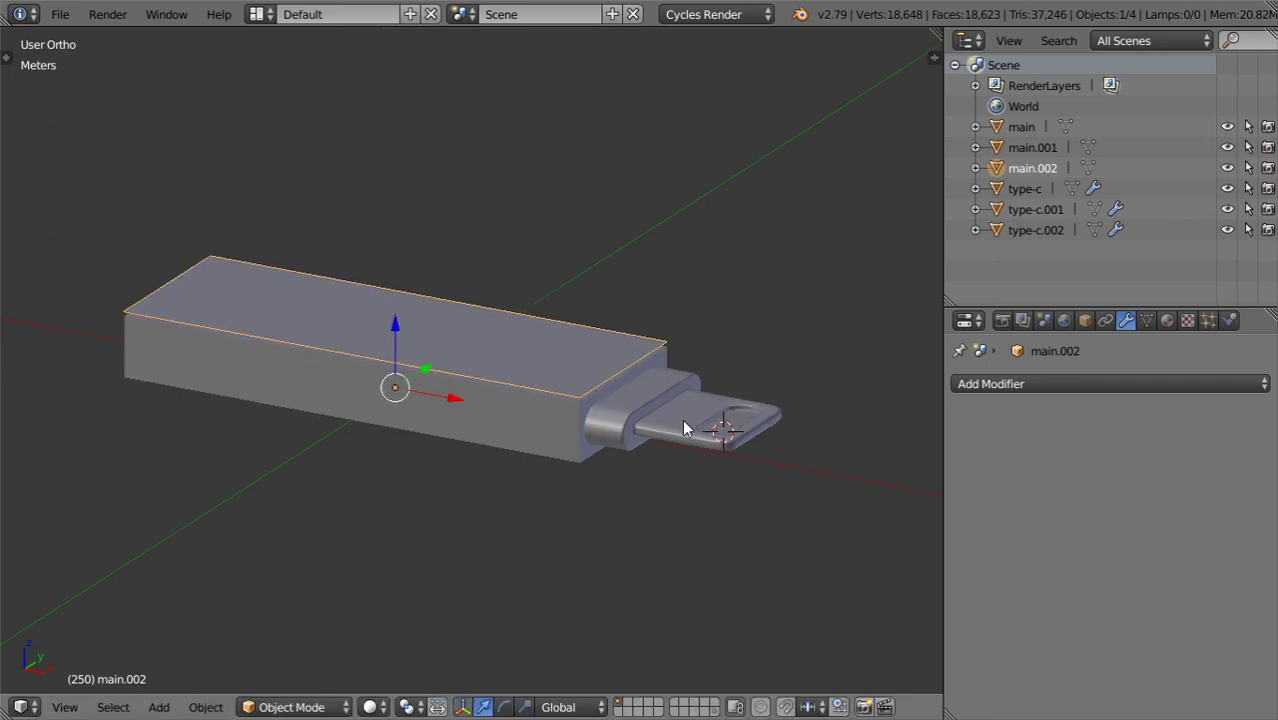
Look through the 3D view's properties and open the User Preferences.
key(n)
drag(923, 354, 925, 688)
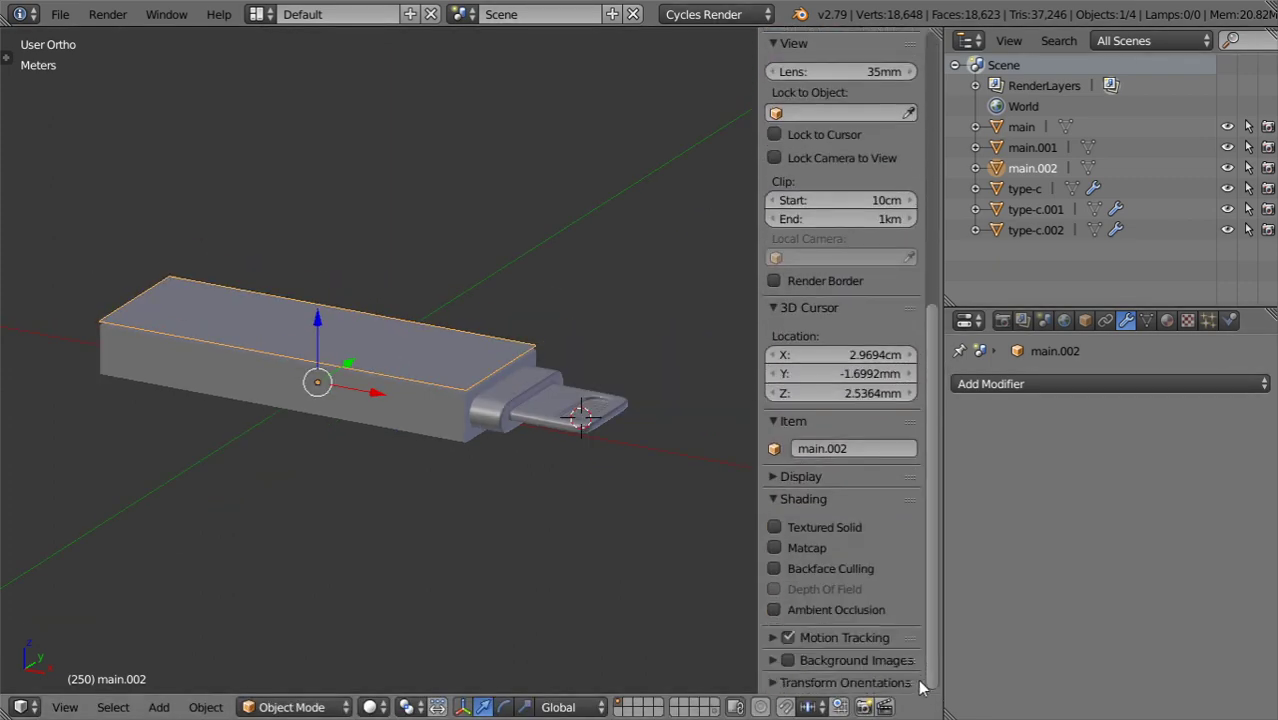
click(60, 14)
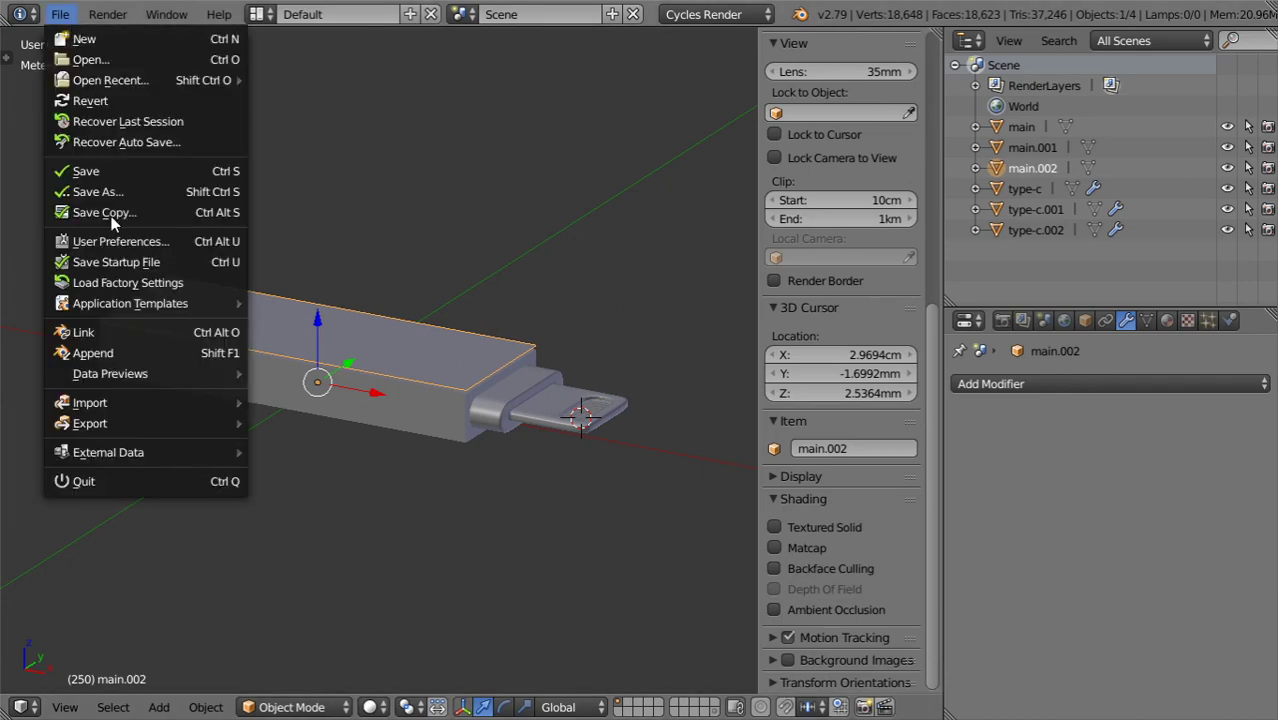
click(112, 241)
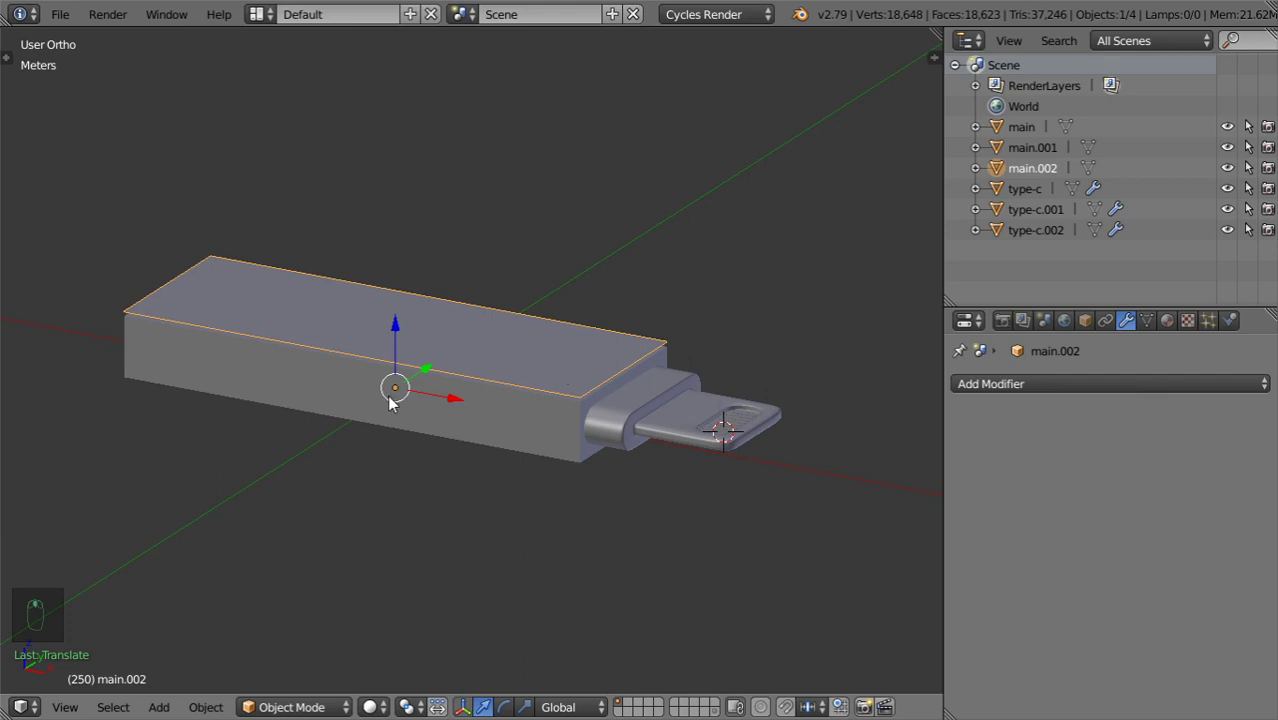
Move the separated plate along positive X until it reaches past the tip of the type-c plug.
middle_drag(390, 397, 412, 405)
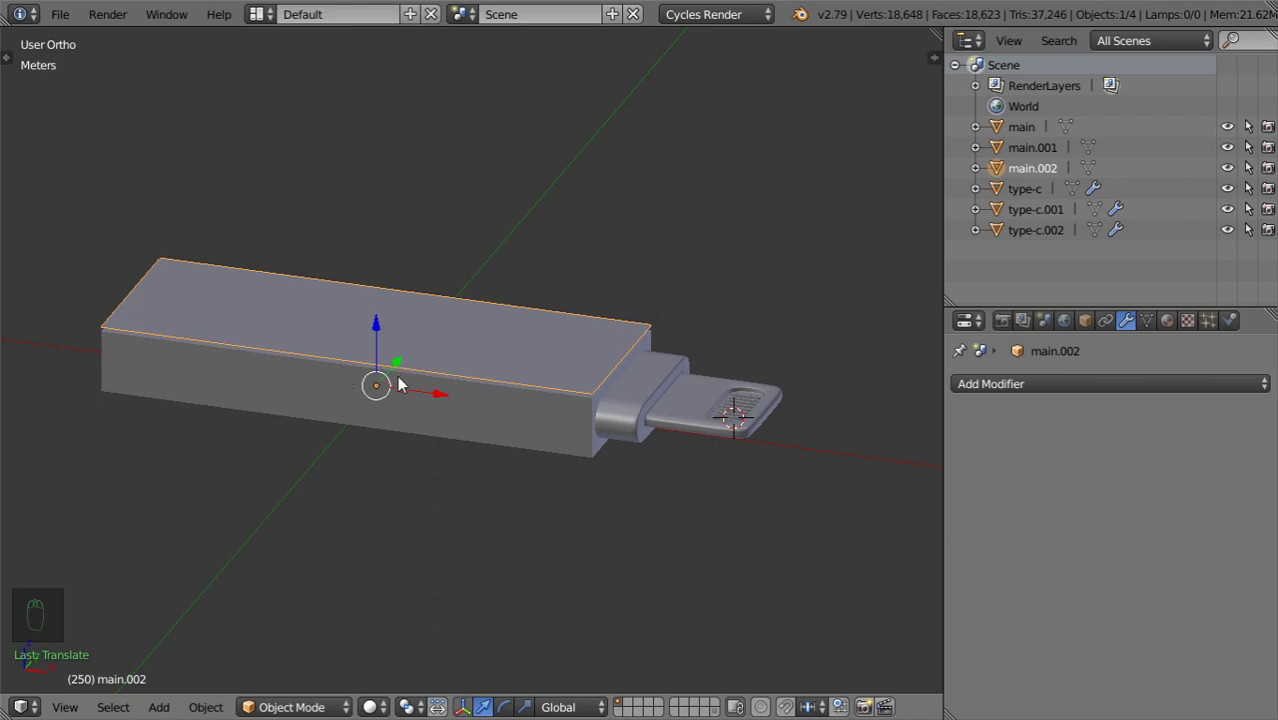
drag(443, 403, 661, 443)
key(KP_3)
key(KP_2)
key(KP_1)
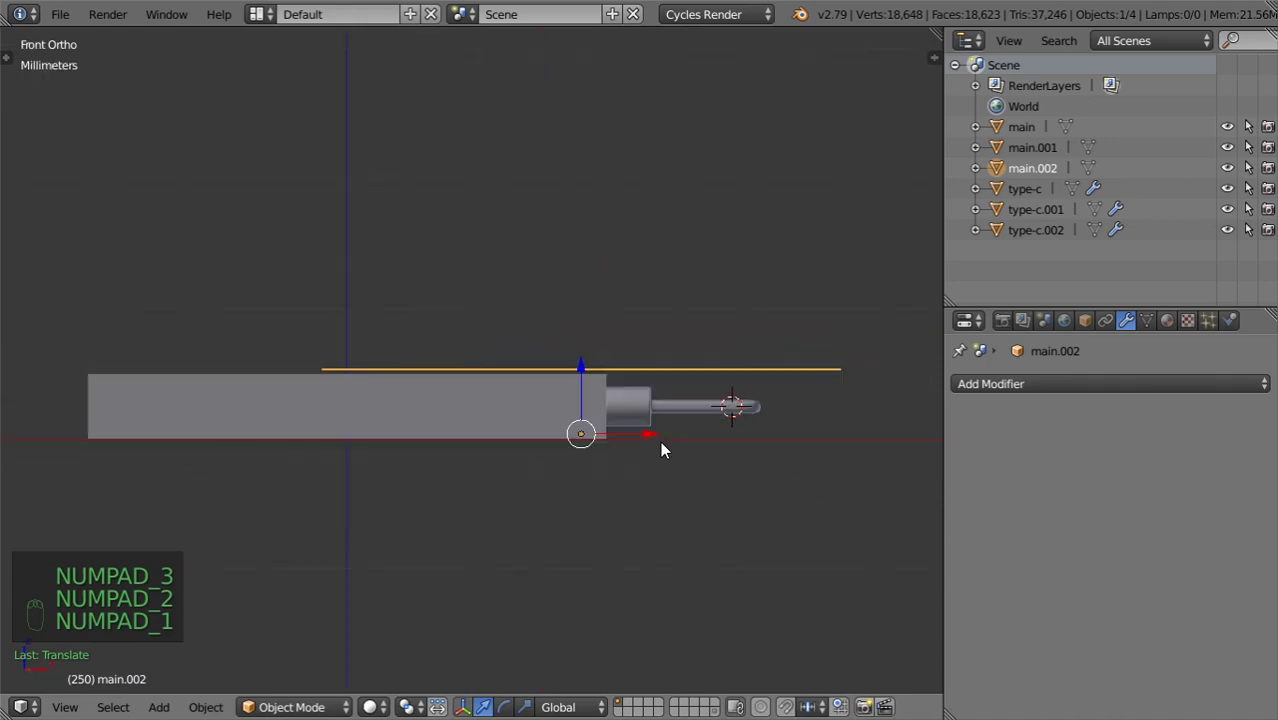
In front view, pull the plate back slightly along X, keeping its end beyond the plug's tip.
shift+middle_drag(660, 441, 571, 428)
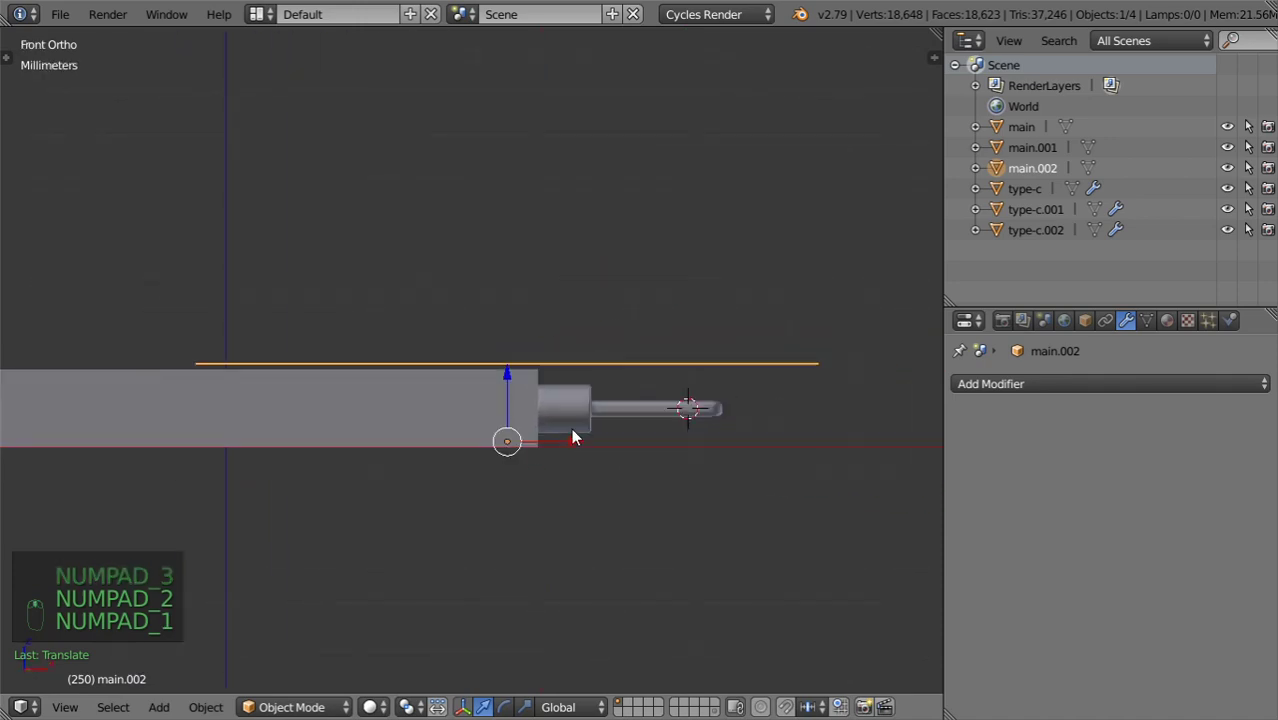
click(571, 428)
drag(576, 441, 538, 457)
scroll(537, 452, down, 4)
middle_drag(536, 450, 504, 539)
scroll(521, 507, up, 4)
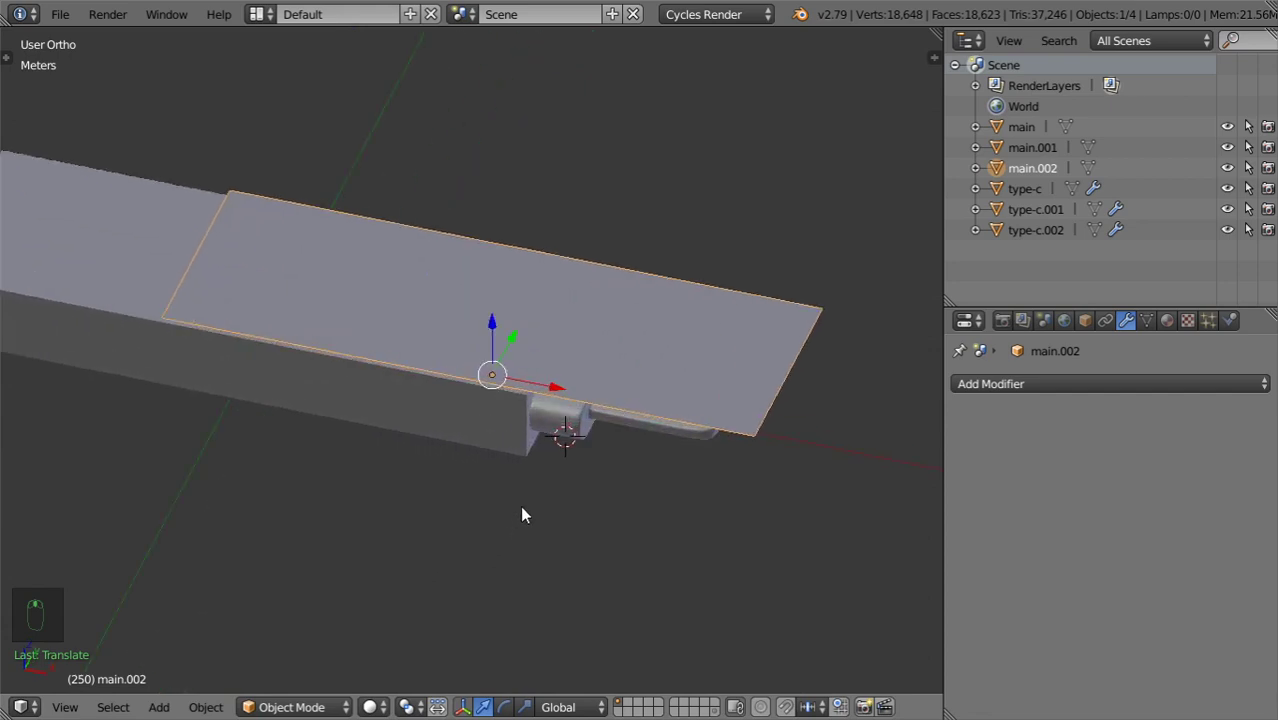
key(KP_1)
drag(536, 440, 551, 462)
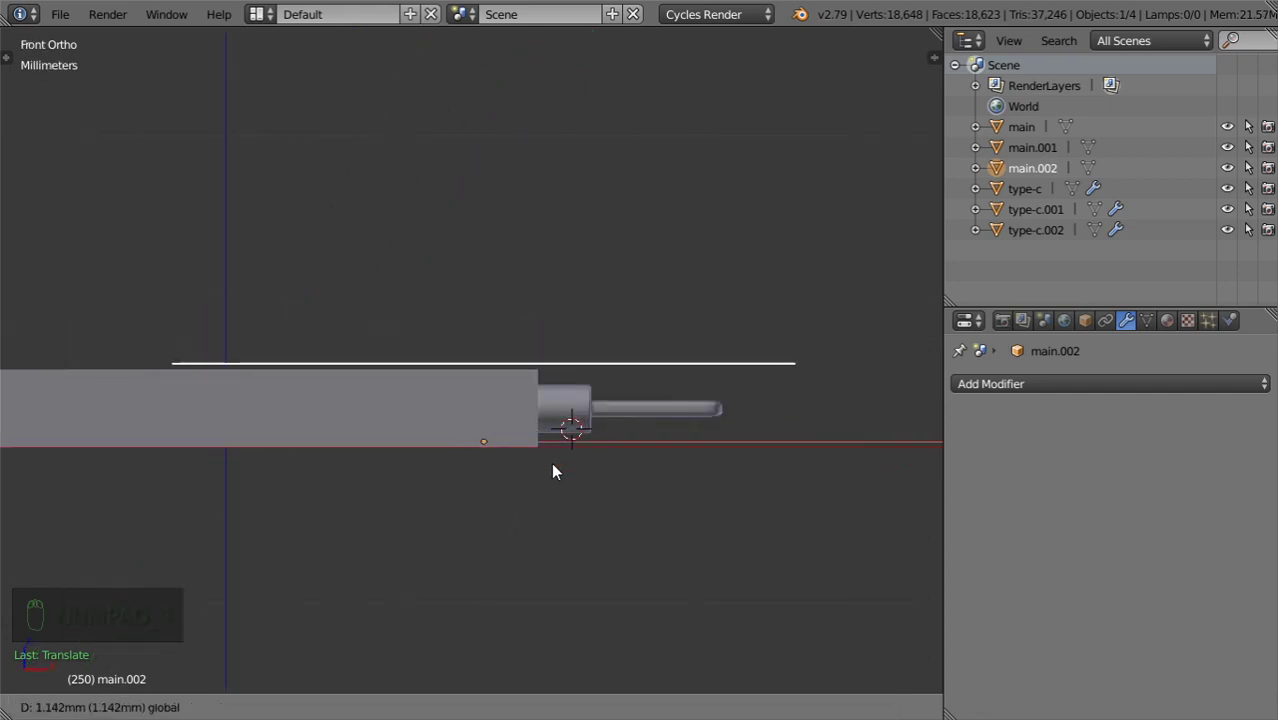
drag(551, 462, 551, 462)
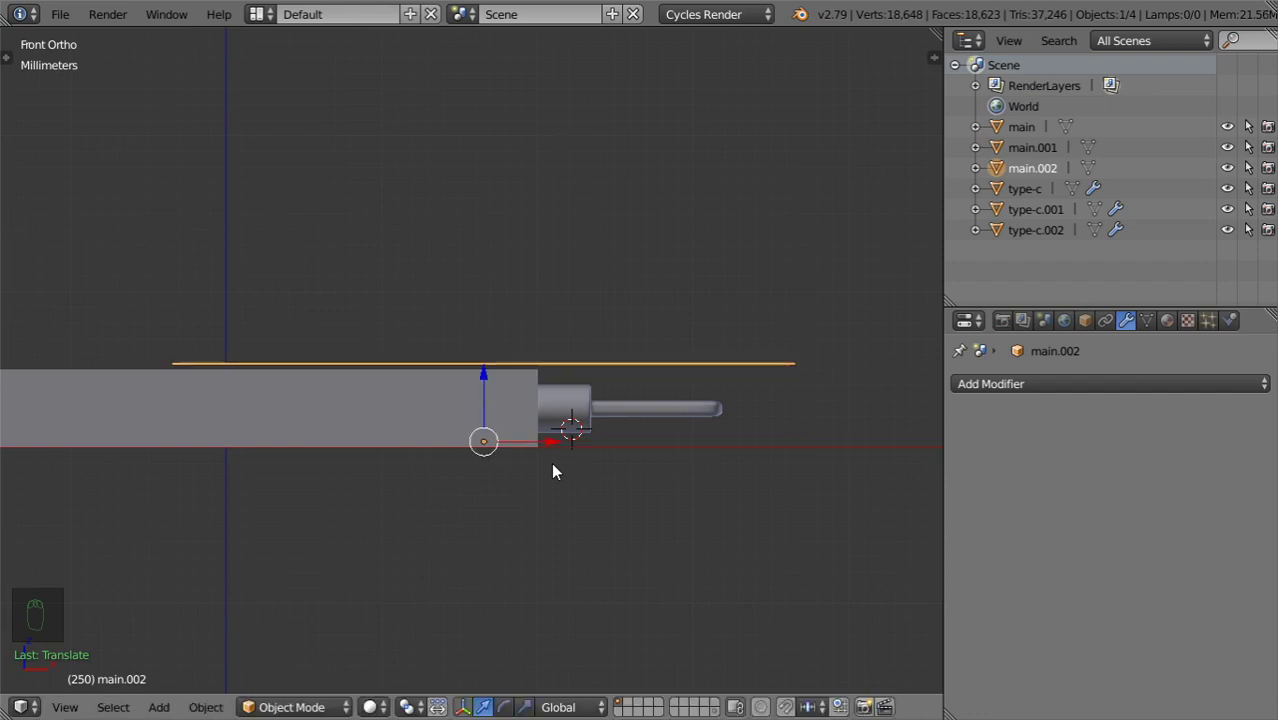
Set the main body's origin to its geometry.
key(Tab)
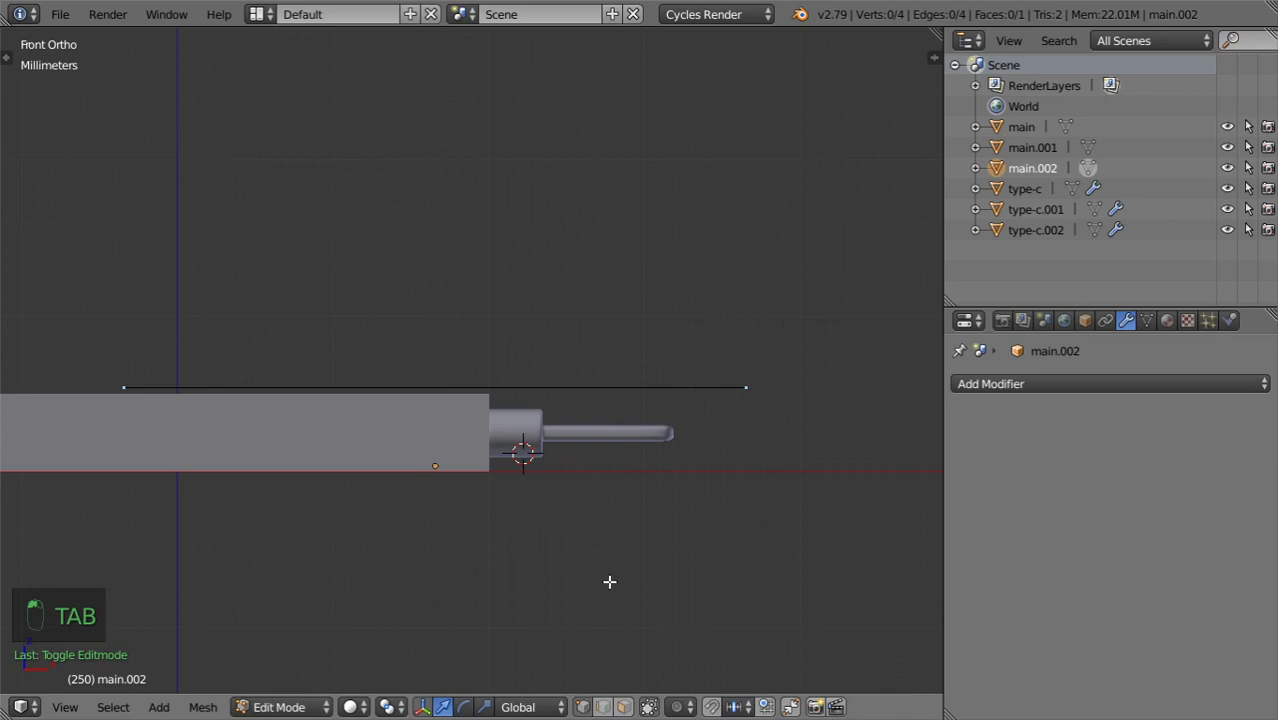
key(Tab)
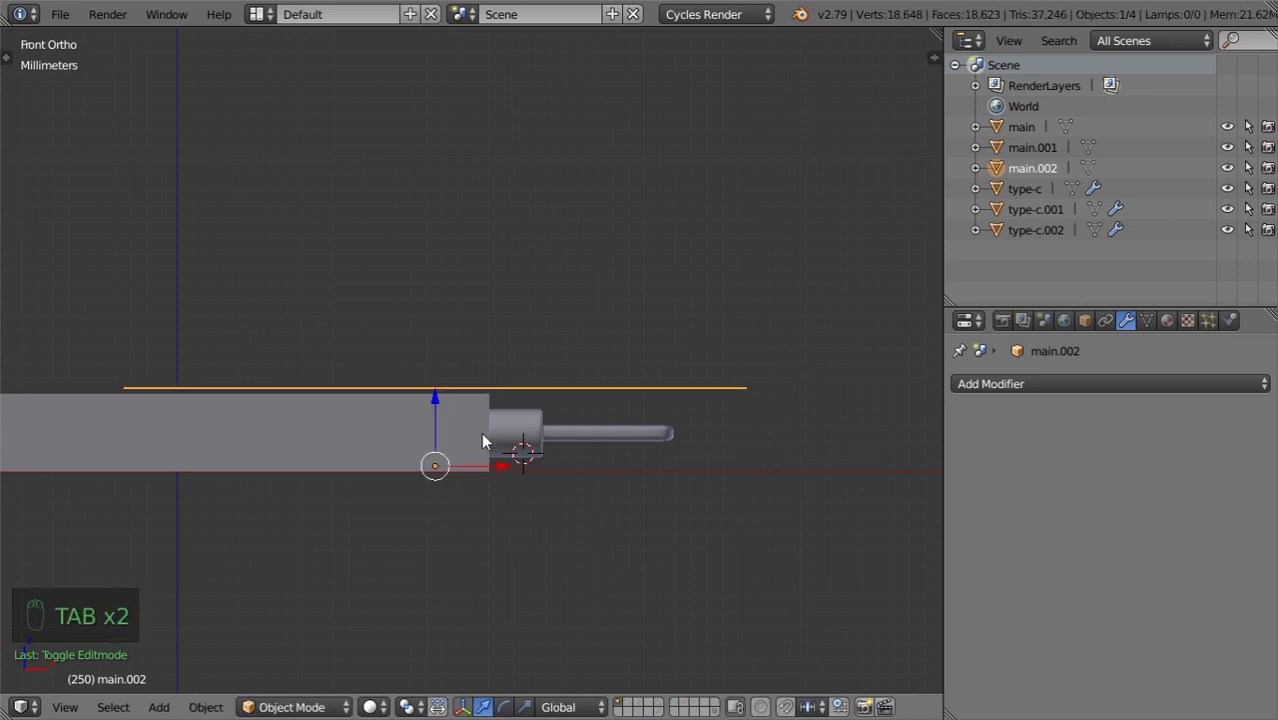
right_click(482, 430)
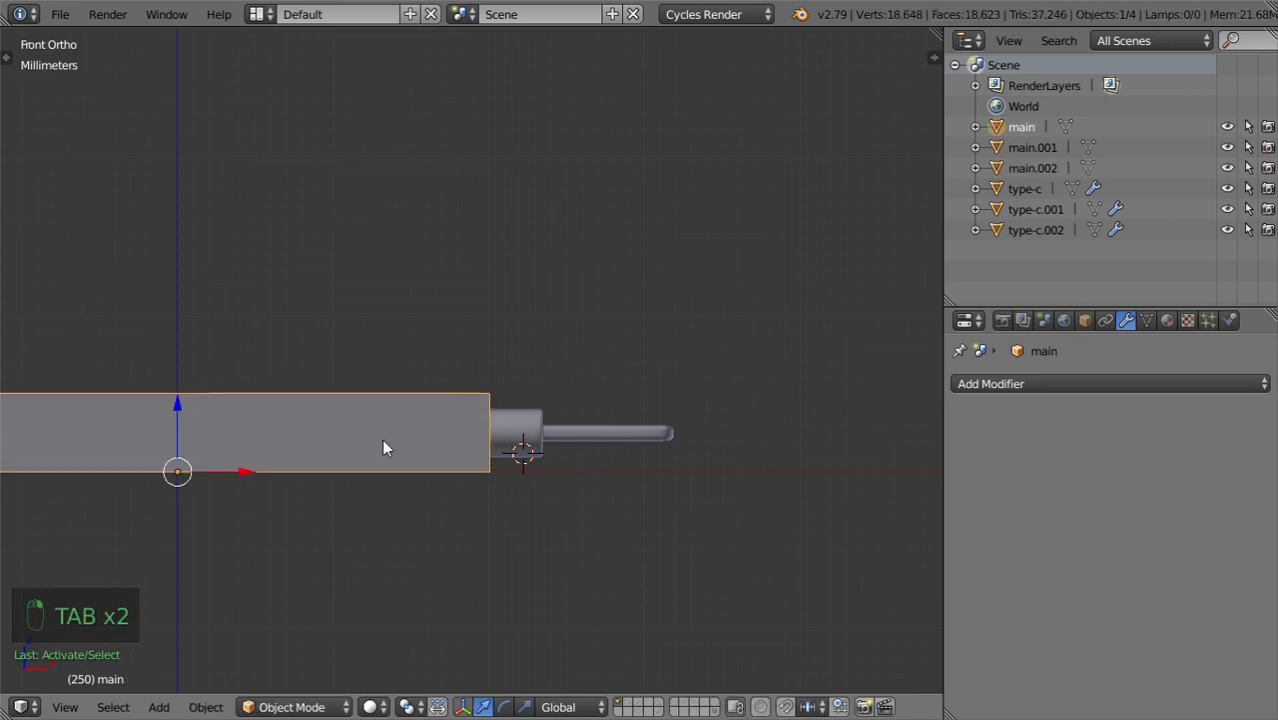
key(ctrl+alt+shift+c)
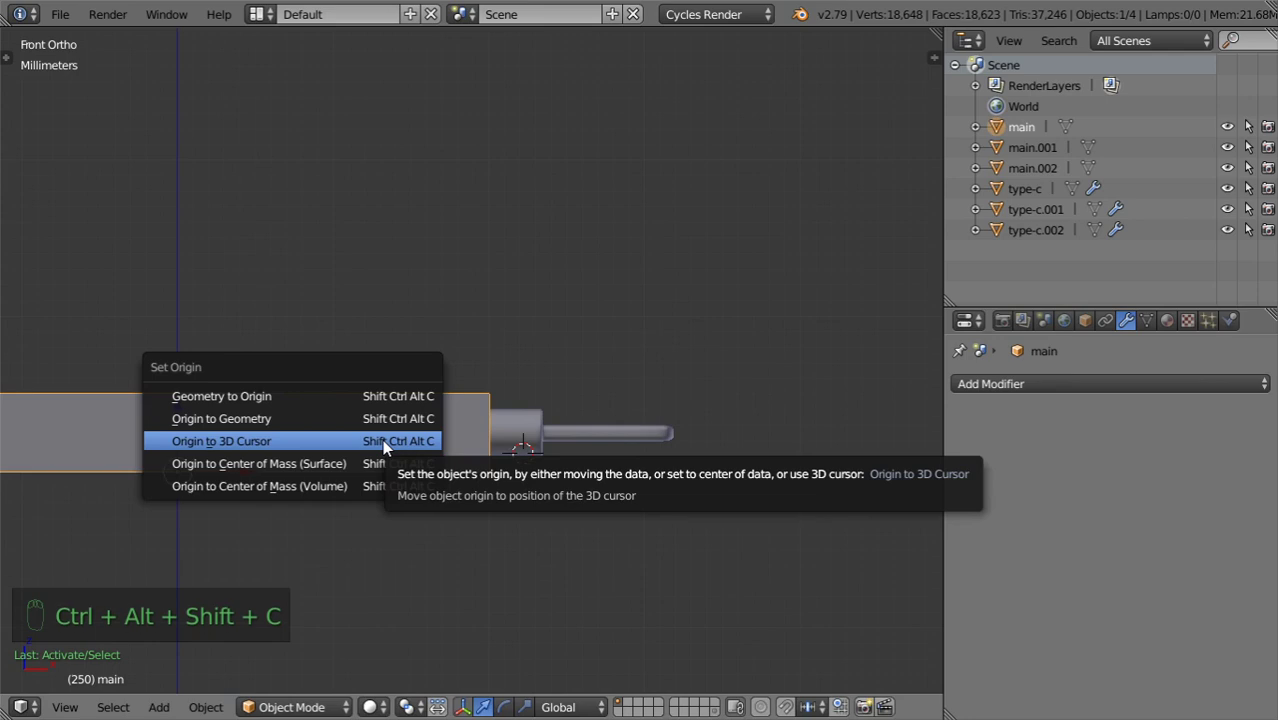
click(366, 420)
Add a Mirror modifier to the plate with type-c as mirror object and only the Z axis enabled.
right_click(557, 400)
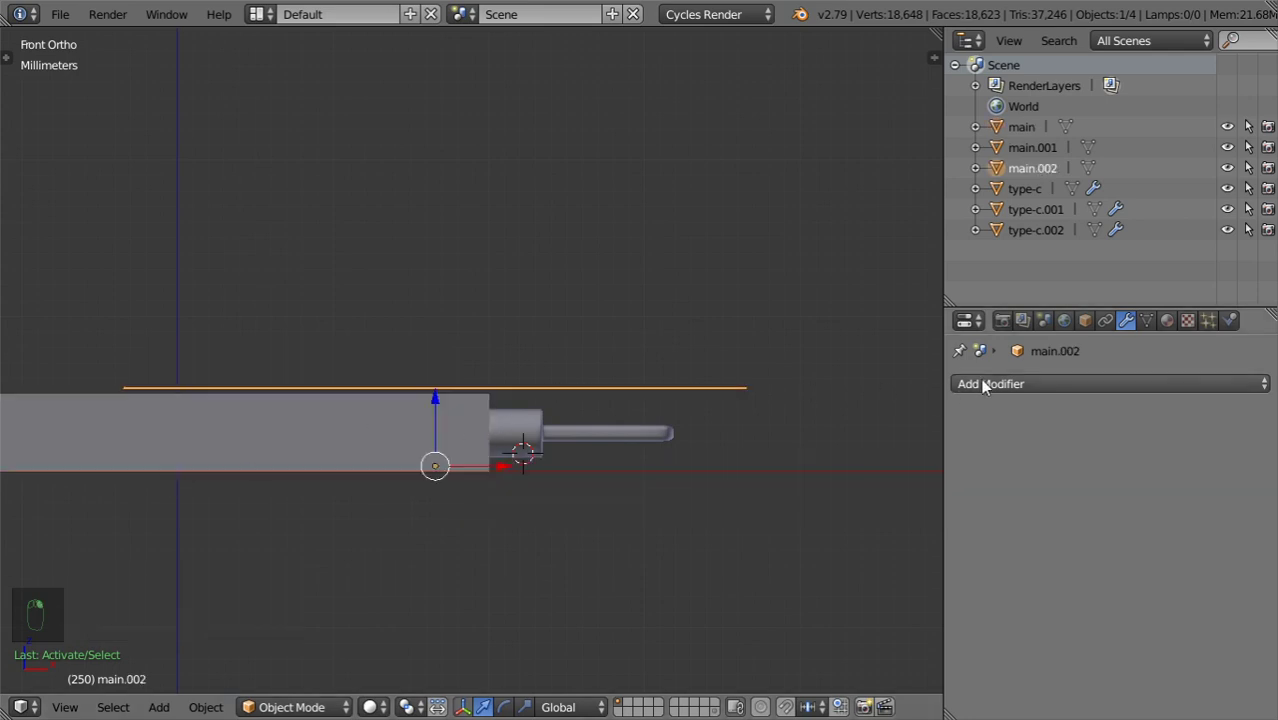
click(964, 384)
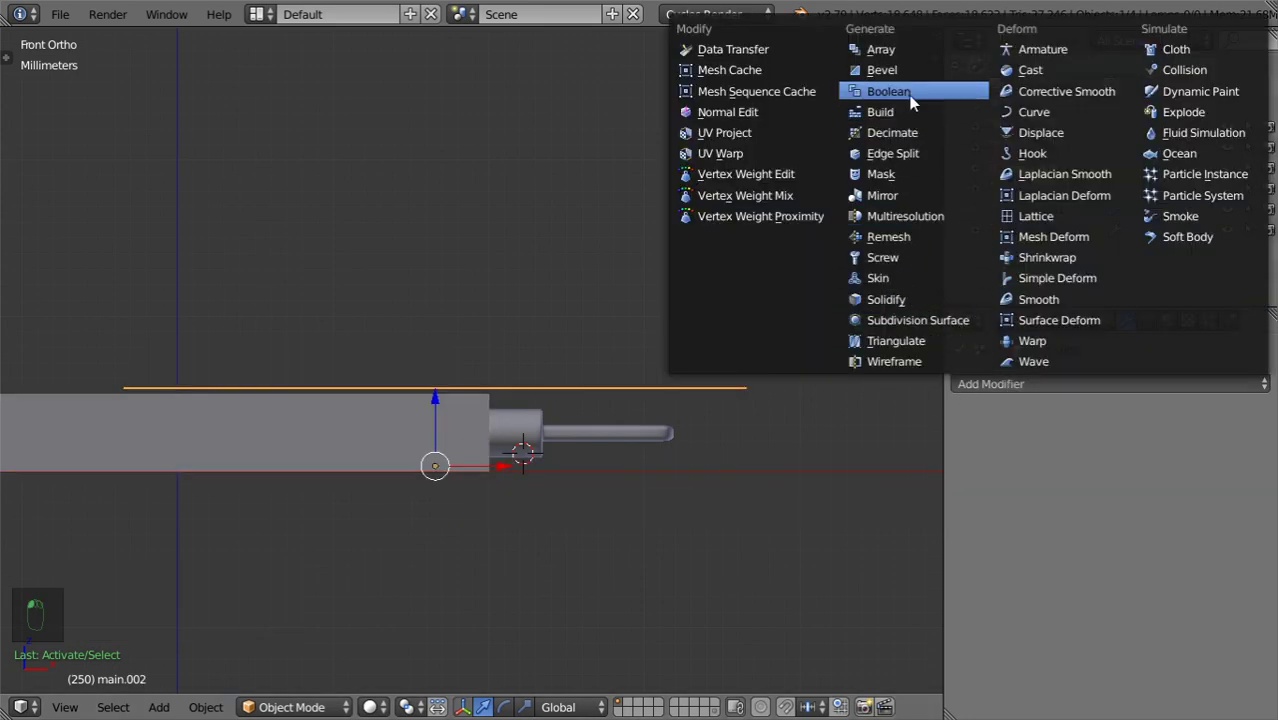
click(882, 195)
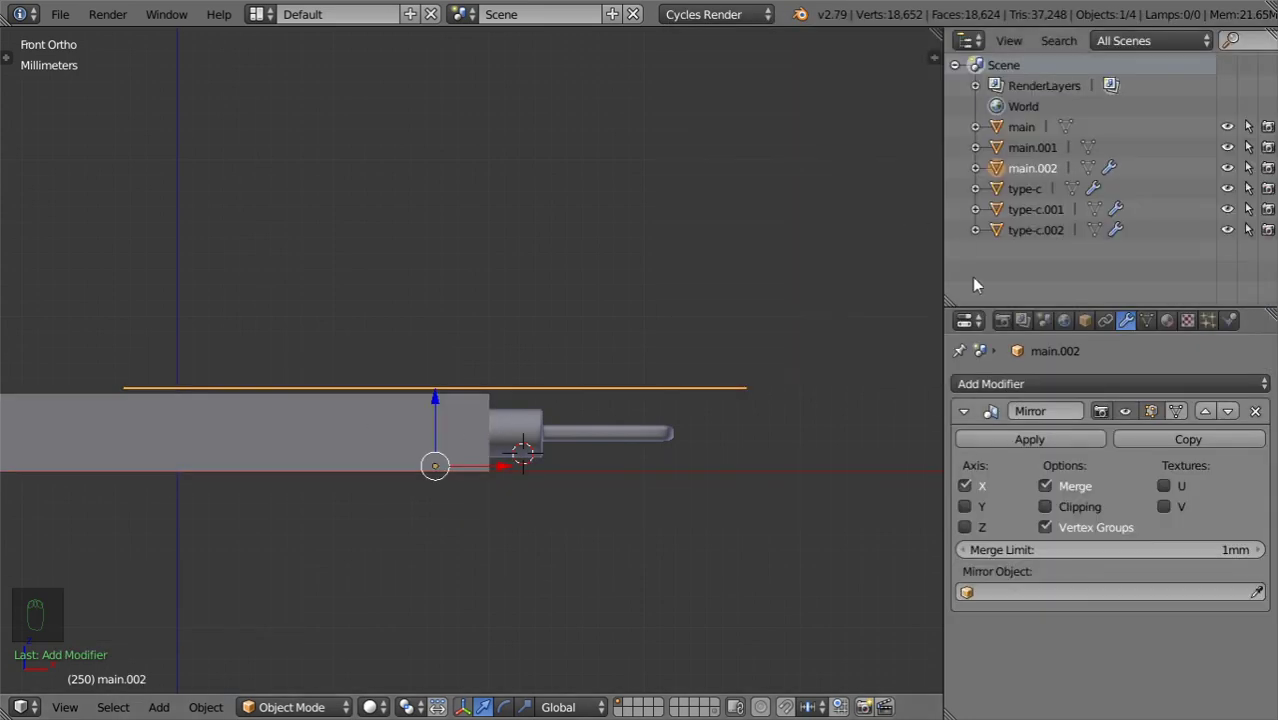
click(625, 440)
click(965, 486)
click(965, 527)
Enable Clipping on the plate's mirror and extrude the vertex at its plug-side end straight down along Z to the mirror plane.
key(Tab)
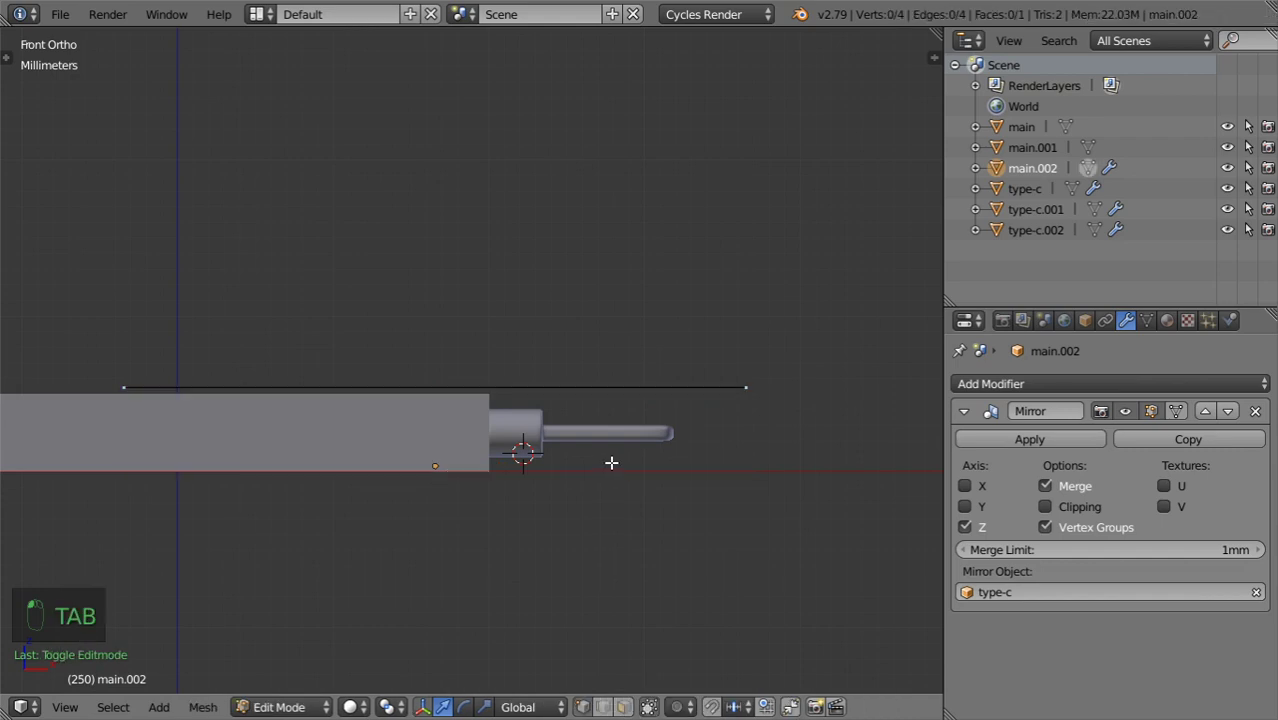
shift+middle_drag(743, 403, 559, 400)
scroll(545, 405, up, 2)
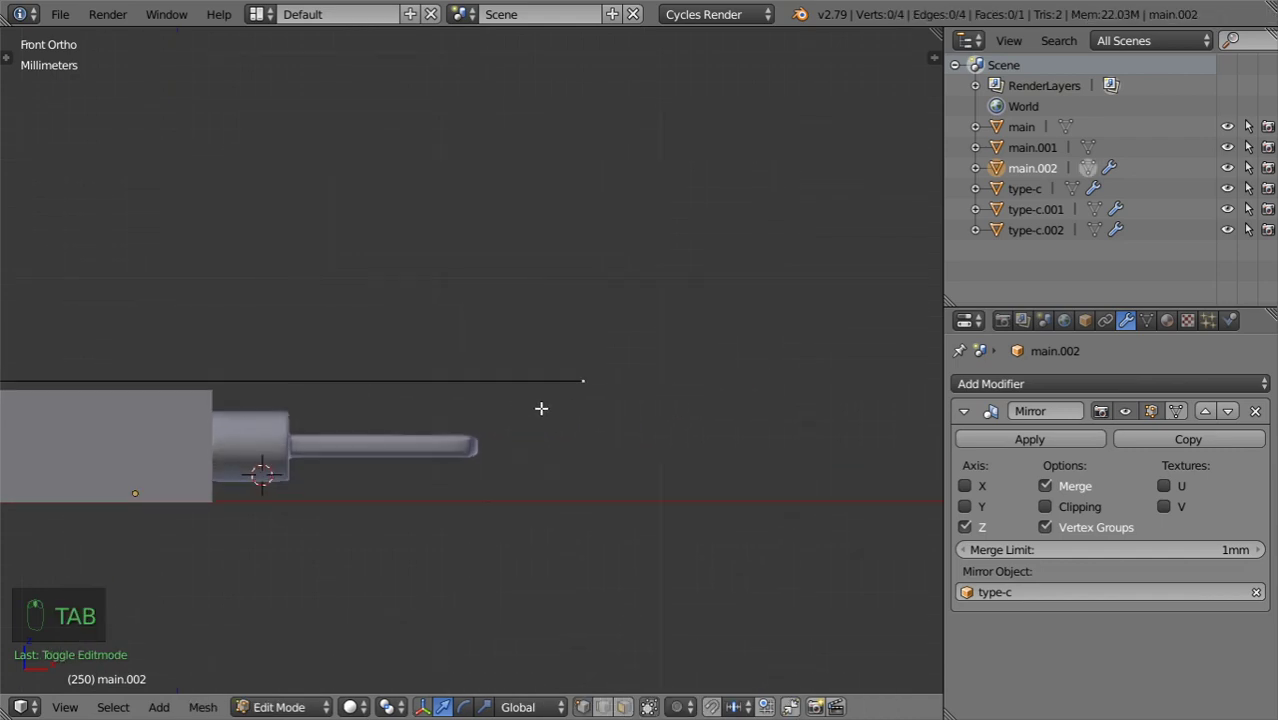
scroll(544, 452, up, 2)
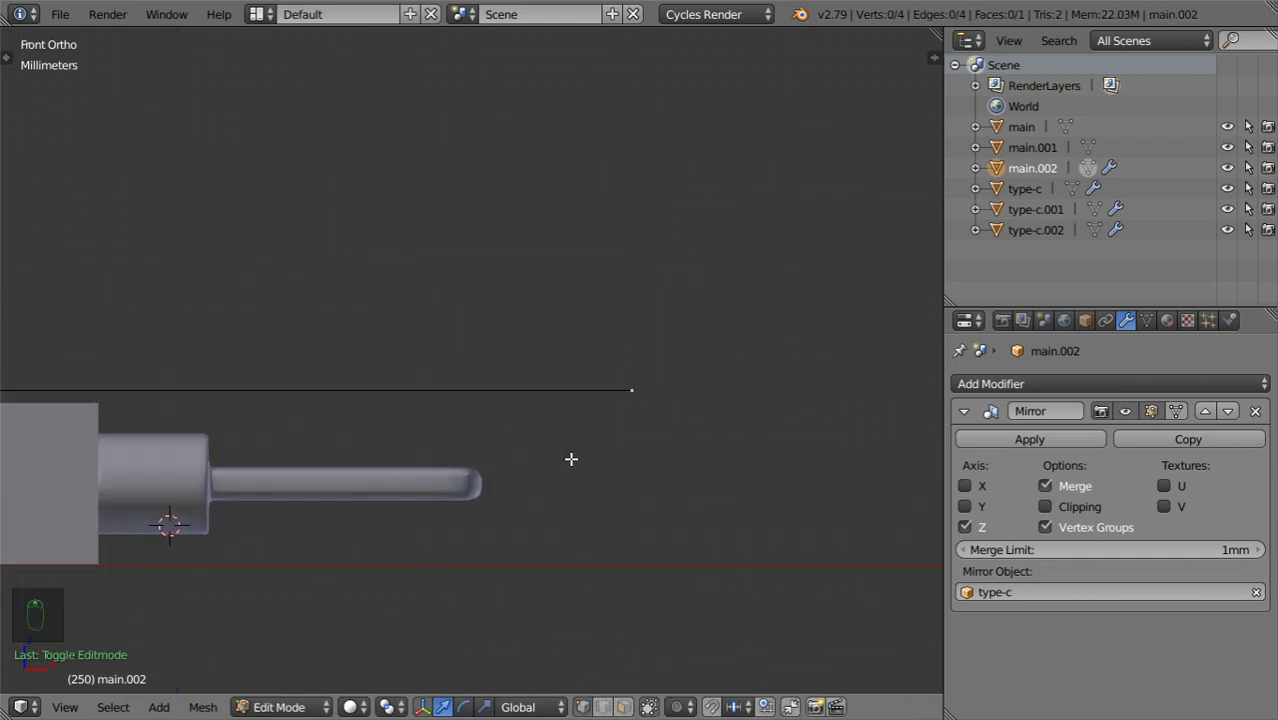
shift+middle_drag(627, 393, 490, 370)
right_click(522, 348)
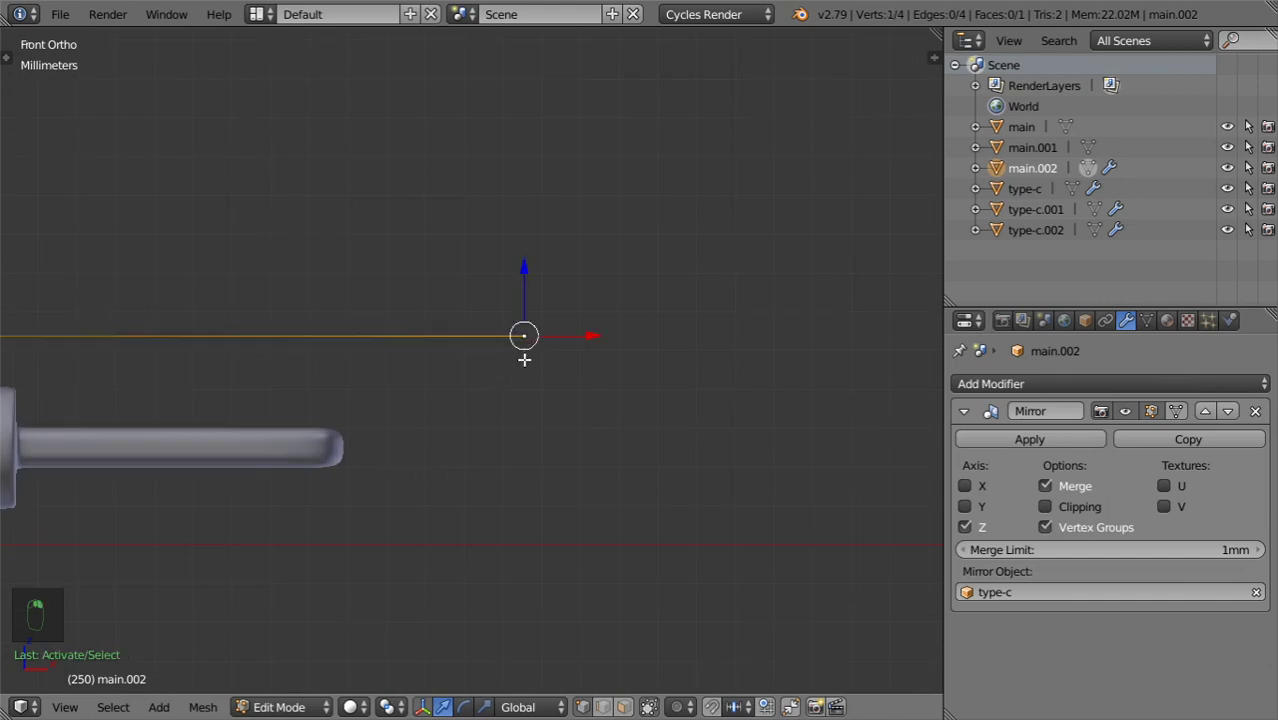
key(e)
key(z)
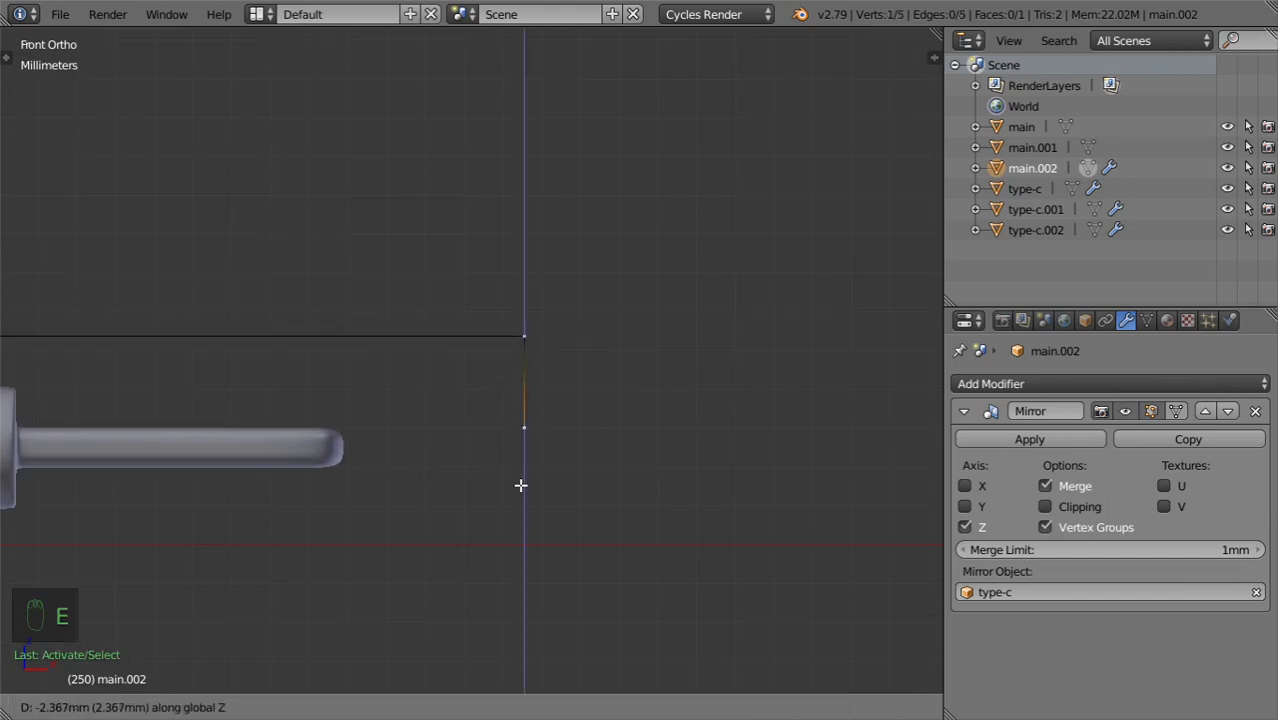
click(542, 411)
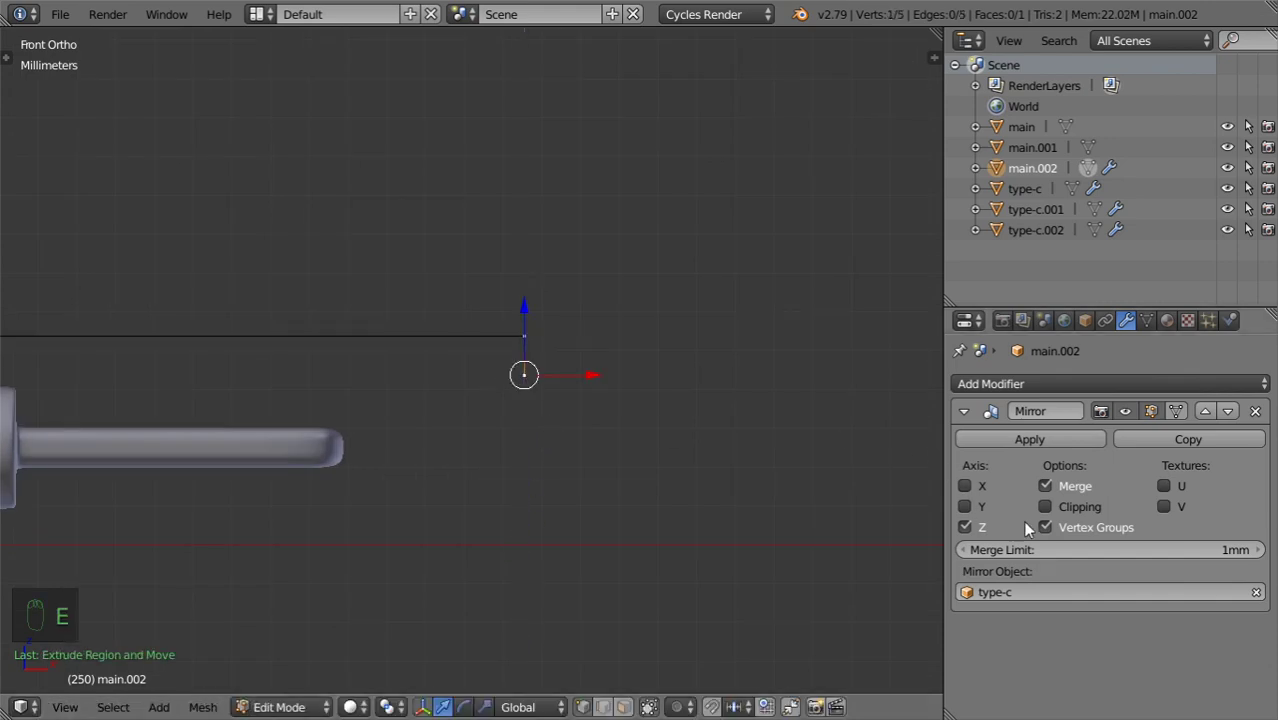
drag(536, 314, 561, 461)
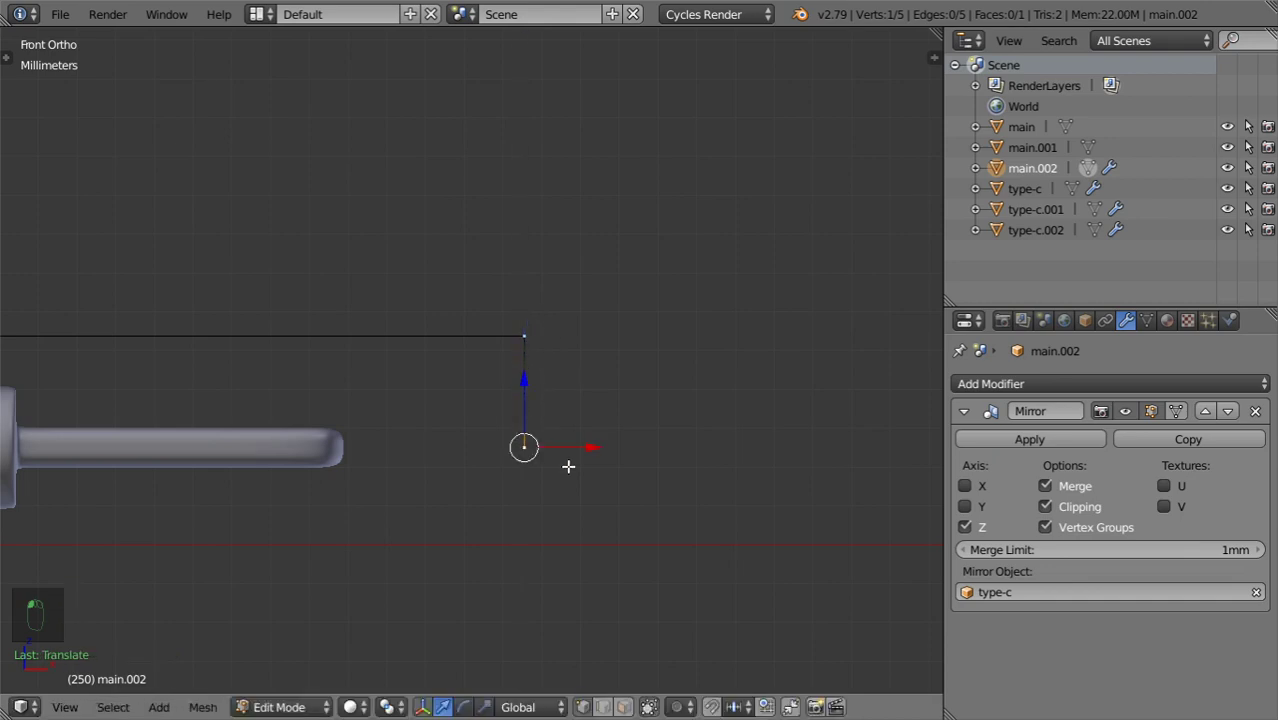
Snap the 3D cursor to the extruded vertex and delete that vertex.
key(shift+s)
click(567, 466)
key(x)
click(510, 395)
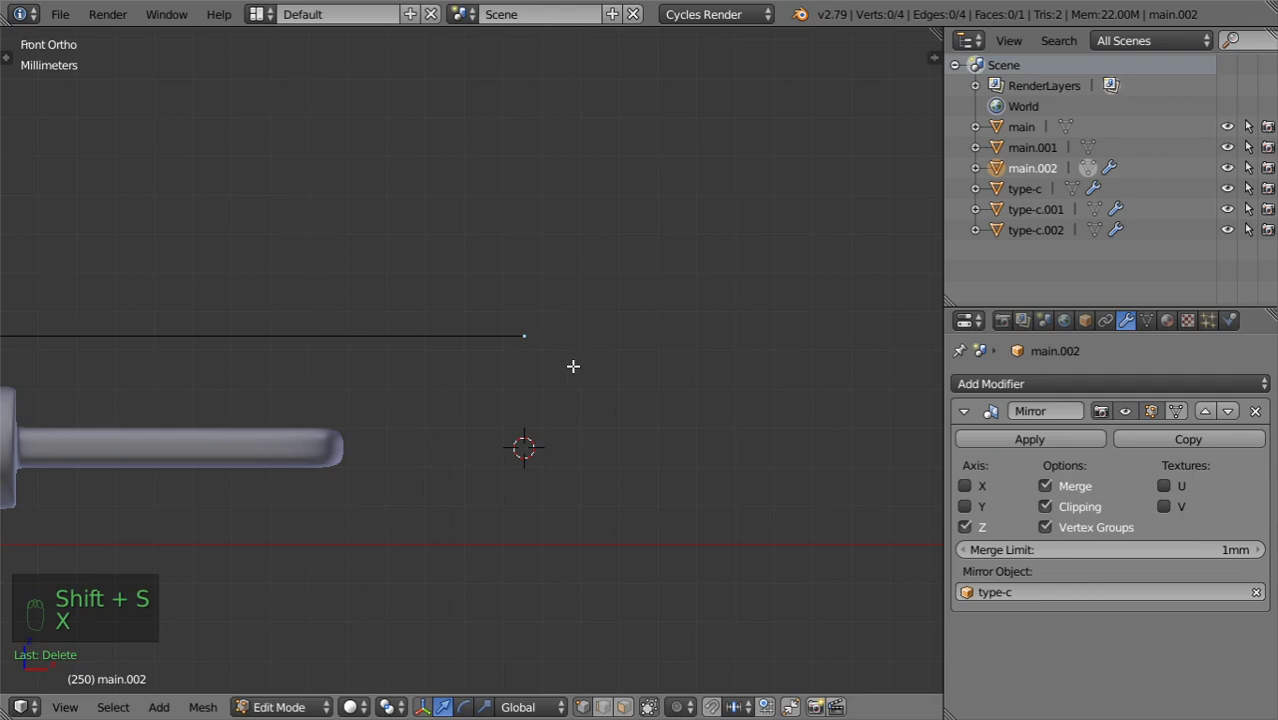
Select the plate's plug-side end edge and spin it around the 3D cursor in front view.
middle_drag(580, 362, 533, 365)
alt+right_click(533, 328)
key(KP_1)
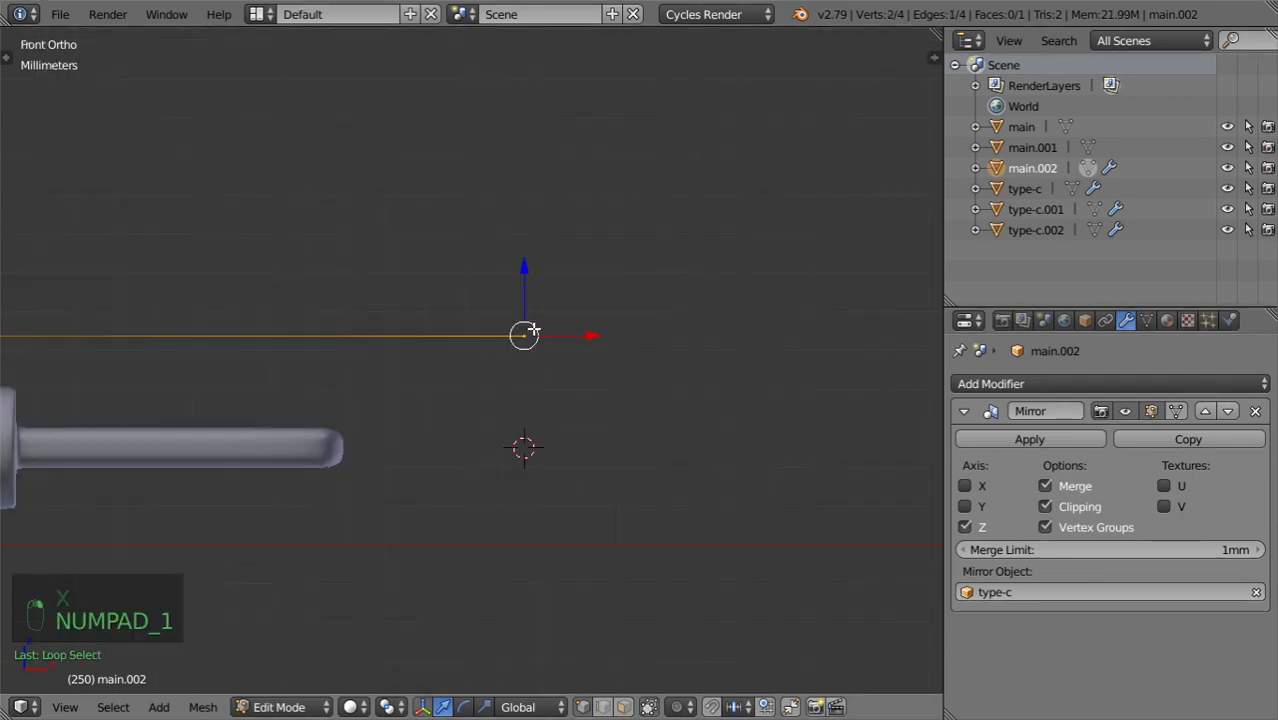
key(alt+r)
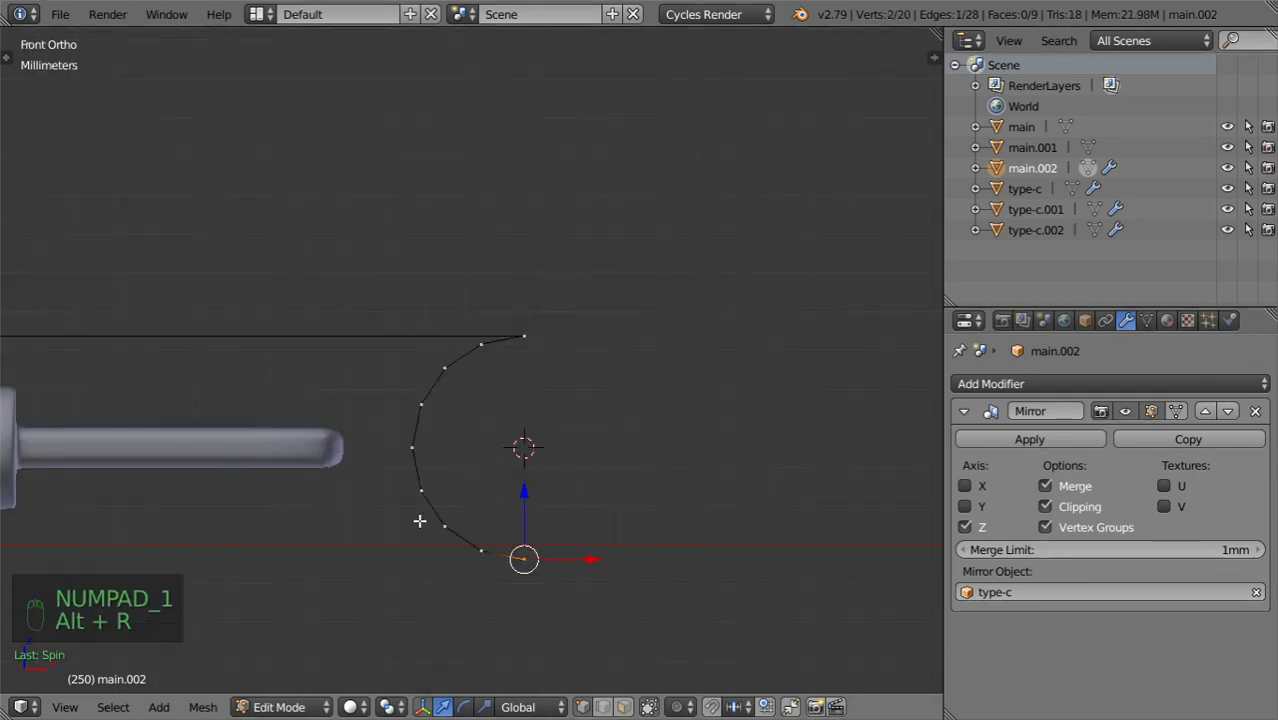
Set the spin's angle to 90° and its steps to 4 so the plate's end curves outward and down.
key(t)
click(110, 567)
text(-9)
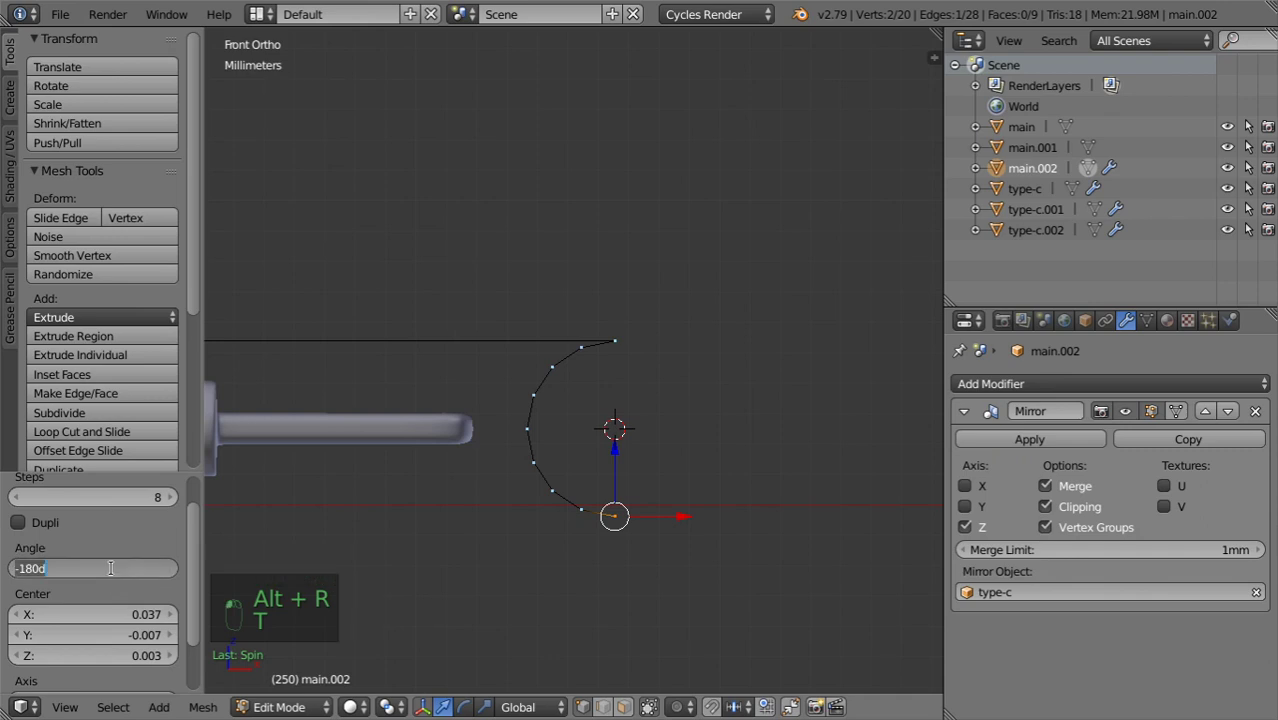
text(0)
key(Return)
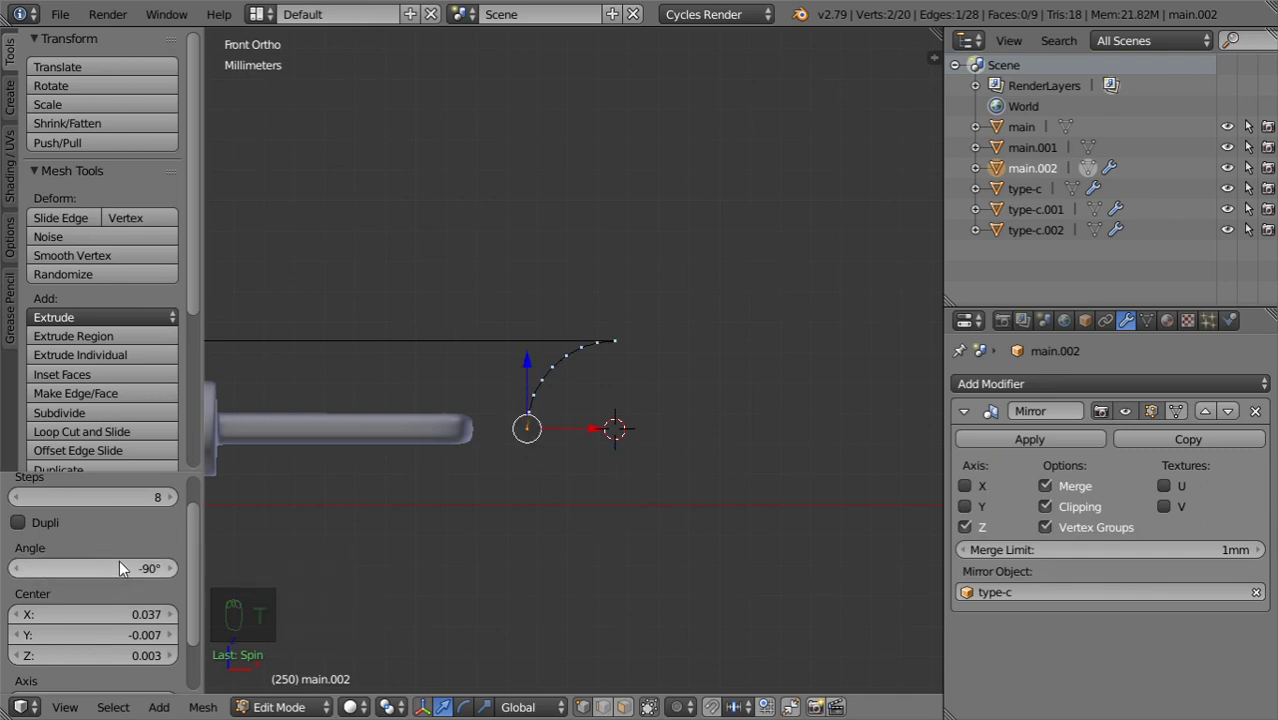
click(115, 566)
key(Return)
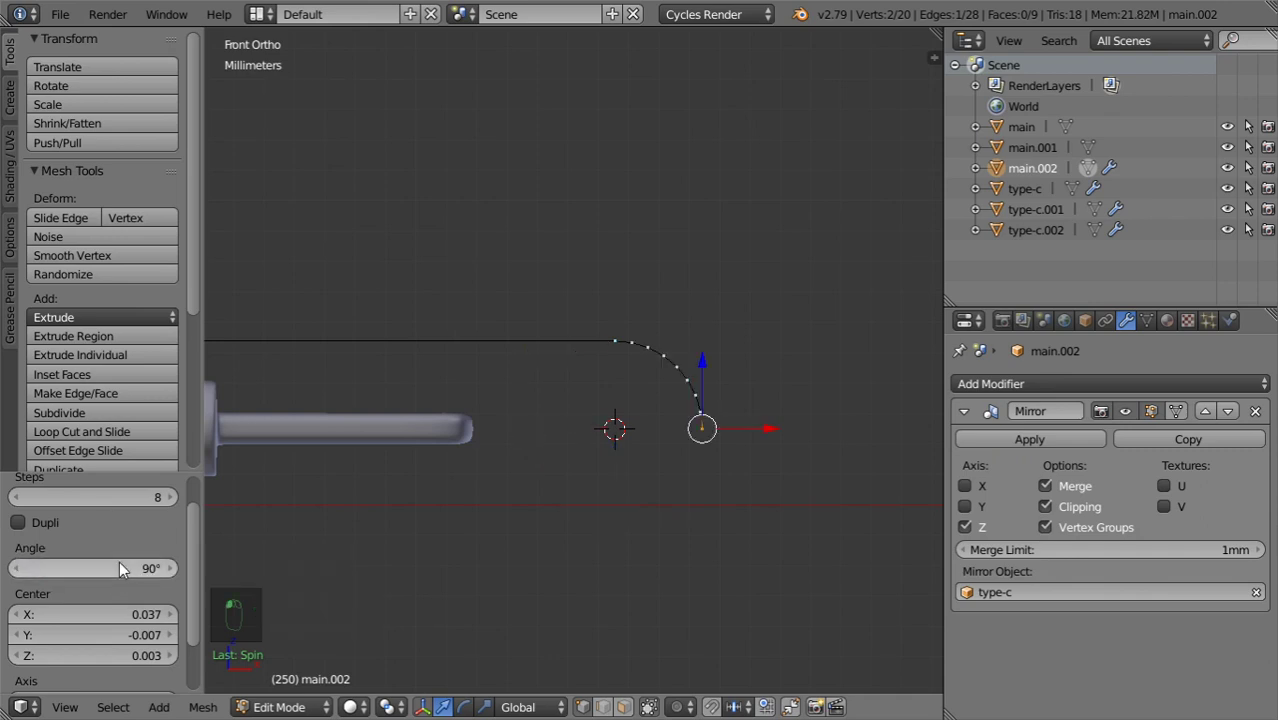
click(13, 497)
click(13, 497)
click(13, 497)
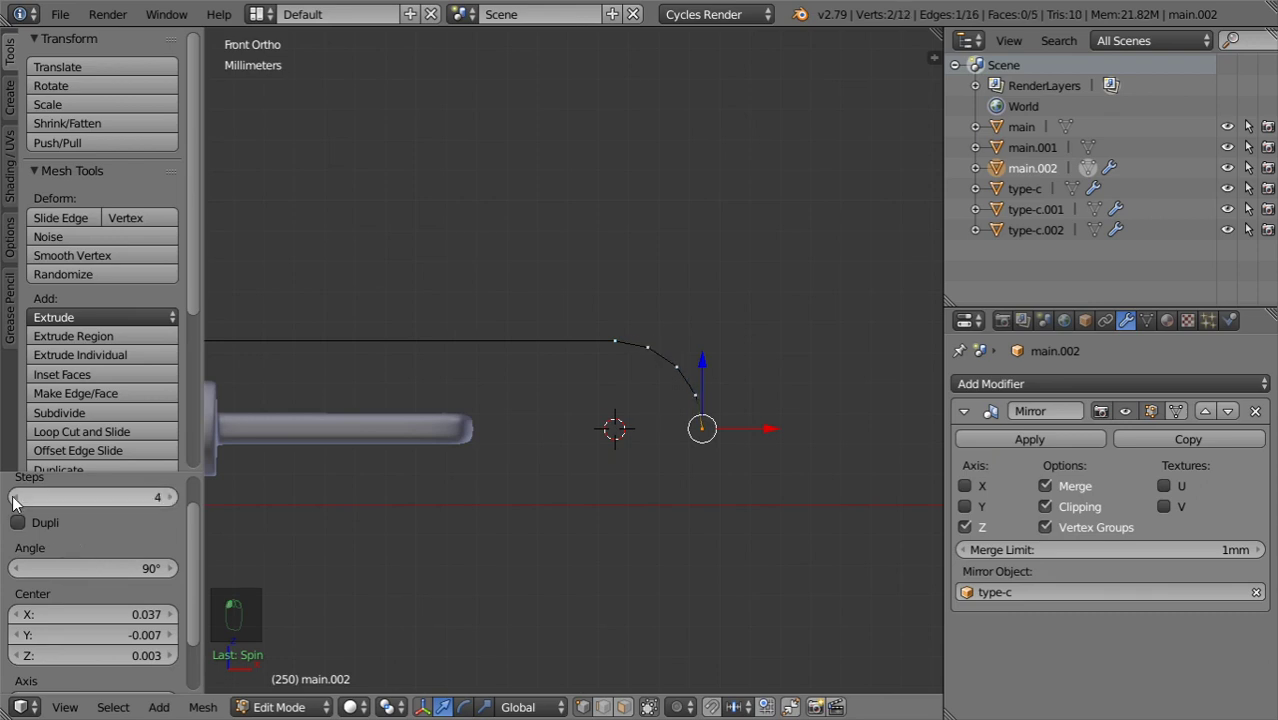
Select the whole cover plate mesh and scale it by 1.1 along Y.
key(t)
middle_drag(482, 402, 371, 498)
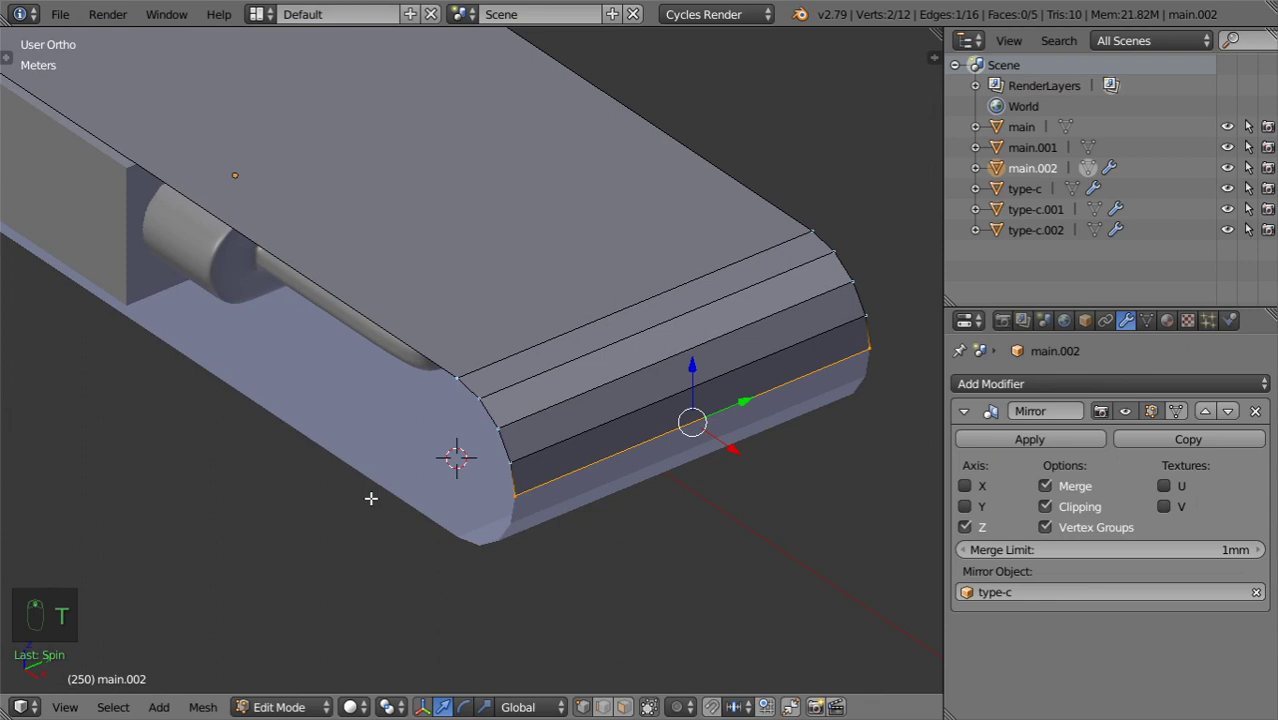
key(Tab)
key(Tab)
key(Tab)
scroll(394, 494, down, 3)
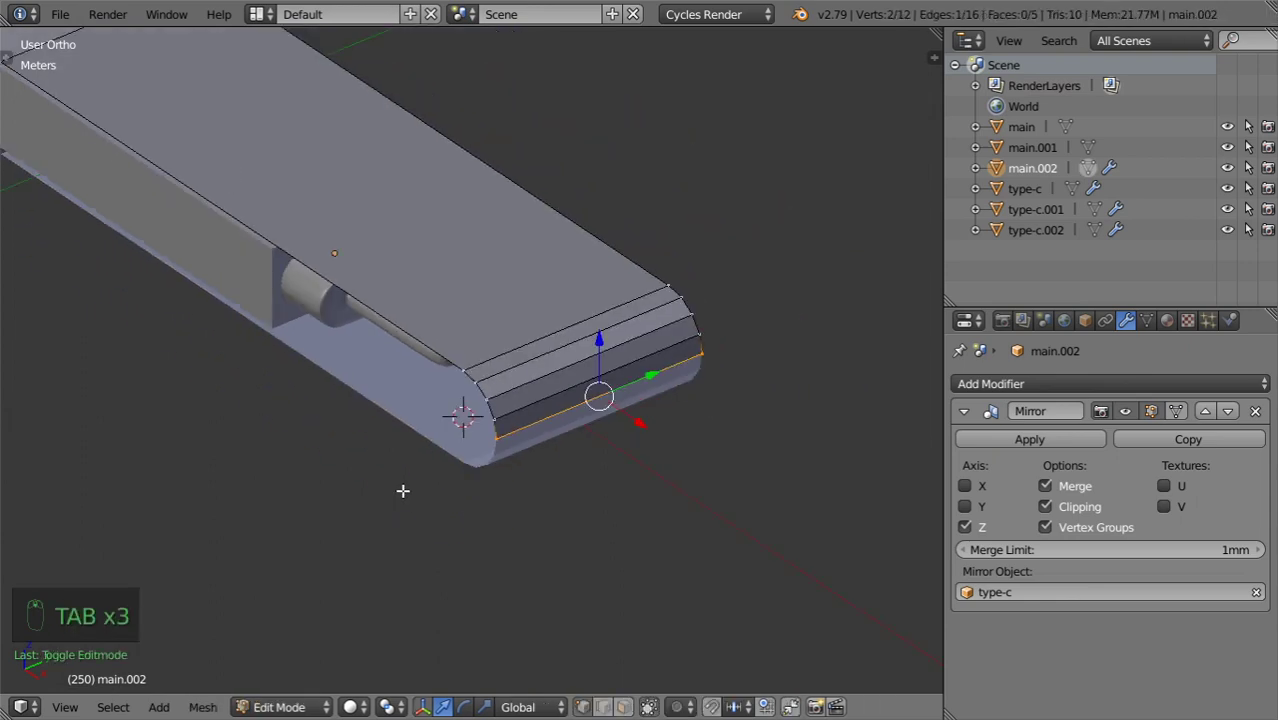
middle_drag(431, 472, 511, 512)
key(a)
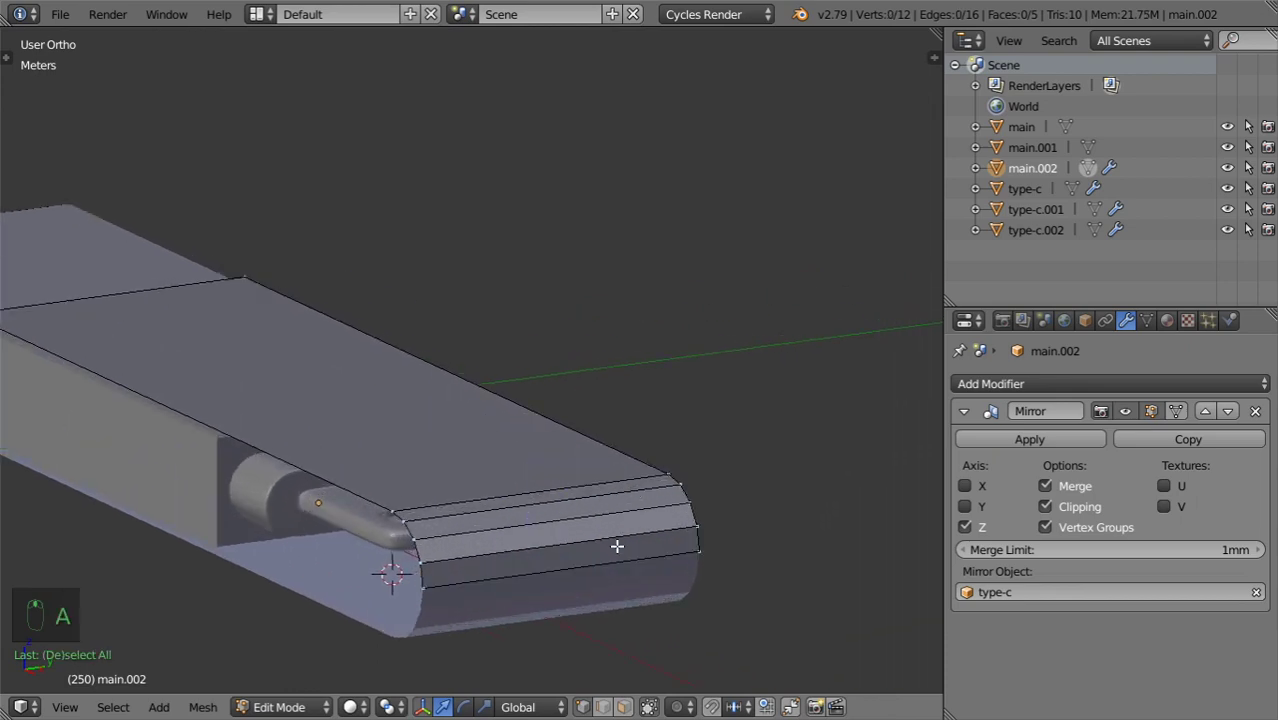
text(asy)
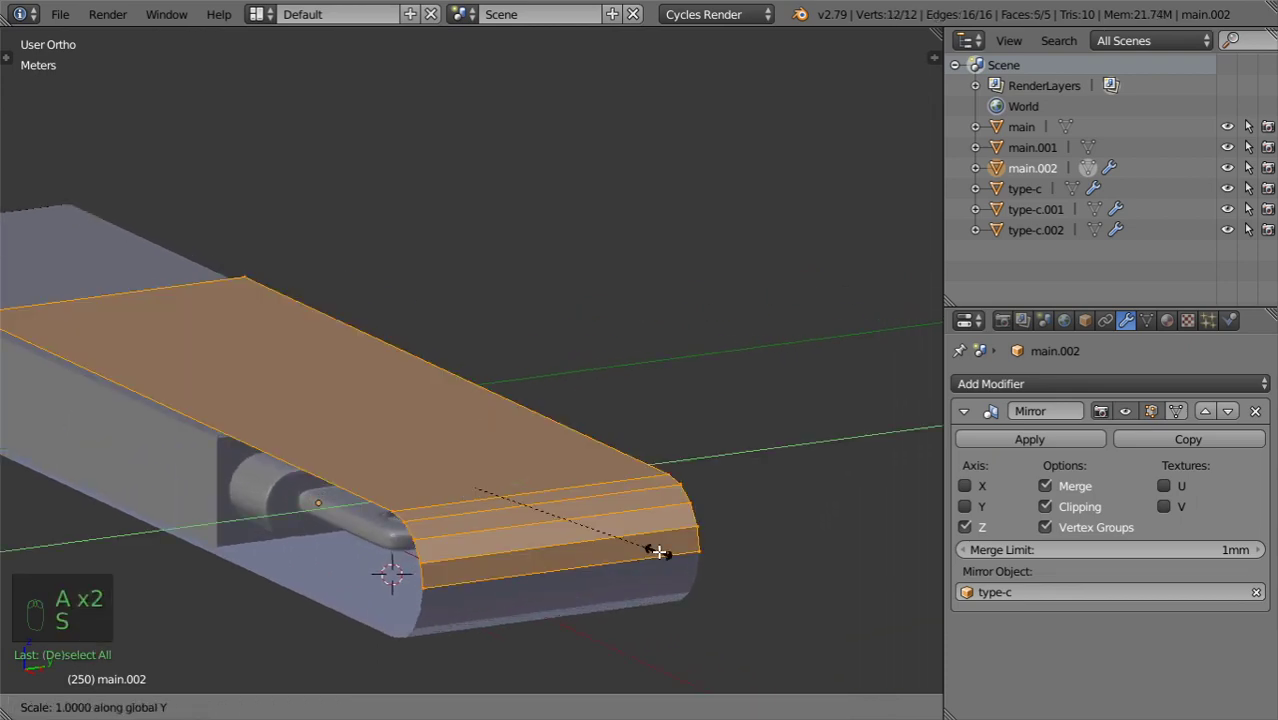
text(1.1)
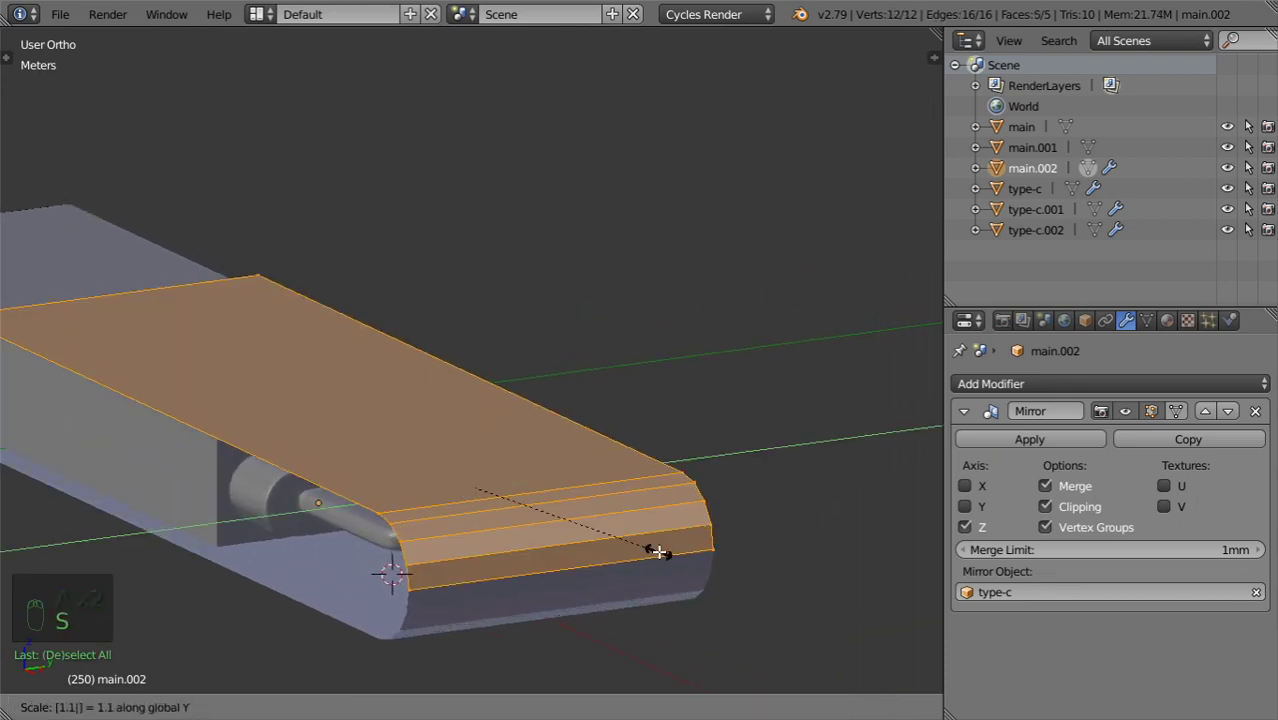
key(Return)
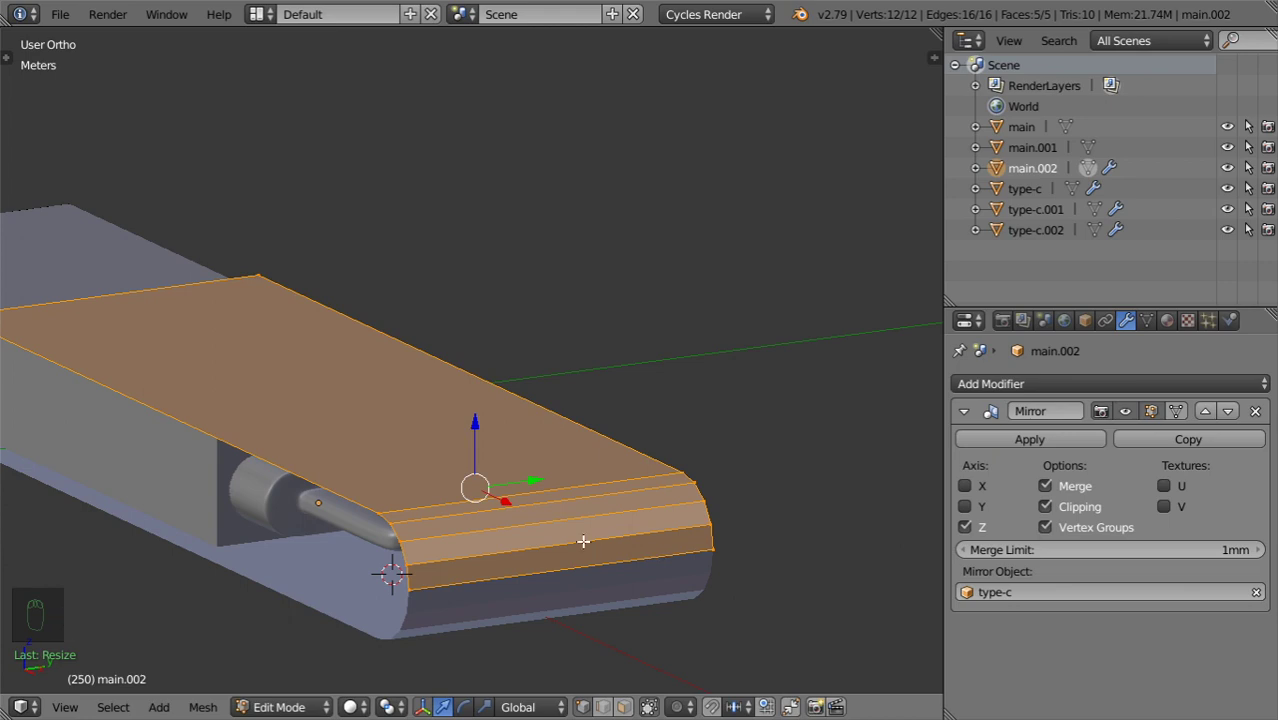
Select the edge loop along one long side of the plate and apply the plate's Mirror modifier.
scroll(481, 521, down, 2)
middle_drag(481, 521, 388, 442)
alt+right_click(385, 442)
scroll(481, 490, up, 2)
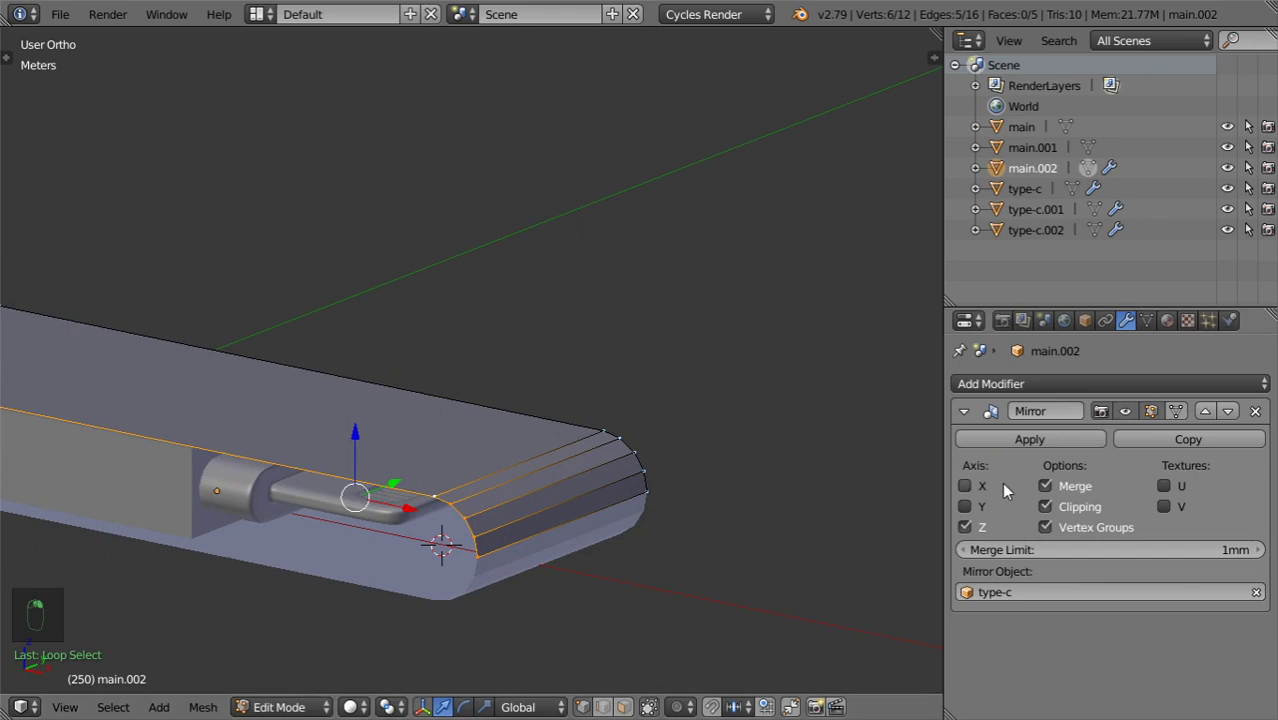
key(Tab)
click(995, 438)
key(Tab)
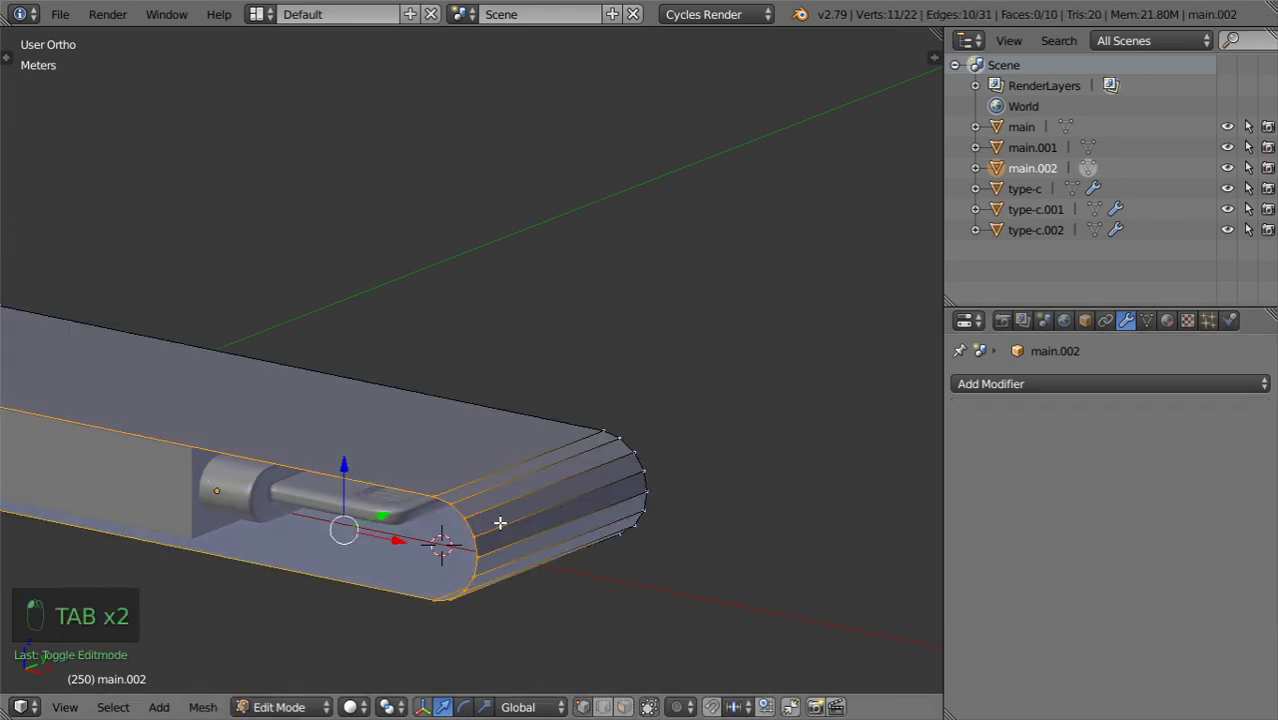
Switch to edge selection, add the opposite side's edge loop to the selection and extrude both loops in place.
scroll(430, 533, up, 3)
scroll(446, 547, down, 2)
shift+middle_drag(528, 491, 698, 492)
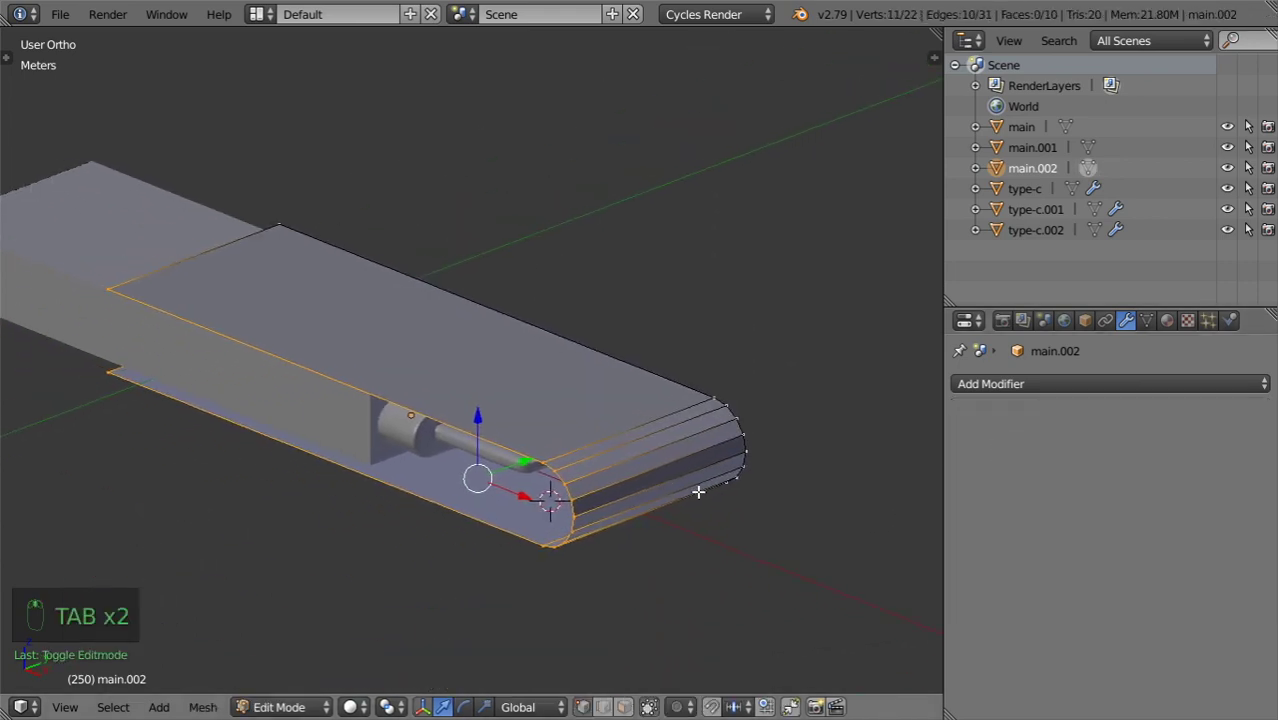
click(601, 708)
alt+shift+click(662, 378)
mouse_move(623, 467)
middle_down()
mouse_move(608, 442)
mouse_move(699, 439)
mouse_move(604, 464)
mouse_move(582, 402)
mouse_move(622, 467)
middle_up()
shift+middle_drag(305, 380, 646, 467)
scroll(646, 468, up, 2)
scroll(470, 475, down, 3)
shift+middle_drag(525, 500, 562, 516)
scroll(419, 446, up, 2)
scroll(419, 446, down, 3)
scroll(562, 516, up, 3)
key(e)
key(s)
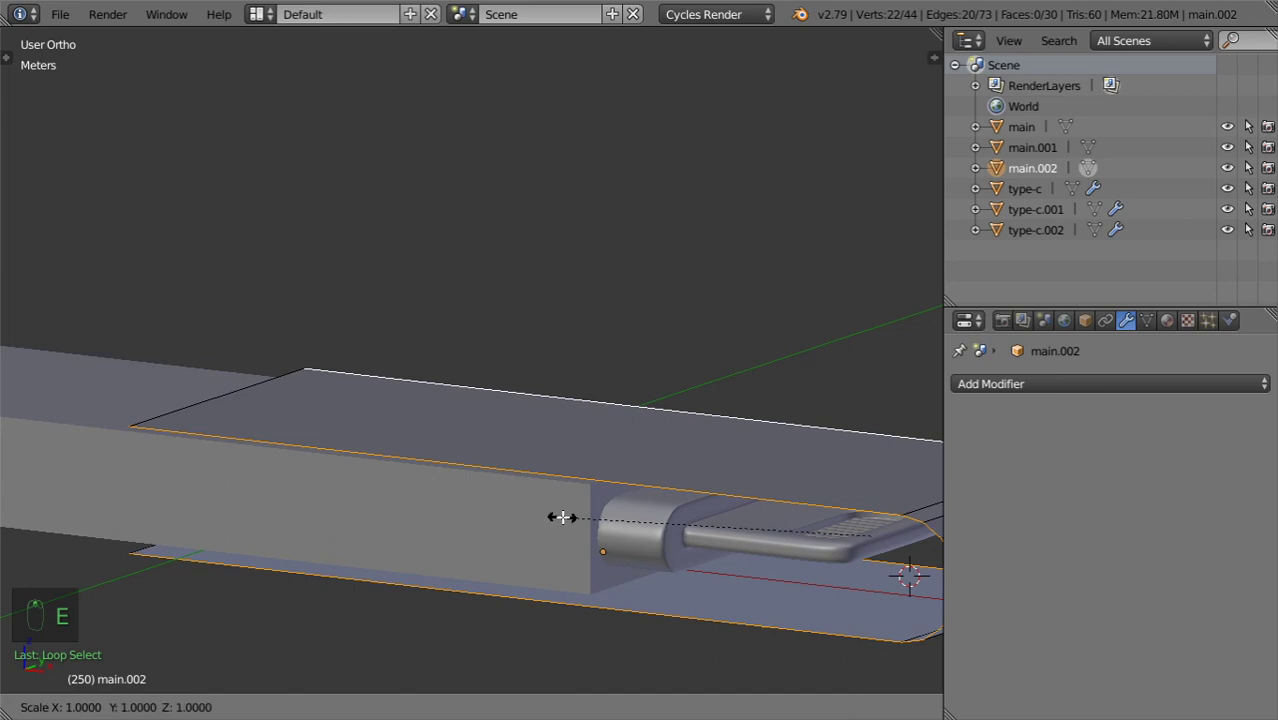
text(x)
text(.9)
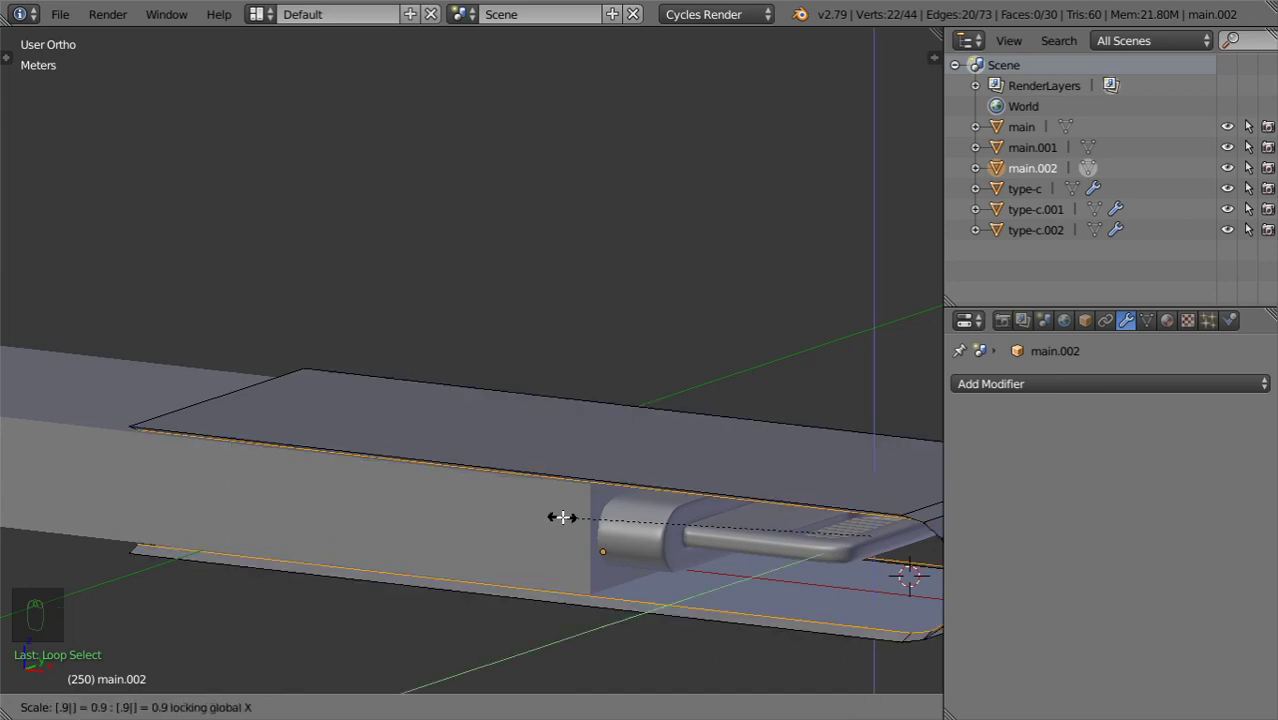
right_click(562, 517)
Scale the extruded side loops by 0.85 in X and Z only, leaving Y locked, to form the wall thickness.
scroll(560, 519, down, 3)
middle_drag(560, 519, 509, 577)
scroll(509, 577, up, 2)
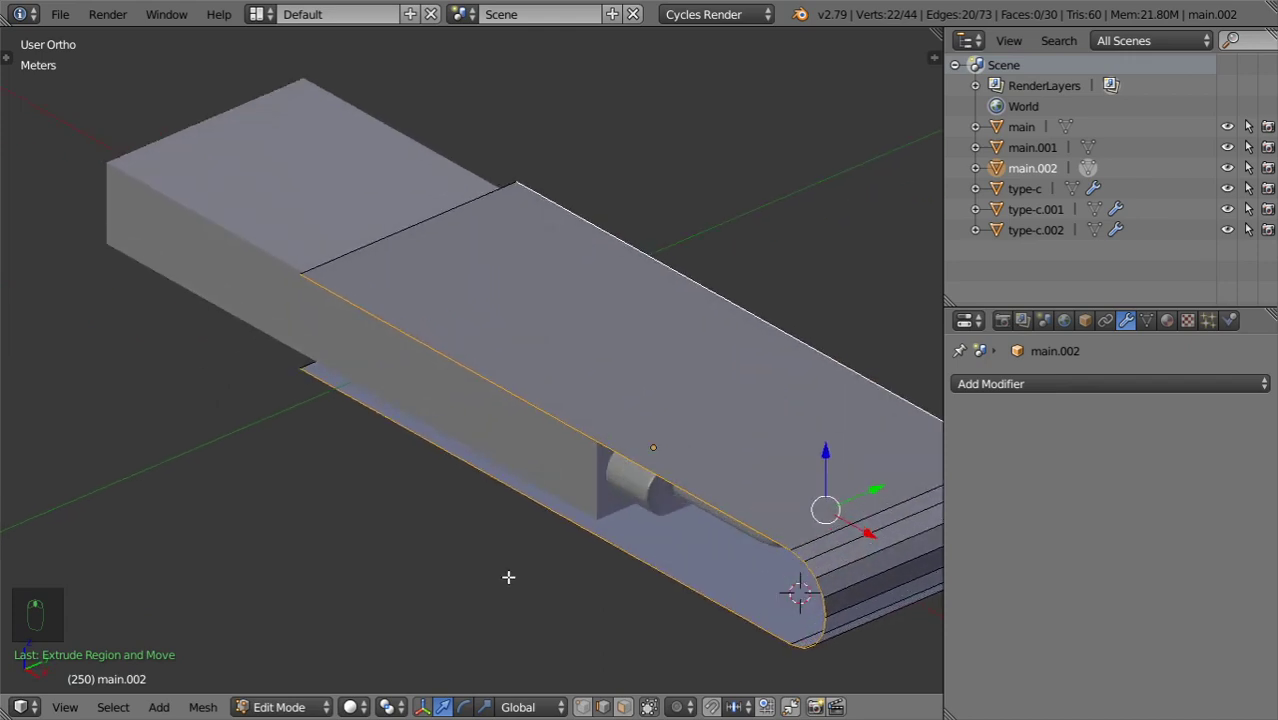
text(sy.8)
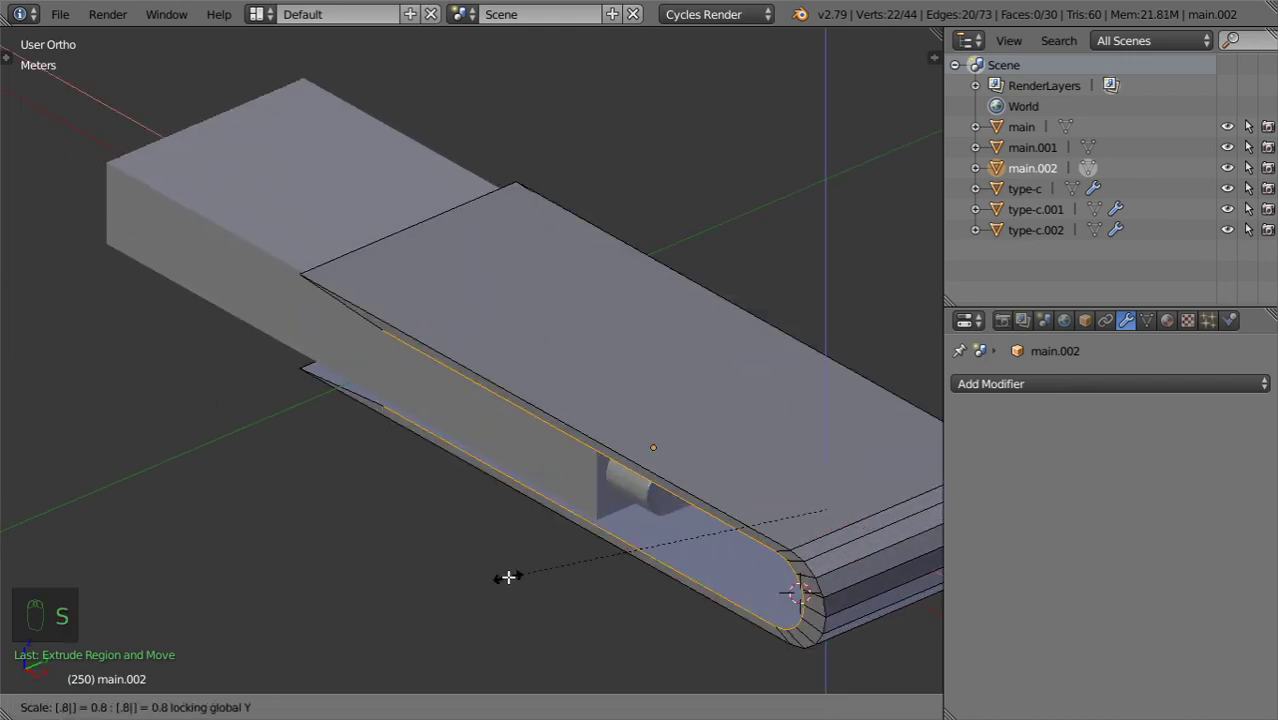
text(5)
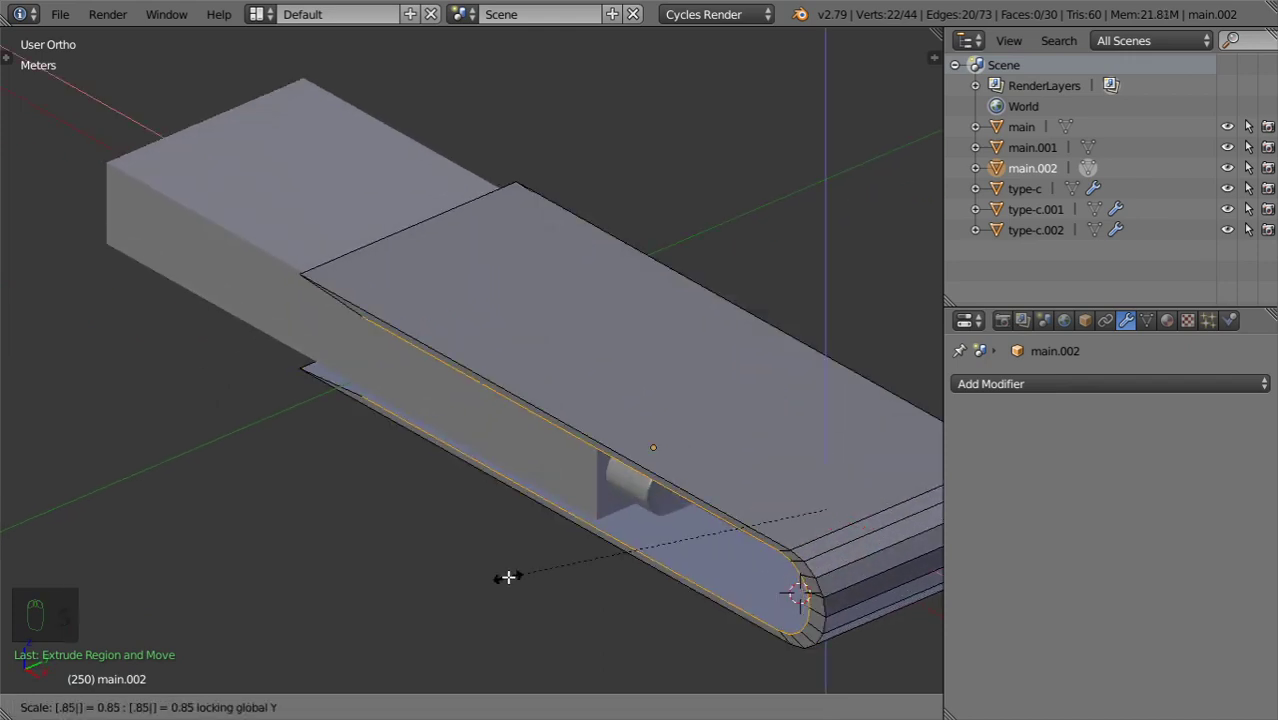
key(Return)
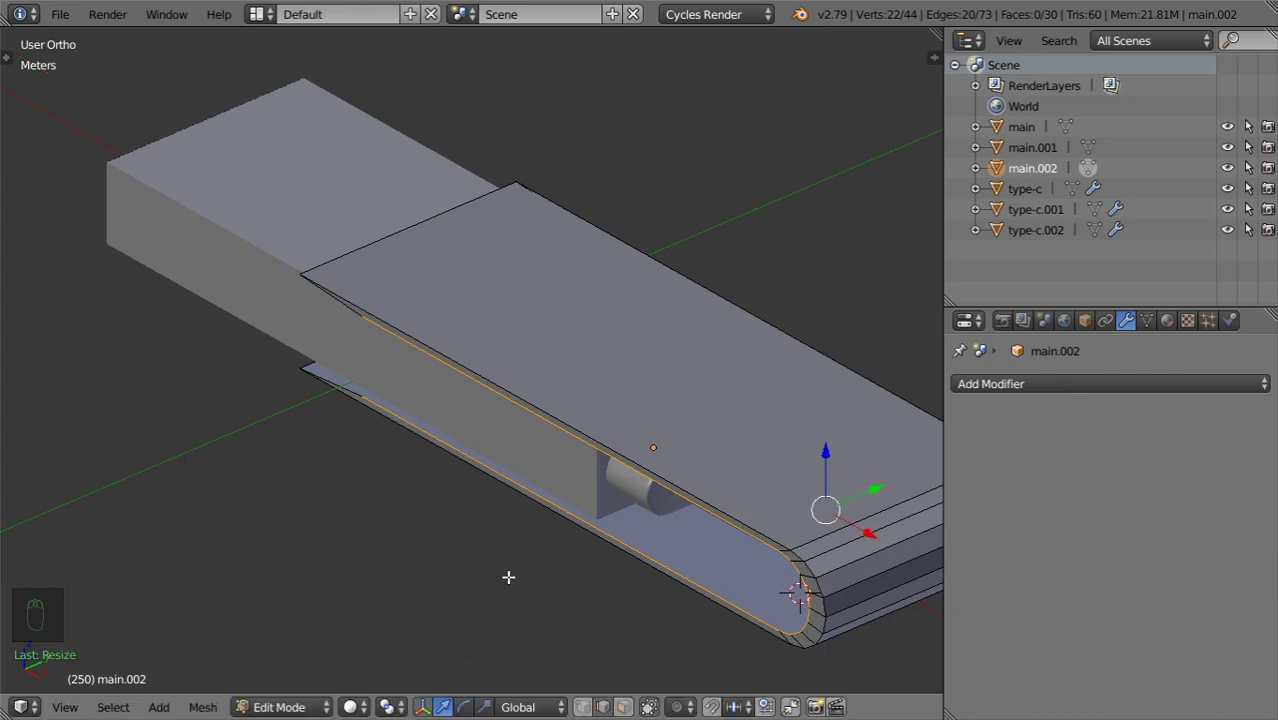
Move the inner side loops along X in front view toward the plate's rounded end to even out the wall thickness.
key(KP_1)
scroll(736, 551, up, 7)
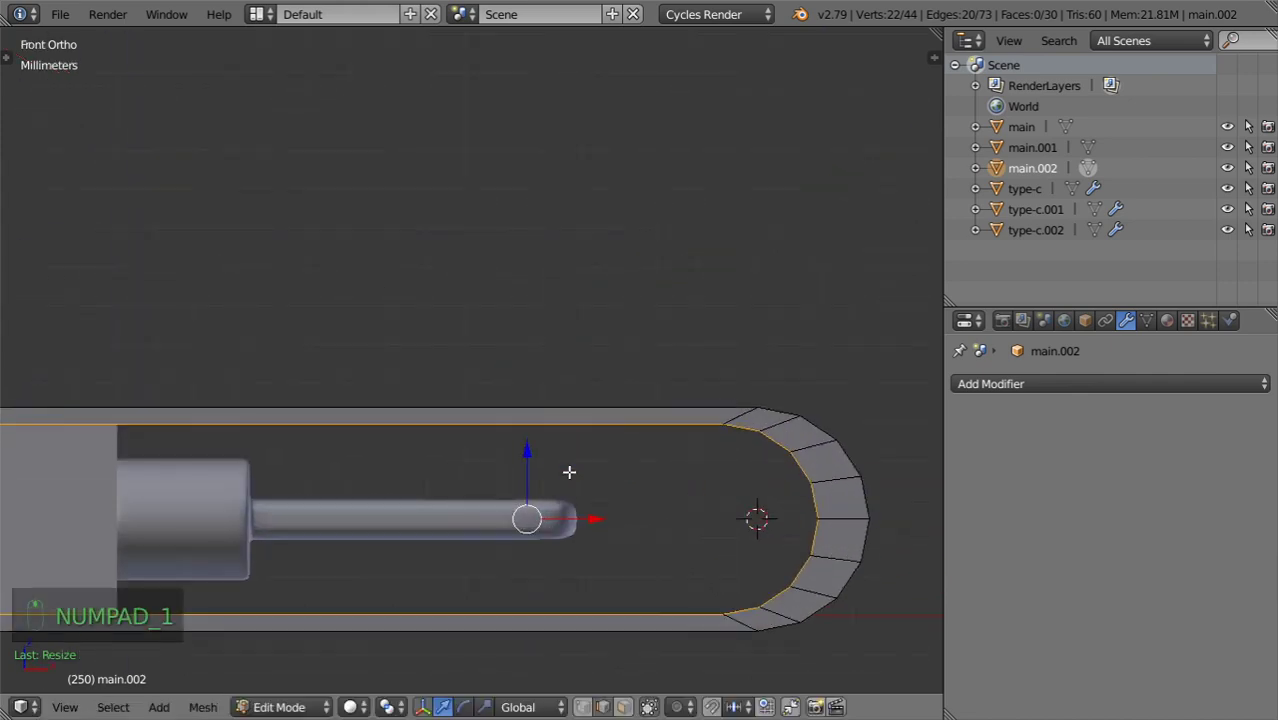
key(g)
key(x)
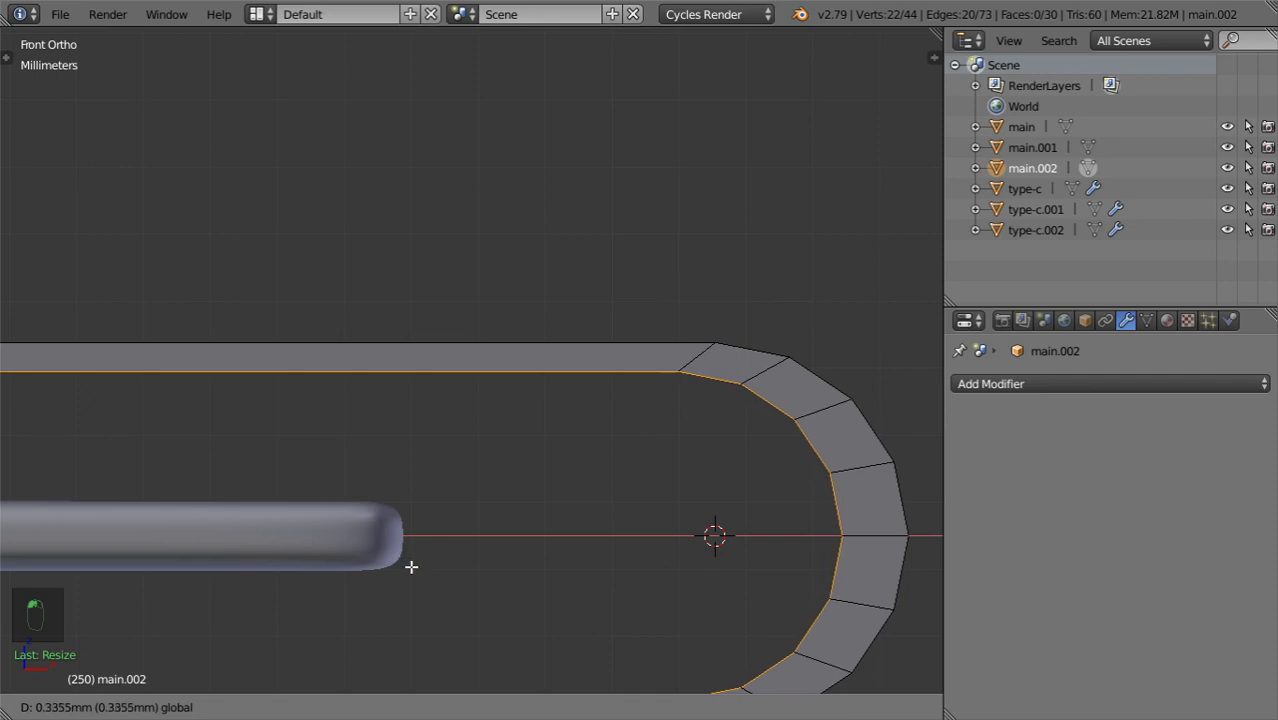
key(Return)
scroll(431, 440, down, 3)
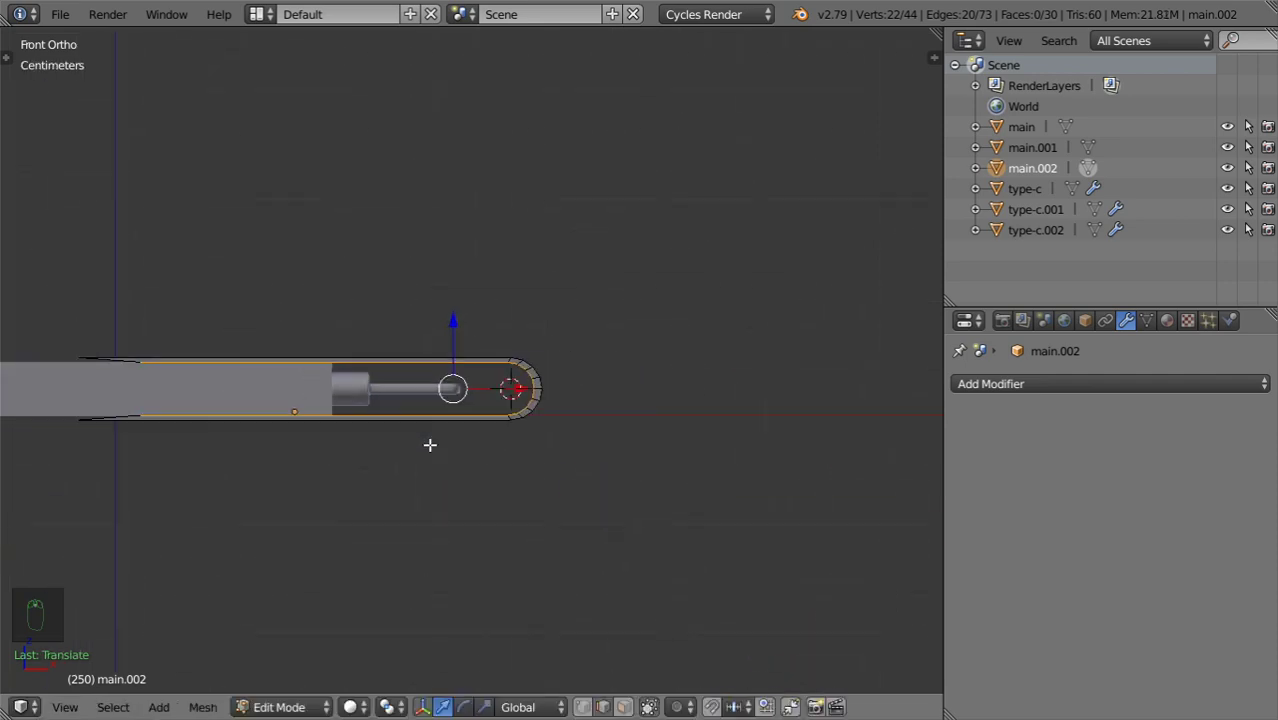
Box-select the inner vertices at the plate's open ends in wireframe and move them outward along X to the outer corners.
scroll(716, 479, up, 6)
key(z)
scroll(400, 495, up, 2)
shift+middle_drag(414, 505, 491, 373)
key(a)
key(b)
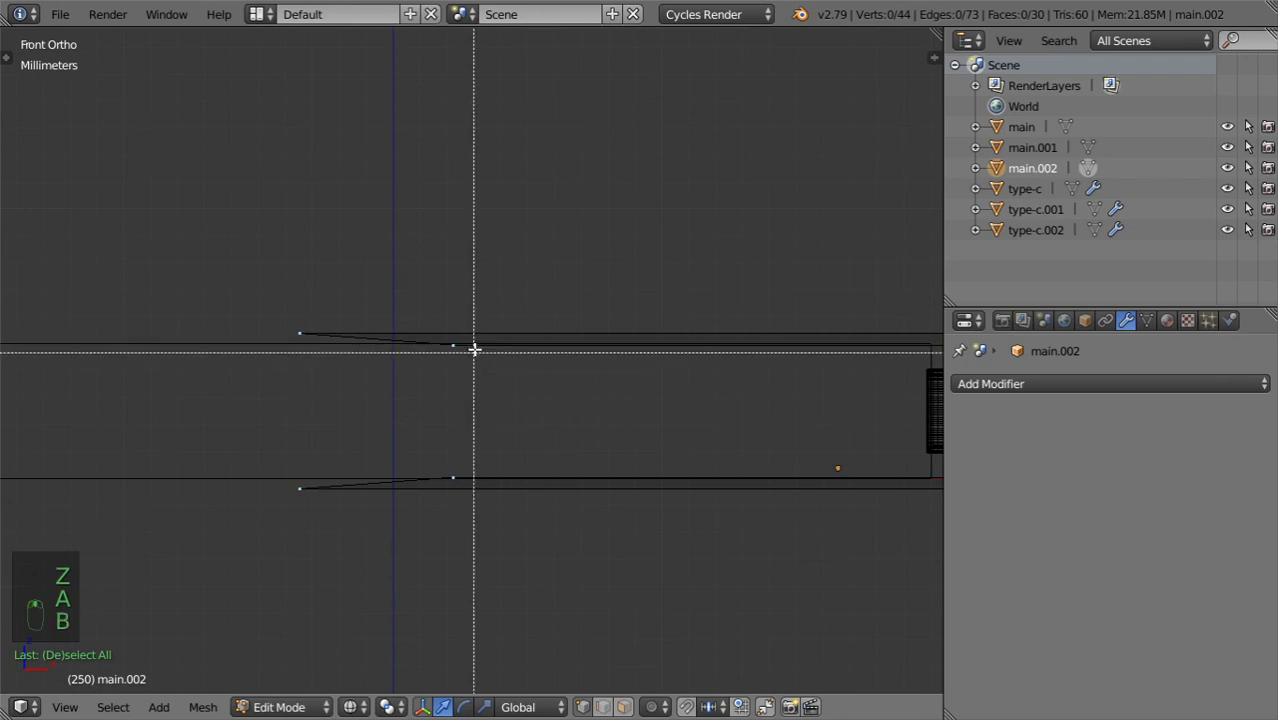
drag(482, 336, 436, 484)
drag(513, 409, 371, 438)
Select all vertices at the plate's open ends and scale them to 0 along X to align them.
key(a)
key(b)
drag(348, 267, 251, 531)
key(s)
key(x)
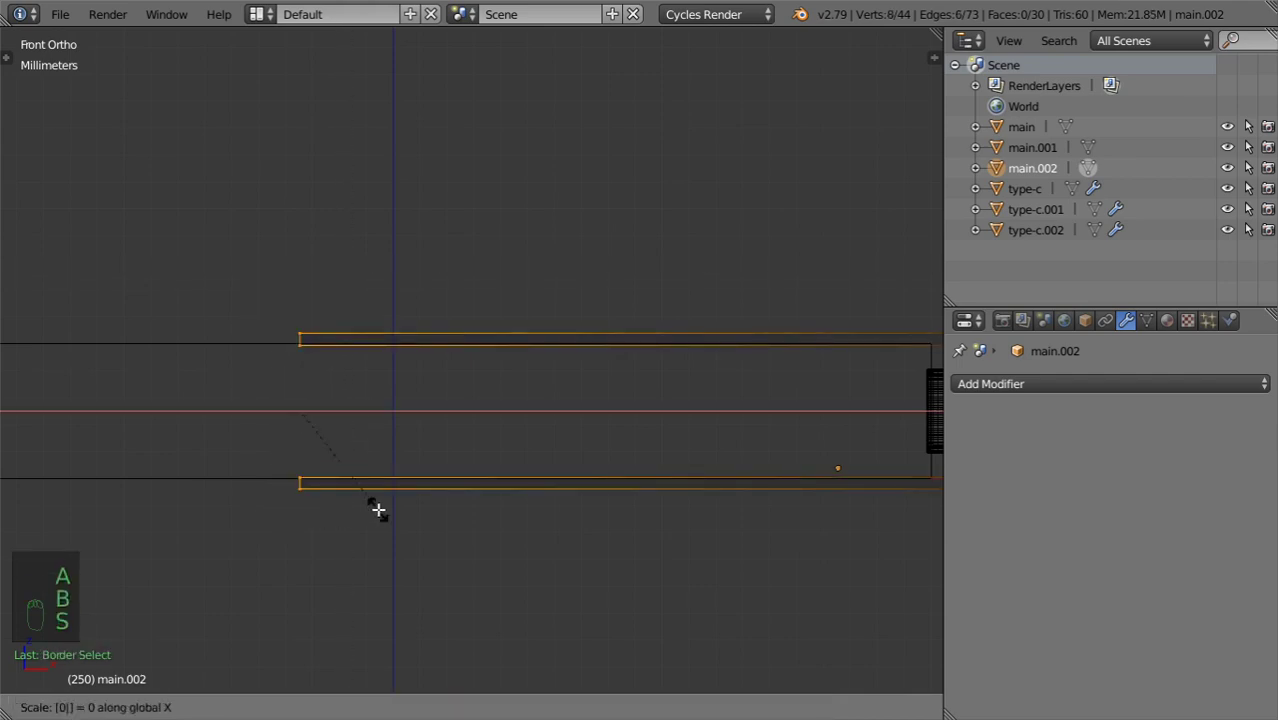
click(378, 510)
Select the two short corner edges at the upper plate's open end and fill a face between them.
key(z)
middle_drag(436, 399, 576, 485)
key(Tab)
key(Tab)
scroll(375, 414, up, 4)
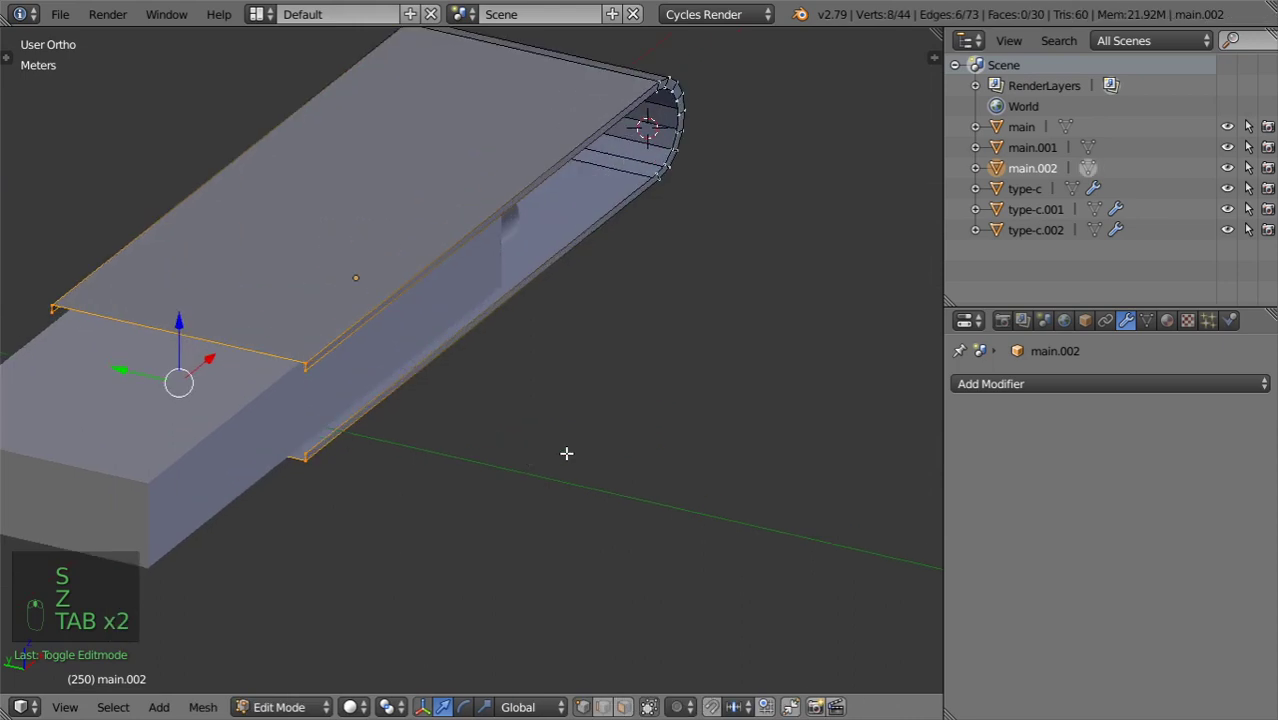
right_click(405, 425)
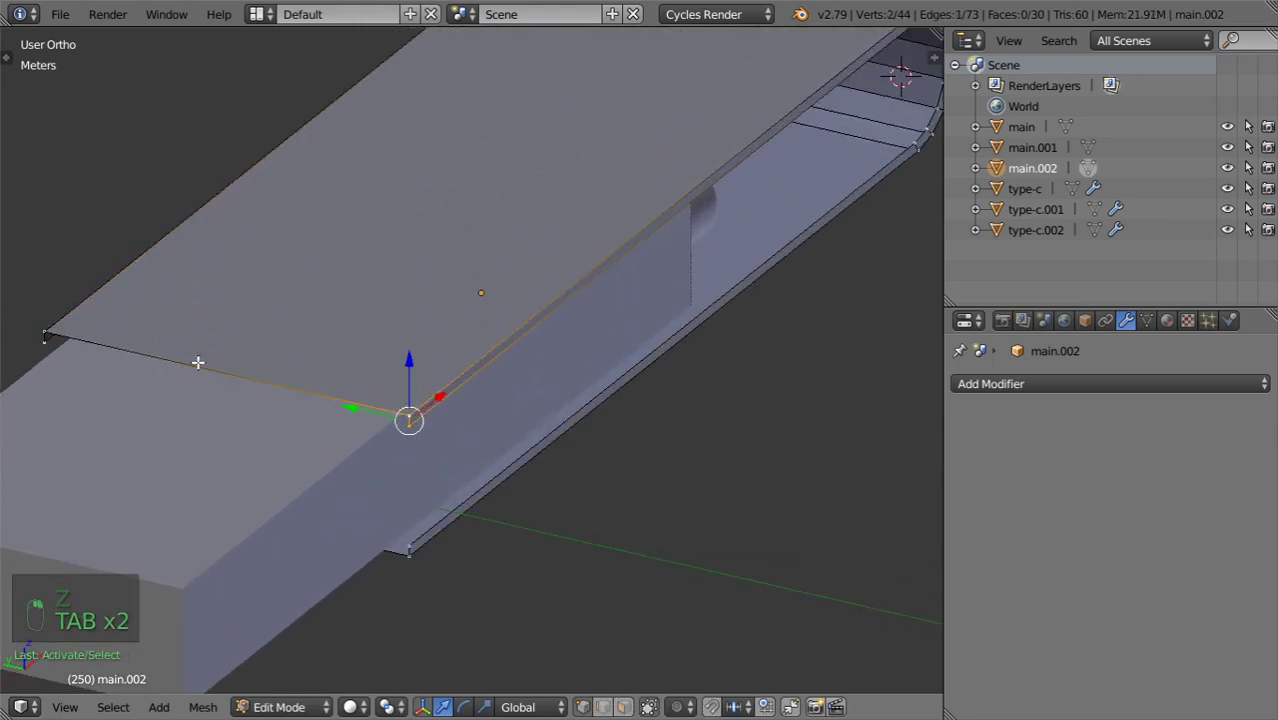
shift+right_click(44, 336)
key(f)
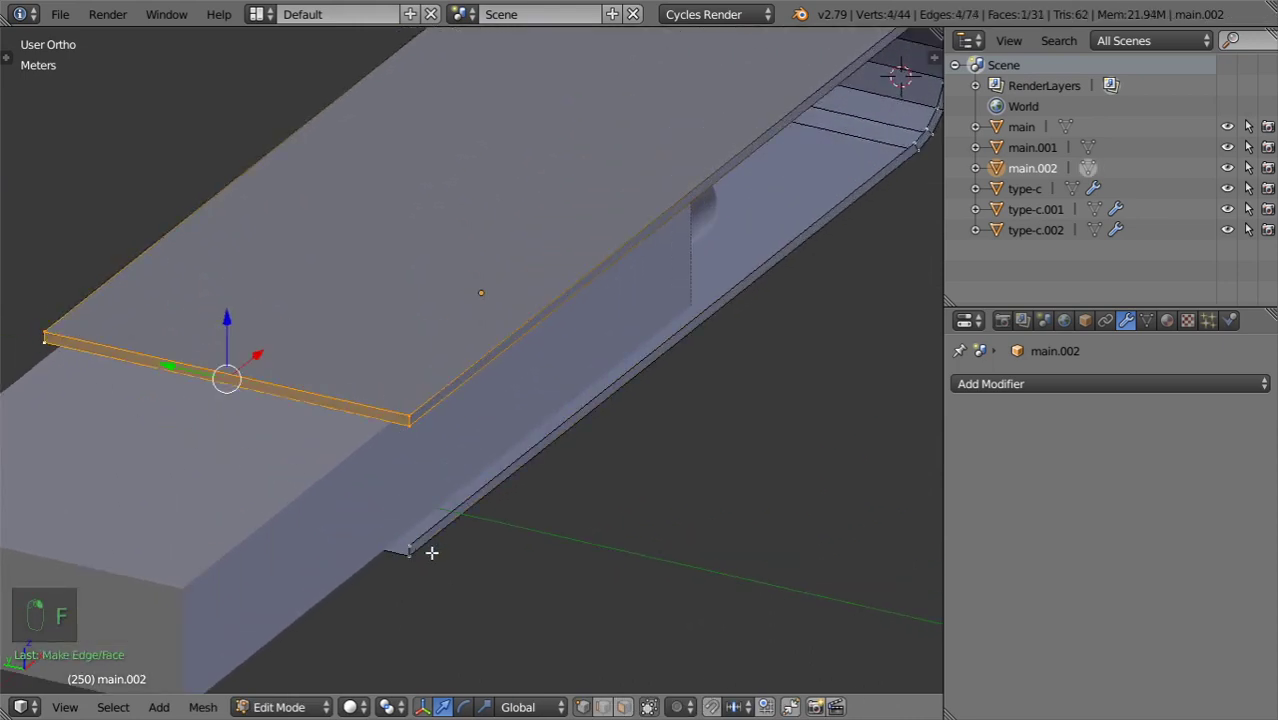
Select the two short corner edges at the lower plate's open end in wireframe and fill a face between them.
right_click(402, 549)
right_click(402, 556)
shift+right_click(402, 556)
key(z)
shift+right_click(48, 470)
shift+right_click(51, 460)
key(f)
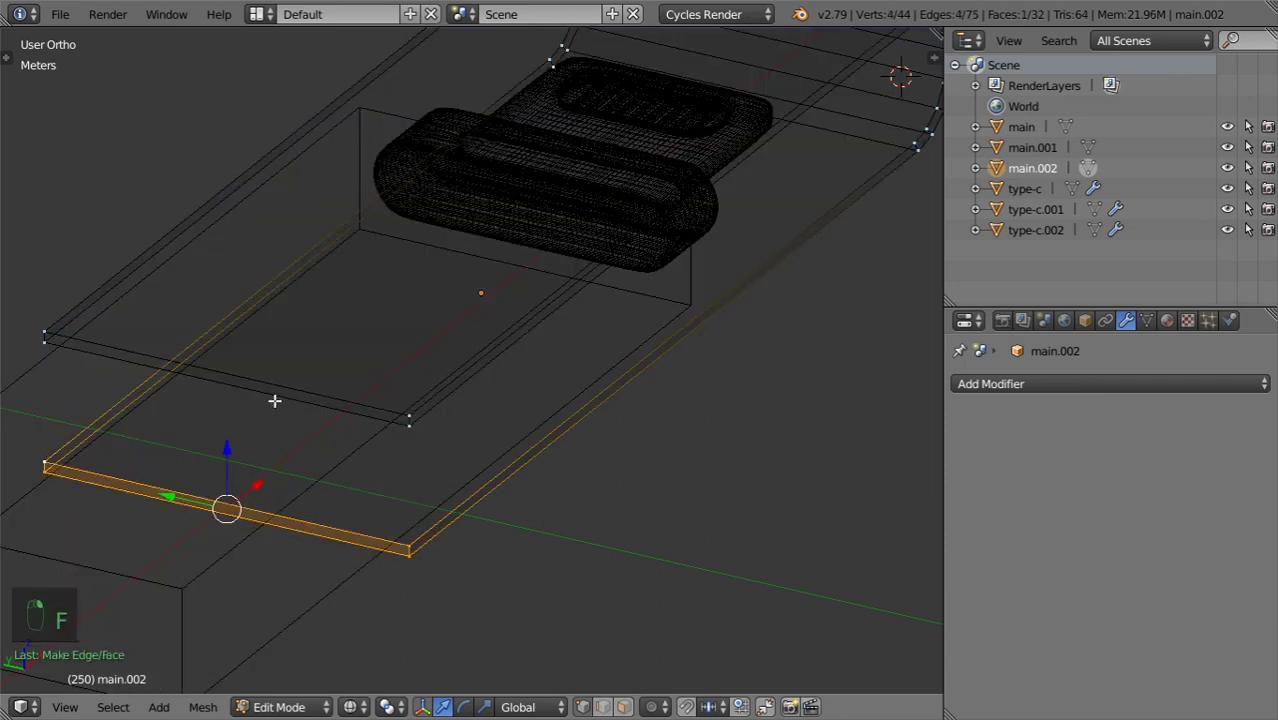
key(z)
Box-select the plate's rounded end in front view and move it about 2.55 mm along X toward the plug.
key(Tab)
mouse_move(519, 442)
middle_down()
mouse_move(416, 473)
mouse_move(405, 494)
mouse_move(617, 356)
middle_up()
key(KP_1)
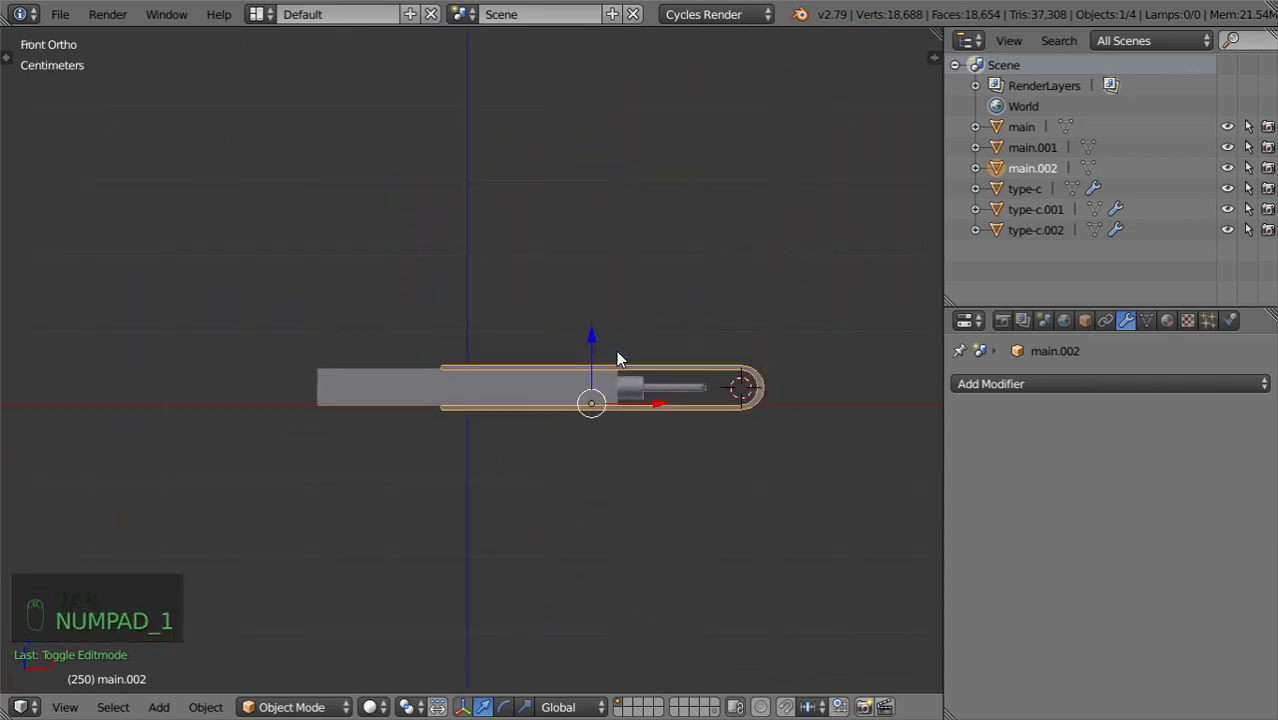
key(Tab)
key(z)
key(a)
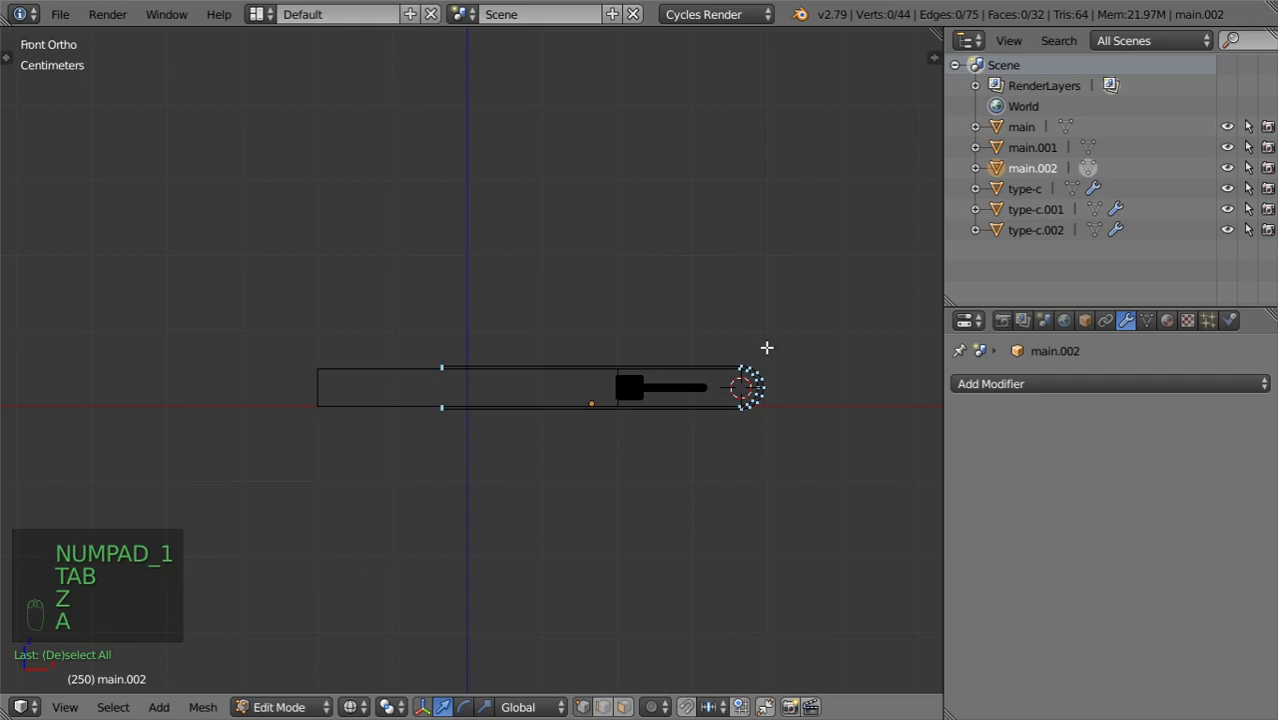
key(b)
drag(790, 305, 736, 422)
shift+middle_drag(736, 422, 419, 388)
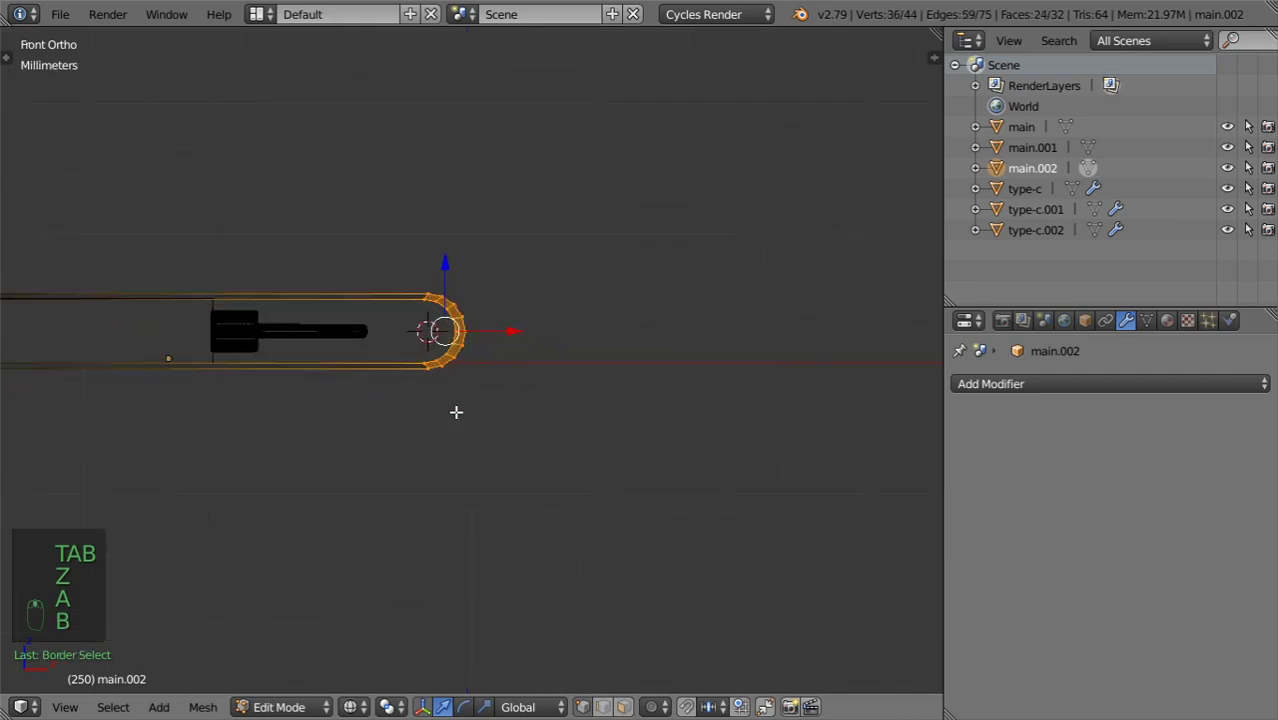
scroll(573, 365, up, 6)
key(g)
key(x)
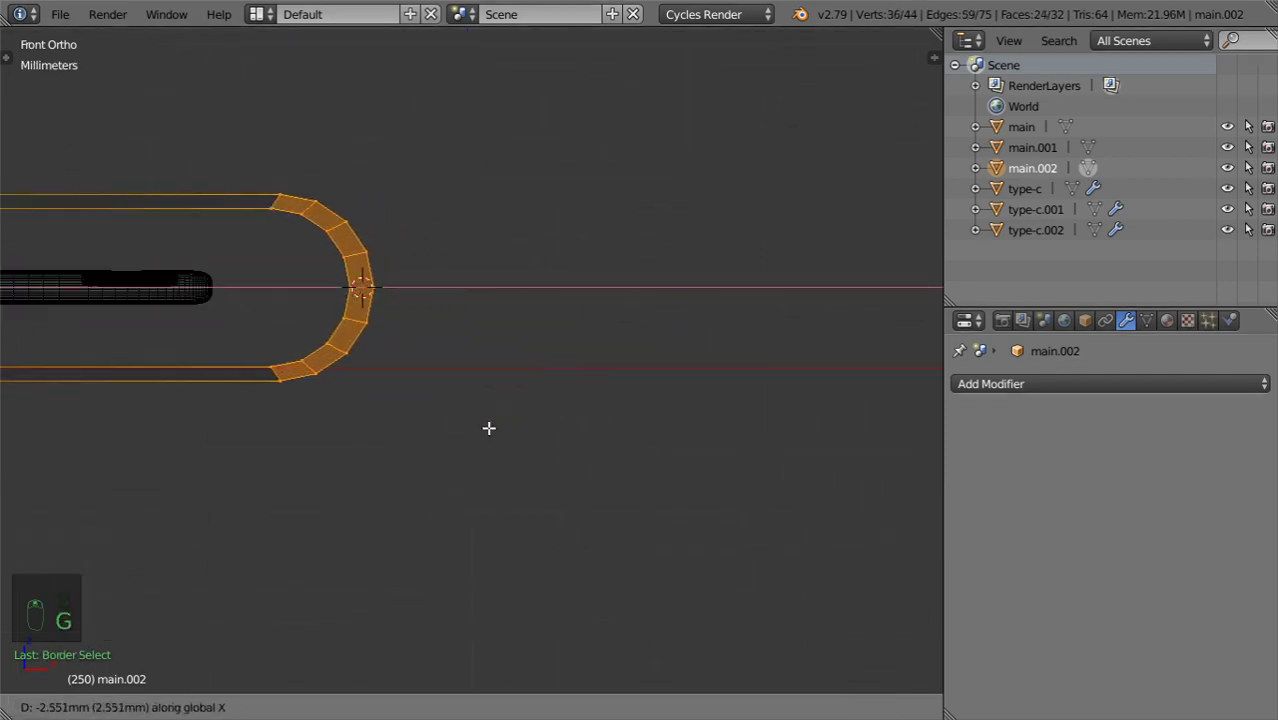
click(489, 432)
key(z)
scroll(466, 340, down, 4)
key(Tab)
Open the cover plate for mesh editing in top view with wireframe display.
mouse_move(466, 340)
middle_down()
mouse_move(419, 391)
mouse_move(385, 376)
mouse_move(608, 316)
middle_up()
scroll(385, 376, down, 3)
key(KP_7)
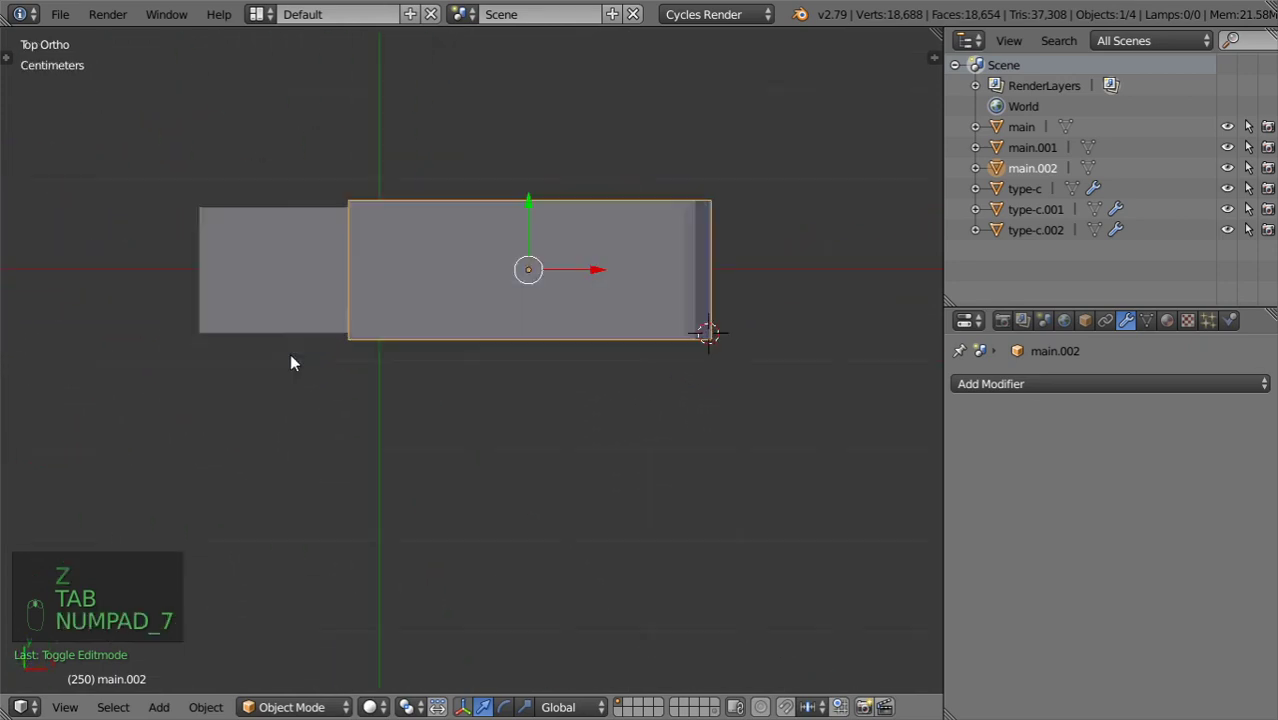
scroll(402, 289, up, 3)
key(Tab)
key(z)
shift+middle_drag(314, 191, 384, 300)
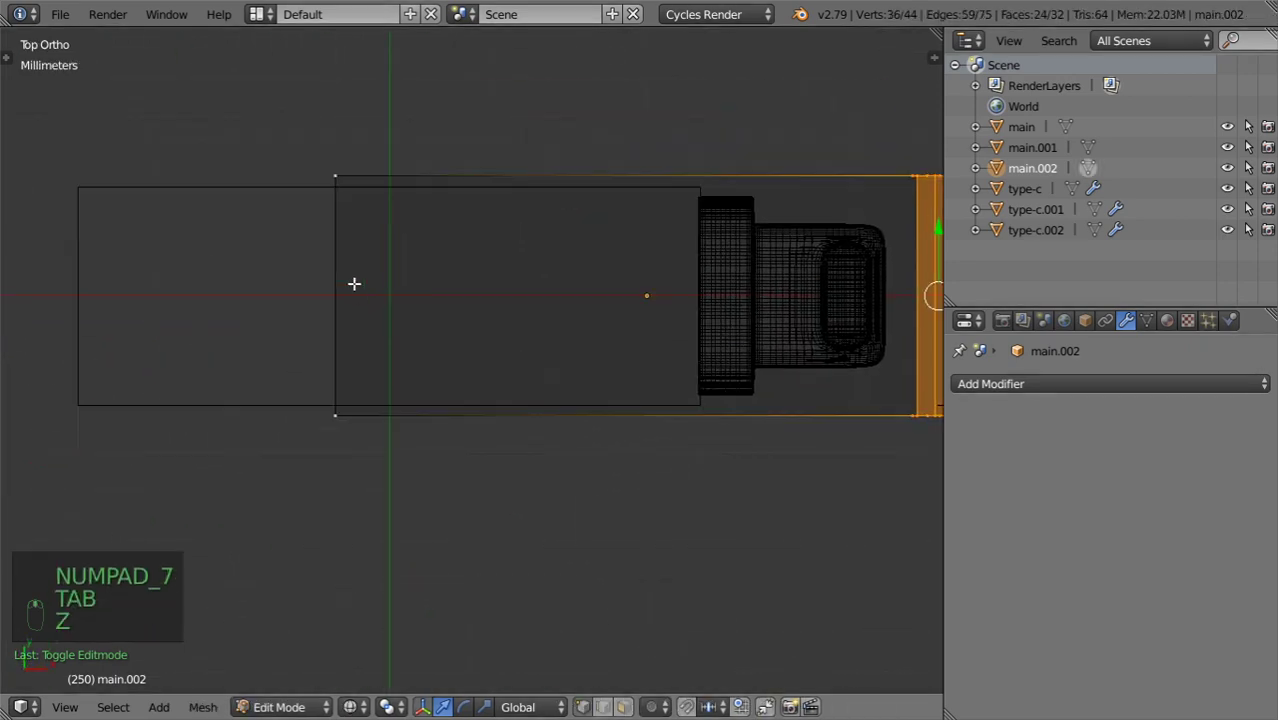
Try three evenly spaced lengthwise loop cuts on the cover plate and undo them.
key(ctrl+r)
scroll(354, 284, up, 2)
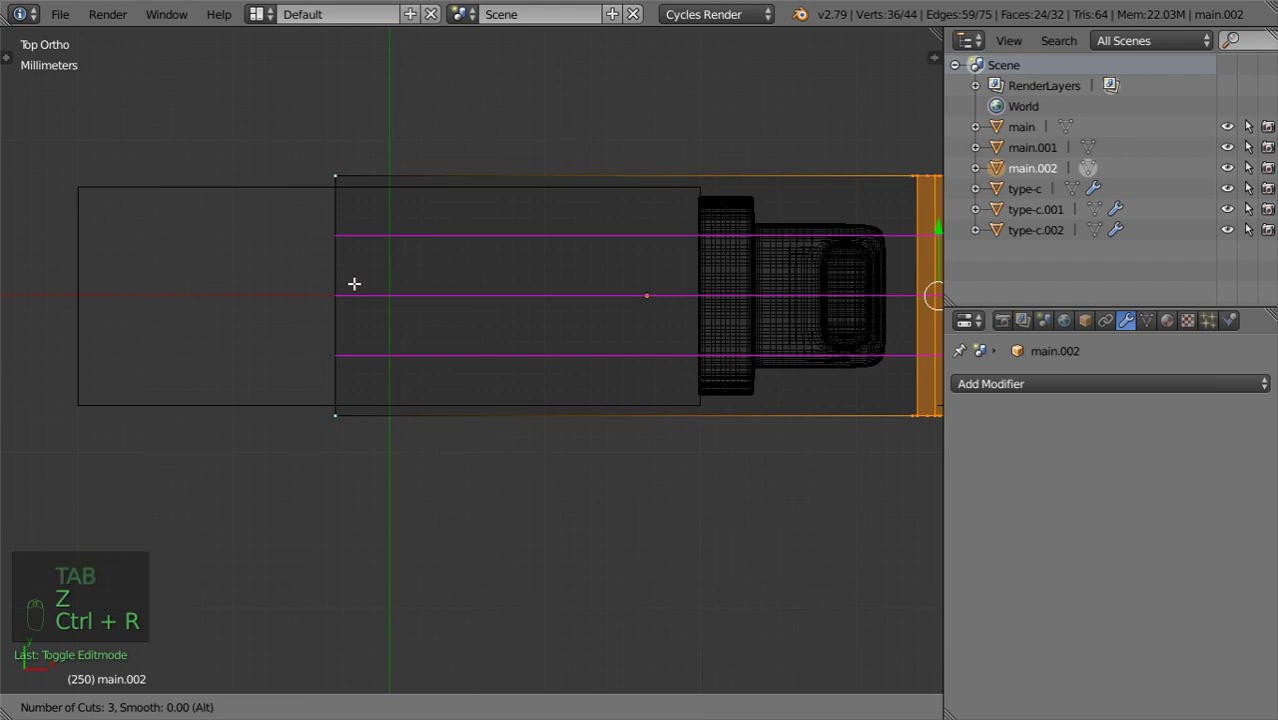
click(354, 284)
click(356, 284)
key(z)
scroll(357, 283, up, 1)
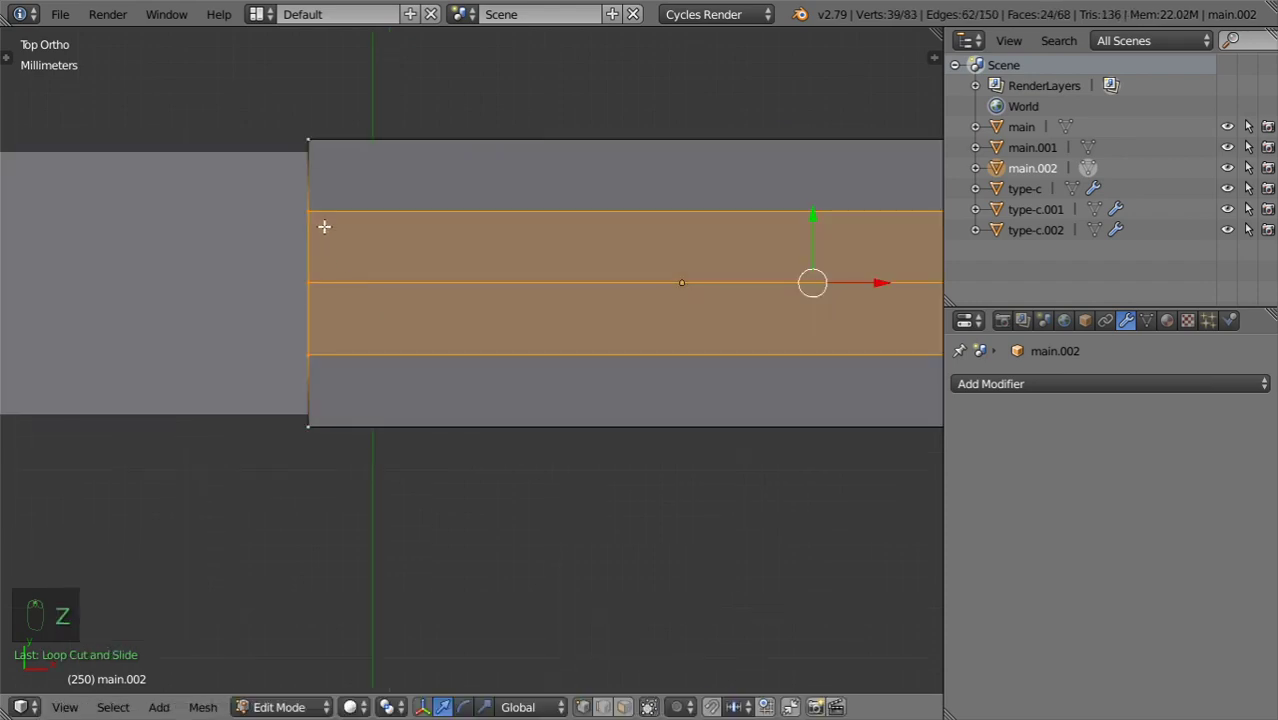
key(z)
shift+middle_drag(323, 223, 354, 257)
key(ctrl+z)
Add four evenly spaced lengthwise loop cuts across the cover plate's width.
key(ctrl+r)
scroll(355, 326, up, 4)
scroll(355, 326, down, 1)
click(354, 326)
click(354, 326)
key(z)
key(z)
key(z)
Box-select the open-end vertices of the two outermost loop cuts and move them slightly outward along X.
key(a)
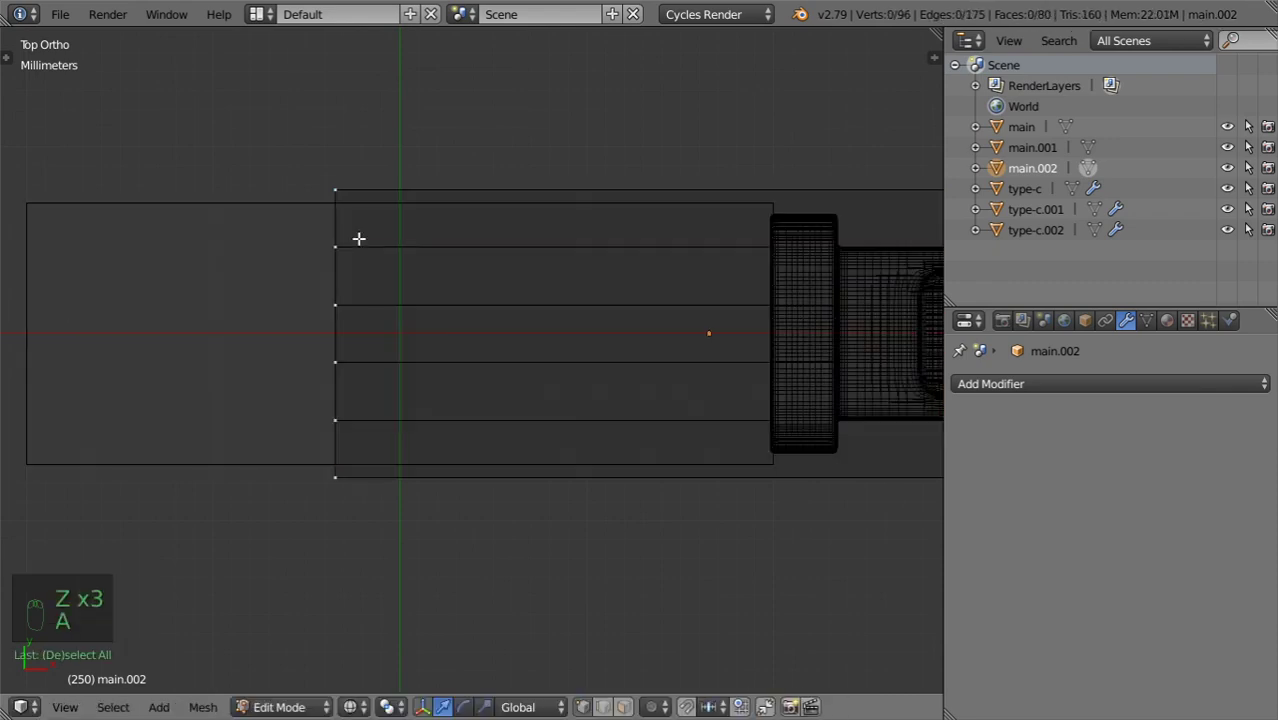
key(b)
drag(360, 244, 302, 280)
key(b)
drag(312, 432, 419, 392)
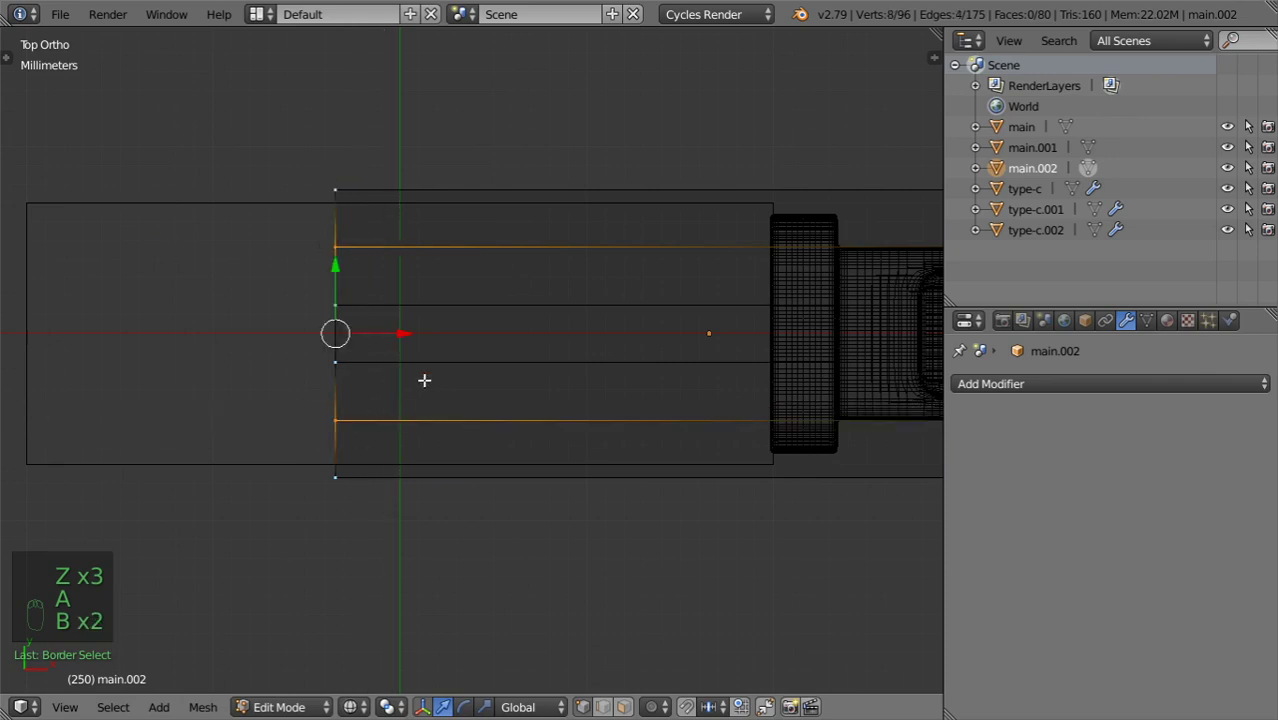
drag(413, 327, 382, 354)
key(a)
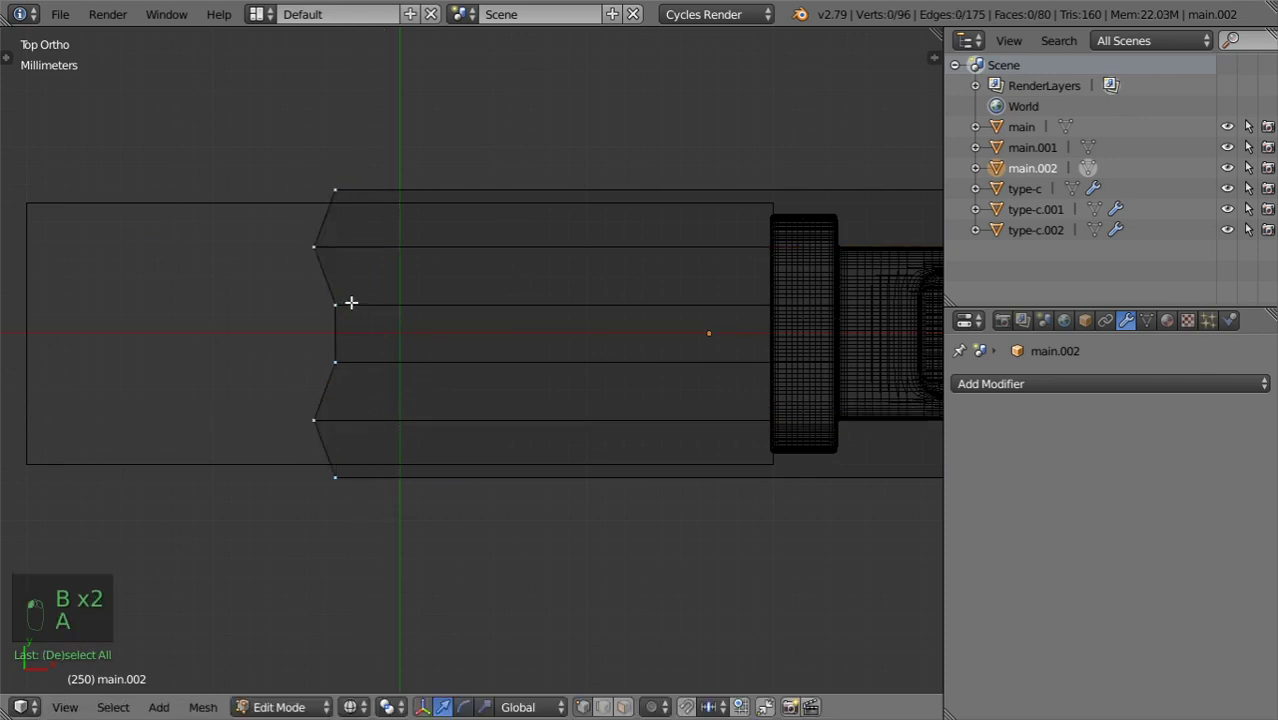
Box-select the open-end vertices of the two middle loop cuts, move them slightly outward along X, and view the plate in solid shading.
key(b)
drag(356, 278, 311, 368)
drag(399, 331, 369, 362)
key(z)
key(z)
key(Tab)
scroll(374, 382, down, 3)
key(z)
mouse_move(374, 382)
middle_down()
mouse_move(490, 230)
mouse_move(547, 310)
mouse_move(513, 329)
mouse_move(503, 316)
middle_up()
scroll(547, 314, up, 3)
key(Tab)
scroll(520, 328, down, 3)
key(z)
key(z)
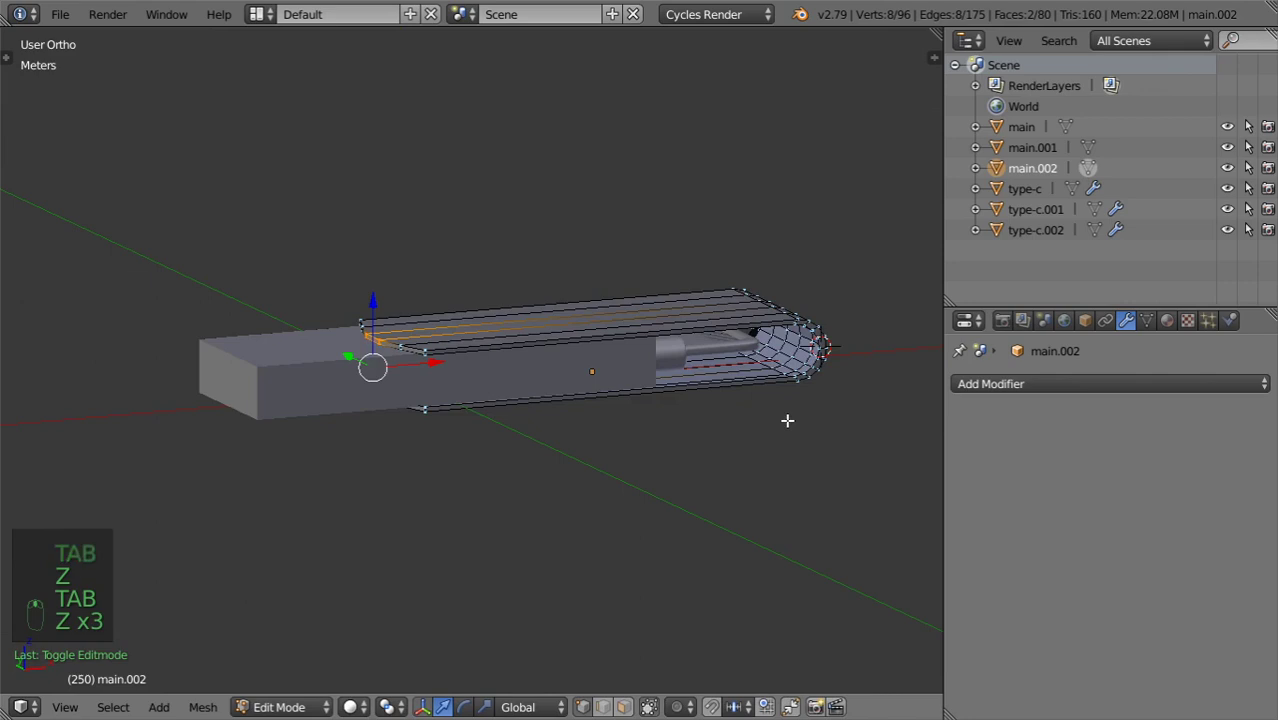
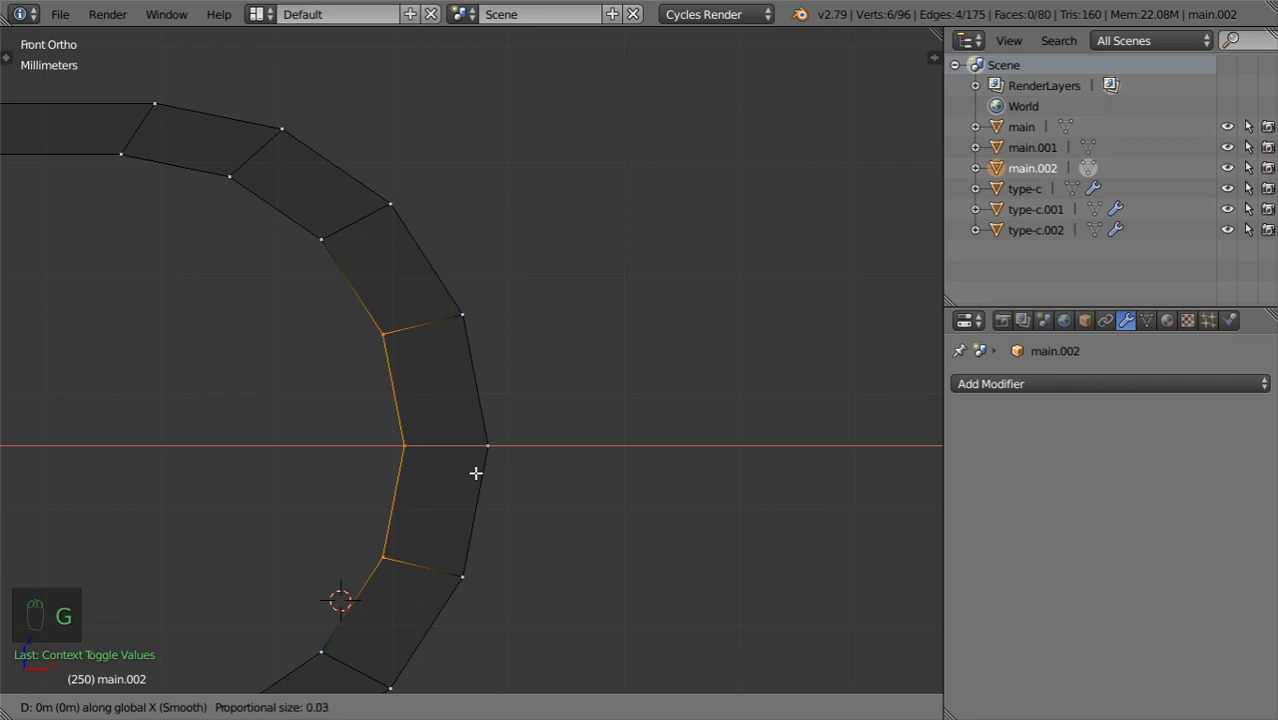
Shrink the proportional editing radius, move the bend's central inner vertices about -0.39 mm along X, and turn proportional editing off.
scroll(475, 473, down, 10)
scroll(475, 473, up, 10)
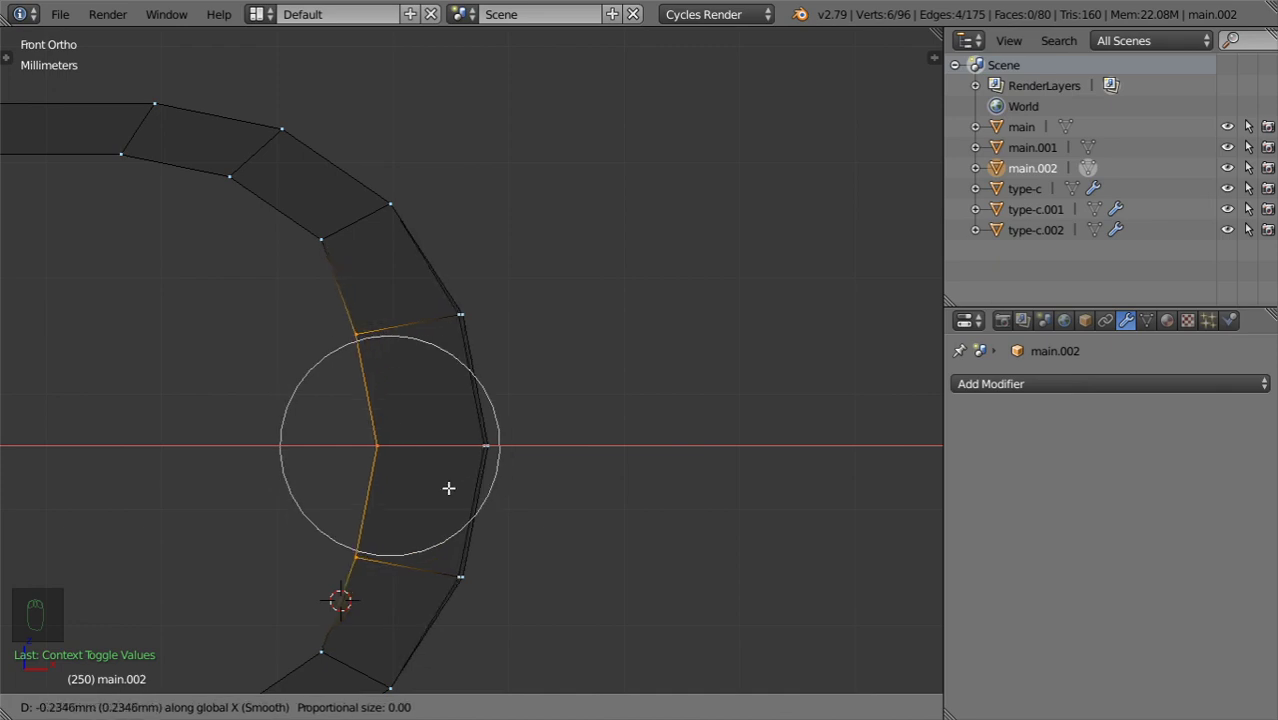
scroll(447, 489, up, 5)
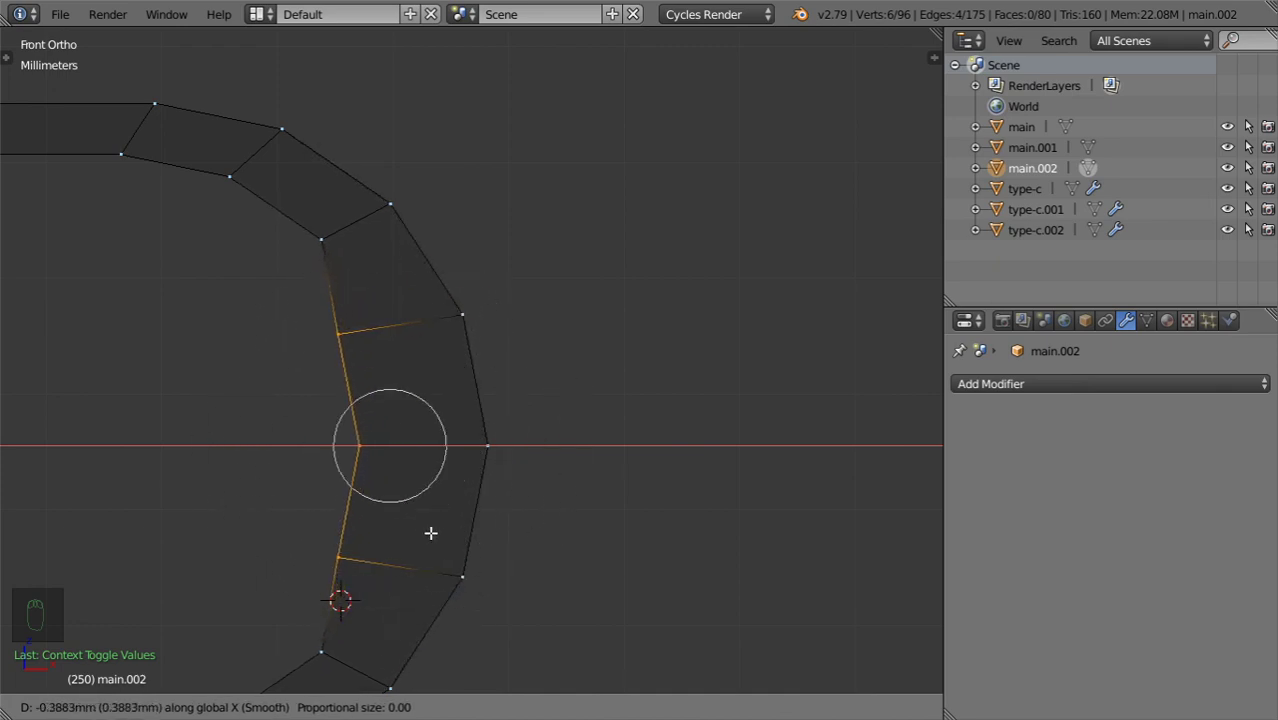
click(430, 533)
key(z)
key(z)
key(z)
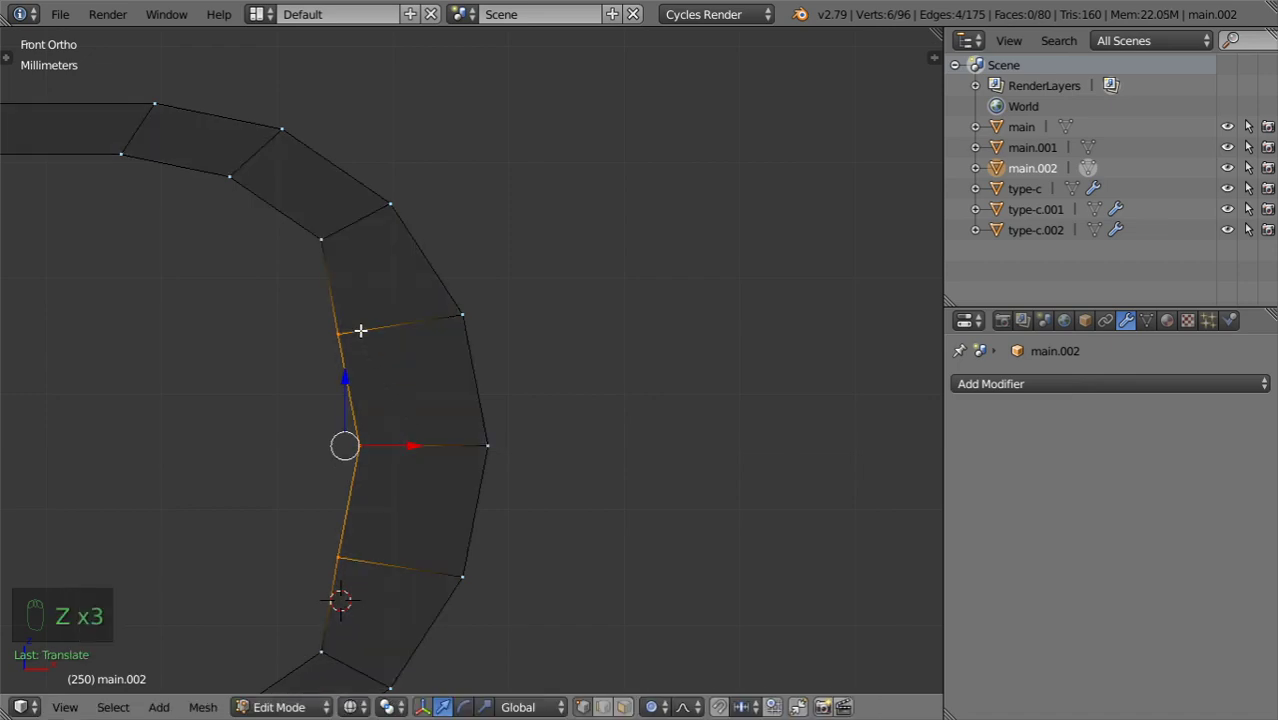
key(o)
Box-select the next inner vertices above and below the bend's centre and move them inward along X to smooth the curve.
key(a)
key(b)
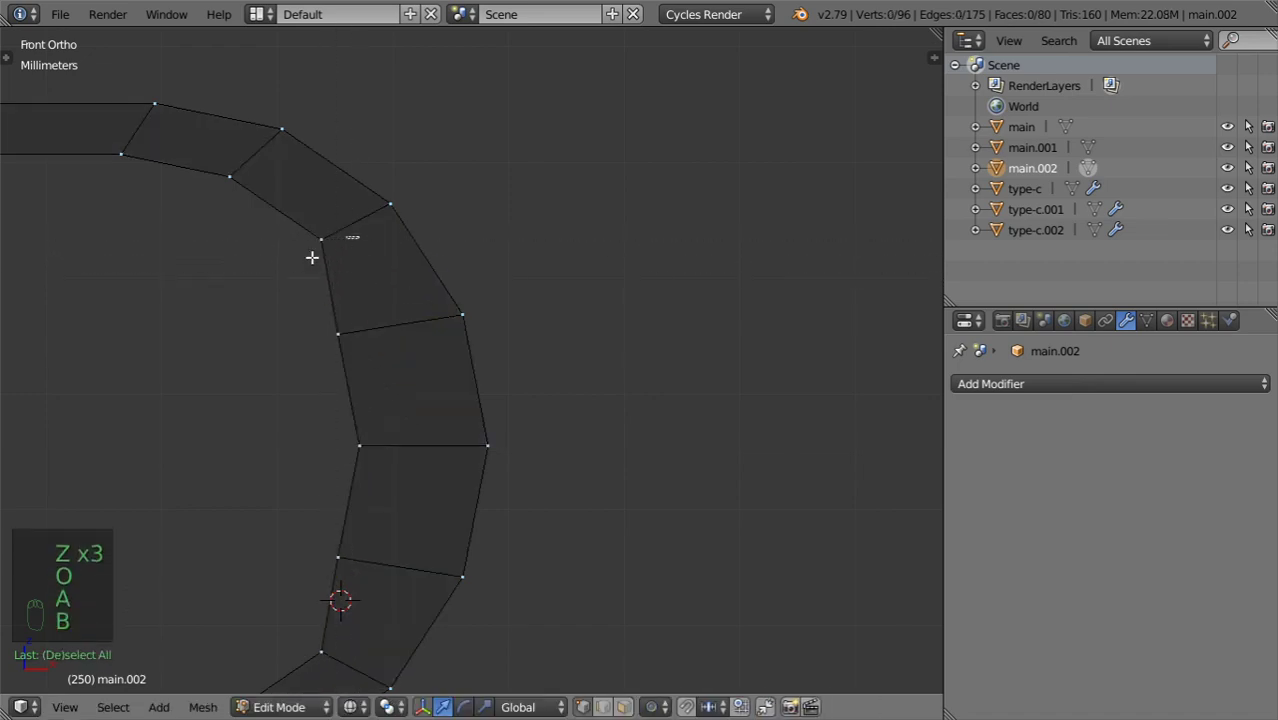
key(b)
drag(298, 684, 400, 611)
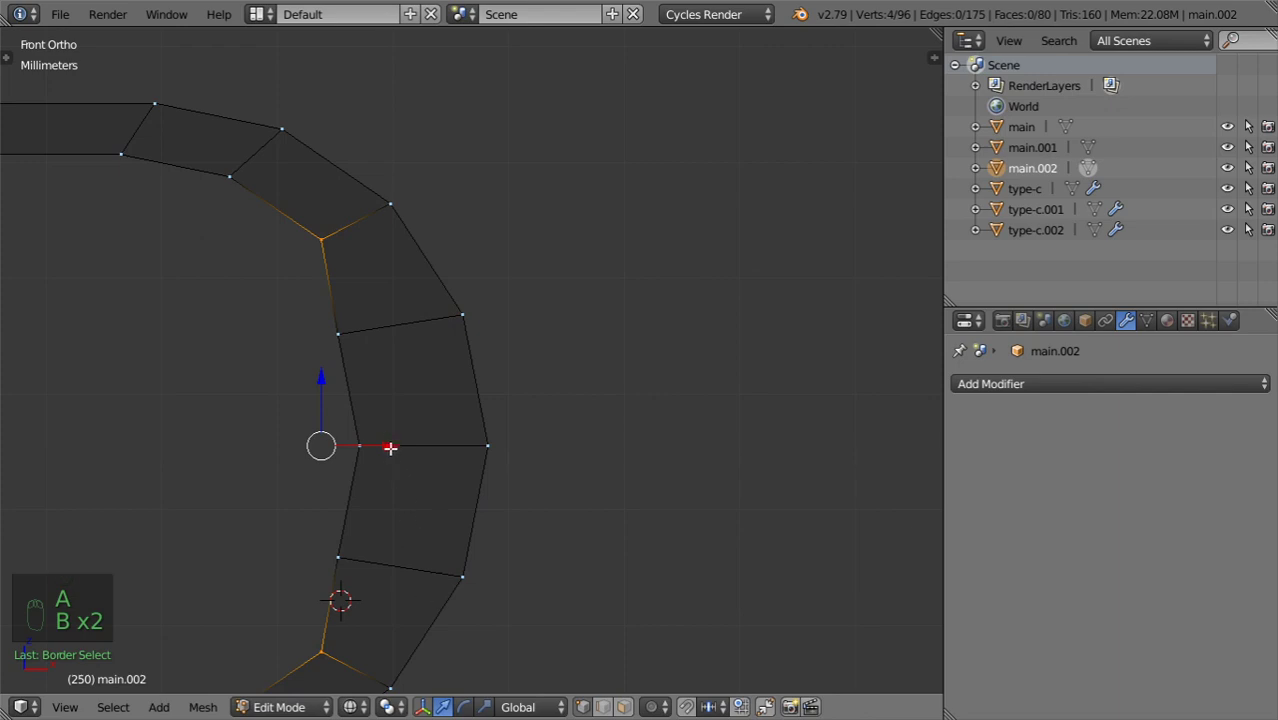
mouse_move(390, 448)
mouse_down()
mouse_move(375, 467)
mouse_move(382, 456)
mouse_up()
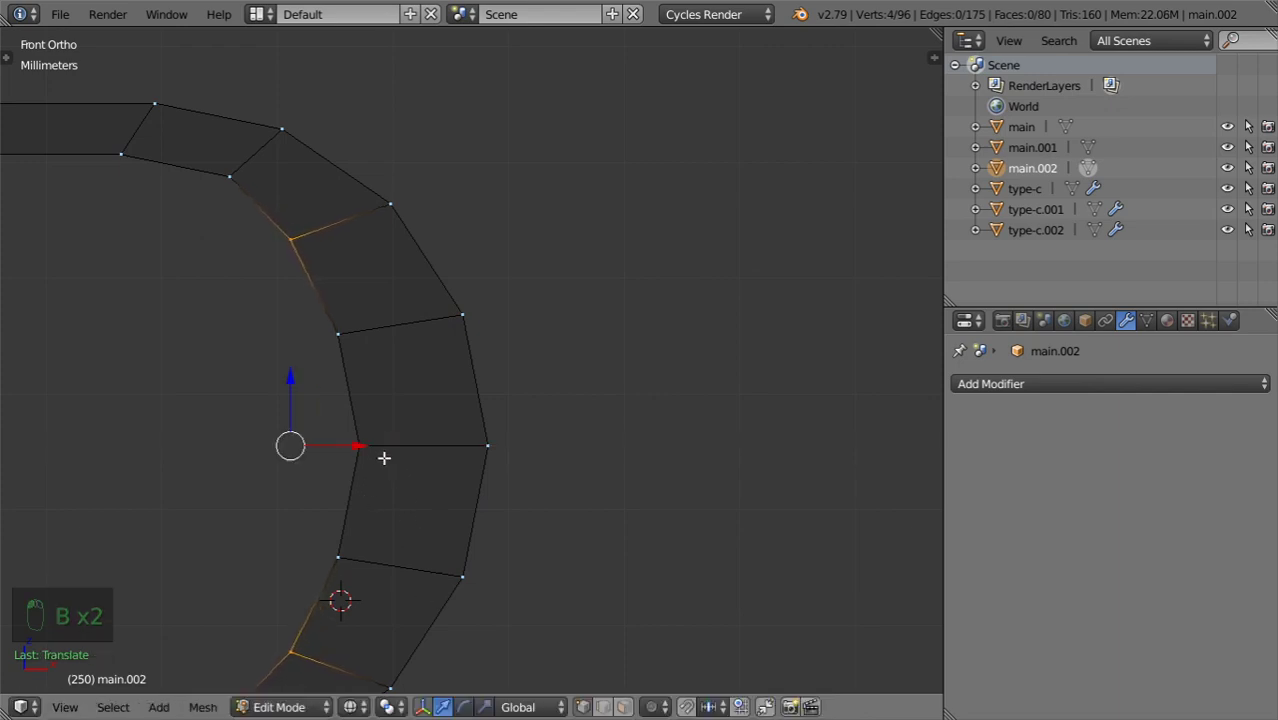
key(z)
key(z)
key(z)
scroll(397, 362, down, 2)
shift+middle_drag(397, 362, 478, 281)
Circle-select all inner vertices around the cover plate's rounded end and nudge them slightly along X.
key(a)
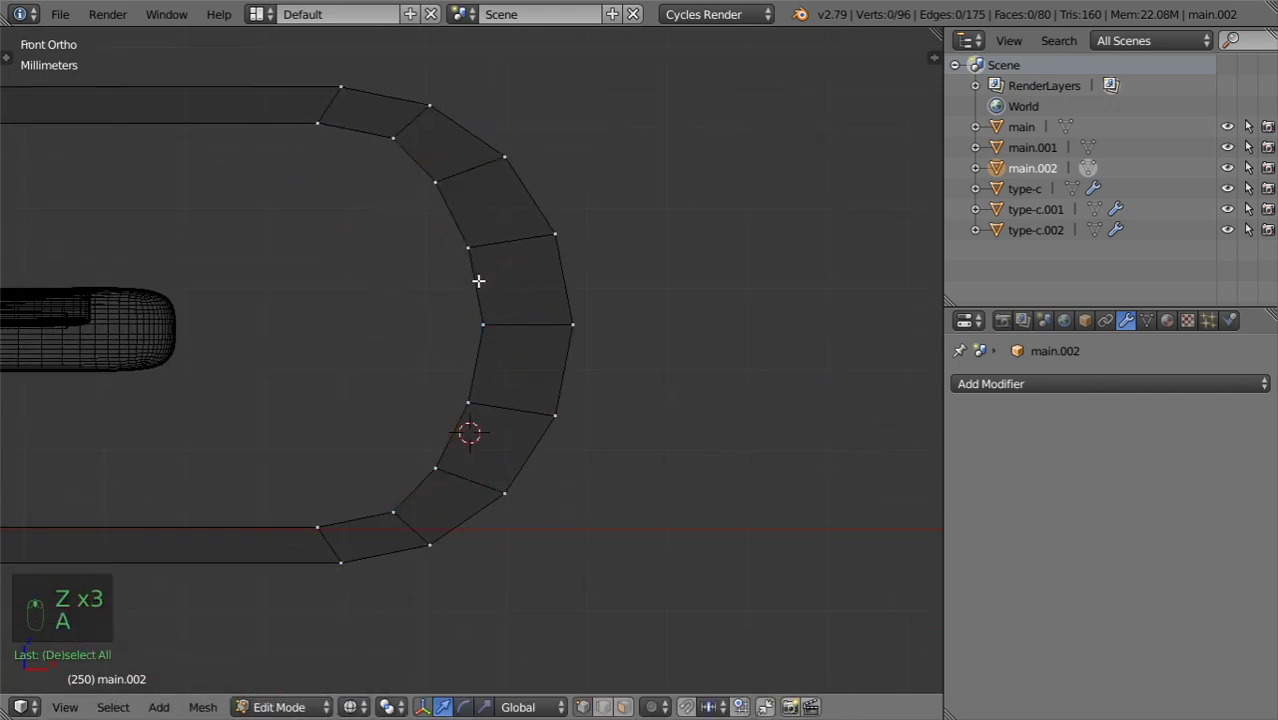
key(c)
mouse_move(394, 165)
mouse_down()
mouse_move(434, 180)
mouse_move(479, 320)
mouse_move(444, 448)
mouse_move(382, 506)
mouse_move(345, 506)
mouse_move(422, 200)
mouse_move(327, 136)
mouse_up()
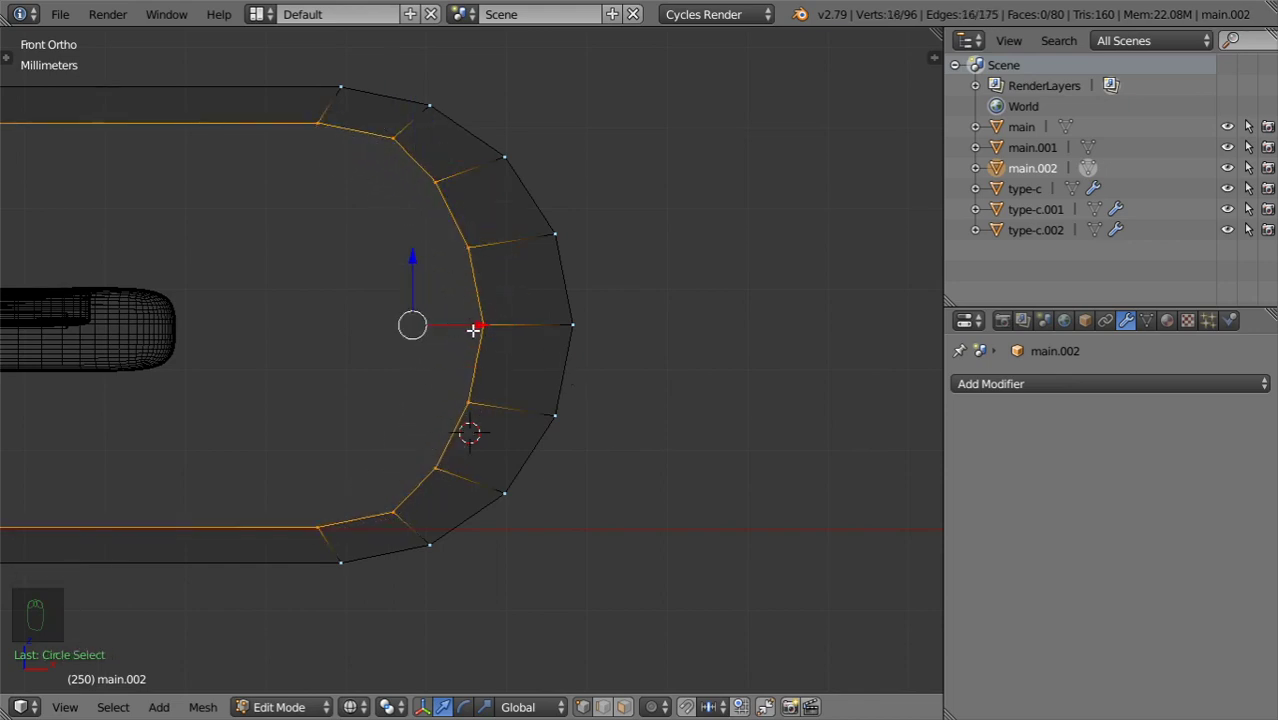
drag(473, 331, 476, 378)
key(z)
key(z)
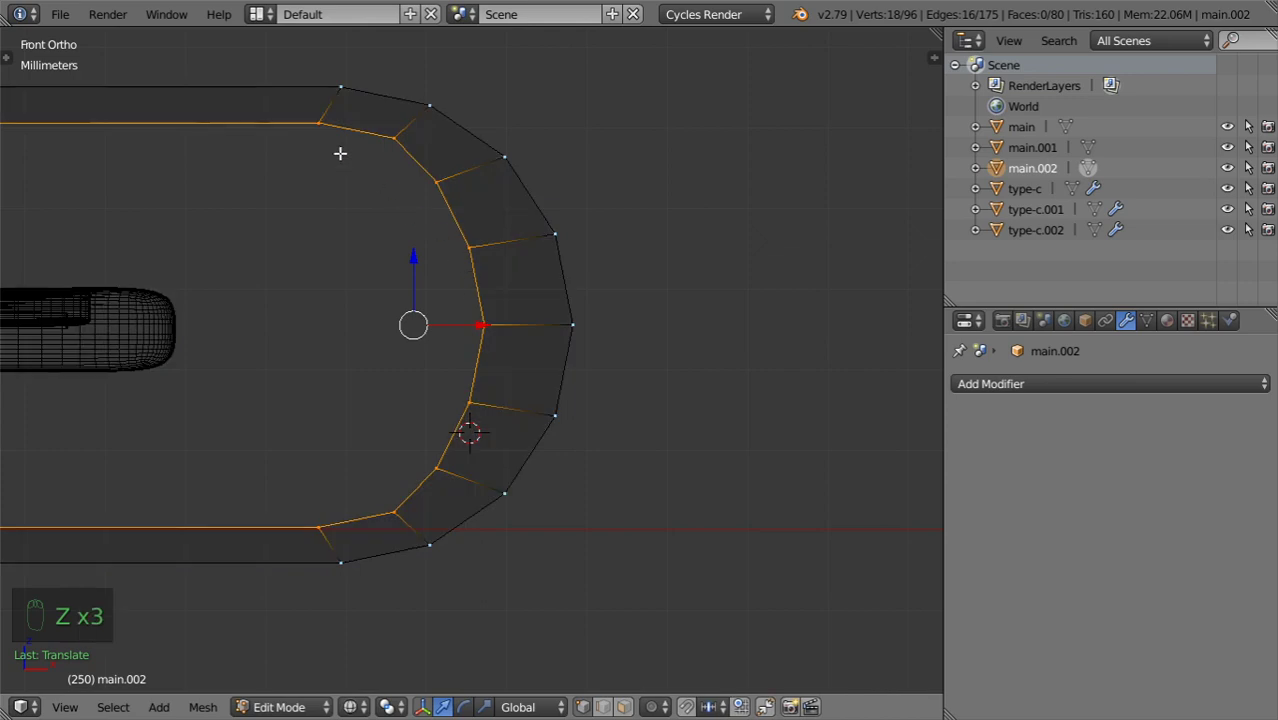
Drop the inner vertices where the straight walls begin from the selection and move the remaining bend vertices inward along X.
key(b)
middle_drag(357, 77, 278, 562)
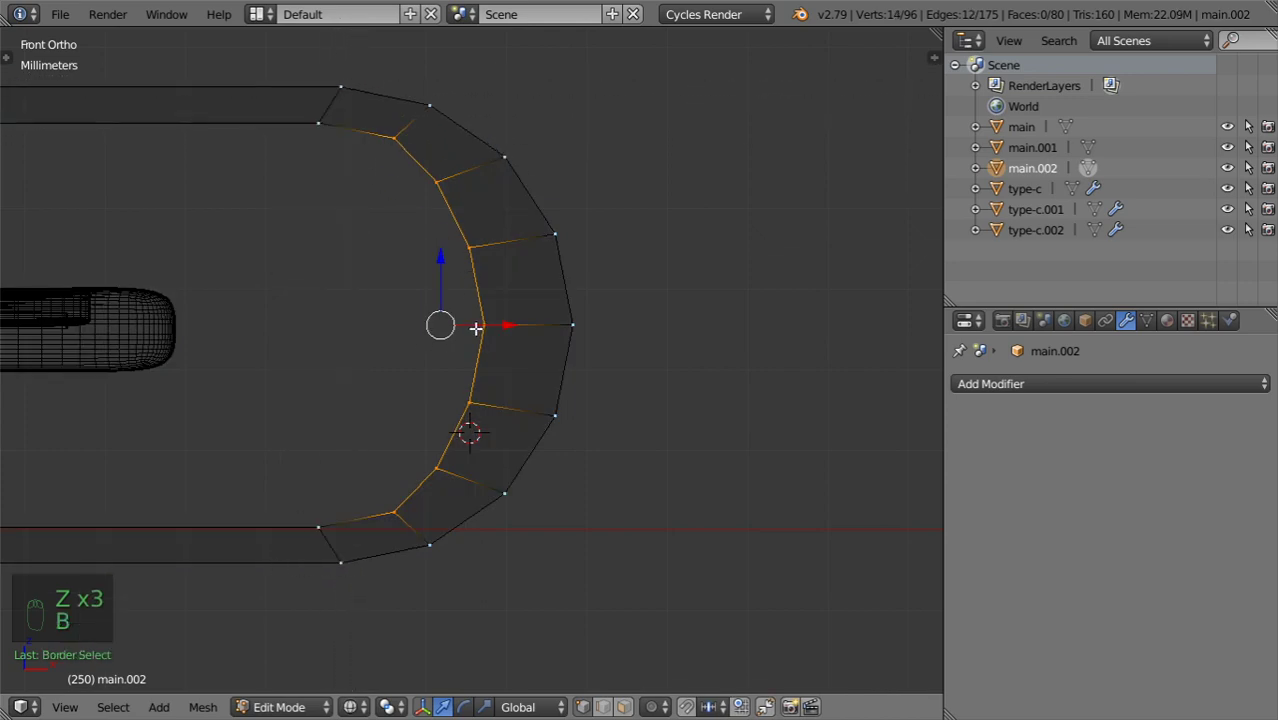
drag(499, 328, 491, 357)
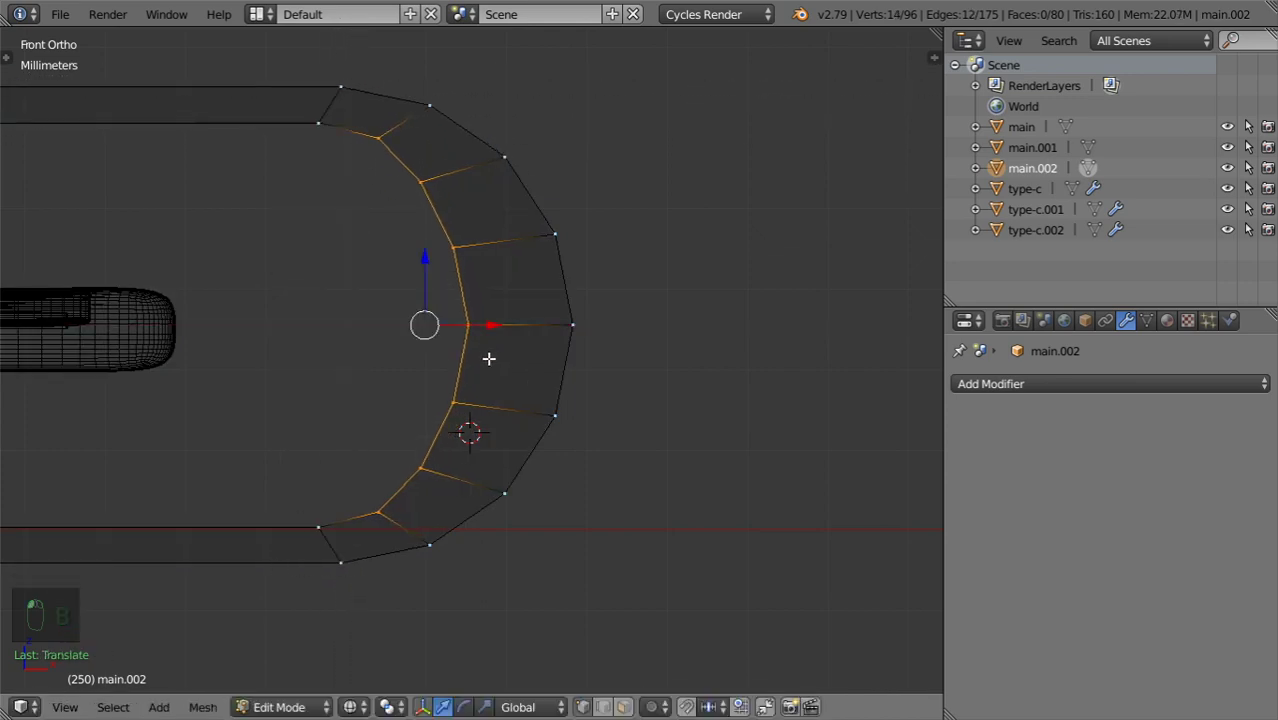
key(z)
key(Tab)
middle_drag(569, 357, 599, 379)
key(Tab)
key(Tab)
key(Tab)
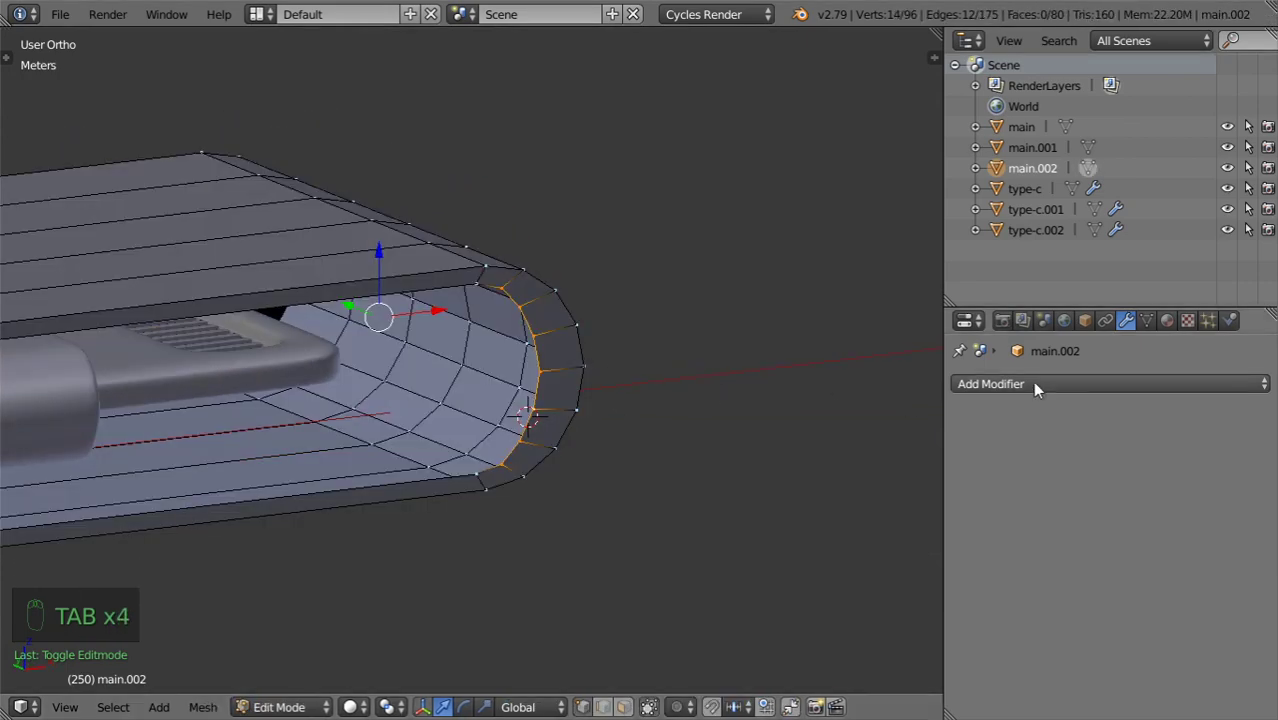
Add a Solidify modifier to the cover plate and set its thickness to 1 mm.
click(1000, 383)
click(885, 299)
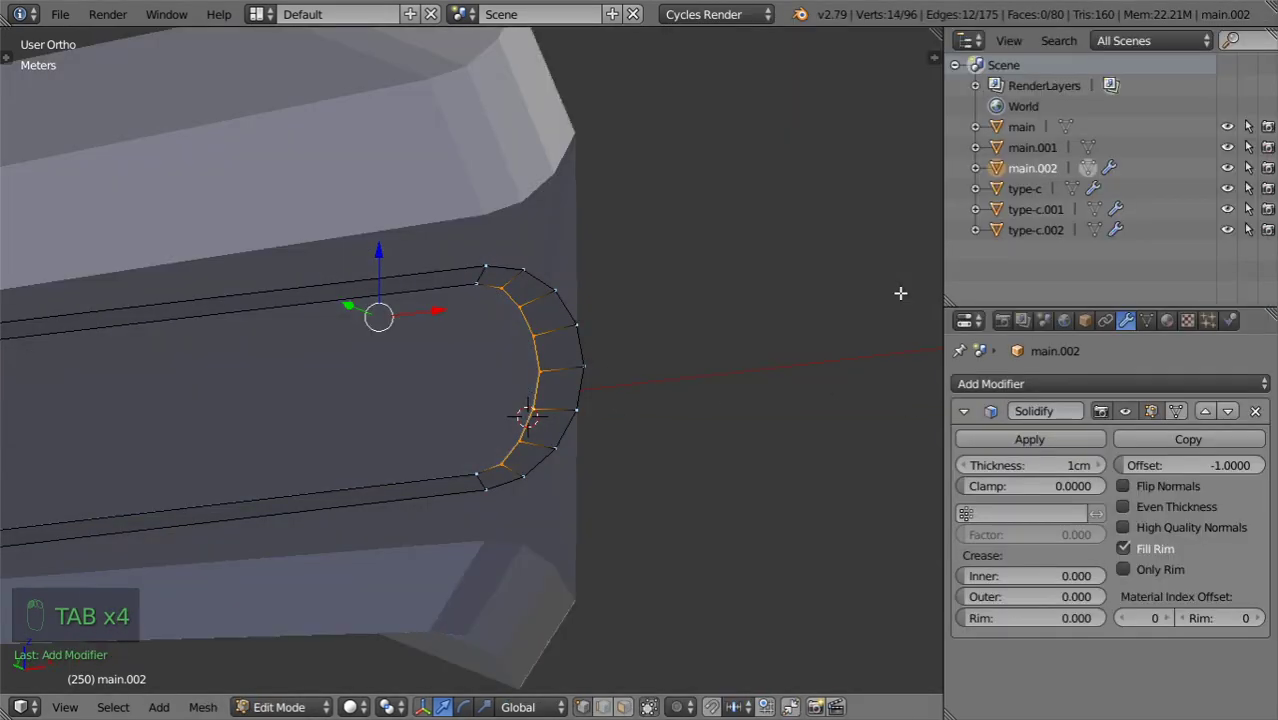
scroll(625, 383, down, 3)
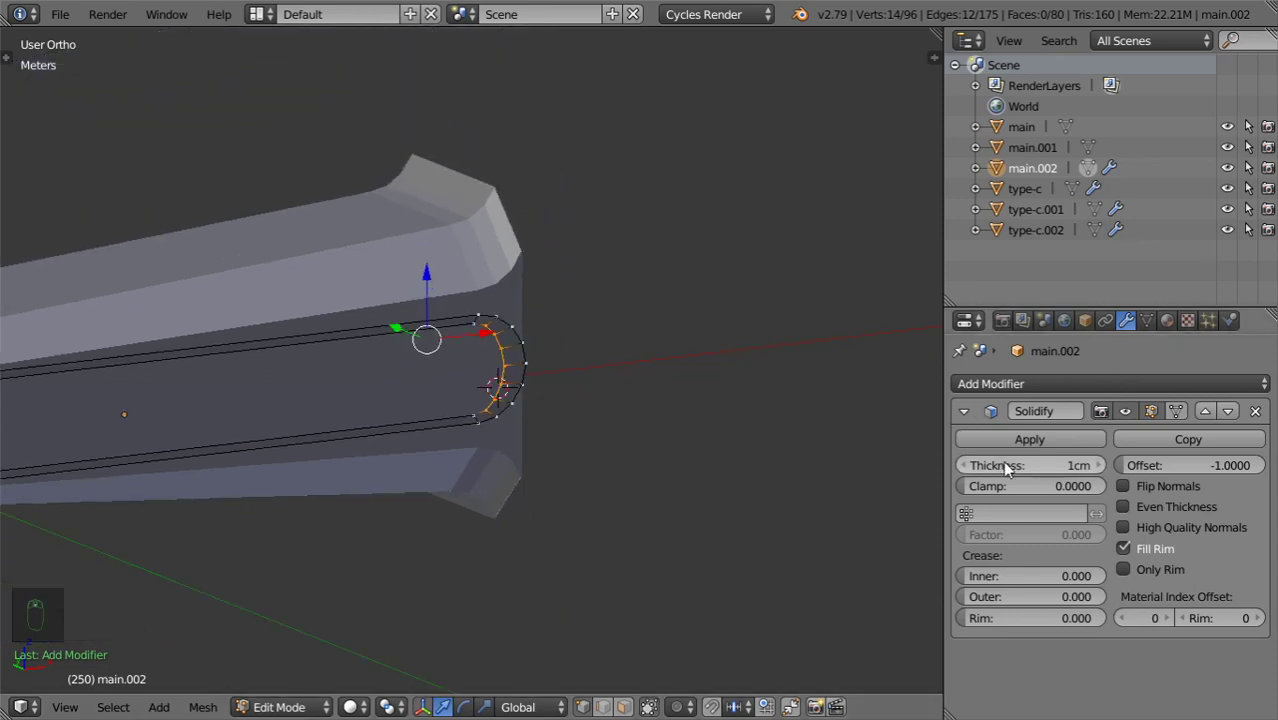
text(.001)
key(Return)
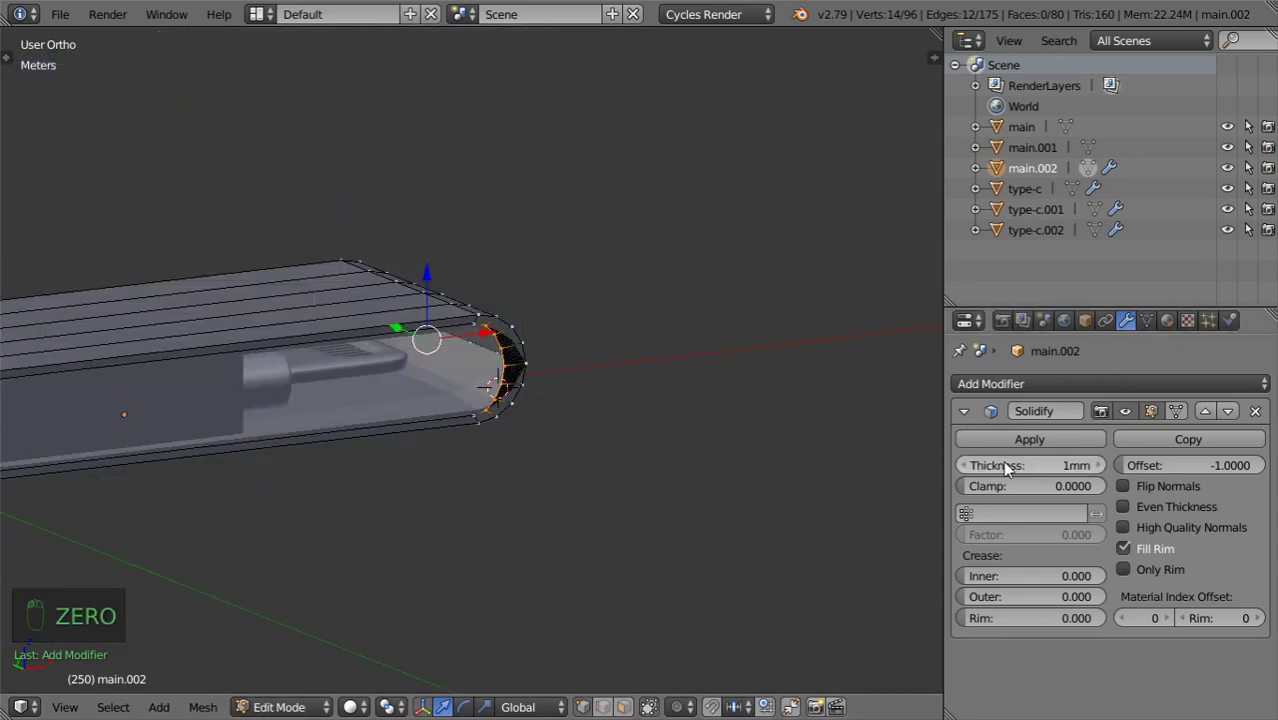
key(Tab)
scroll(707, 459, up, 5)
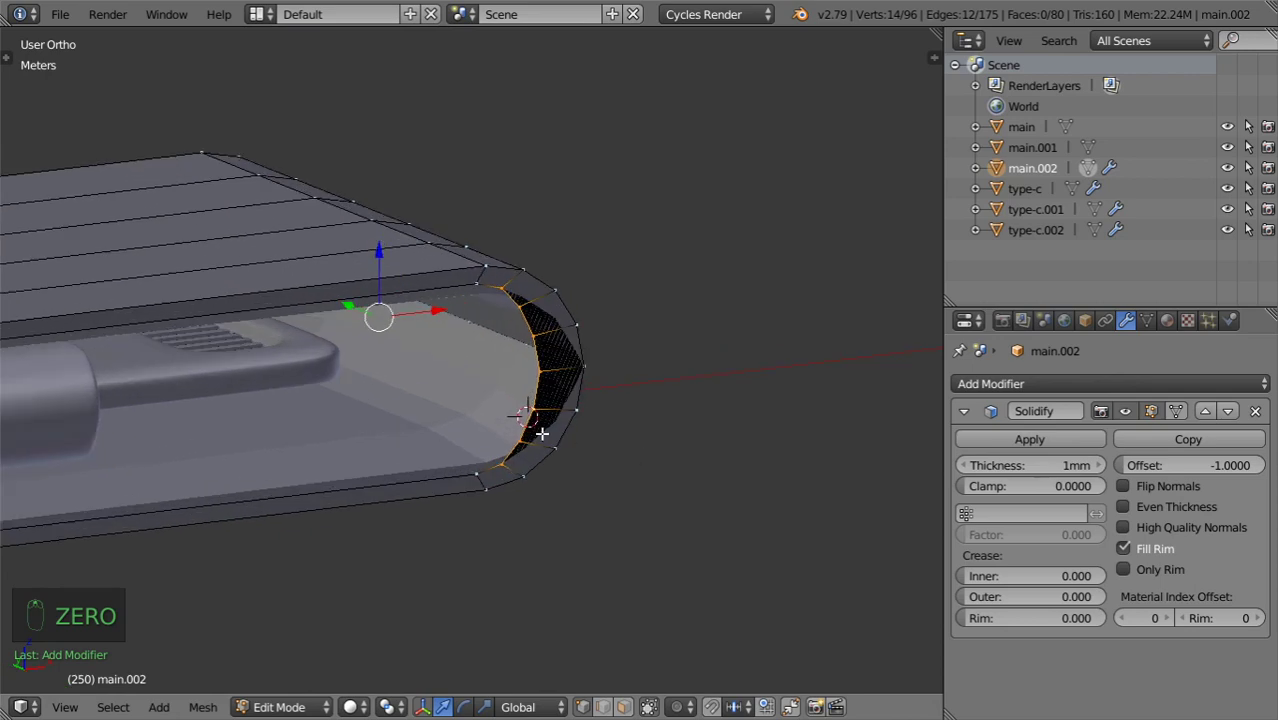
key(Tab)
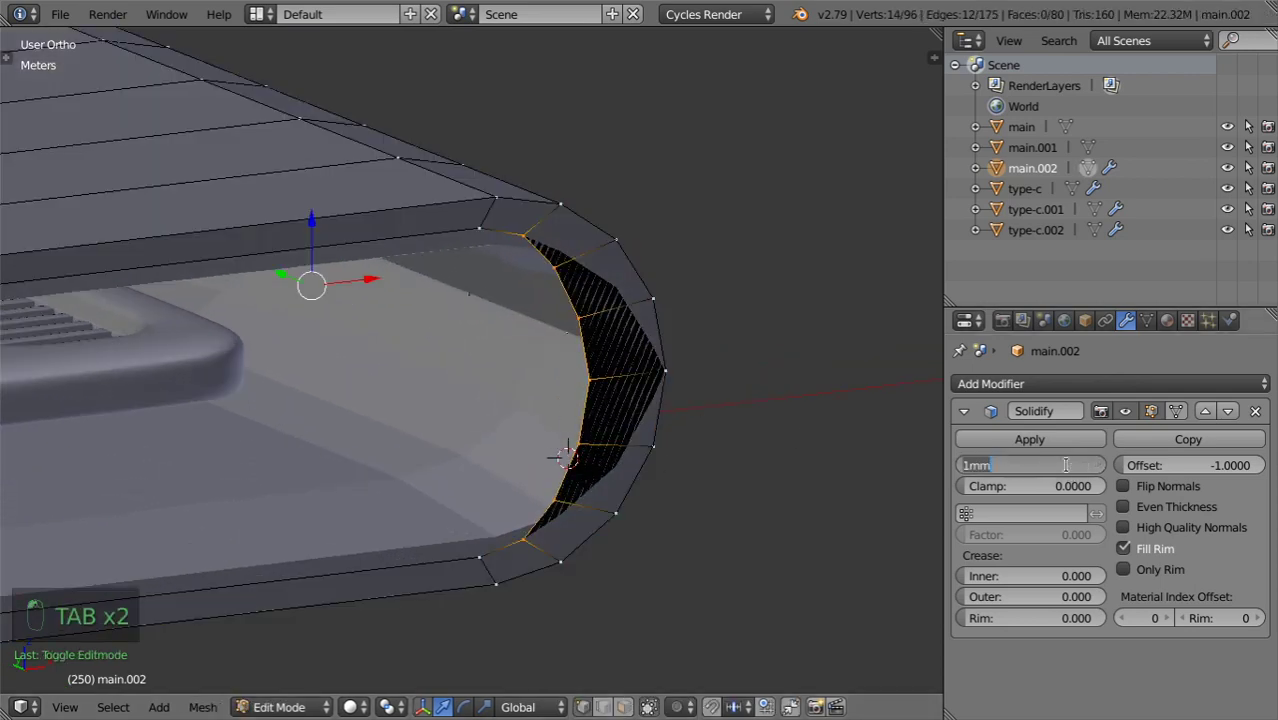
Set the Solidify thickness to 0.5 mm and try halving it.
text(0.0005)
key(Return)
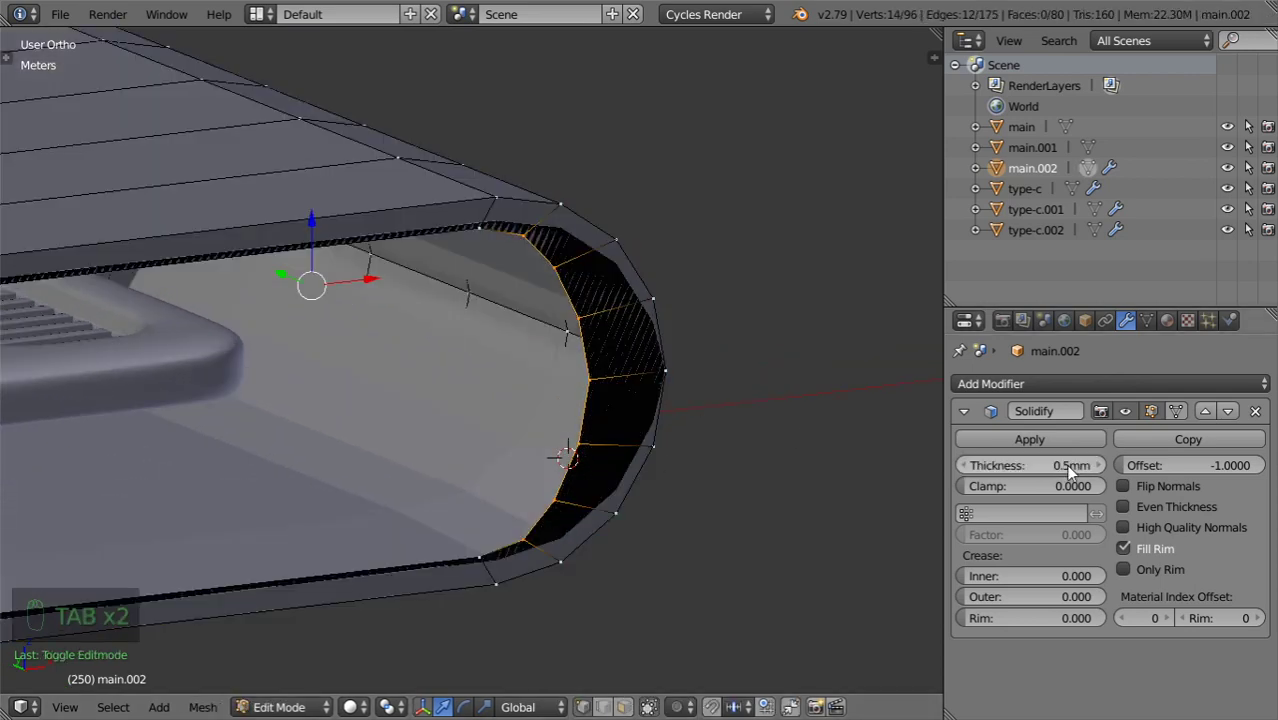
click(1067, 467)
text(/)
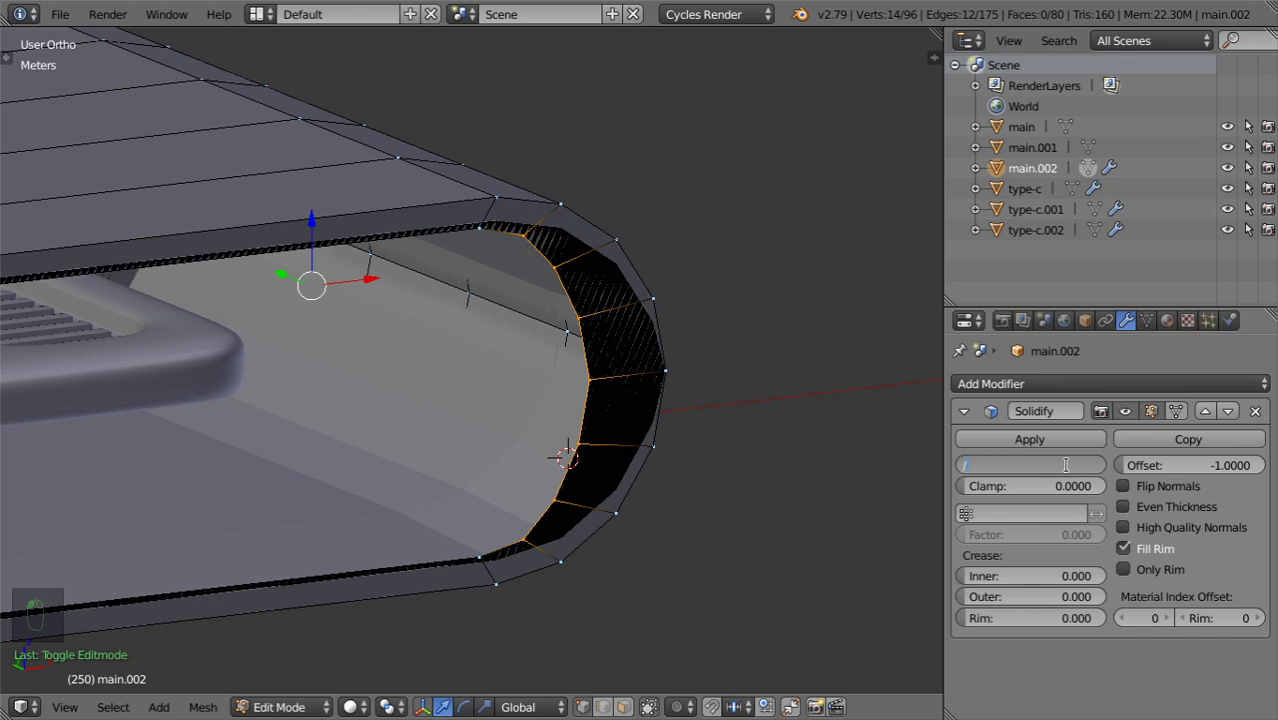
text(2)
key(Return)
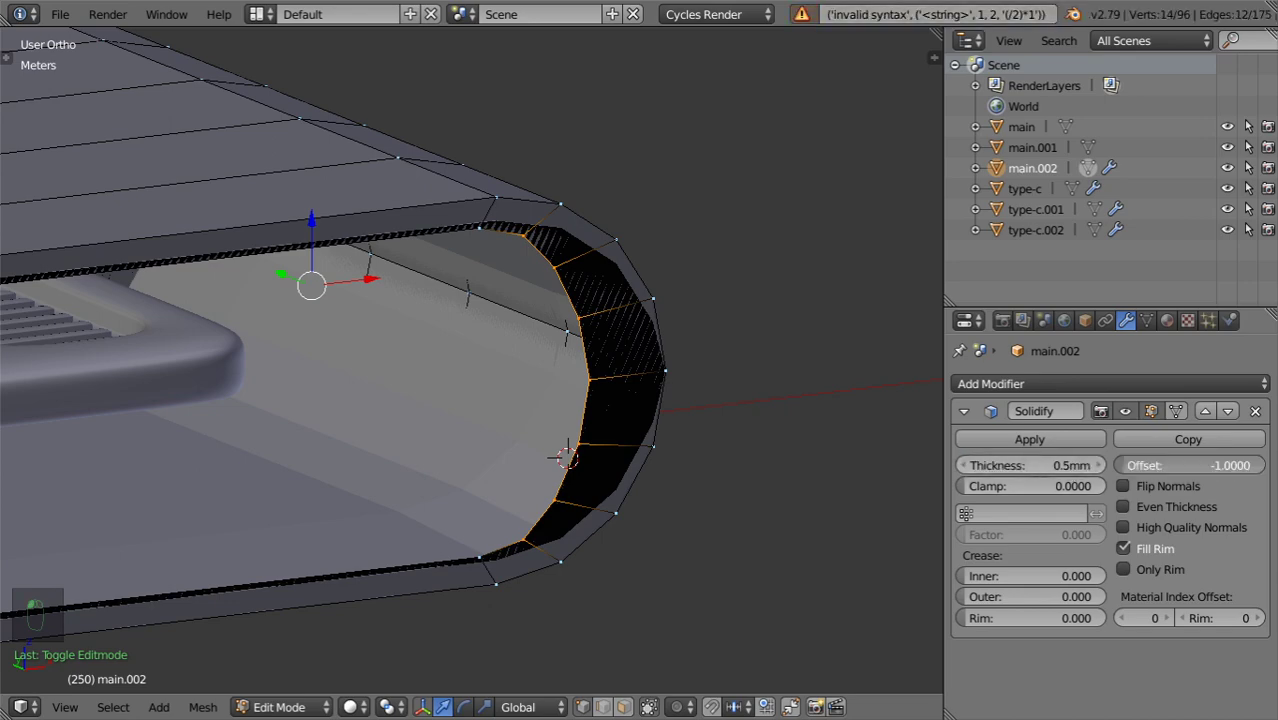
Set the Solidify offset to 0 and the thickness to 0.25 mm.
drag(1189, 466, 1250, 466)
key(minus)
key(minus)
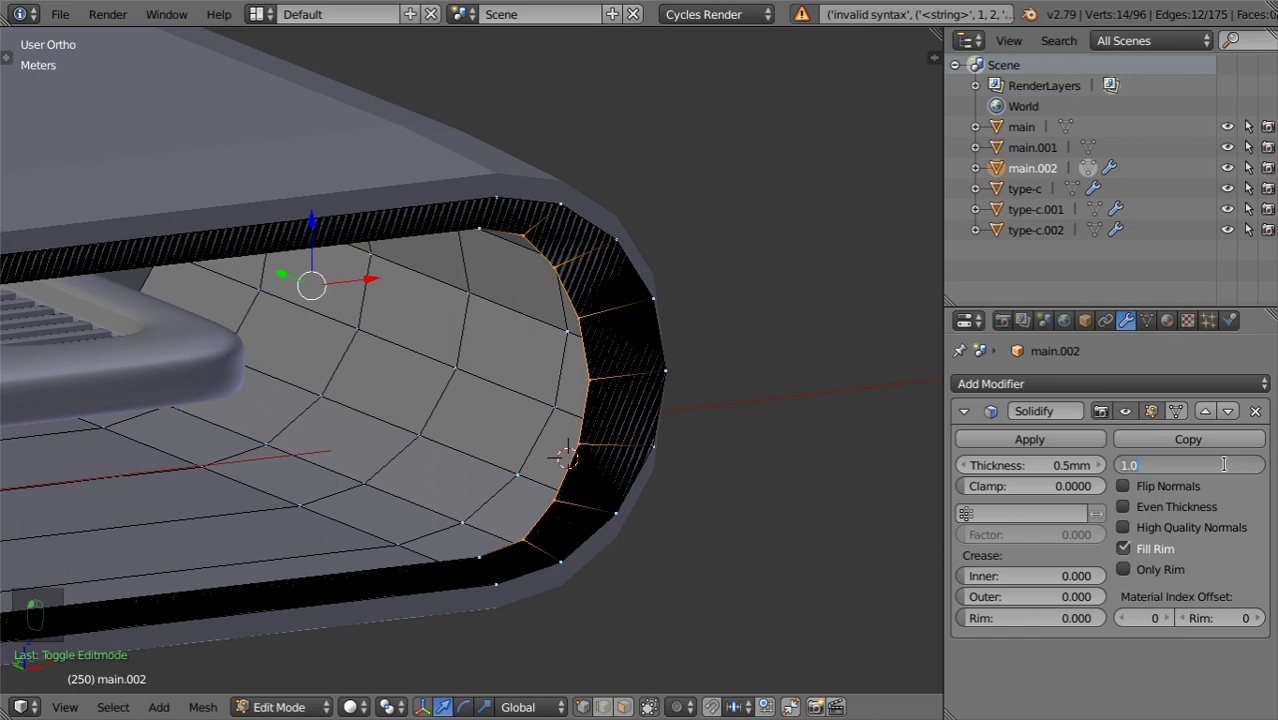
text(0)
key(Return)
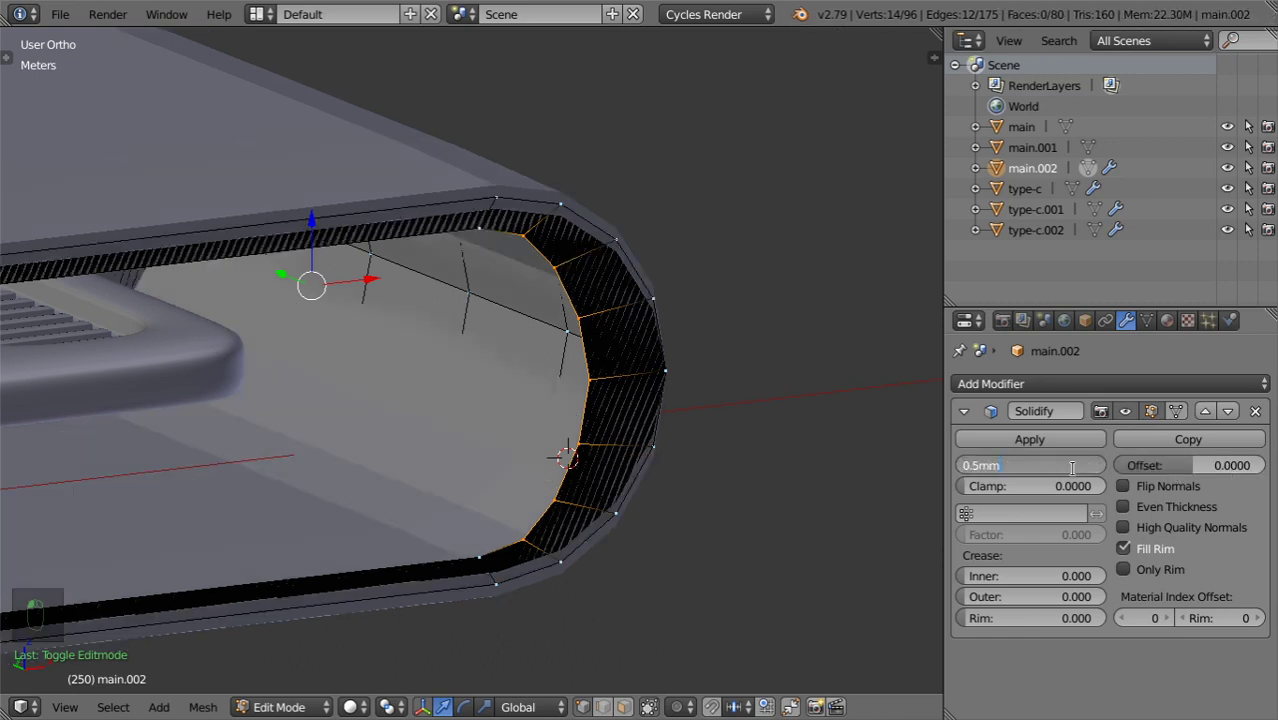
text(2)
key(Return)
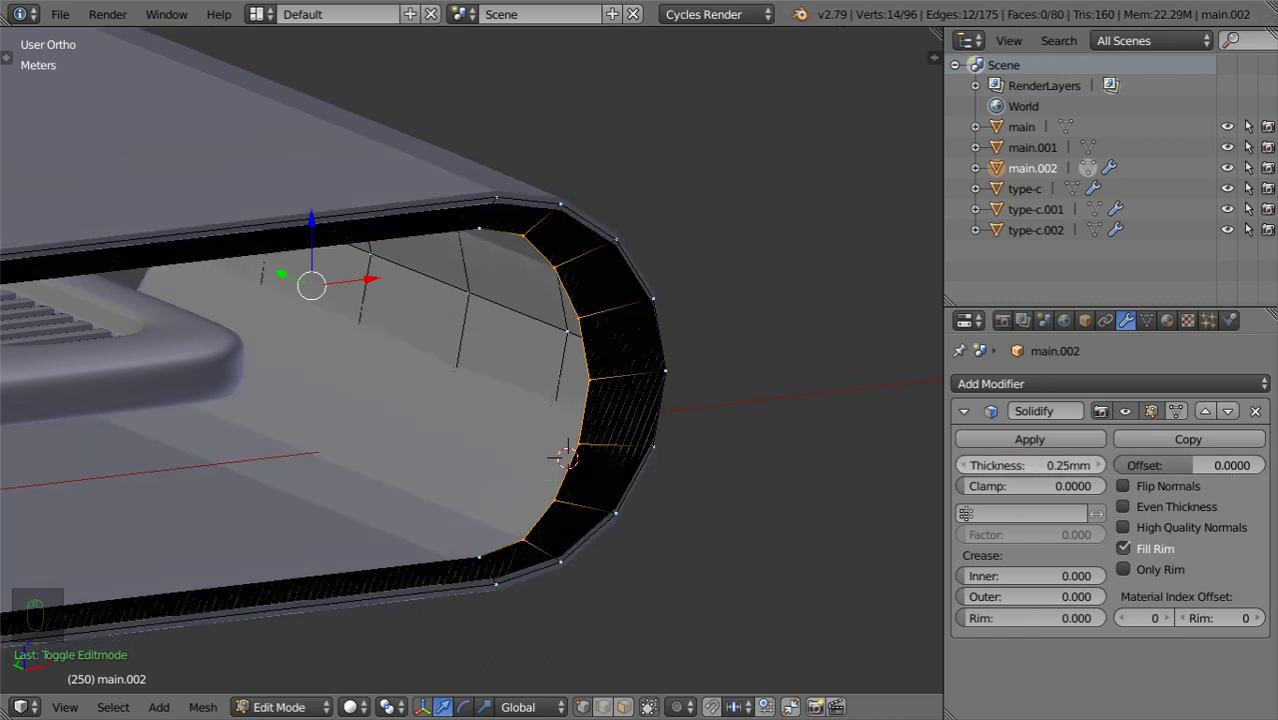
Halve the Solidify thickness twice, to 0.125 mm and to 62.5 µm.
click(1072, 468)
key(End)
text(/2)
key(Return)
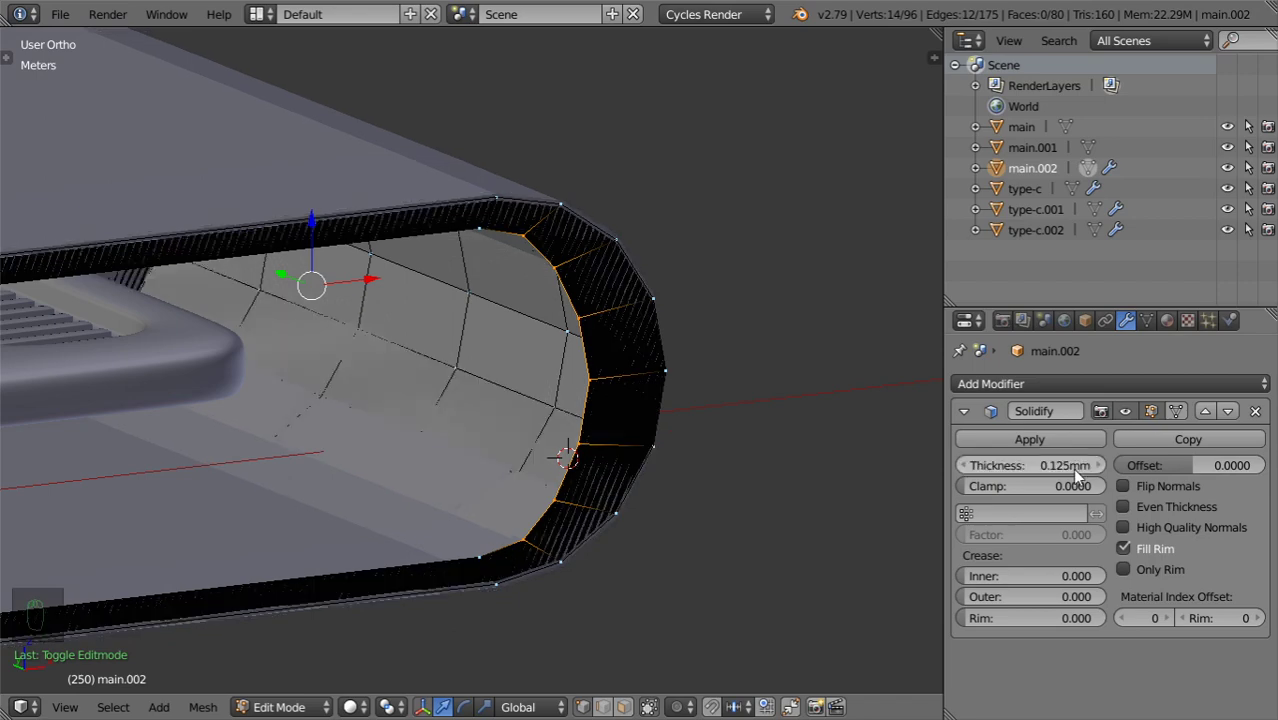
click(1072, 468)
key(End)
text(/2)
key(Return)
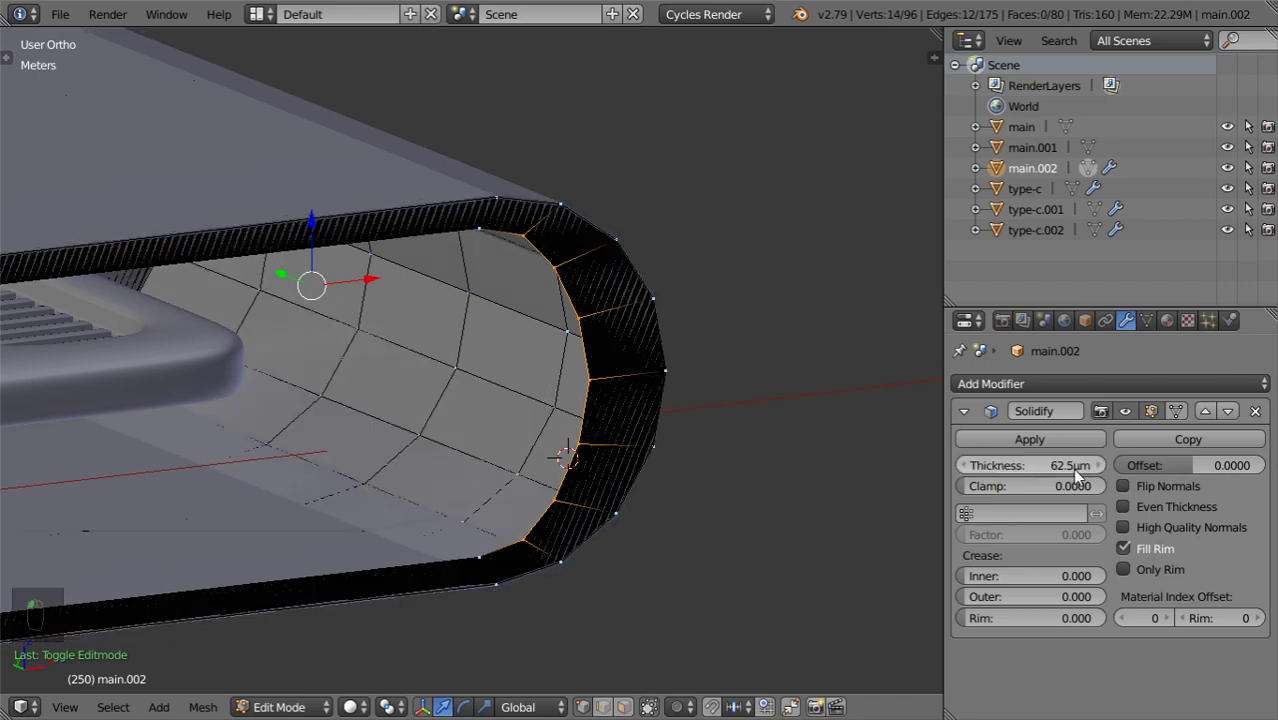
Check the cover plate's thickness in wireframe outside mesh editing and set the Solidify thickness to 1 mm.
key(Tab)
middle_drag(700, 430, 486, 422)
key(z)
scroll(486, 422, up, 2)
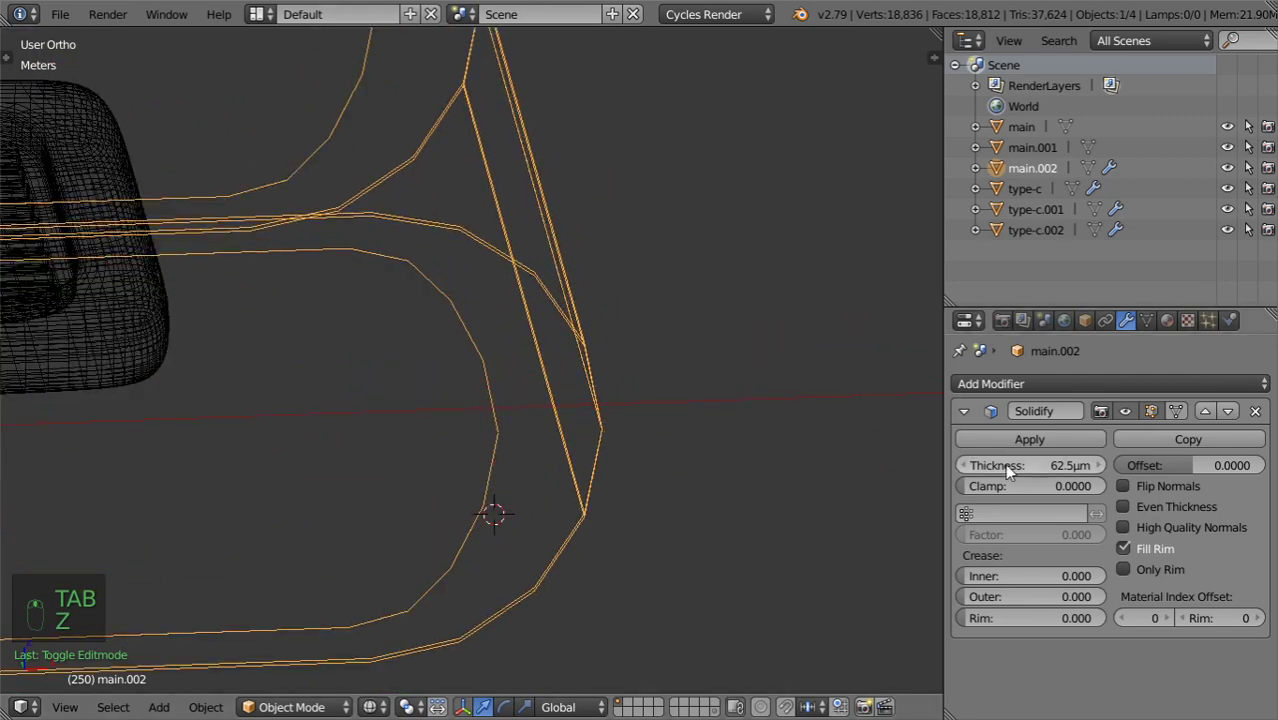
drag(1004, 465, 1080, 465)
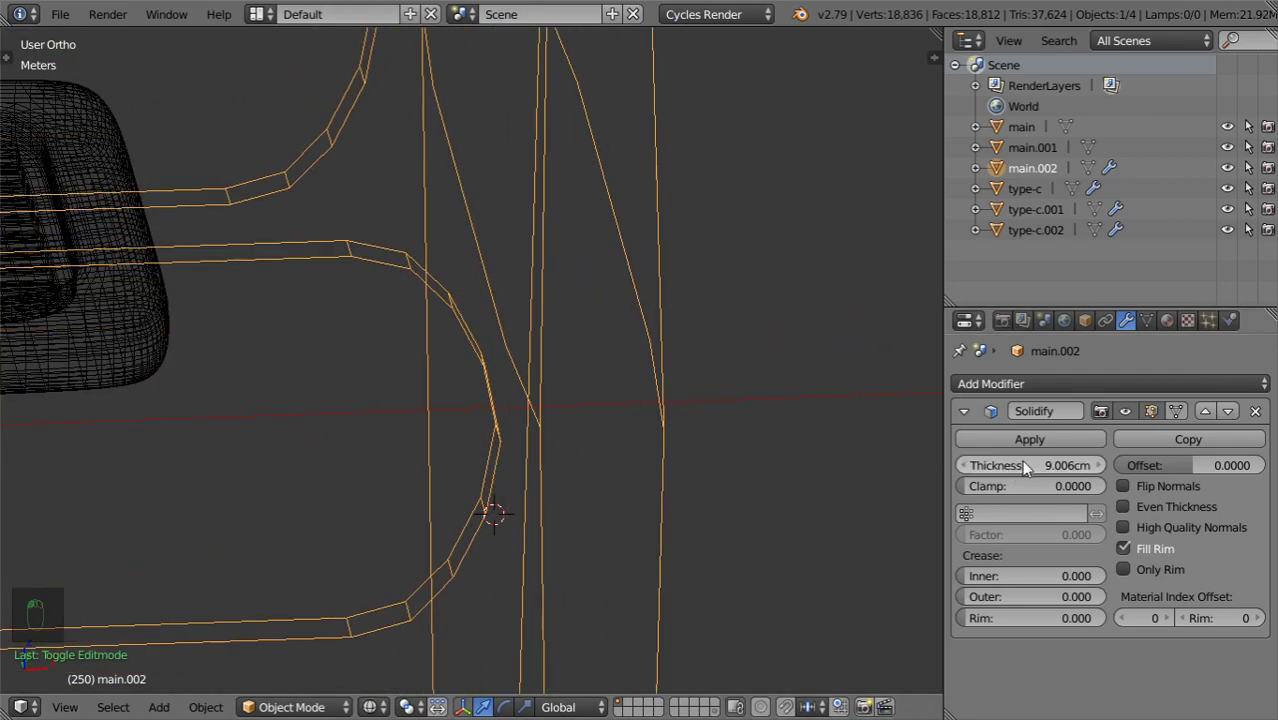
text(.001)
key(Return)
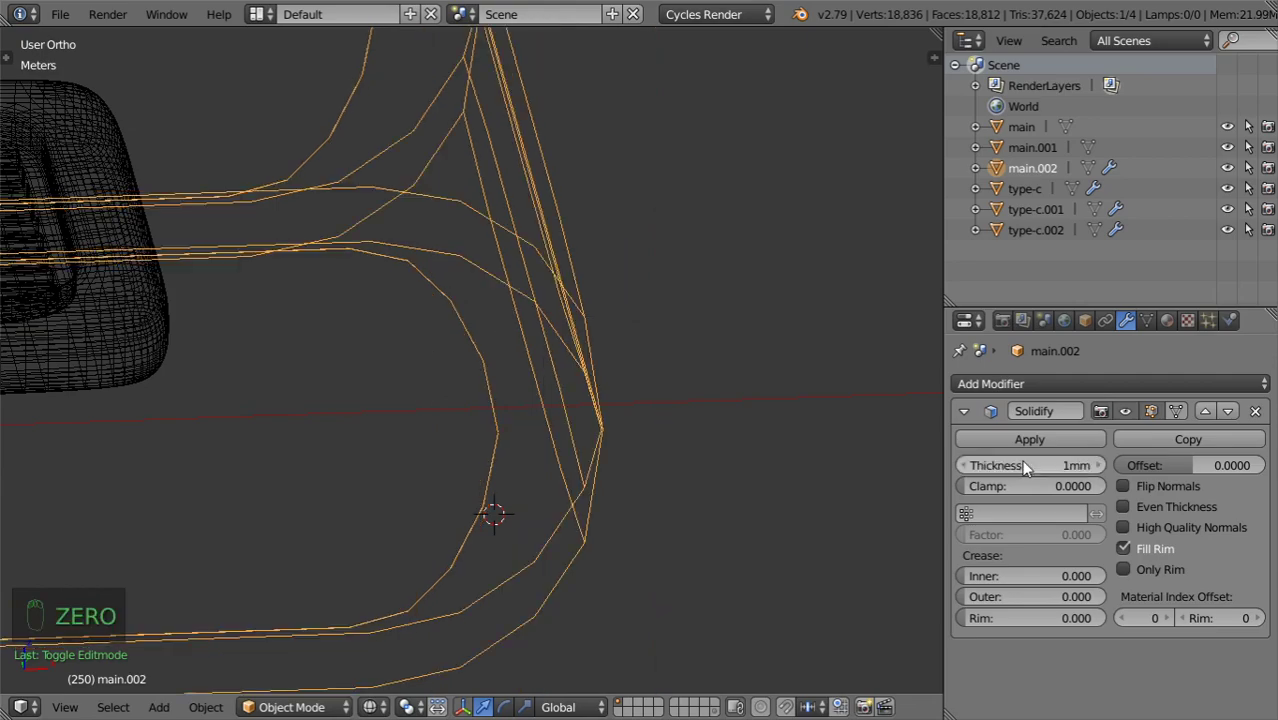
Set the Solidify offset to -1, check the cover plate in solid shading, and remove the modifier.
key(z)
key(z)
scroll(604, 409, down, 4)
drag(1190, 465, 1112, 465)
key(z)
mouse_move(610, 442)
middle_down()
mouse_move(414, 391)
mouse_move(397, 430)
mouse_move(442, 422)
mouse_move(445, 462)
mouse_move(656, 388)
mouse_move(648, 448)
middle_up()
key(z)
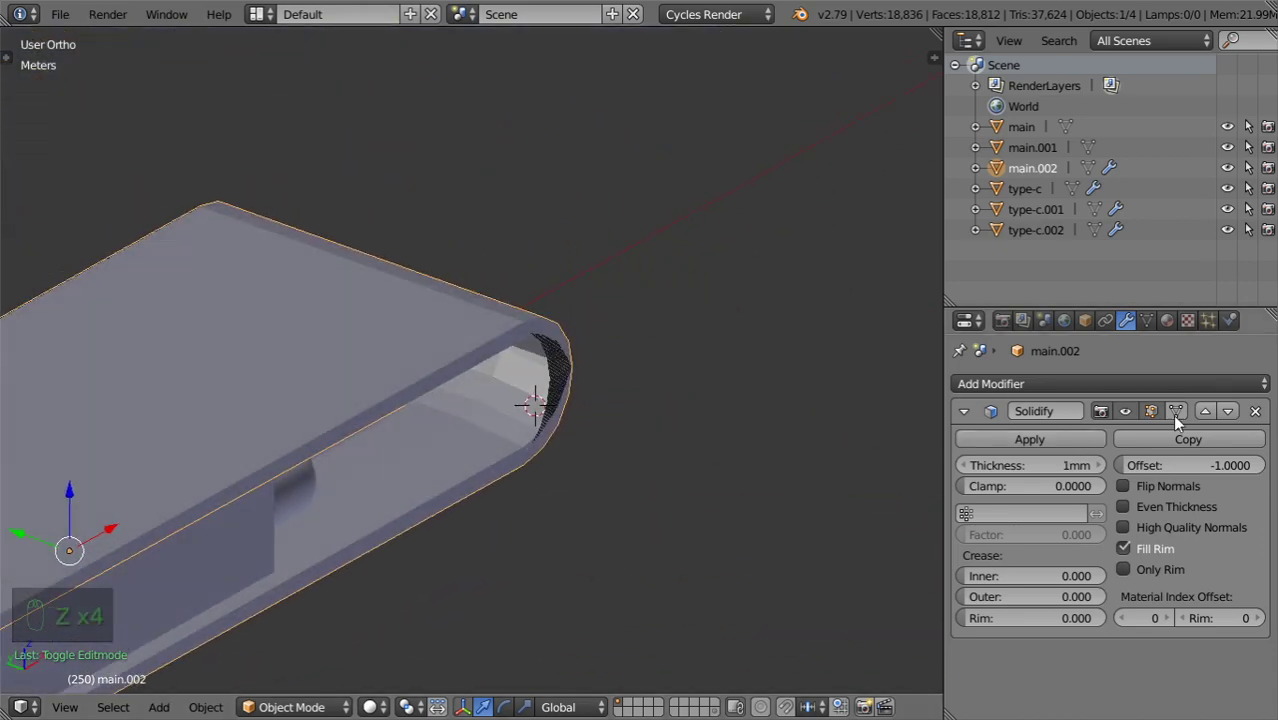
click(1255, 411)
Open the cover plate for mesh editing and select its entire mesh.
key(Tab)
middle_drag(556, 417, 676, 434)
key(a)
key(a)
key(a)
scroll(690, 462, up, 3)
scroll(713, 488, down, 4)
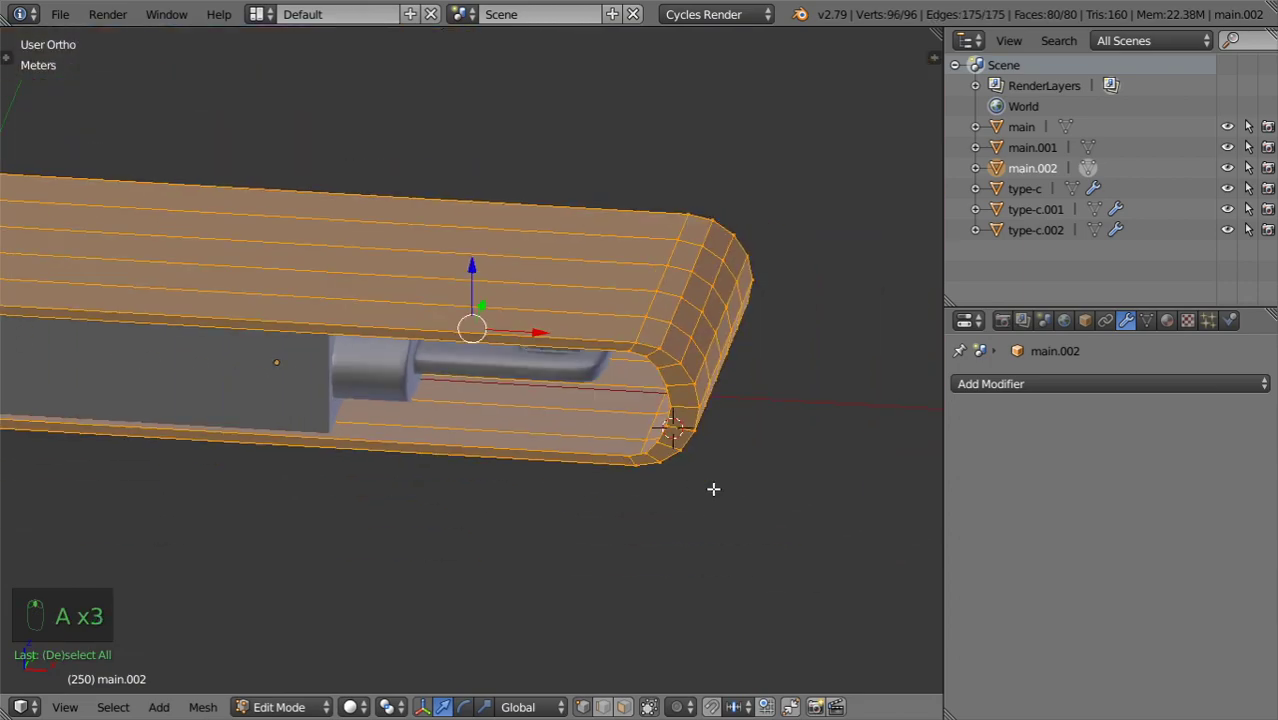
Duplicate the cover plate in place and move the copy to the last layer as a backup.
key(Tab)
key(shift+d)
right_click(614, 345)
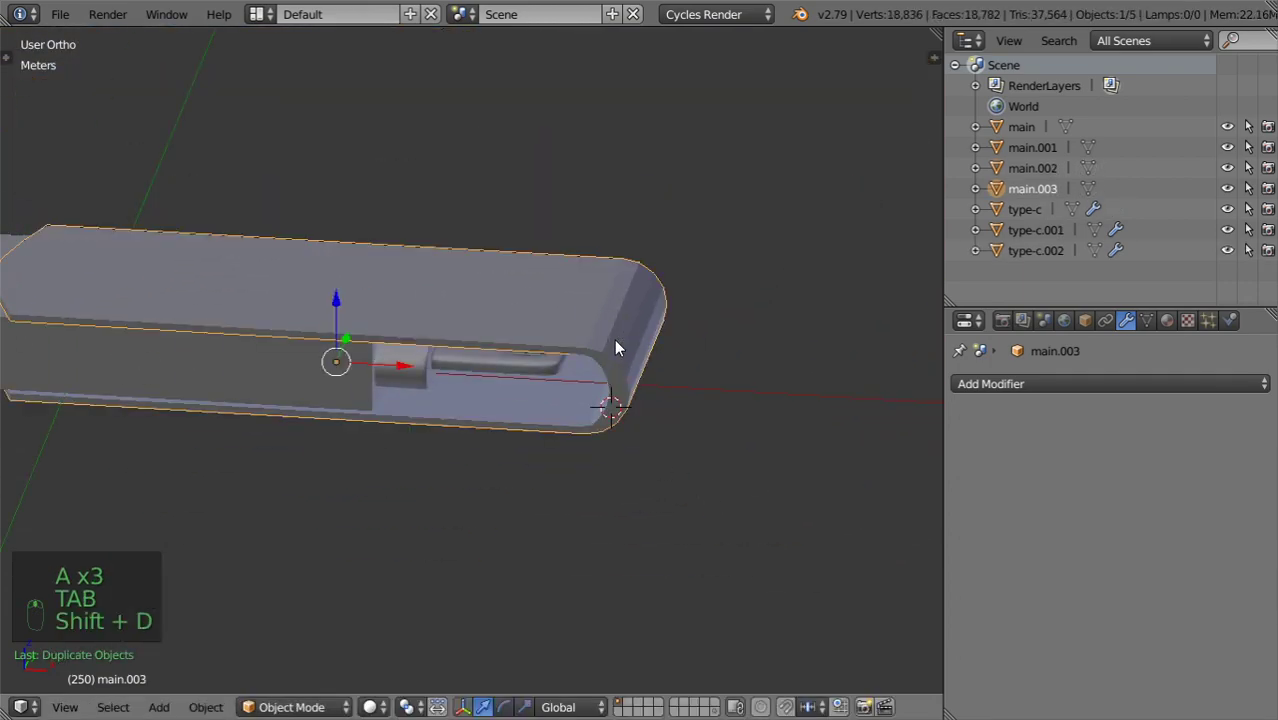
key(m)
click(917, 391)
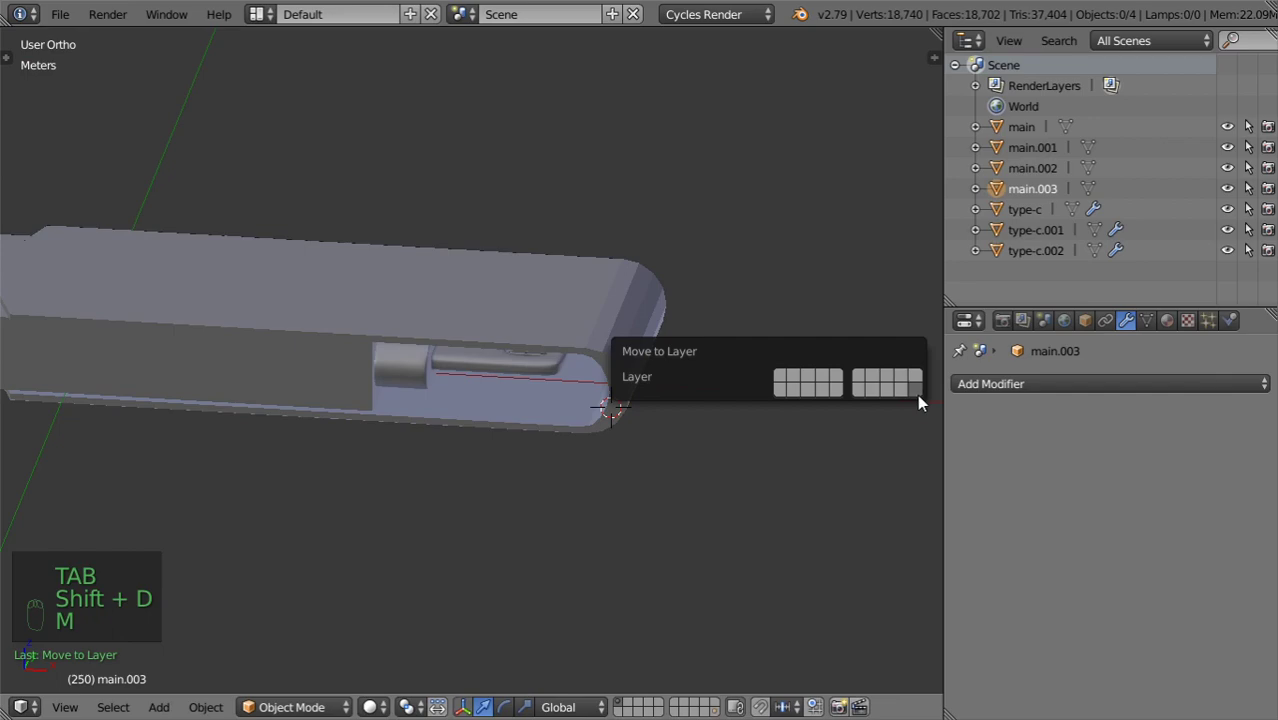
Select the original cover plate and open it for mesh editing close to its rounded end.
right_click(609, 285)
key(Tab)
scroll(648, 368, up, 4)
scroll(588, 422, down, 2)
scroll(676, 528, up, 3)
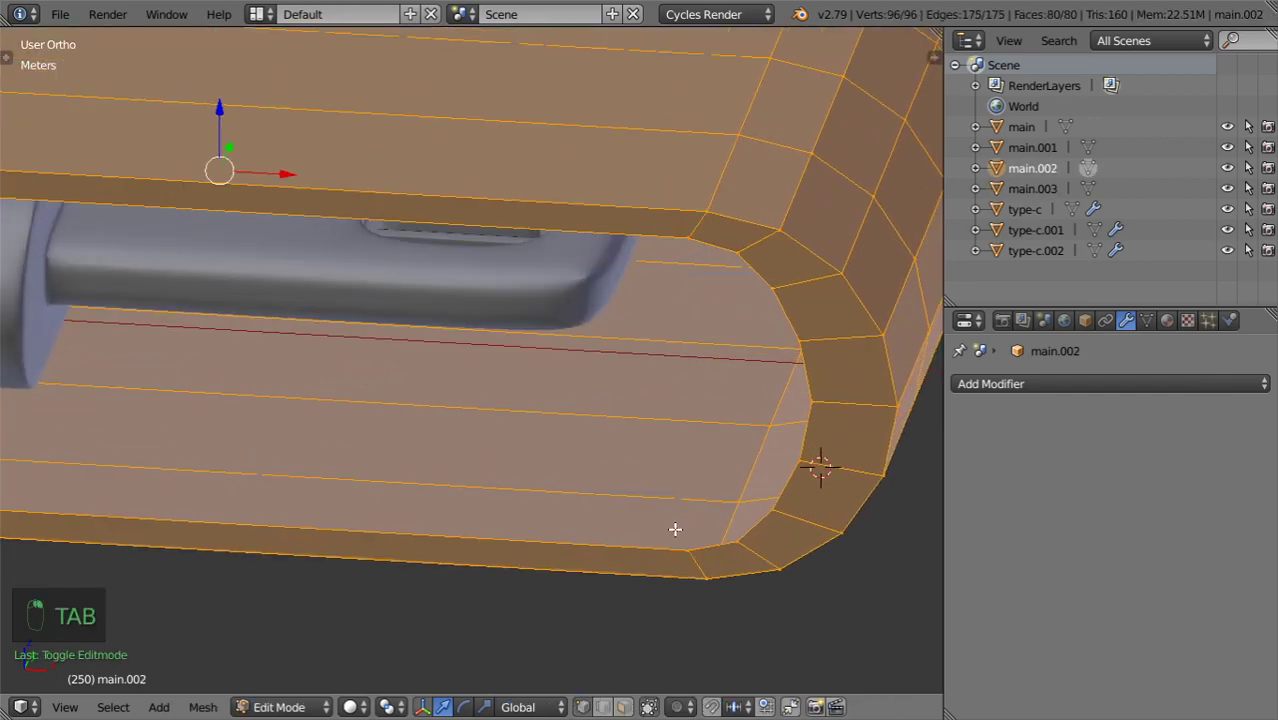
Extrude the cover plate's entire mesh and scale the new shell slightly inward to give the plate a wall.
scroll(685, 542, down, 3)
key(e)
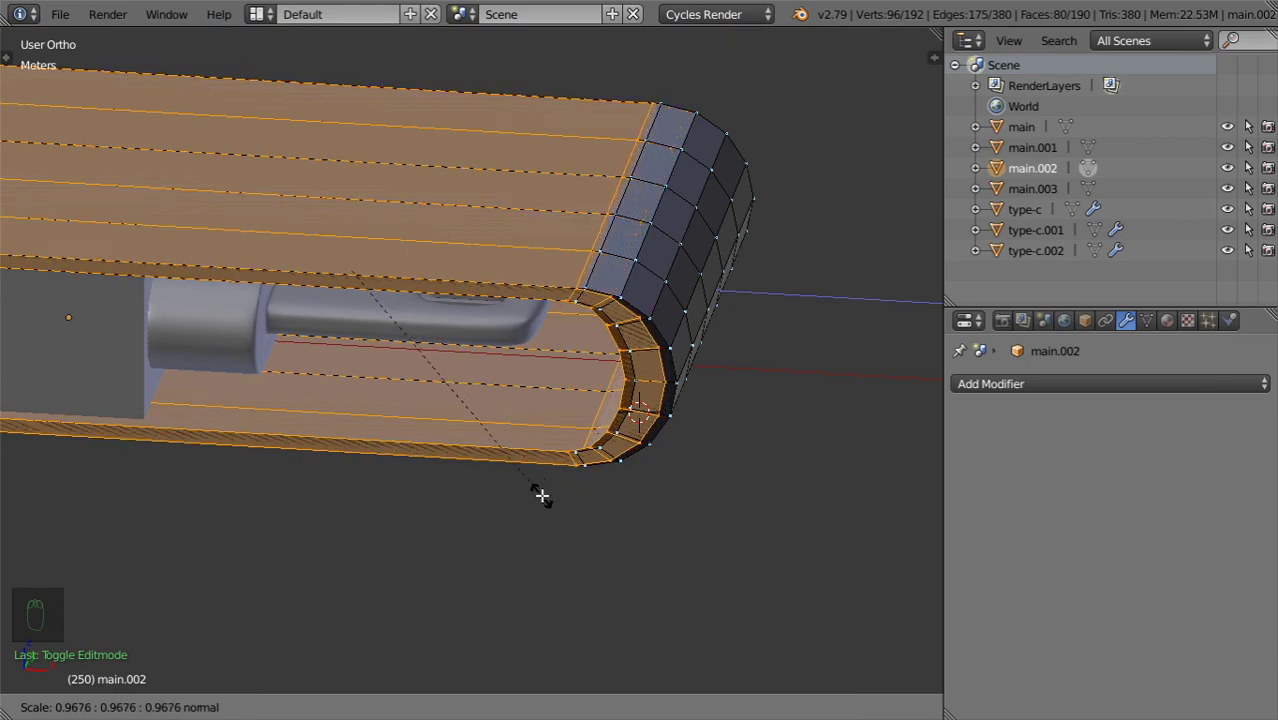
click(540, 496)
scroll(647, 507, up, 2)
key(s)
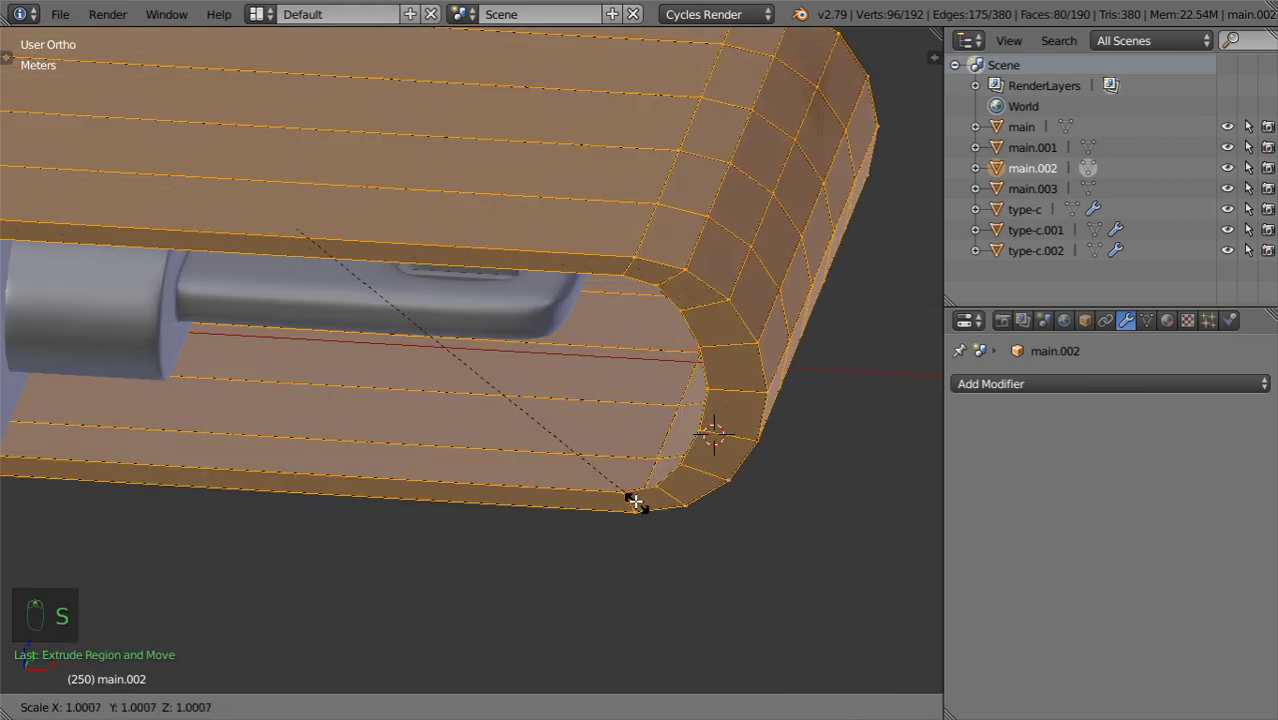
click(542, 450)
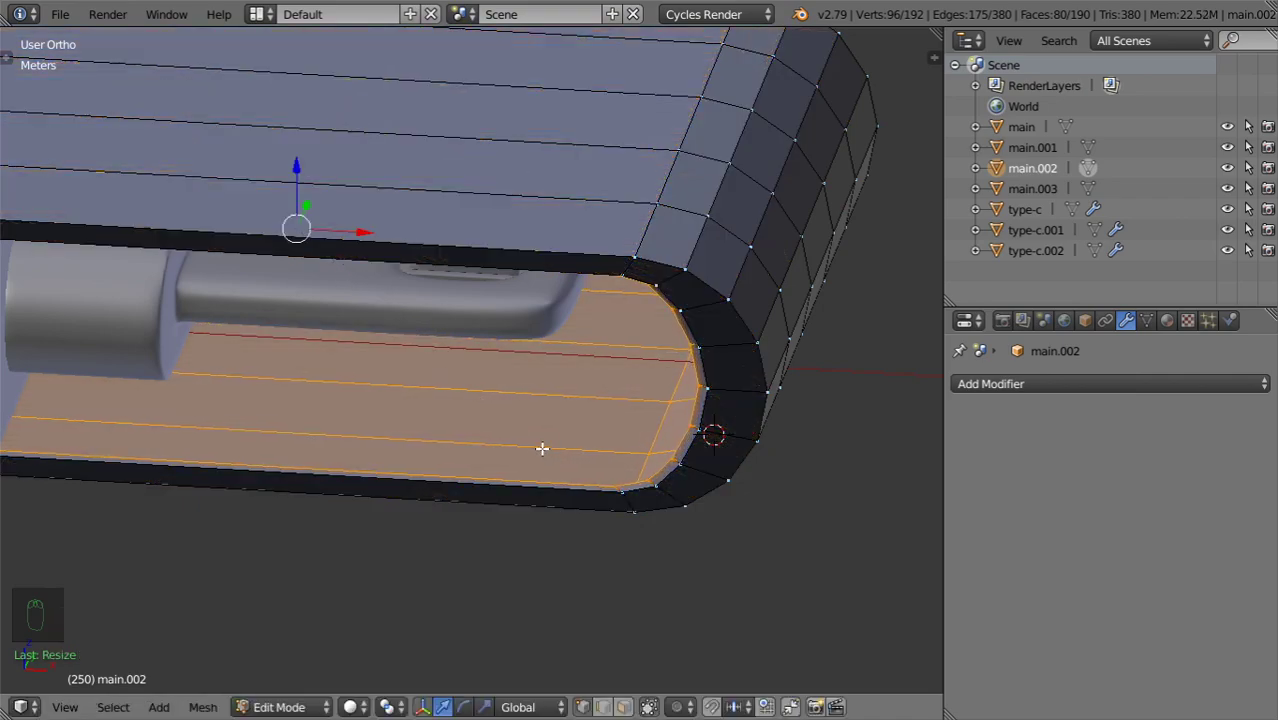
Scale the inner shell to 0.98 along the Y axis, checking the side gap in wireframe.
scroll(552, 444, down, 4)
key(z)
middle_drag(562, 439, 428, 468)
scroll(470, 460, up, 4)
key(z)
key(z)
key(z)
scroll(500, 454, up, 1)
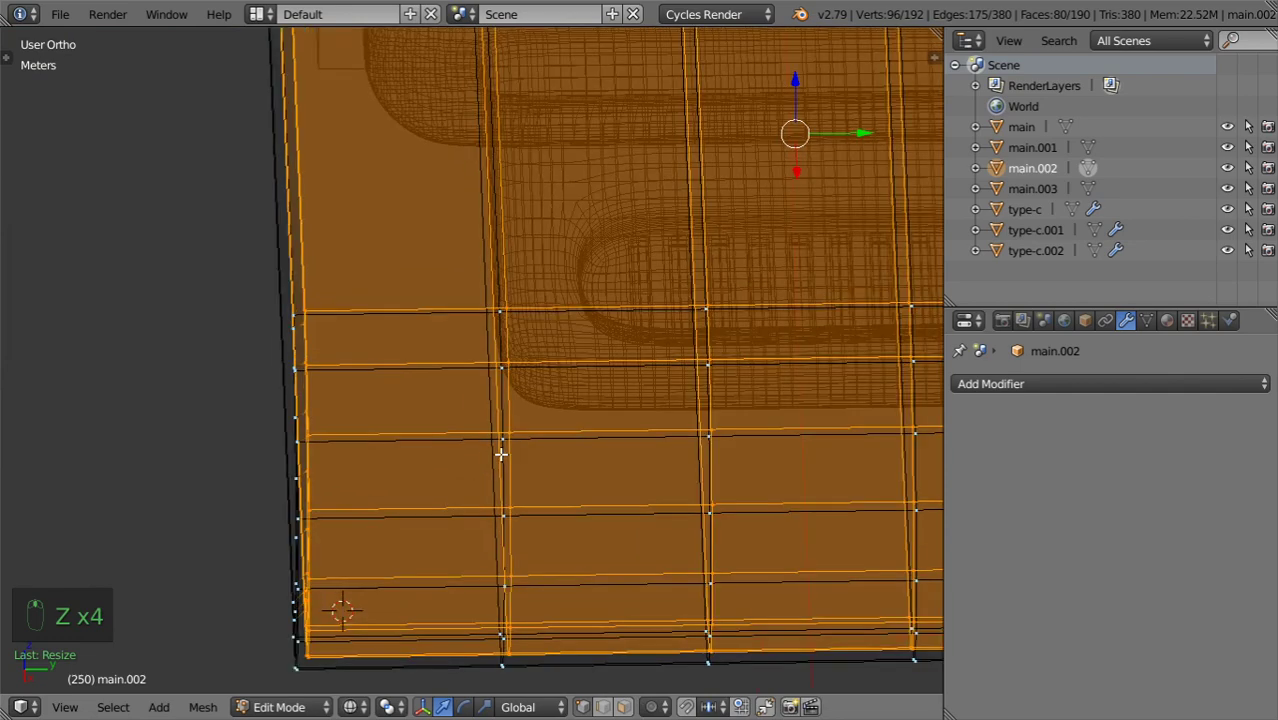
scroll(500, 454, down, 2)
text(sy.9)
text(8)
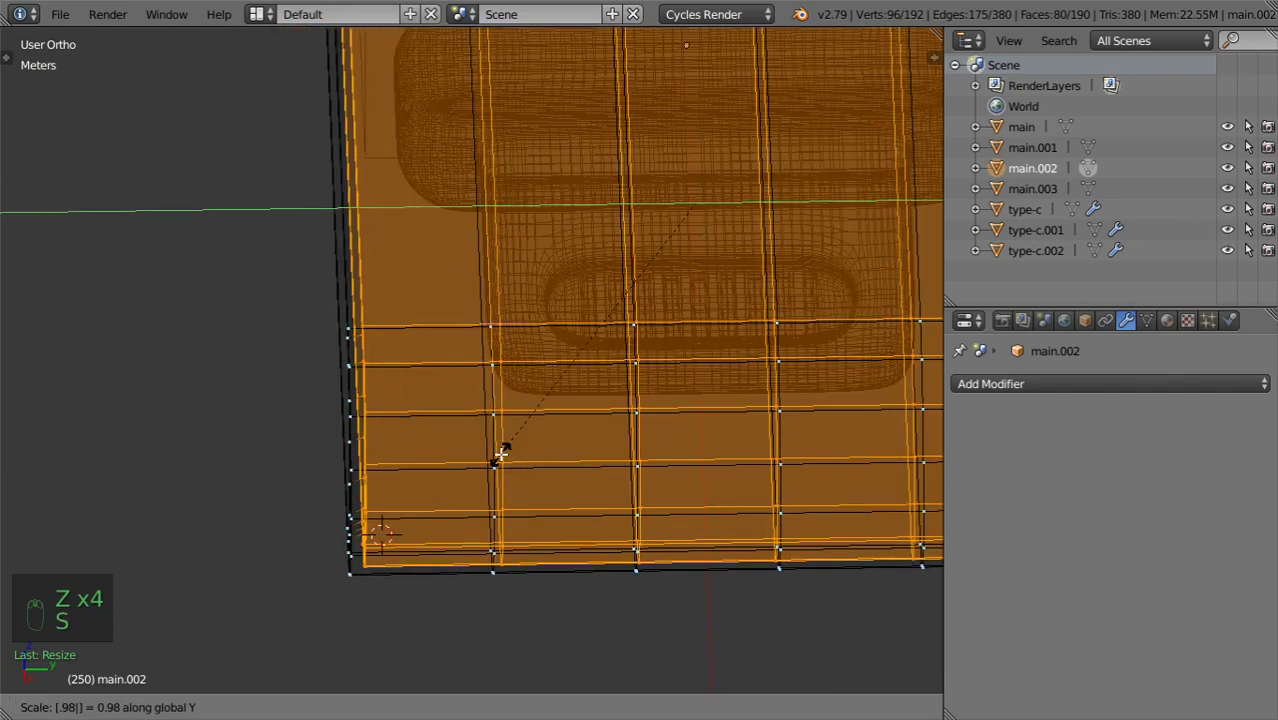
key(Return)
Scale the inner shell further along the Y axis to refine the side wall thickness.
text(sy)
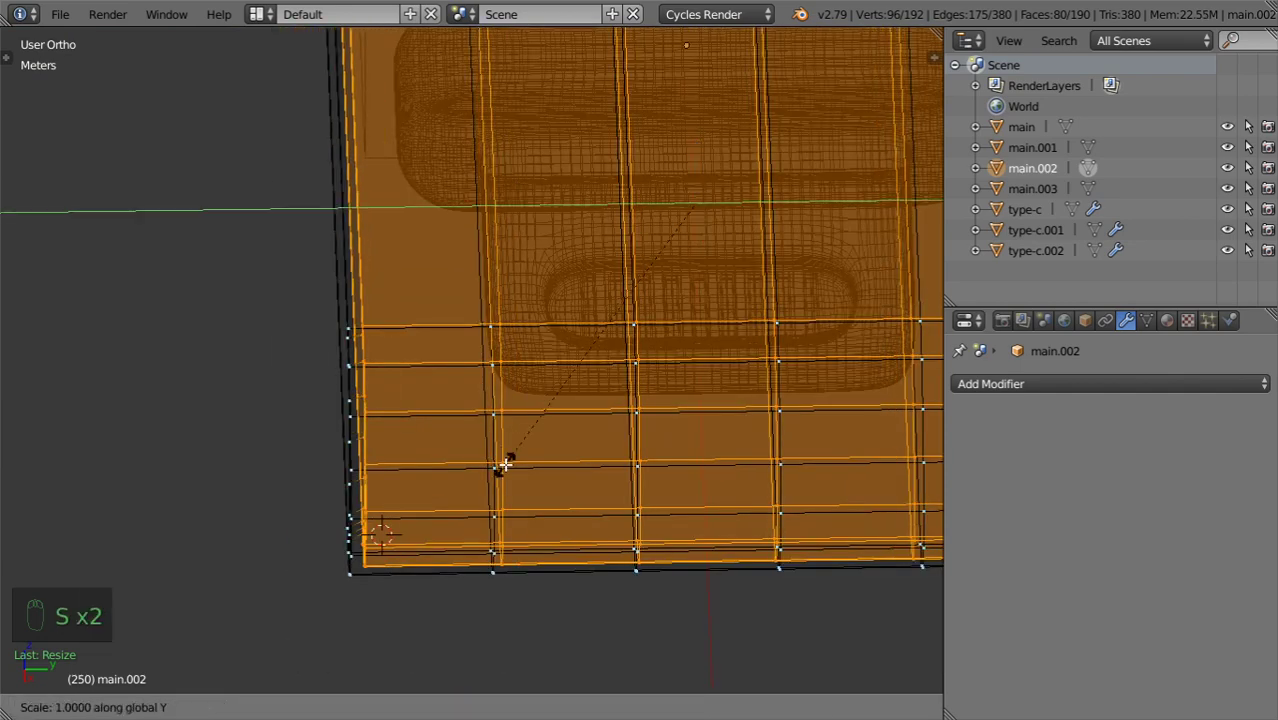
text(.9)
key(Return)
key(z)
key(Tab)
middle_drag(503, 471, 610, 388)
key(Tab)
scroll(610, 385, up, 4)
middle_drag(635, 436, 622, 405)
scroll(615, 405, up, 3)
key(s)
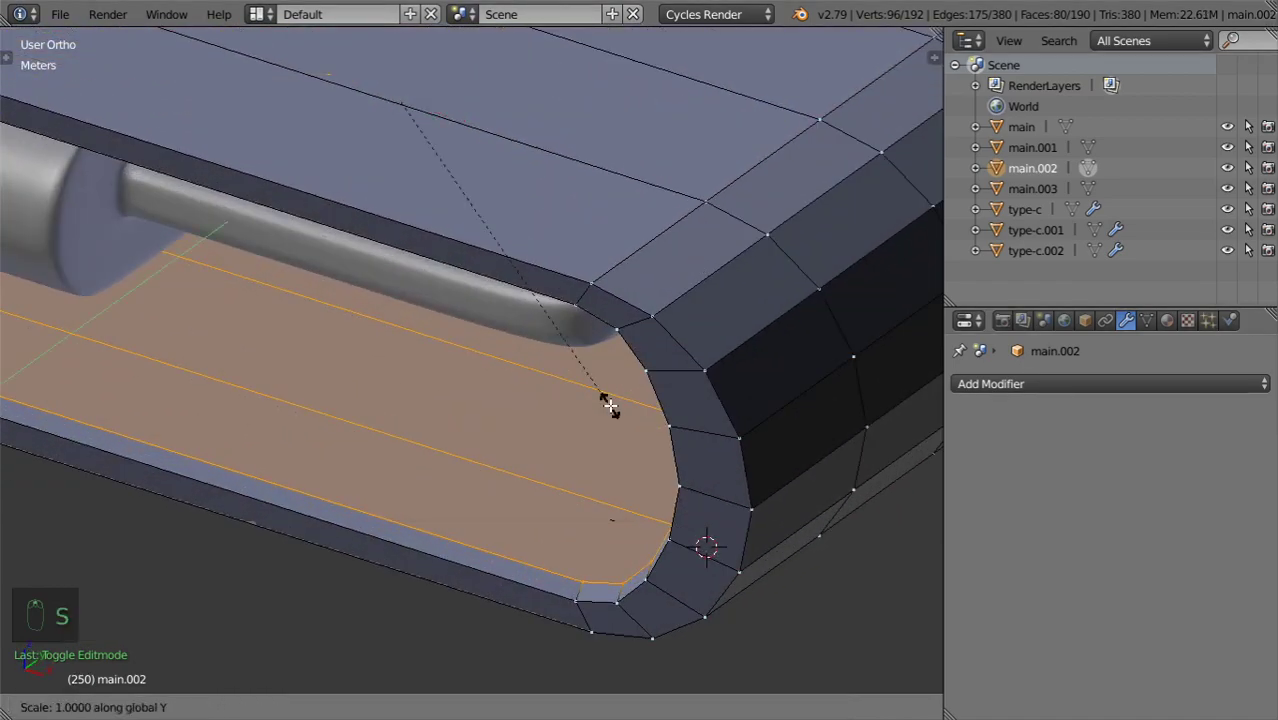
click(619, 500)
Examine the wall gap between inner and outer shells at the cover plate's open end in wireframe and solid shading.
scroll(545, 430, down, 5)
key(z)
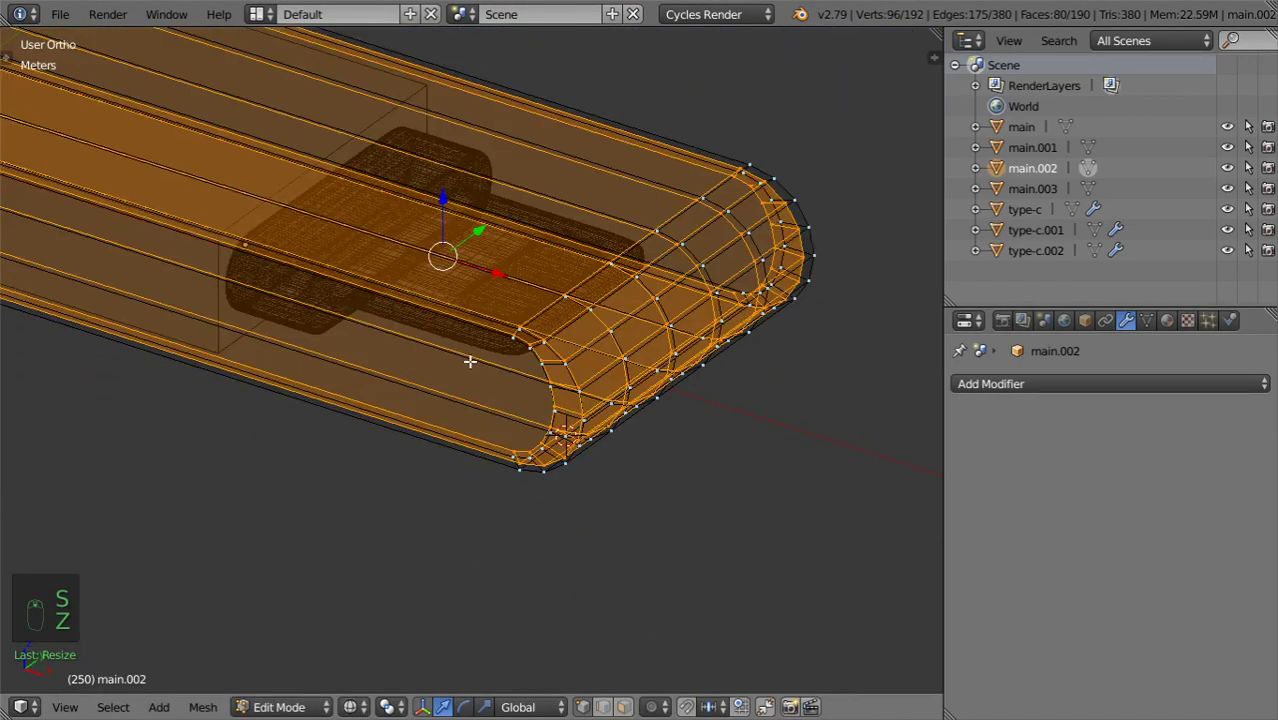
middle_drag(470, 362, 562, 337)
scroll(562, 337, down, 6)
key(z)
shift+middle_drag(440, 367, 605, 390)
scroll(343, 390, up, 7)
key(z)
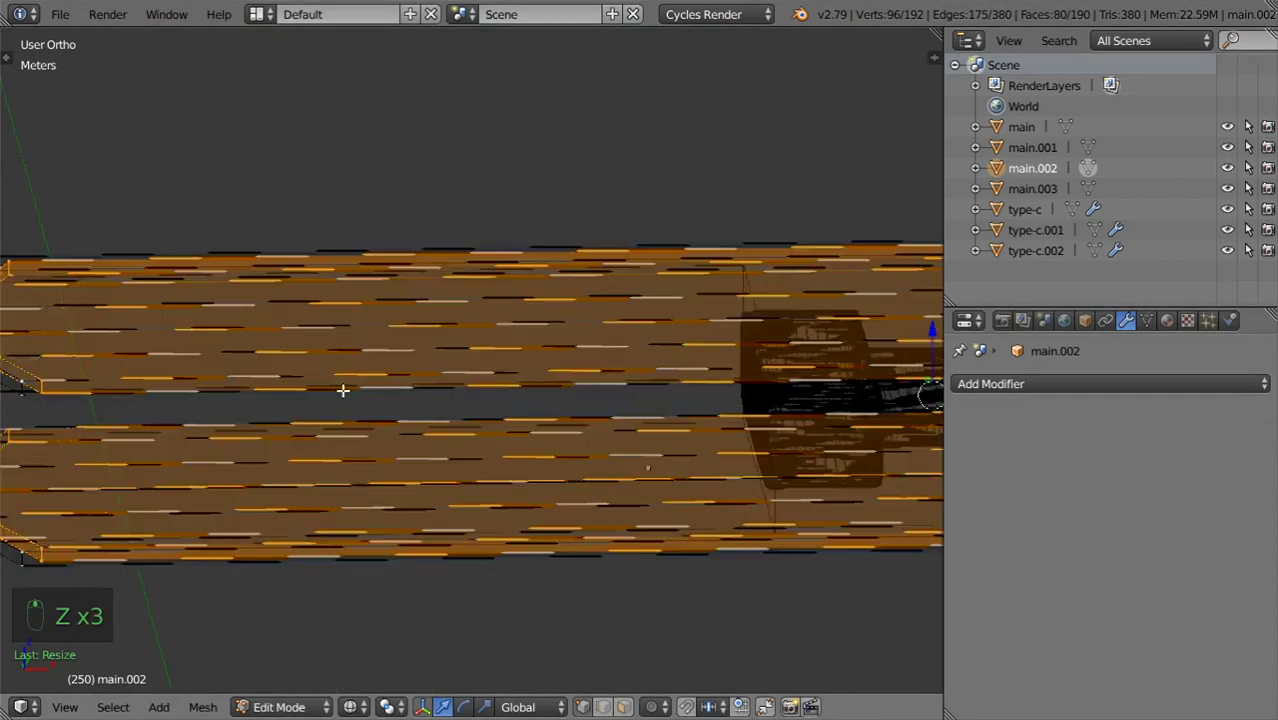
key(z)
scroll(342, 390, down, 3)
scroll(508, 362, up, 4)
key(z)
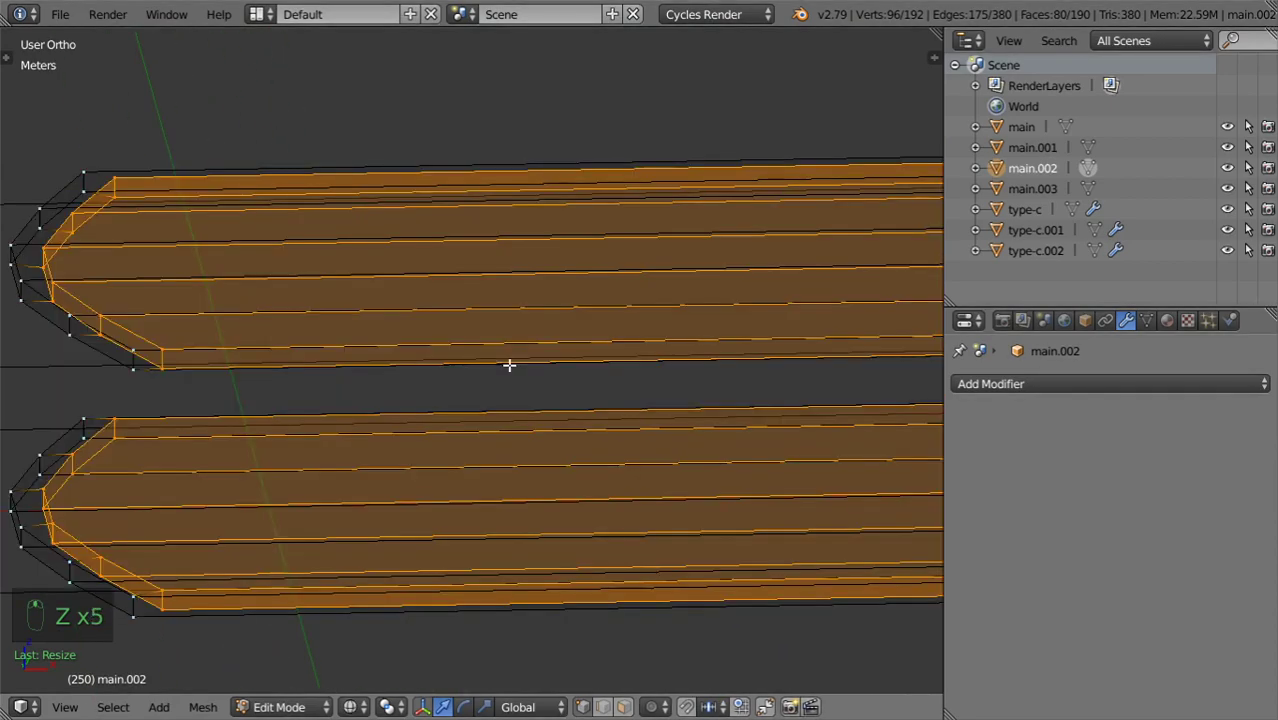
key(z)
key(z)
key(z)
key(z)
Scale the inner shell slightly inward along the Z axis to adjust the upper and lower wall thickness.
key(s)
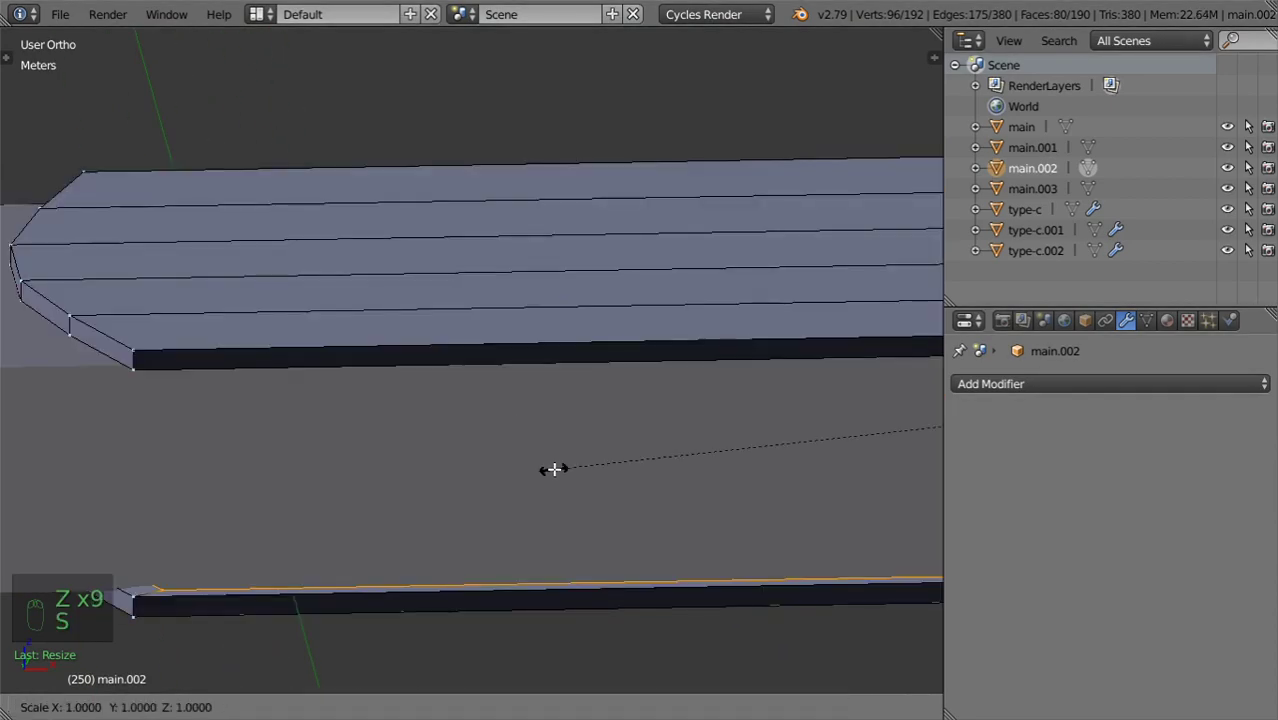
right_click(678, 431)
scroll(678, 431, down, 5)
key(s)
key(z)
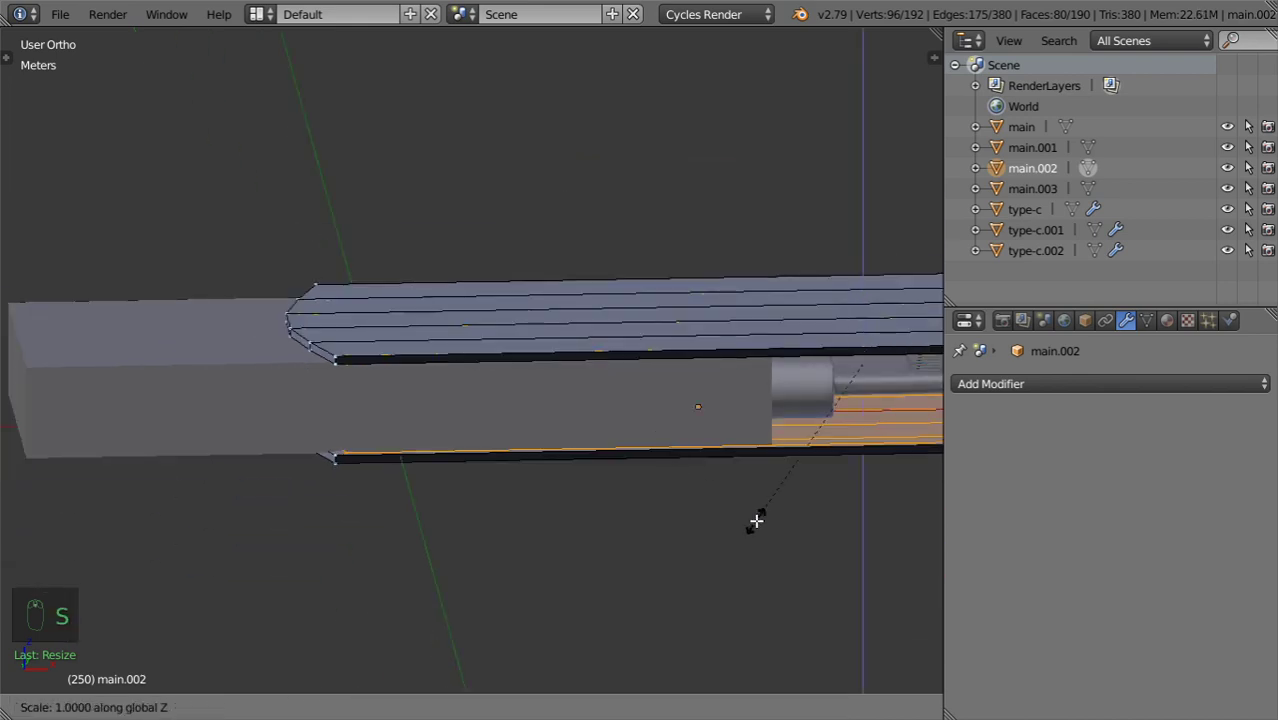
click(767, 510)
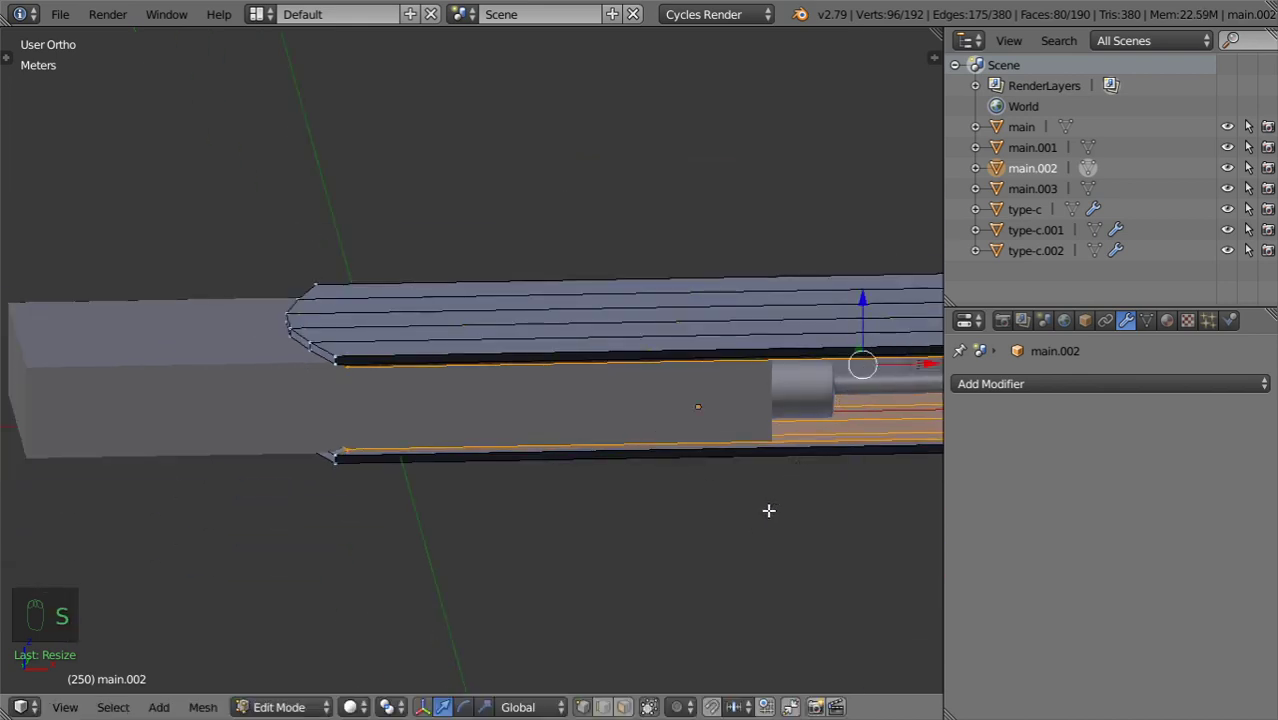
key(z)
key(z)
key(z)
scroll(765, 505, down, 3)
middle_drag(765, 505, 636, 516)
Select the cover plate's entire mesh, recalculate its normals outward, and return to Object Mode.
key(Tab)
key(Tab)
scroll(623, 512, up, 4)
key(a)
key(a)
key(a)
key(a)
key(a)
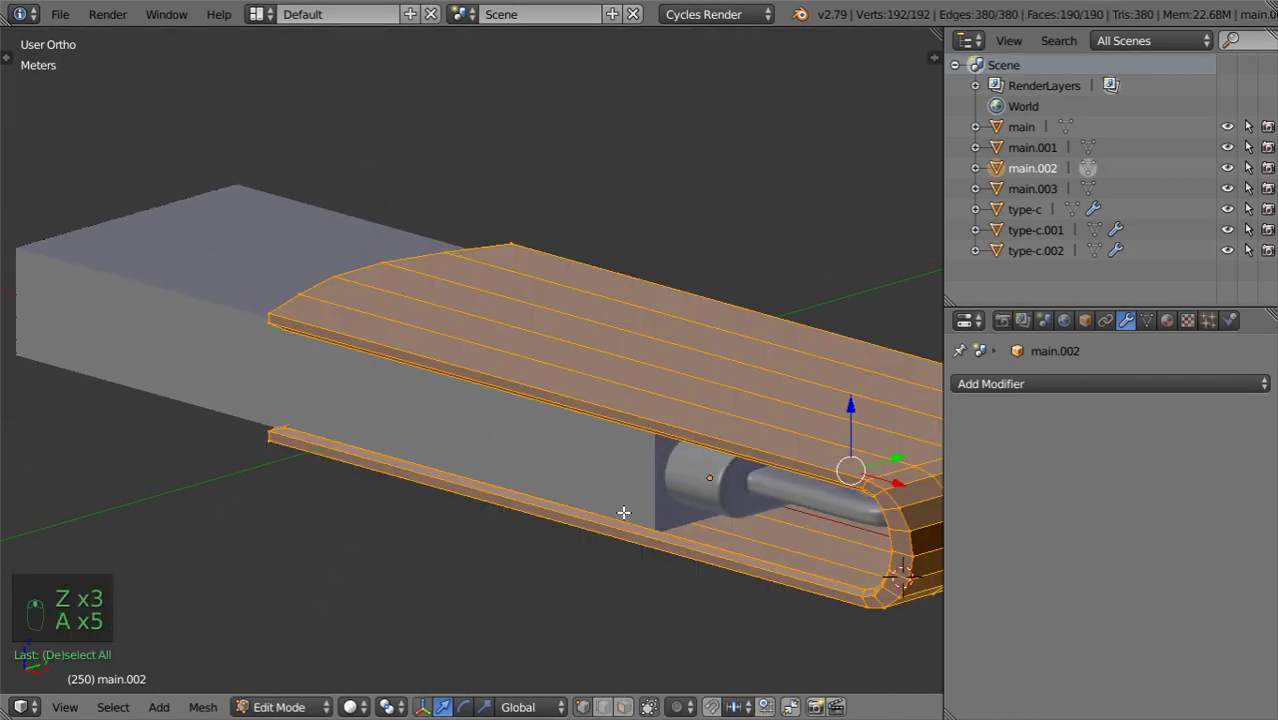
key(ctrl+n)
key(Tab)
scroll(572, 523, down, 3)
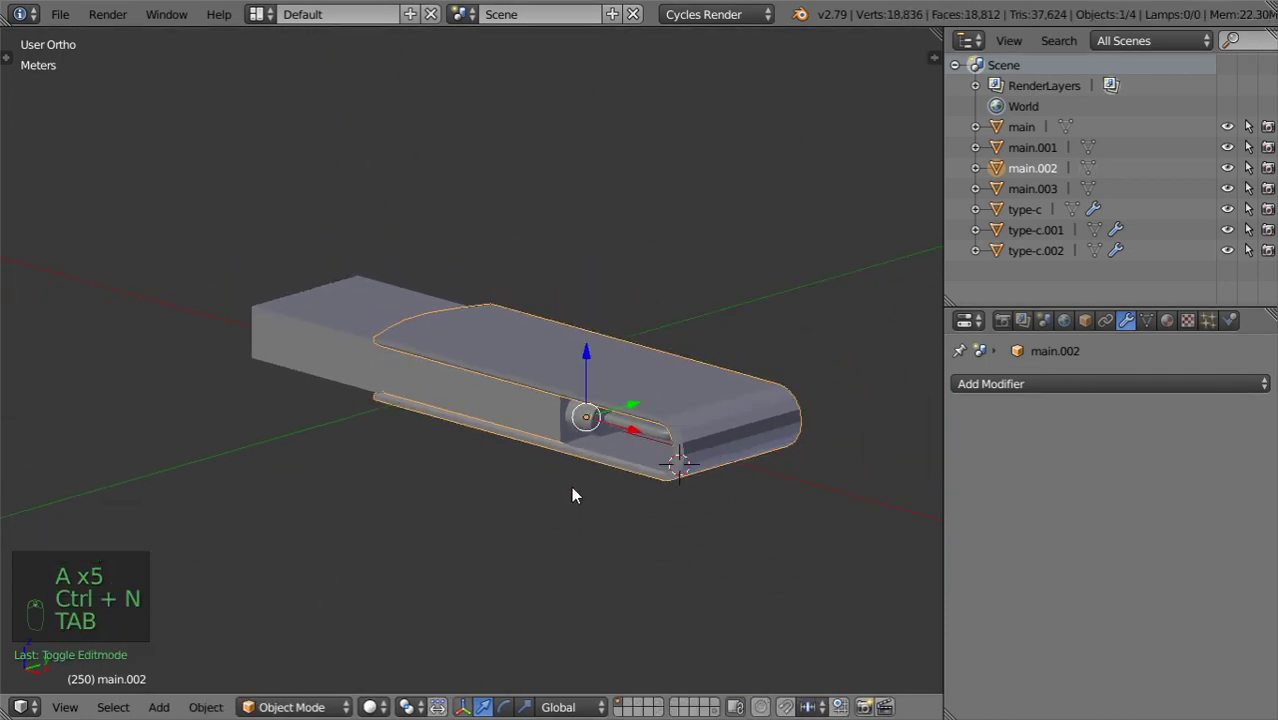
Add a level 2 Subdivision Surface modifier to the cover plate and check its rounded end.
scroll(571, 494, up, 2)
middle_drag(571, 494, 460, 478)
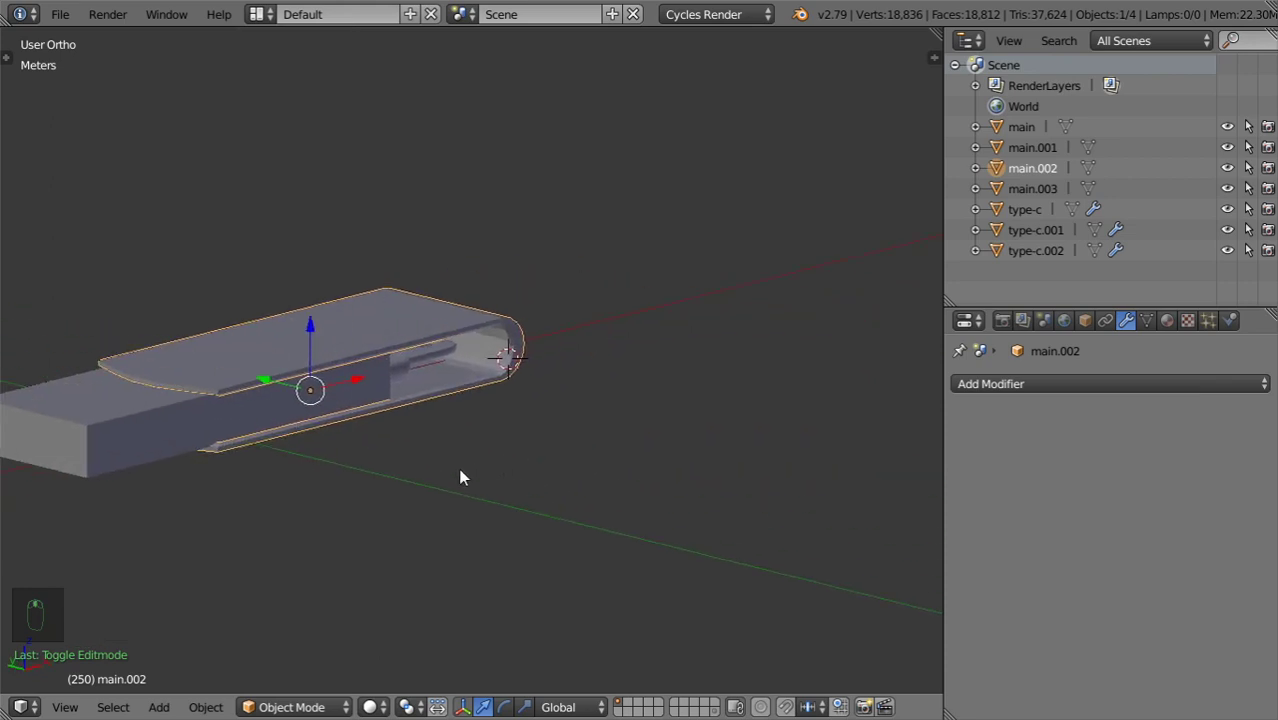
scroll(458, 472, up, 8)
key(Tab)
key(Tab)
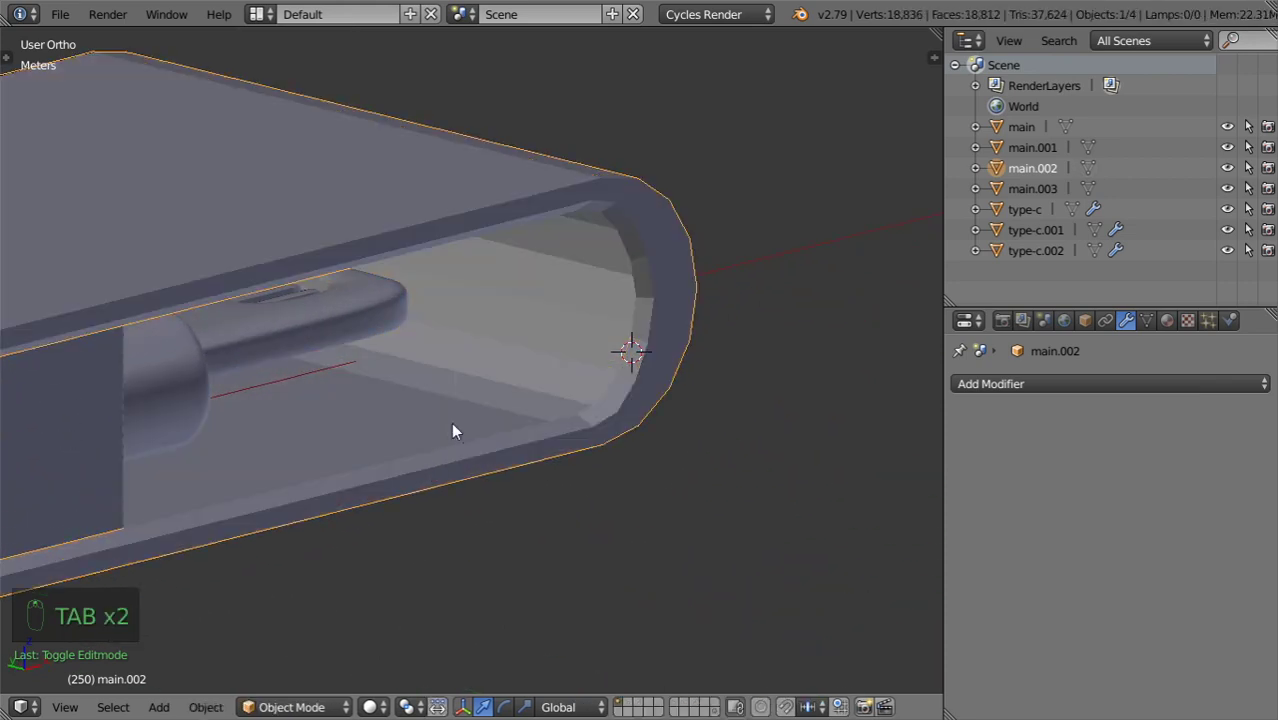
key(ctrl+2)
key(Tab)
key(Tab)
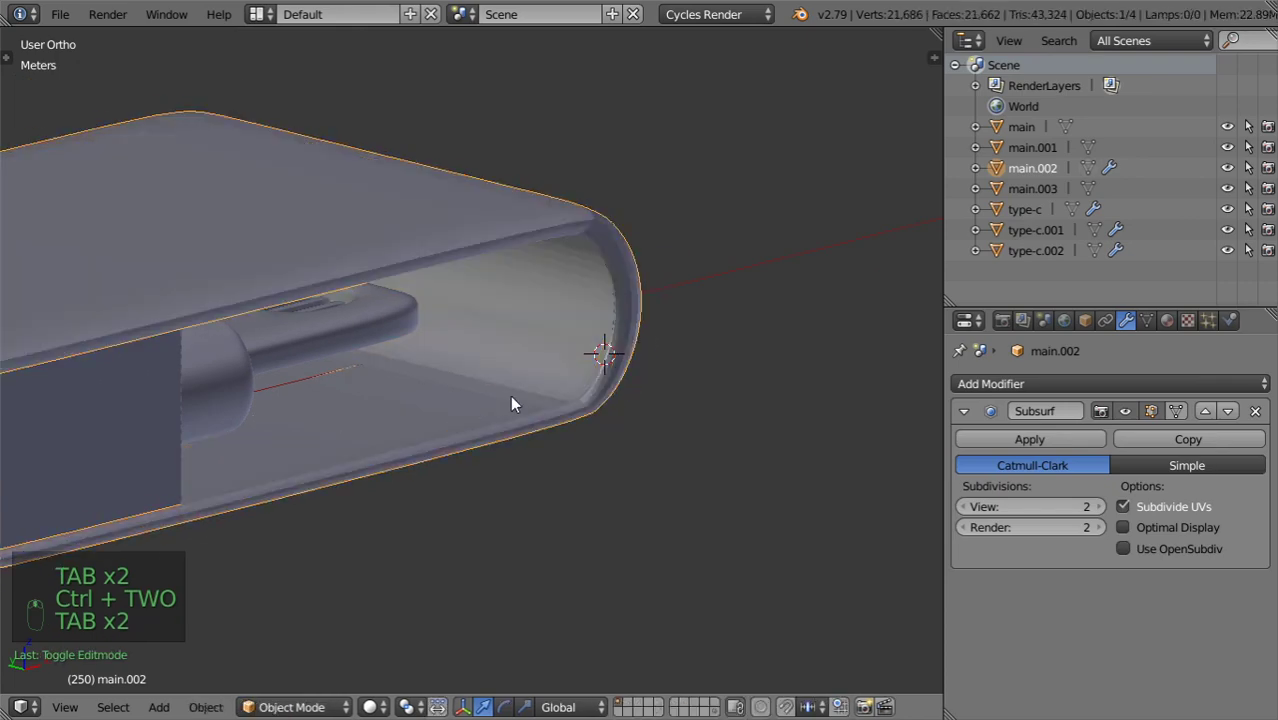
Add a supporting edge loop close to the open end on both the upper and lower arms of the cover plate.
middle_drag(510, 395, 437, 414)
scroll(457, 336, down, 6)
key(Tab)
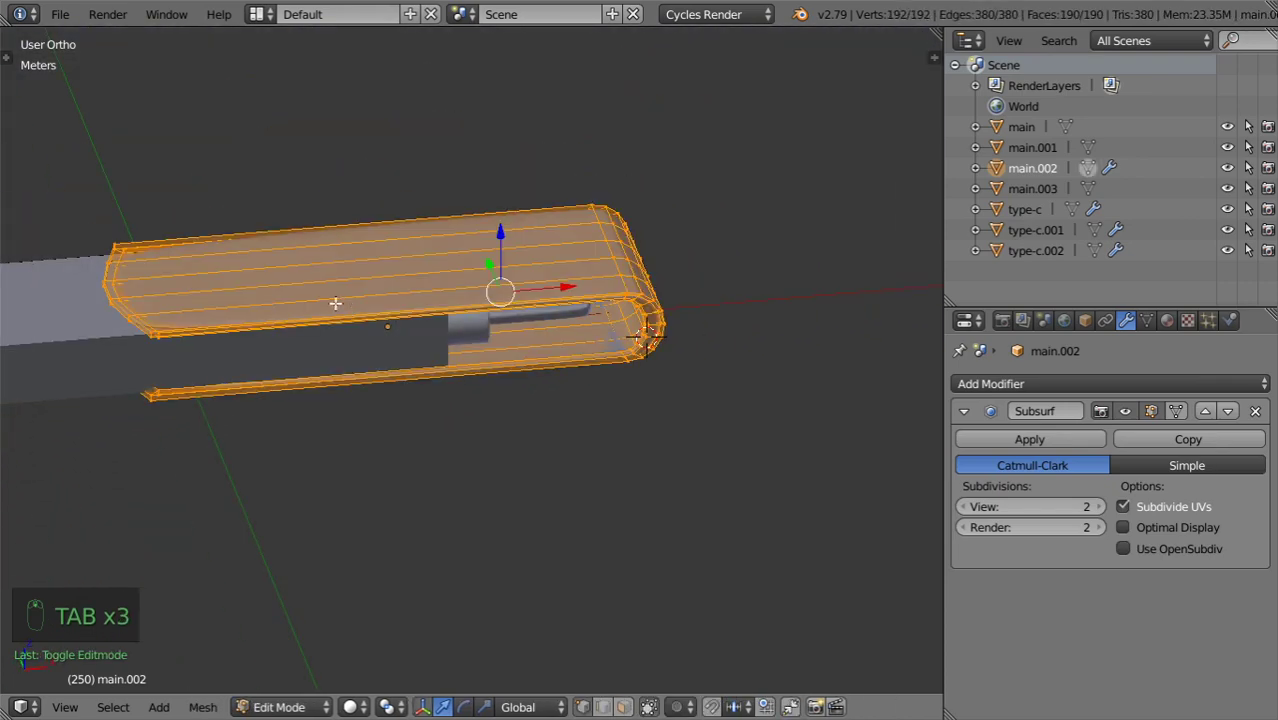
shift+middle_drag(335, 303, 341, 413)
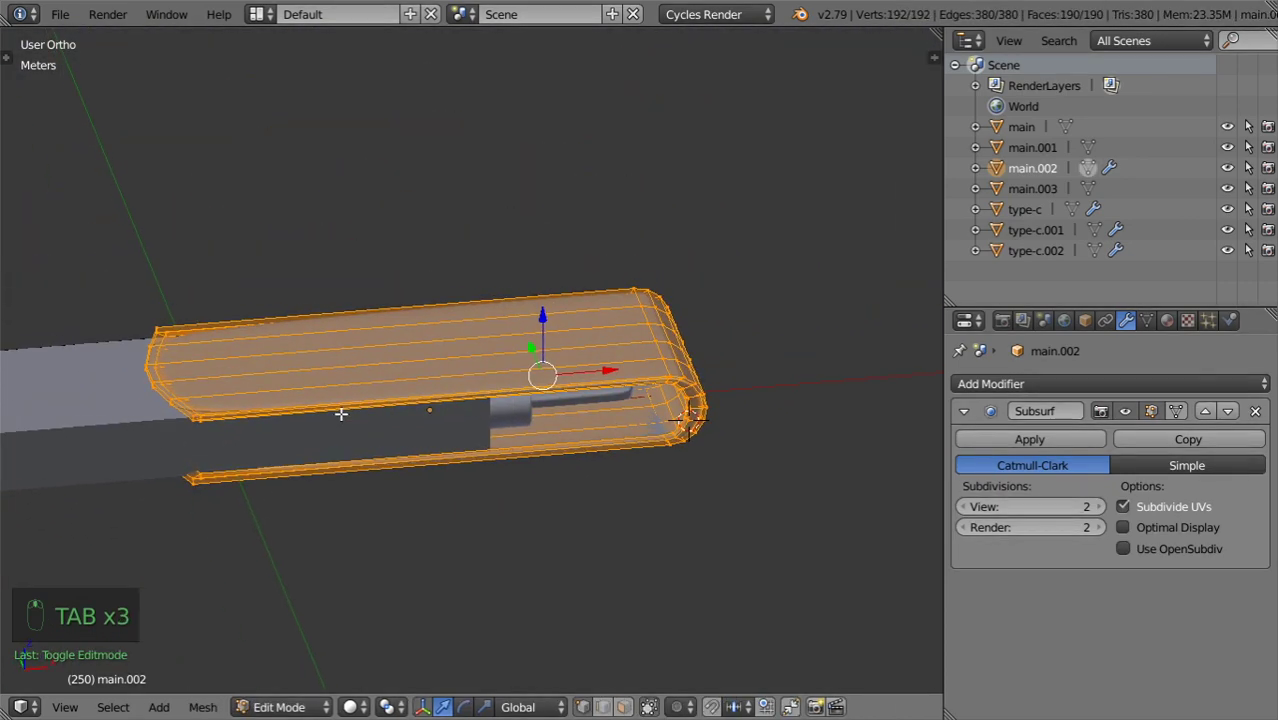
key(ctrl+r)
click(482, 393)
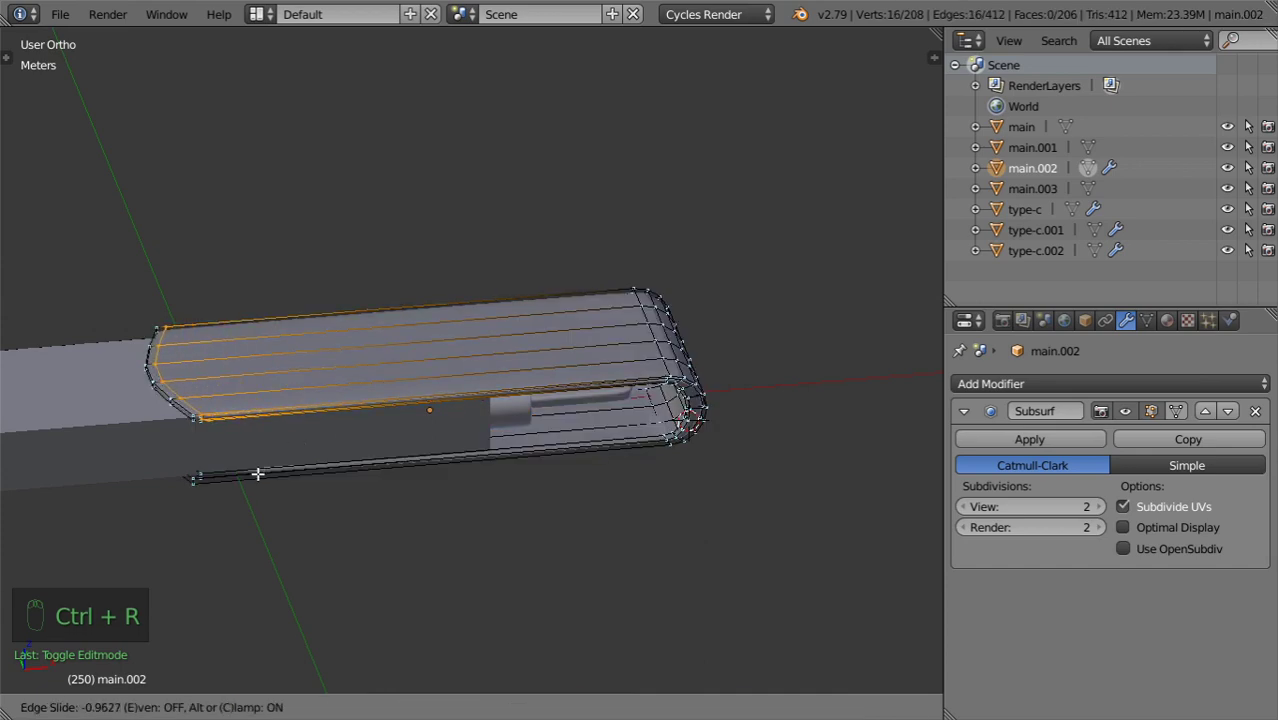
click(256, 480)
key(ctrl+r)
click(305, 466)
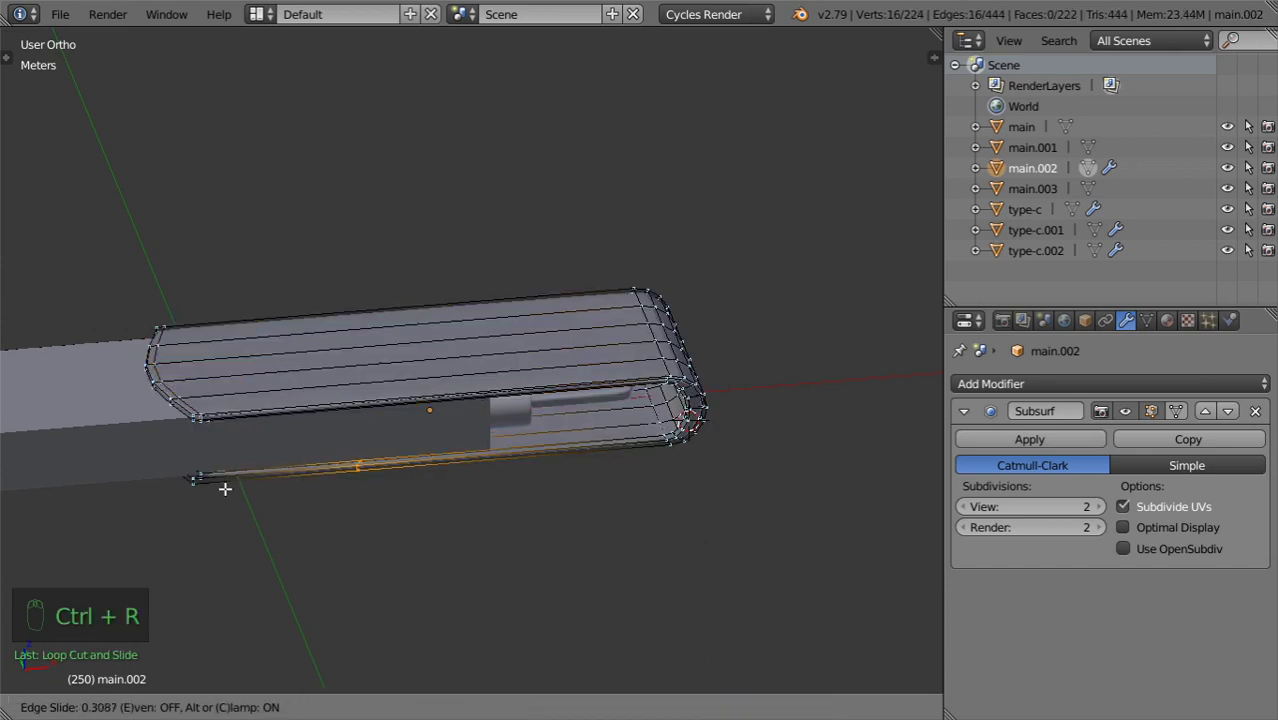
click(95, 572)
Isolate the cover plate in local view and compare its edit mesh with the subdivided shape.
key(z)
key(z)
key(z)
key(KP_Divide)
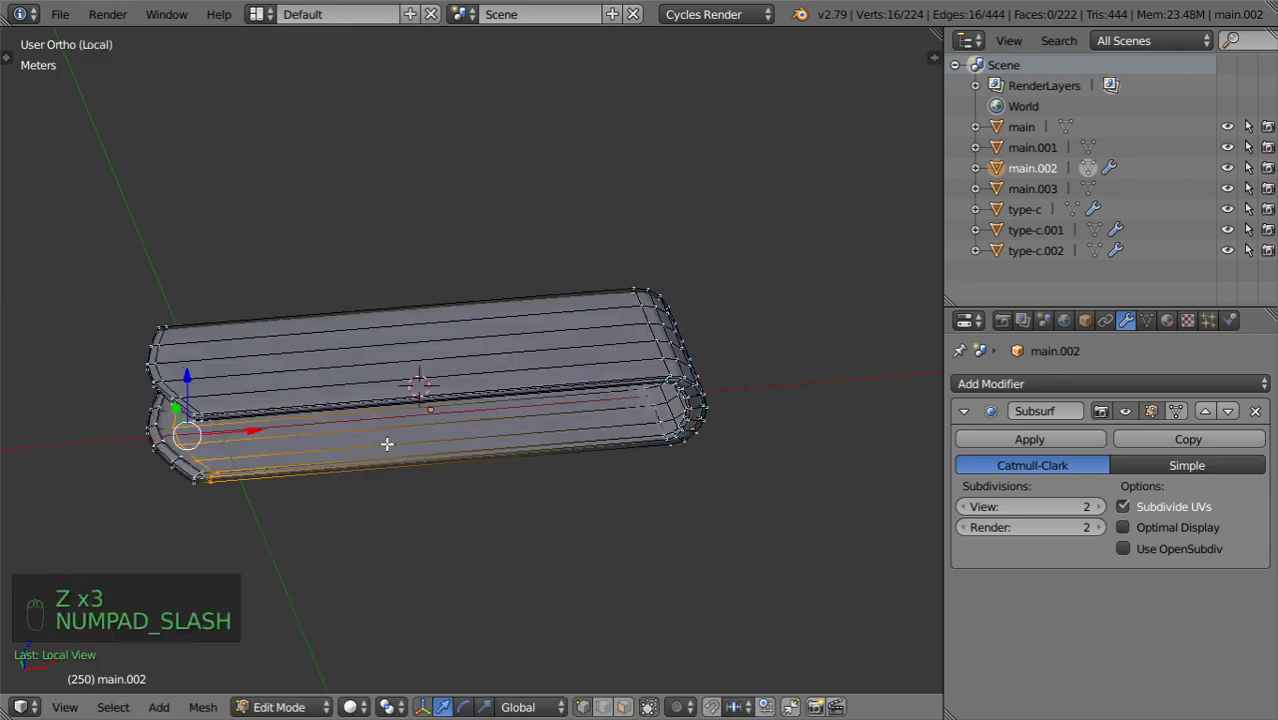
key(Tab)
key(Tab)
key(Tab)
key(Tab)
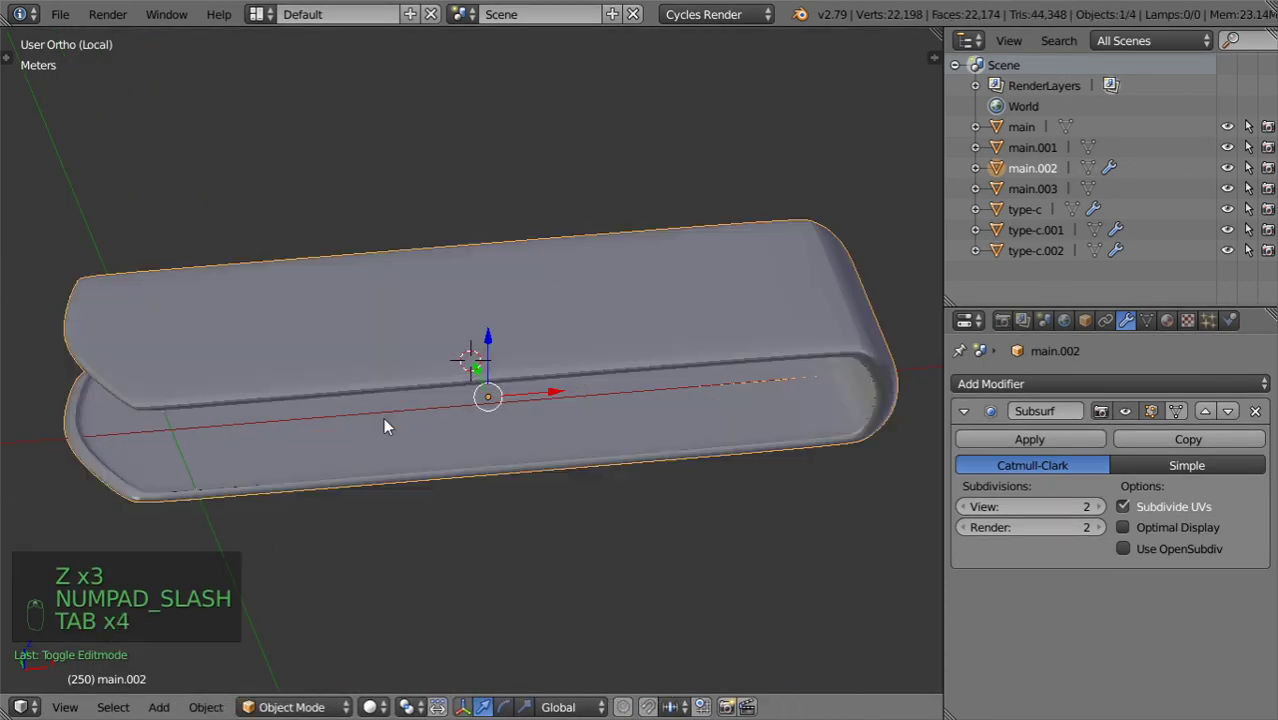
key(Tab)
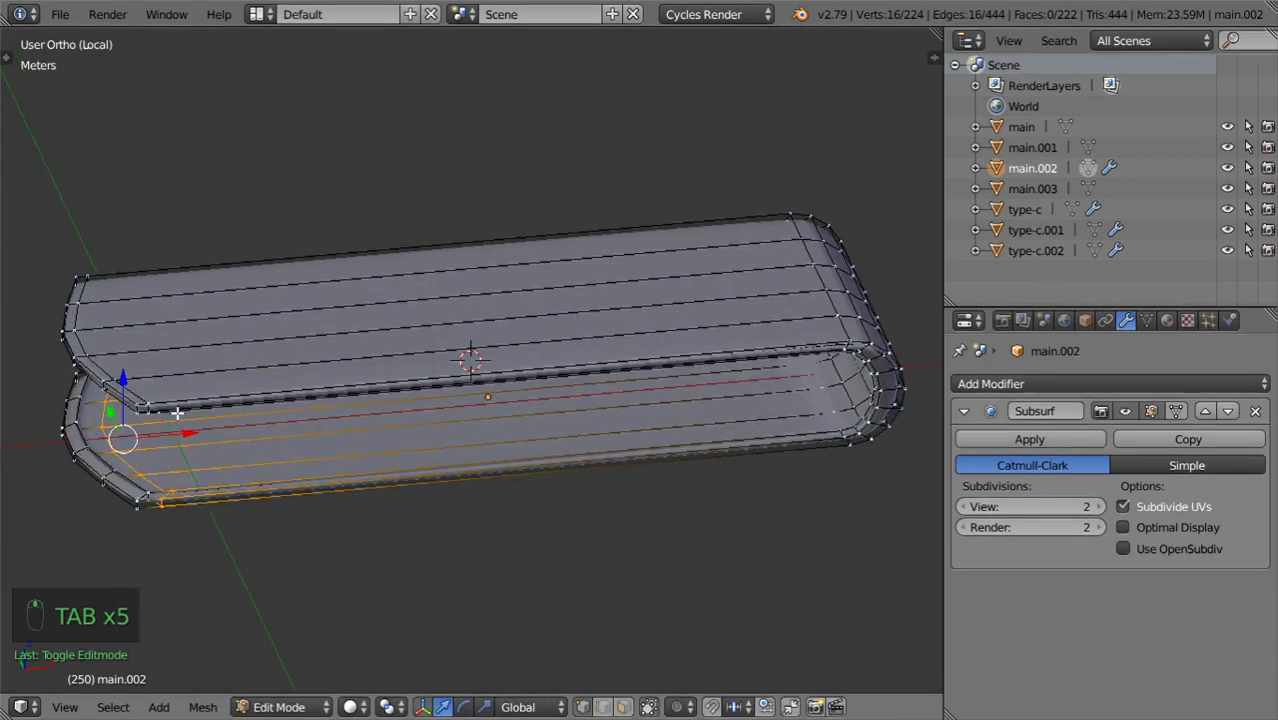
middle_drag(177, 414, 233, 363)
Apply smooth shading to the cover plate.
key(Tab)
key(t)
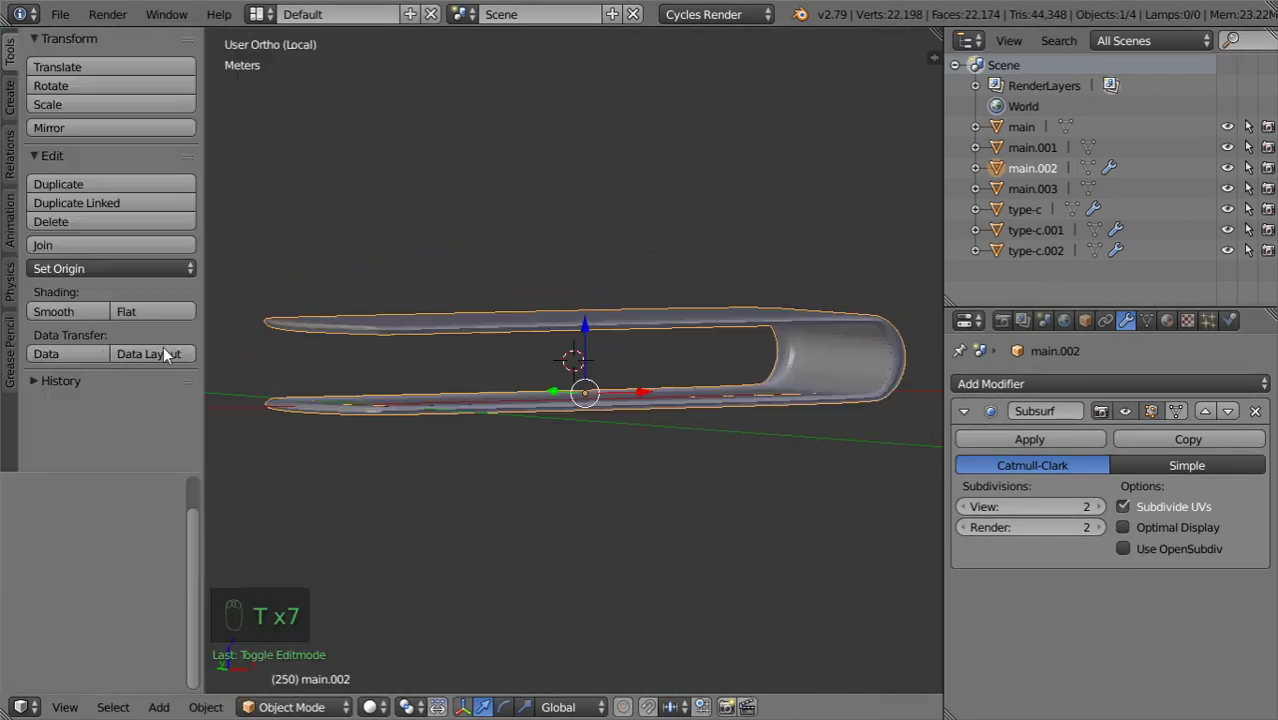
click(63, 318)
key(t)
middle_drag(434, 400, 459, 442)
Leave local view and centre the 3D cursor at the world origin, viewing the model from above in wireframe.
key(KP_Divide)
scroll(593, 408, up, 3)
key(KP_7)
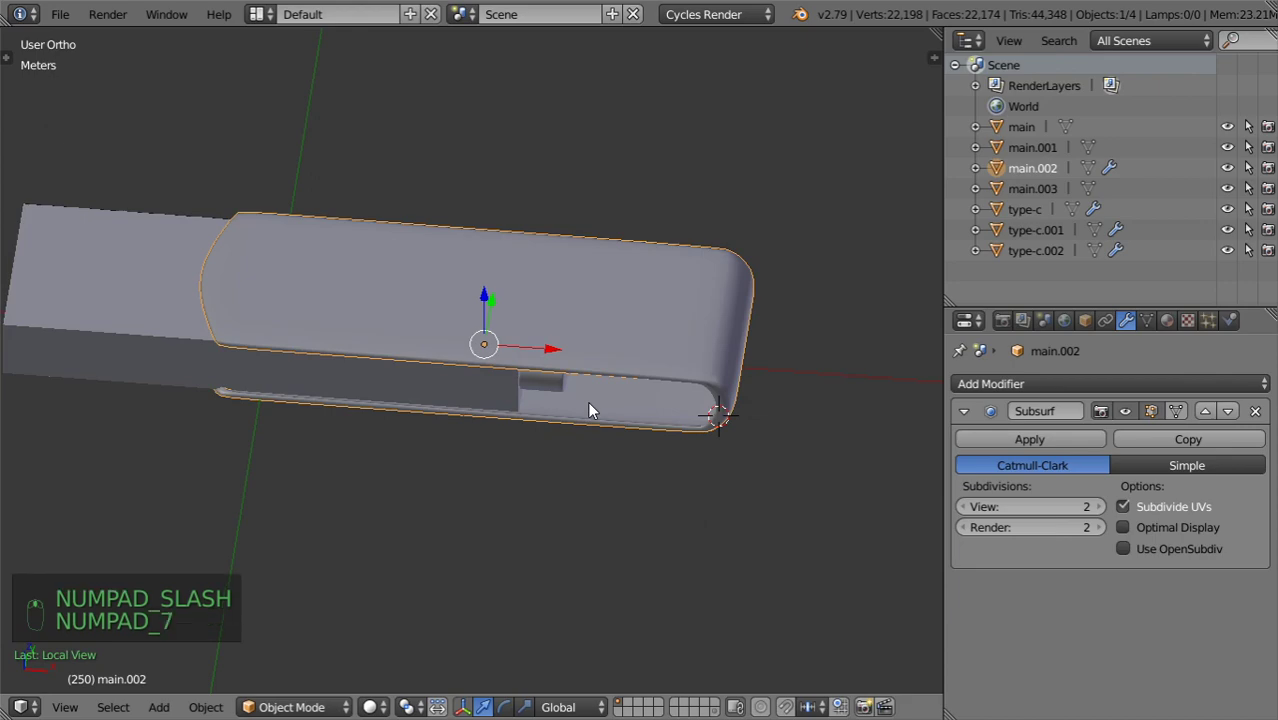
key(KP_7)
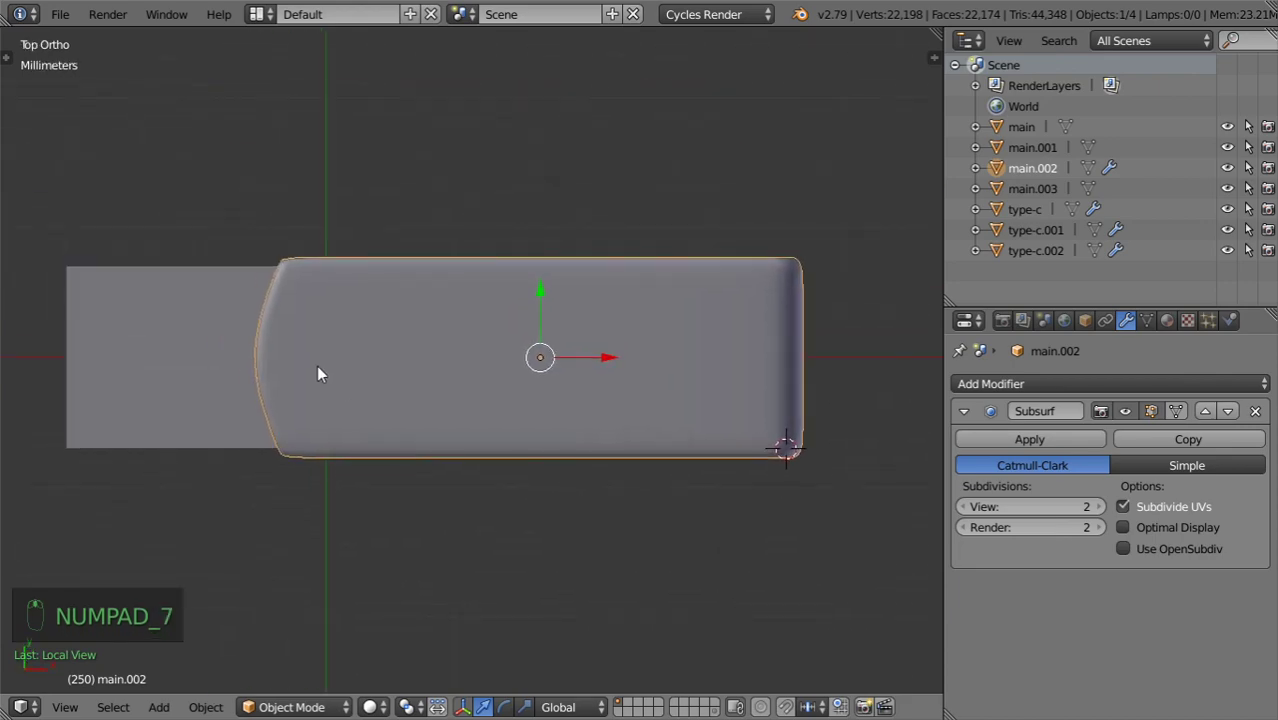
key(z)
key(shift+c)
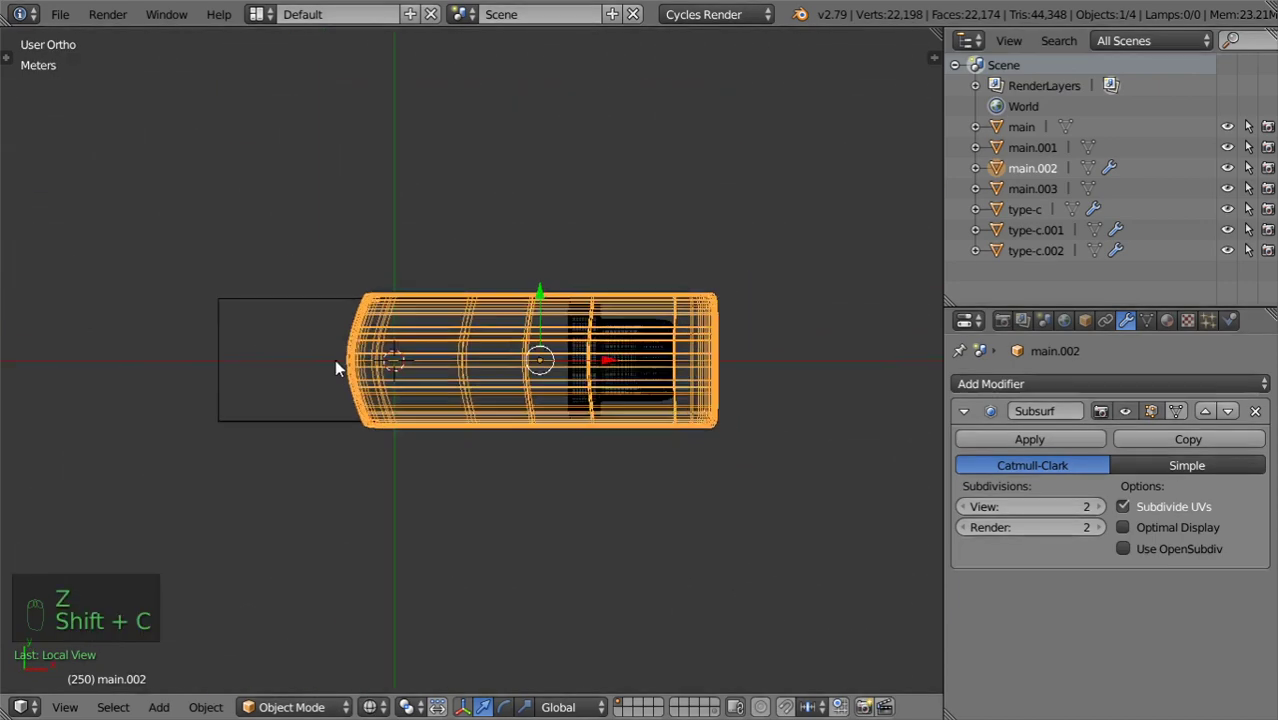
scroll(450, 368, up, 4)
scroll(452, 368, down, 4)
scroll(554, 380, up, 3)
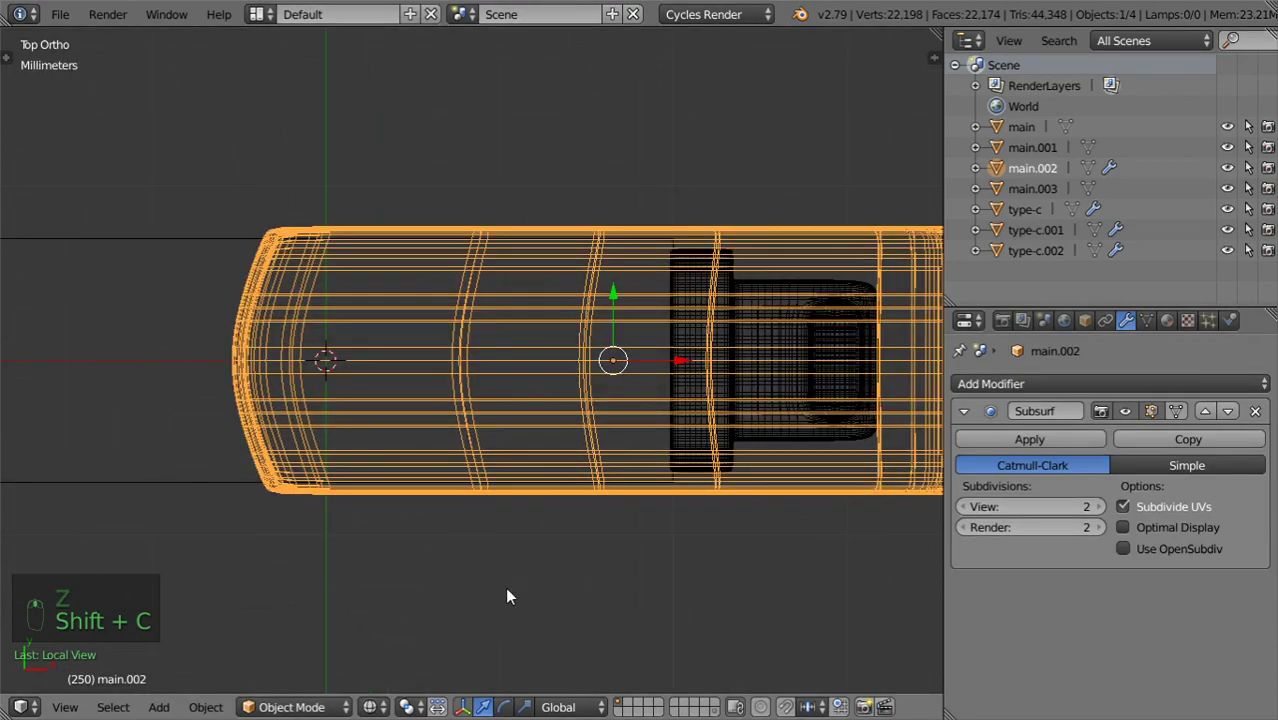
Set the pivot point to the 3D cursor, swing the cover plate open by about 70 degrees, and deselect it.
click(407, 707)
click(440, 662)
scroll(600, 530, down, 3)
key(r)
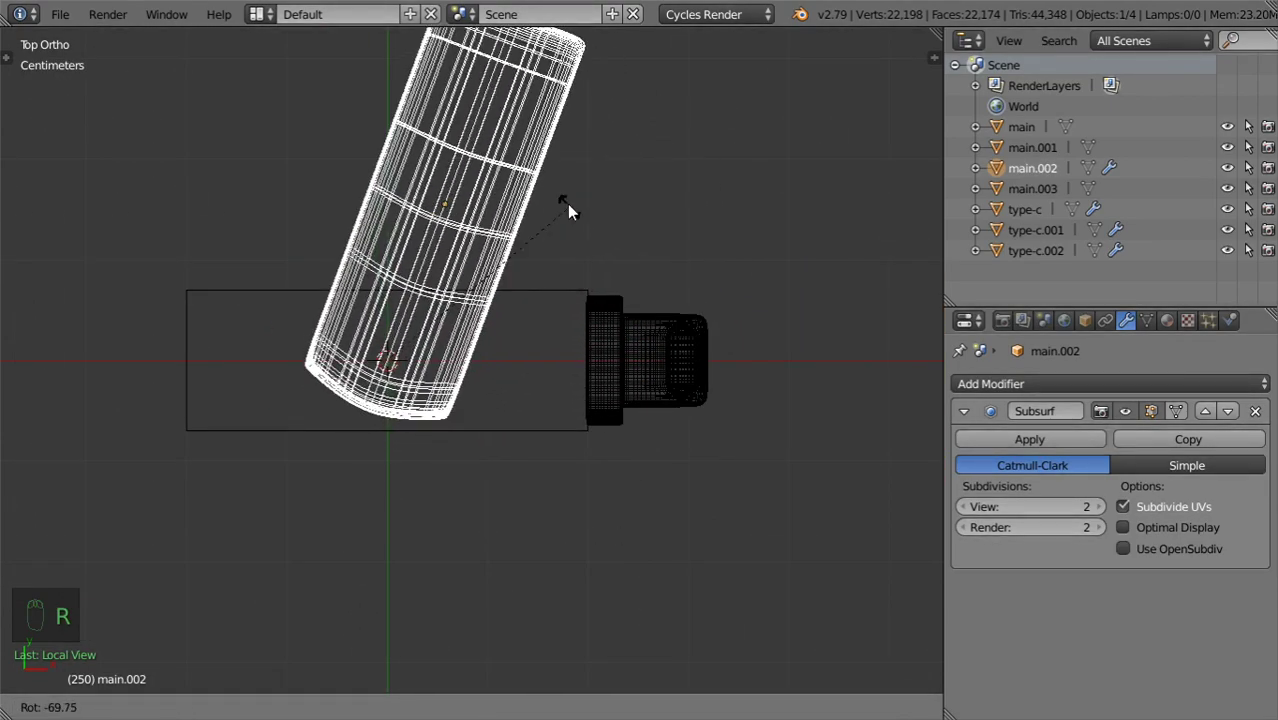
click(531, 216)
key(z)
scroll(531, 209, down, 2)
middle_drag(534, 350, 407, 241)
scroll(408, 243, up, 4)
key(a)
shift+middle_drag(518, 360, 392, 380)
scroll(519, 400, up, 2)
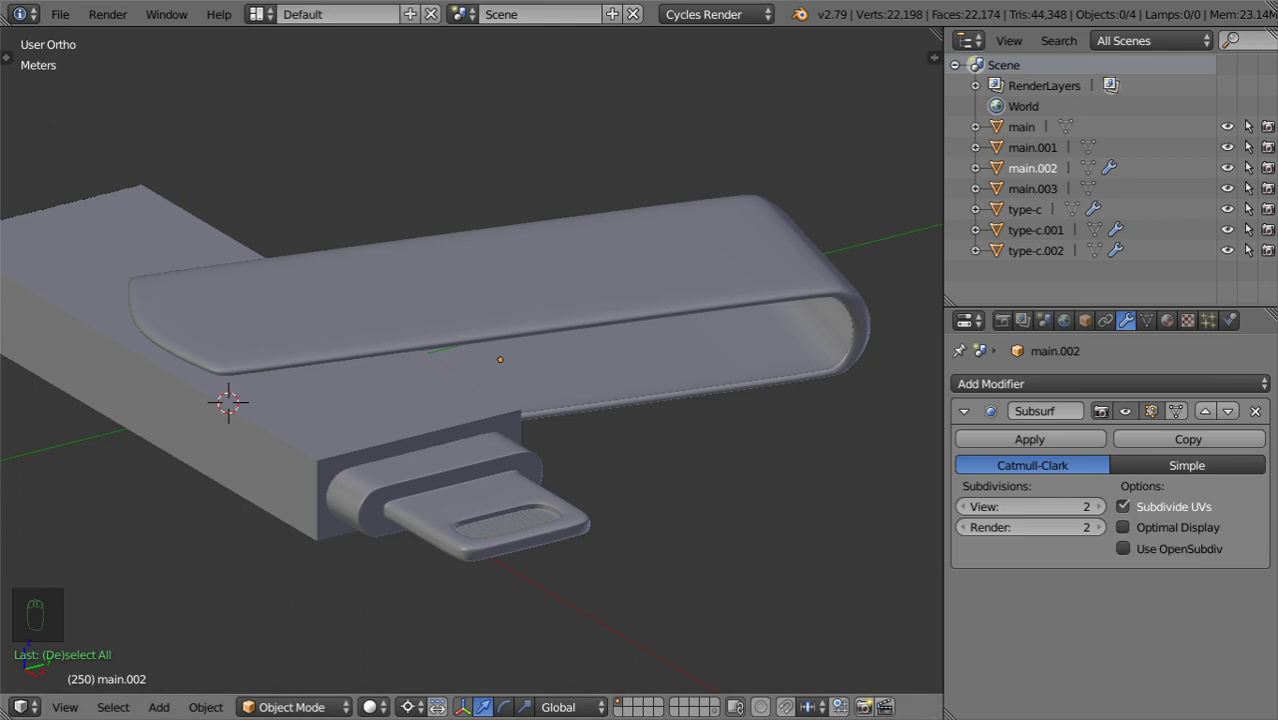
Switch to the reference photo in Windows Photo Viewer, study the flip-up USB and micro-USB end, and compare it with the Blender model.
drag(0, 107, 504, 107)
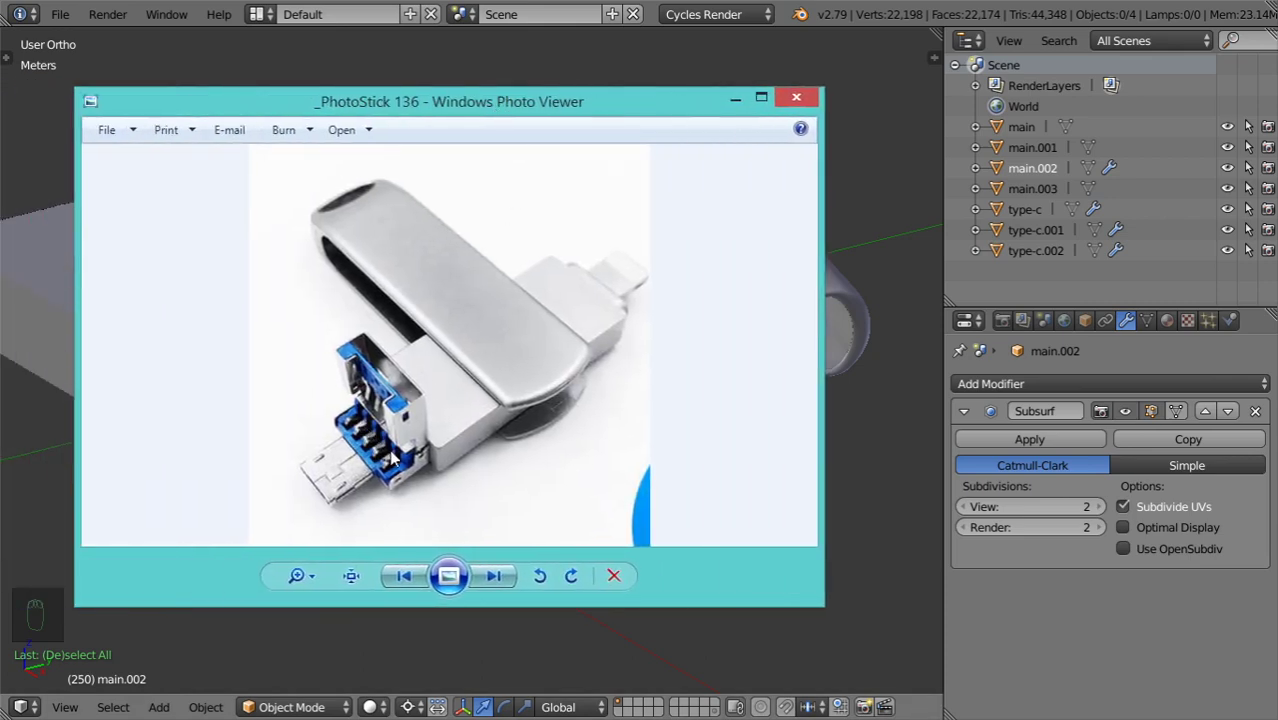
scroll(389, 449, up, 3)
drag(395, 445, 477, 385)
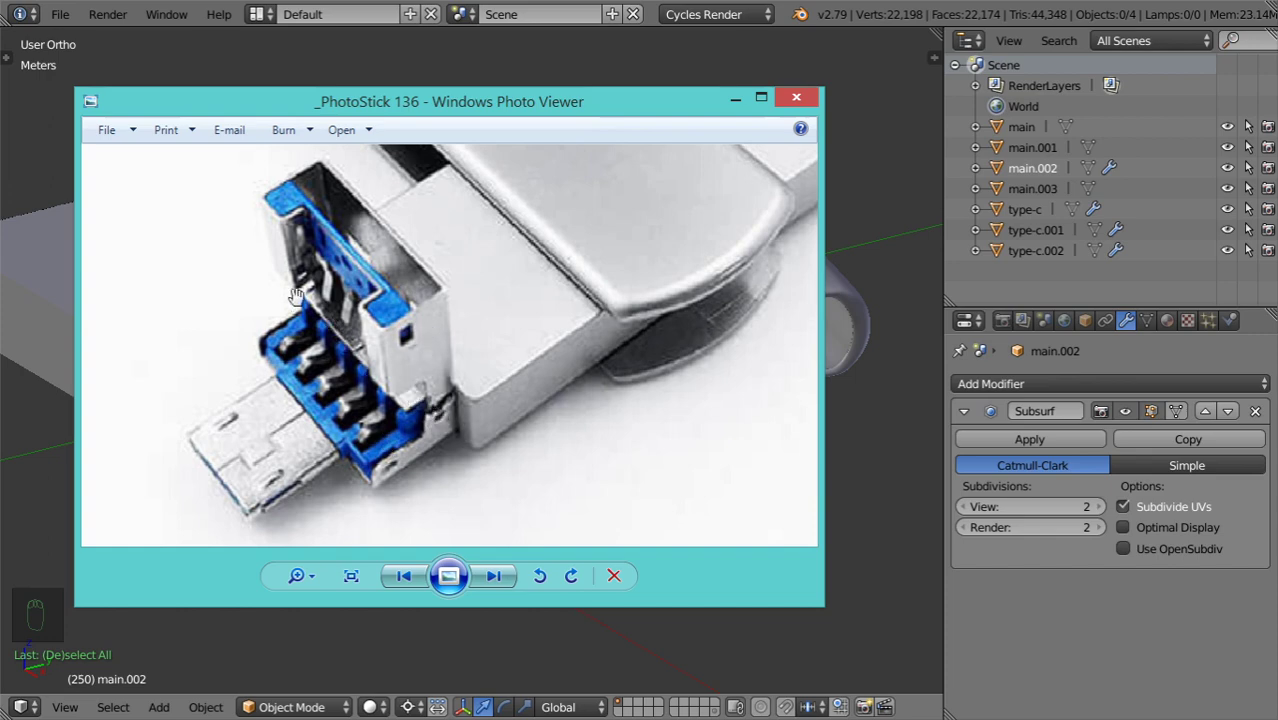
drag(350, 381, 425, 354)
scroll(426, 351, up, 1)
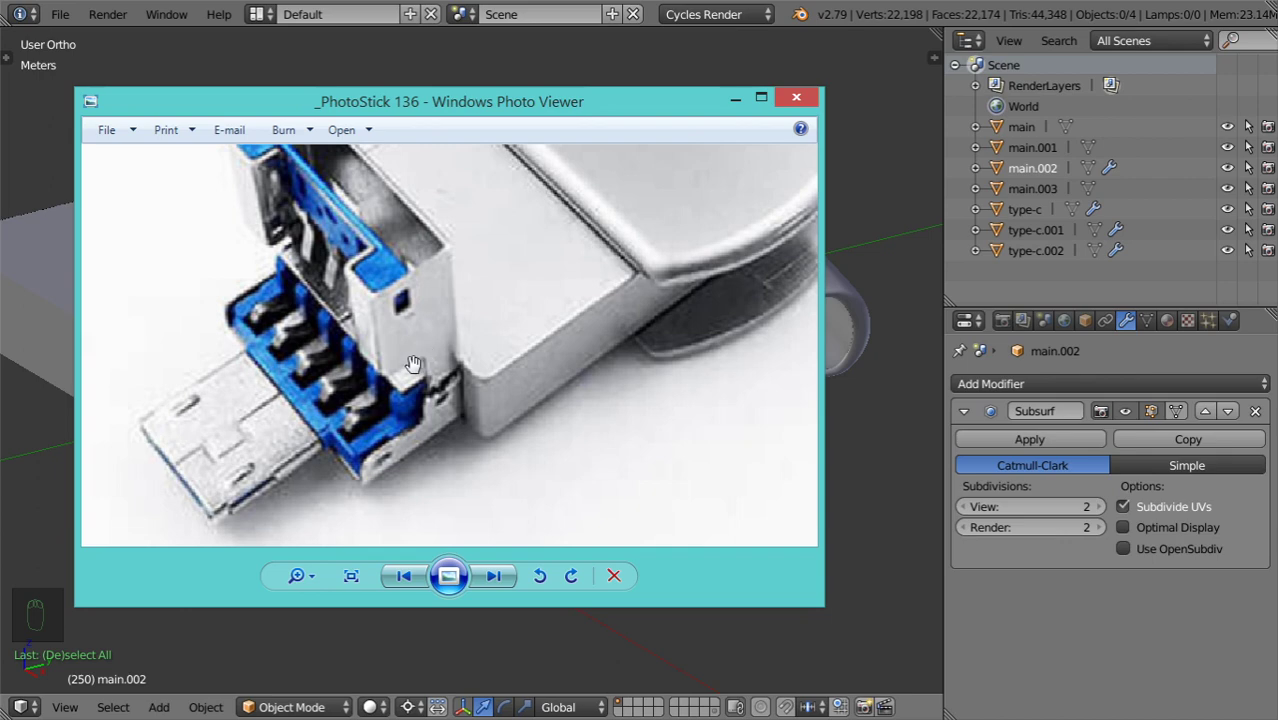
drag(363, 254, 363, 332)
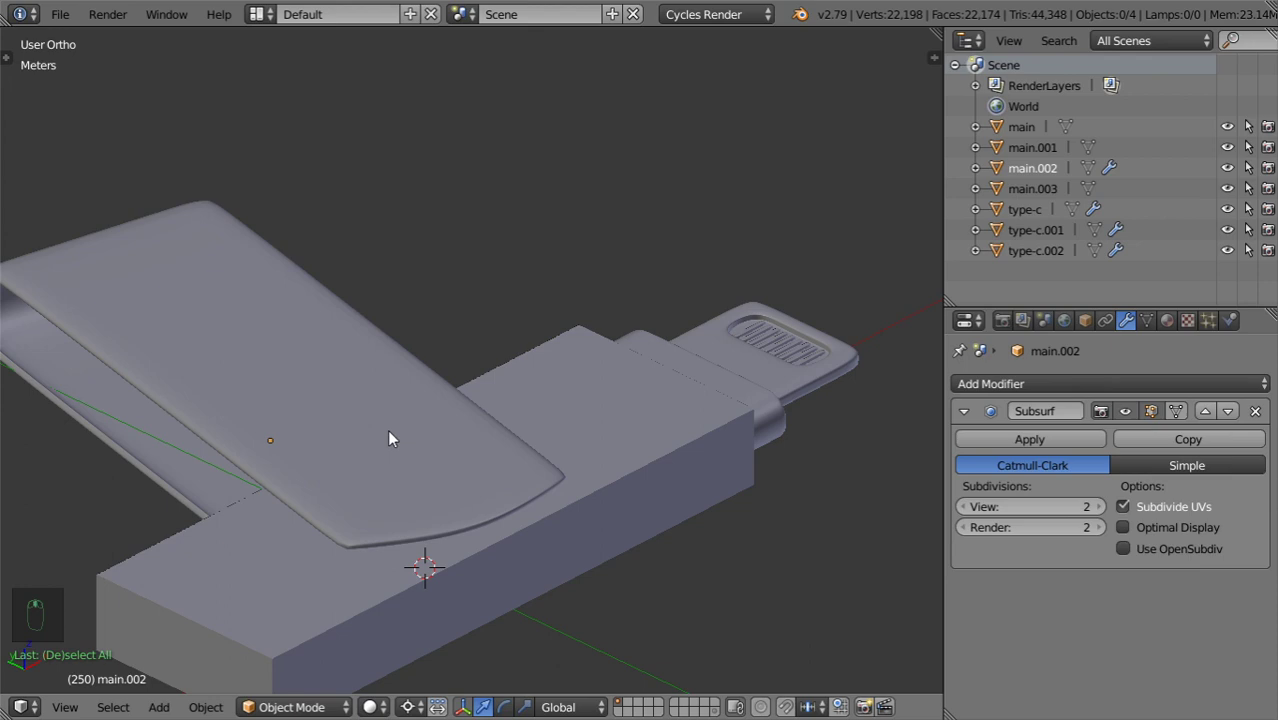
scroll(557, 338, down, 2)
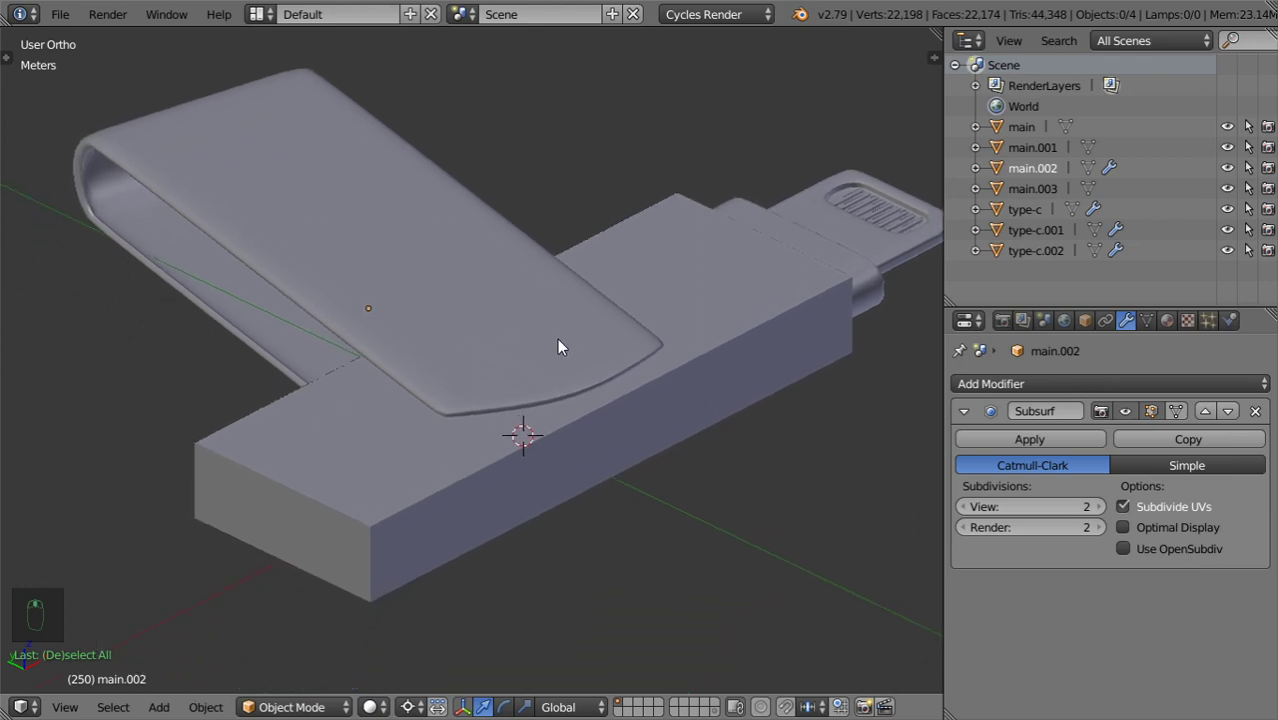
scroll(557, 339, down, 1)
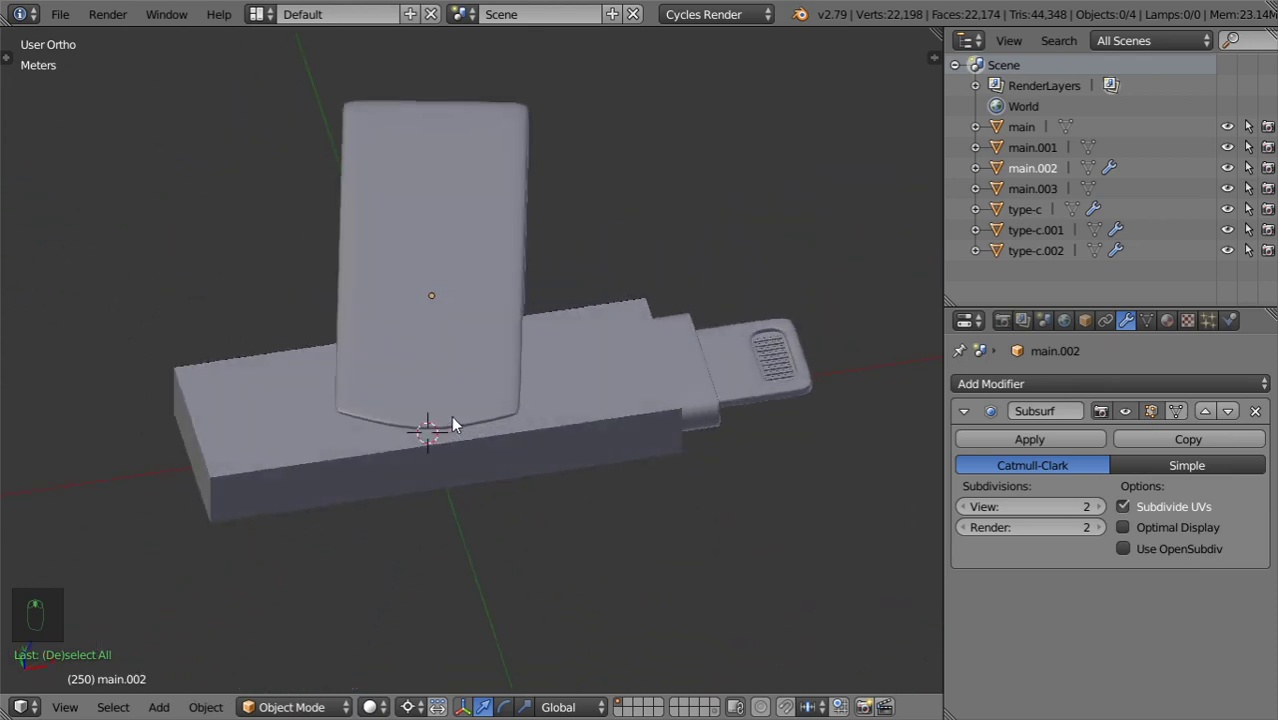